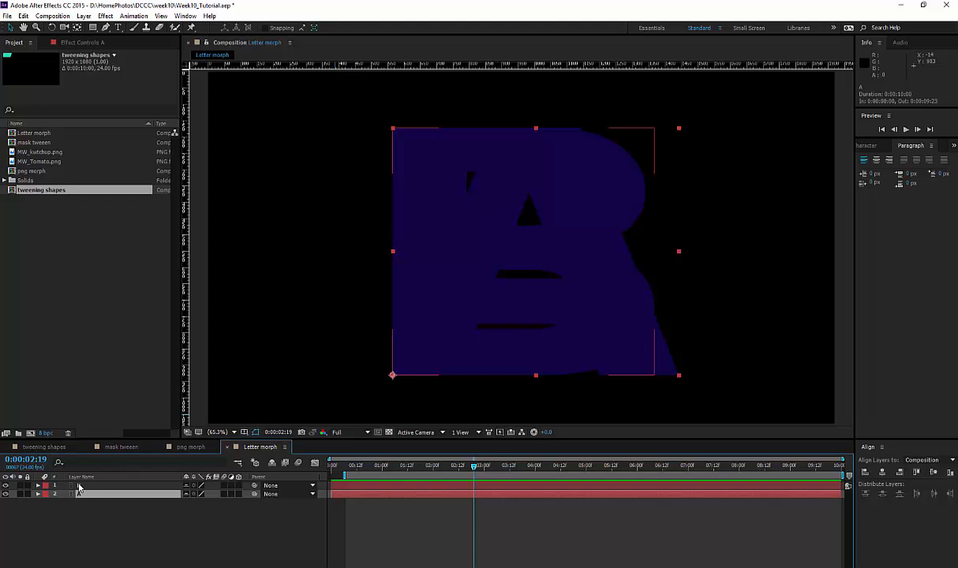
Align the A and B text layers with each other along their left and bottom edges.
left_click(78, 486, "shift")
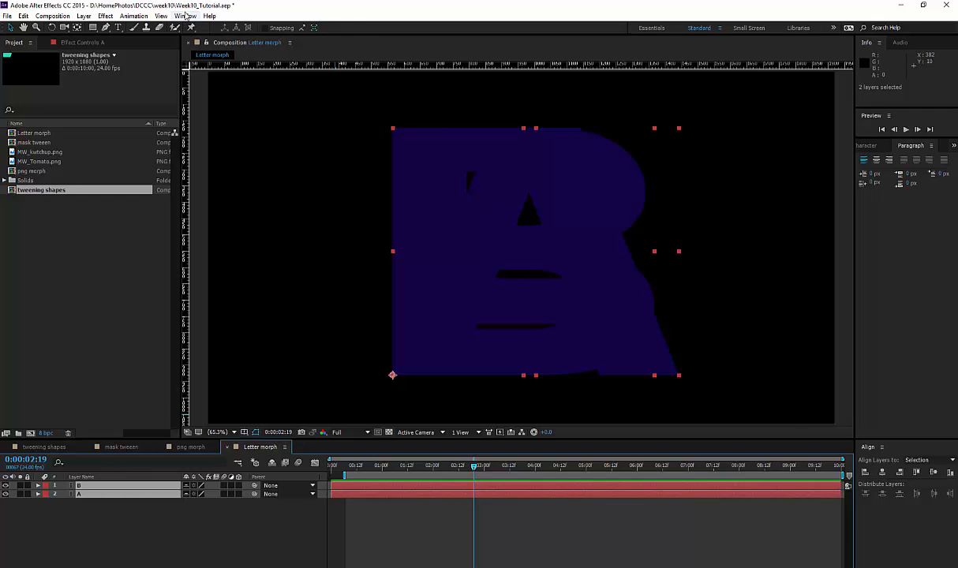
left_click(186, 16)
left_click(186, 12)
left_click(866, 472)
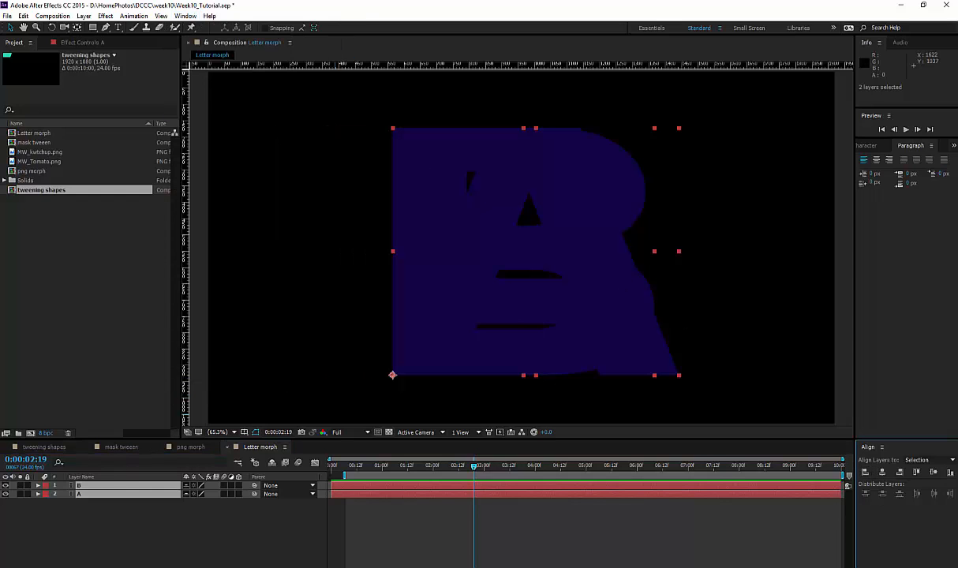
left_click(950, 472)
left_click(79, 493)
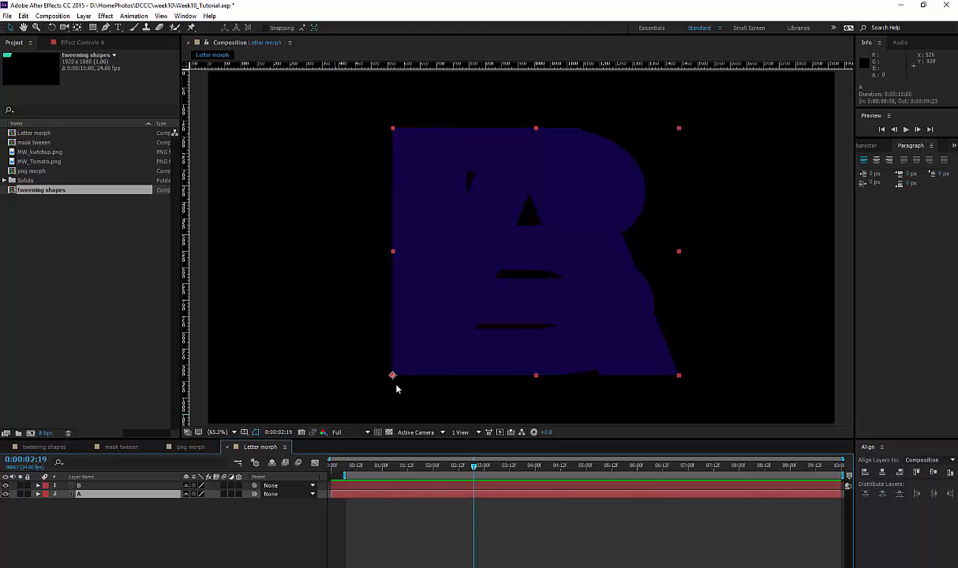
left_click(79, 485)
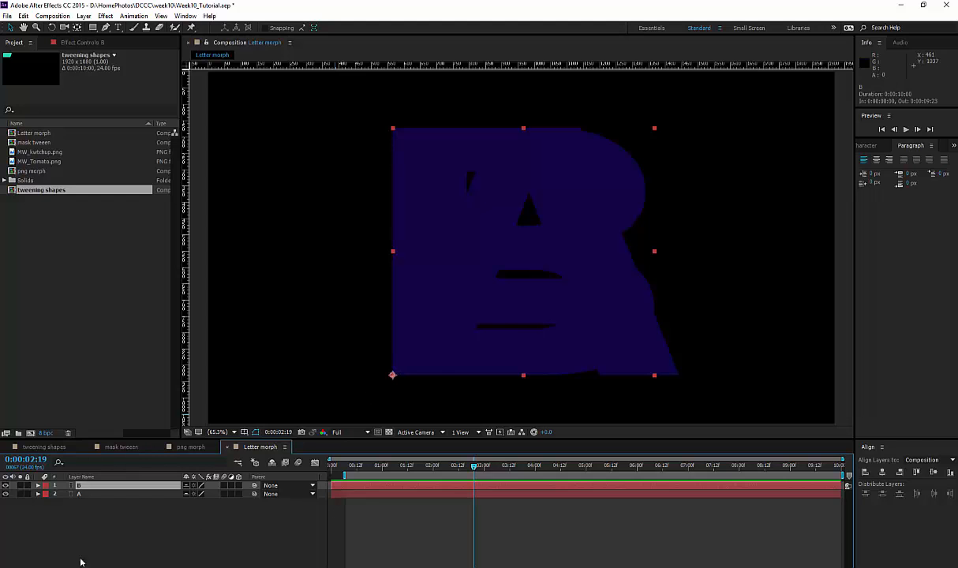
Convert the A and B text layers into shape layers with Create Shapes from Text.
left_click(79, 493)
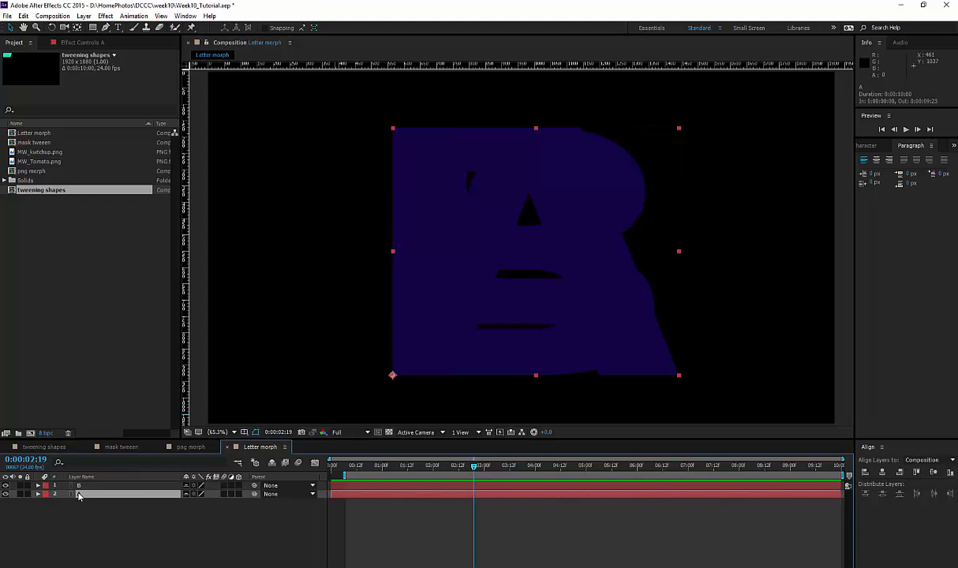
right_click(77, 494)
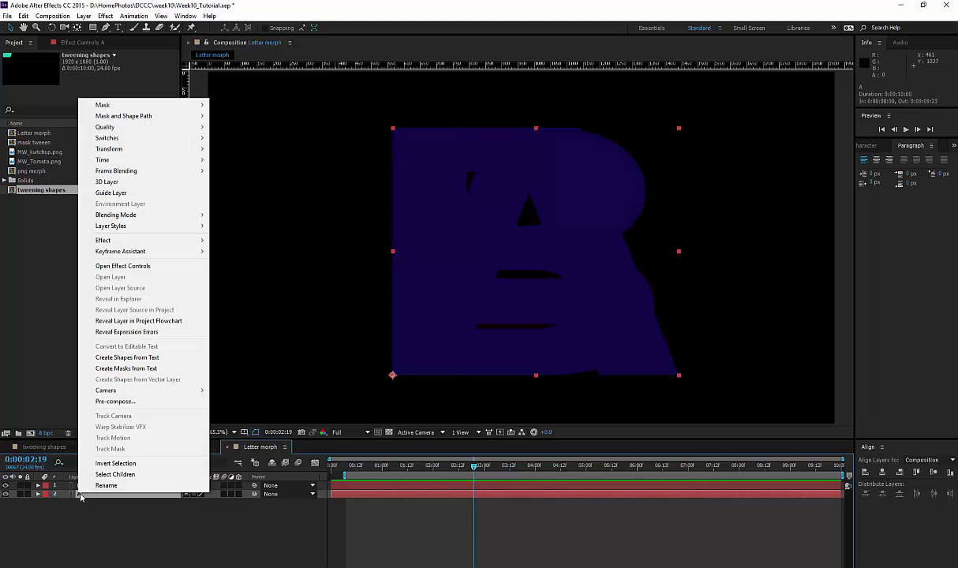
left_click(127, 358)
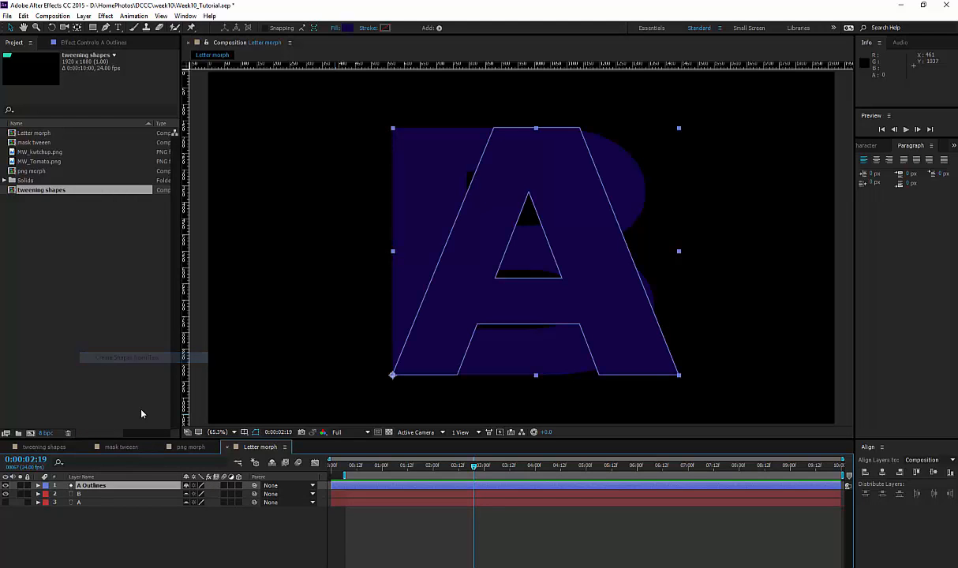
left_click(82, 493)
right_click(88, 495)
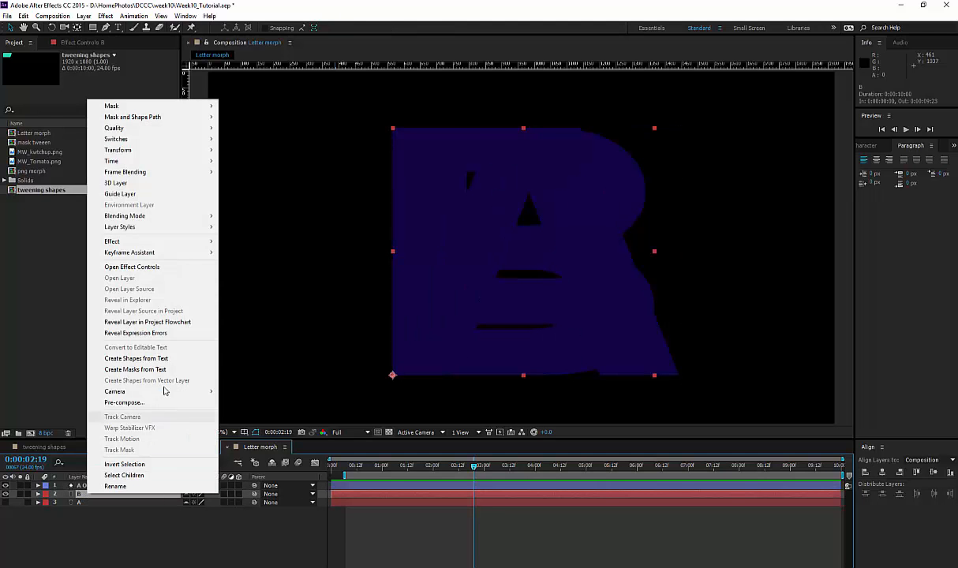
left_click(126, 359)
Mark the original A and B text layers as shy and hide shy layers in the timeline.
left_click(80, 503)
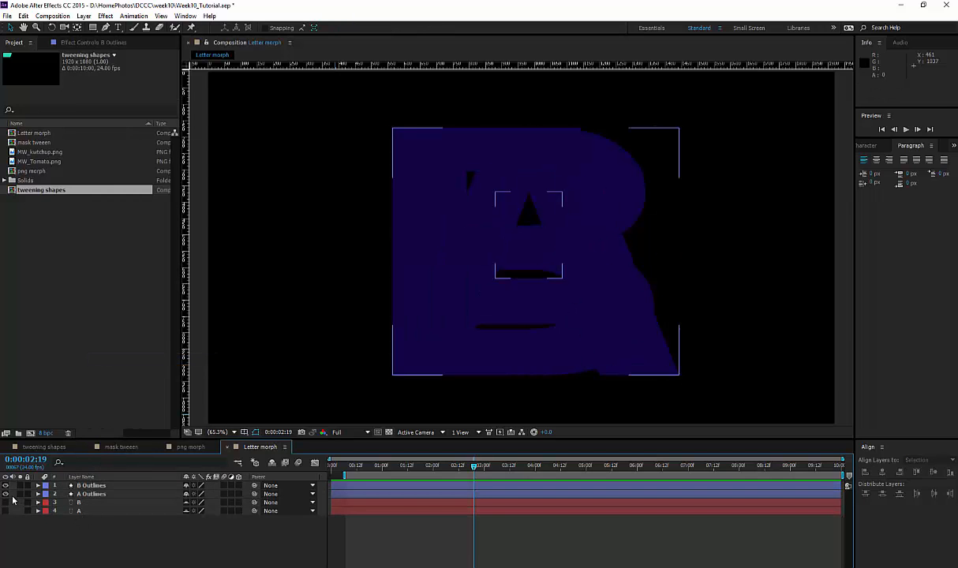
left_click(82, 512, "shift")
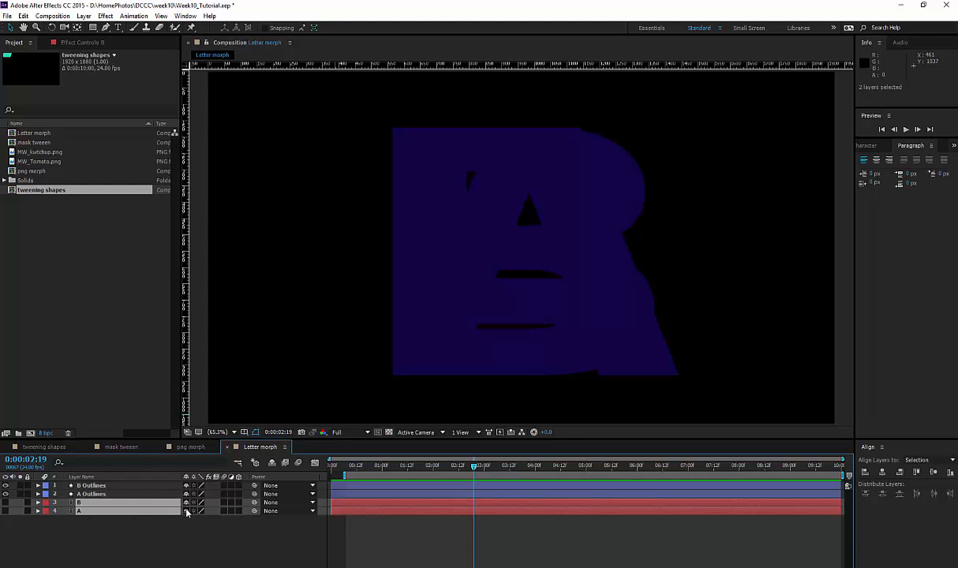
left_click(272, 463)
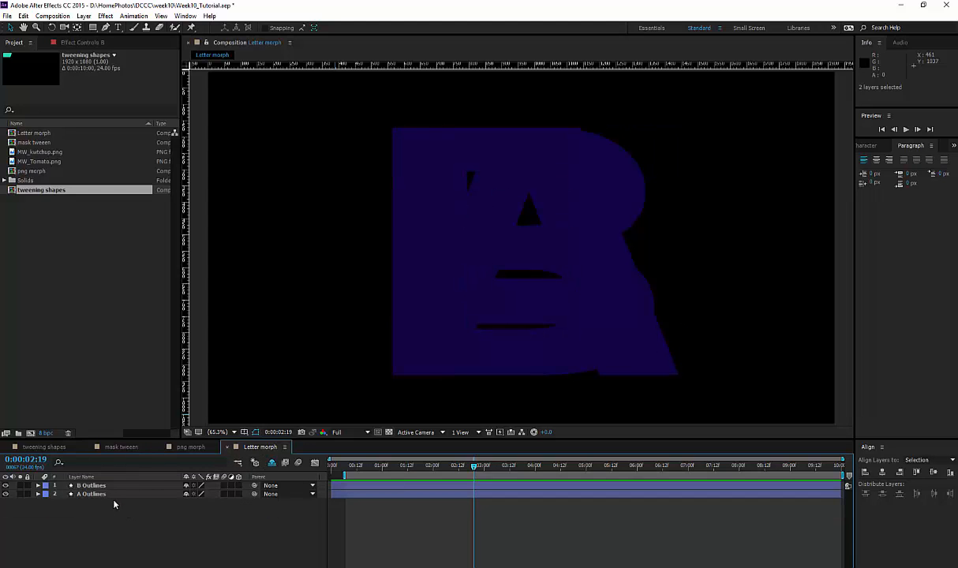
left_click(272, 463)
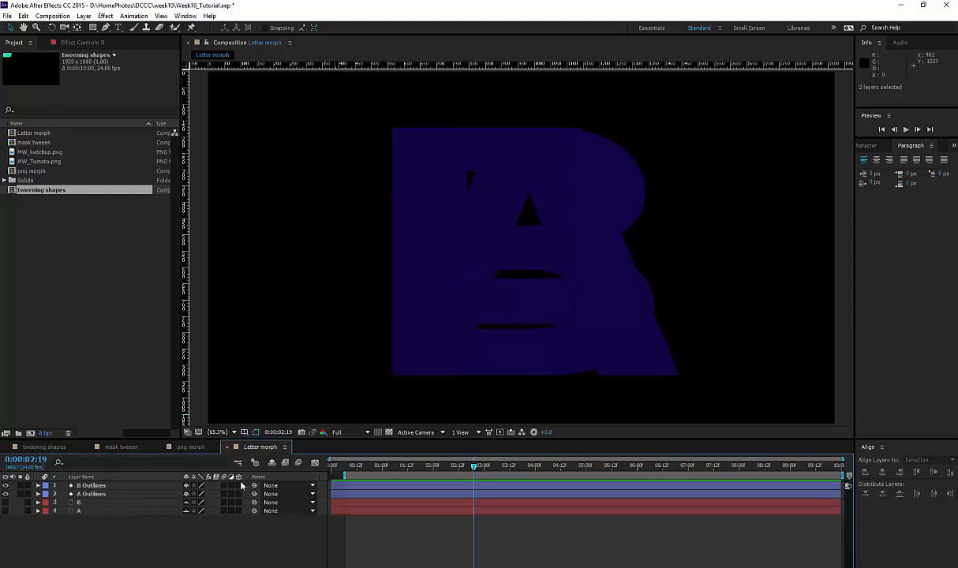
left_click(185, 511)
left_click(134, 505)
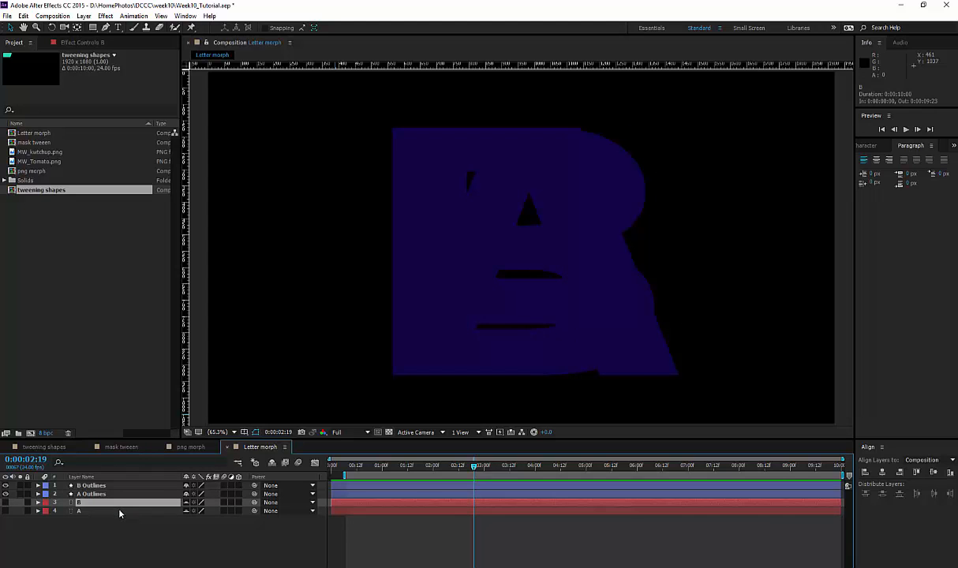
left_click(150, 513, "shift")
left_click(273, 463)
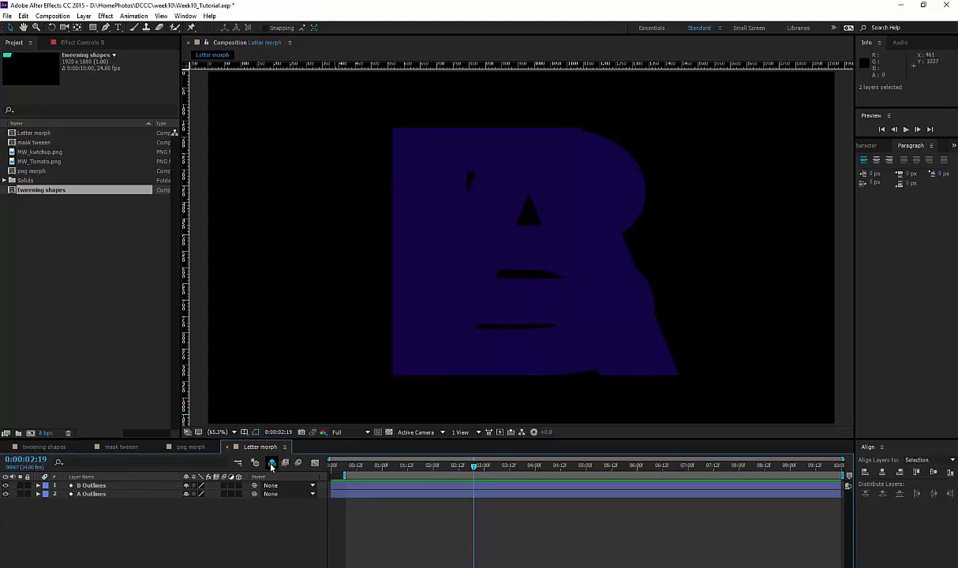
Expand the contents of A Outlines and B Outlines, hide A Outlines, and examine the paths that make up each letter.
left_click(46, 495)
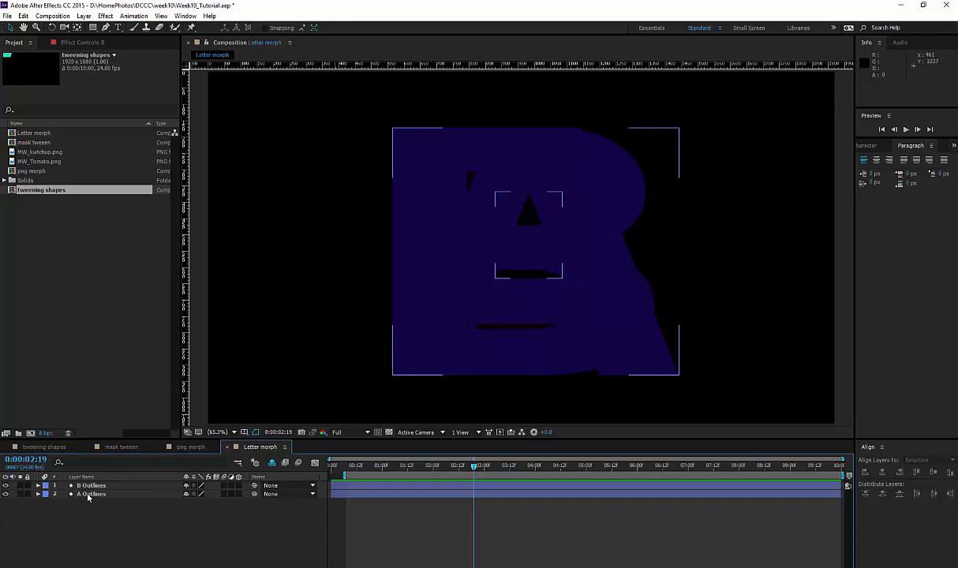
left_click(38, 494)
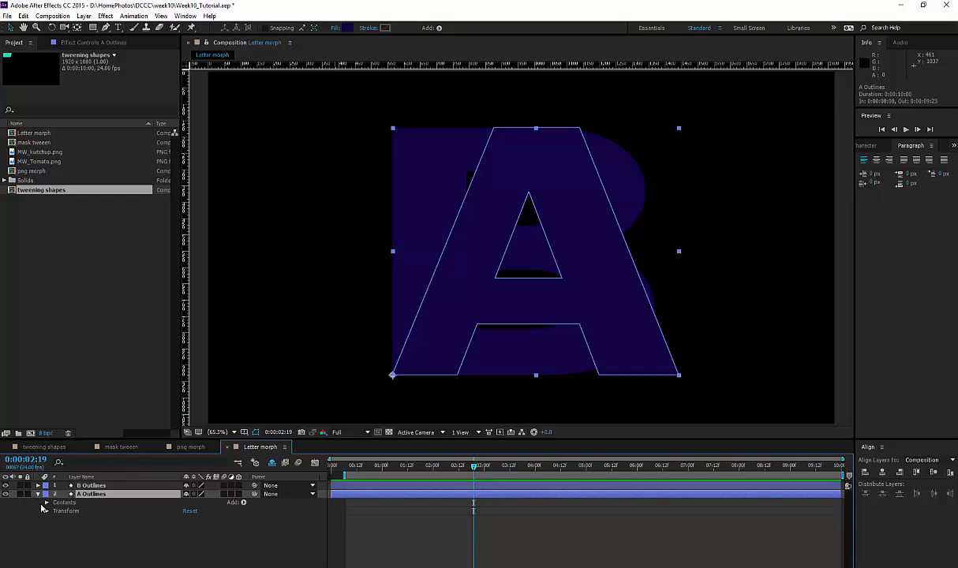
left_click(46, 503)
left_click(54, 511)
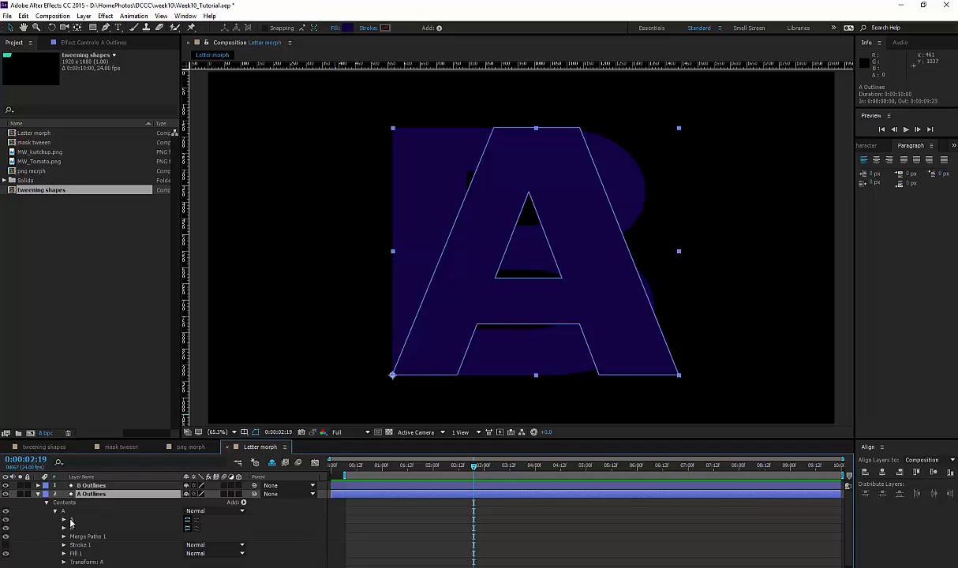
left_click(6, 494)
left_click(38, 485)
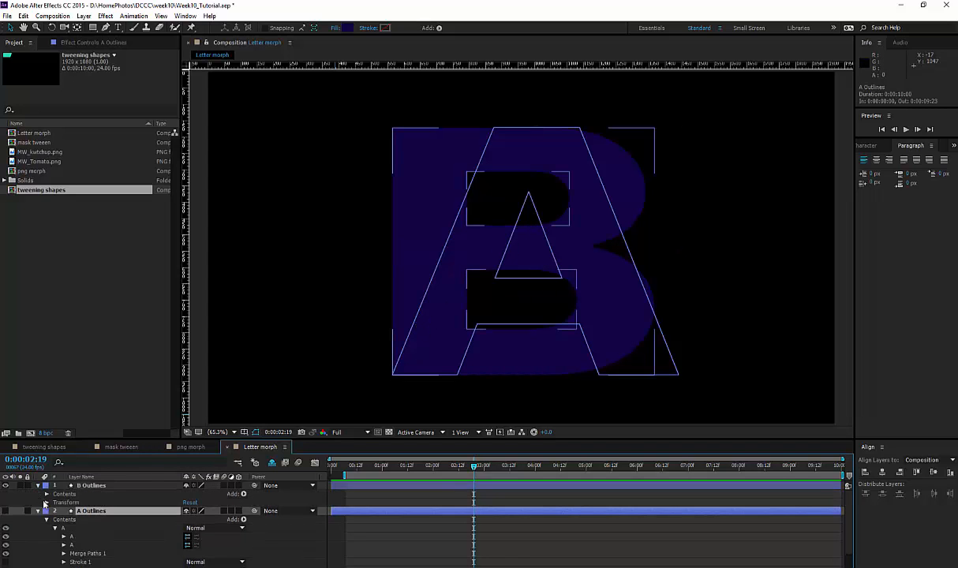
left_click(45, 494)
left_click(54, 503)
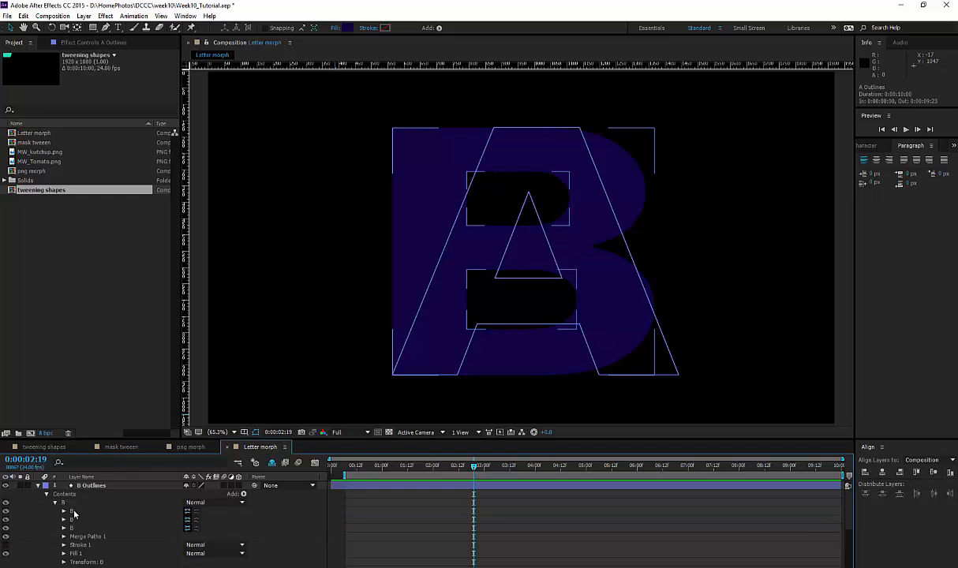
left_click(71, 528)
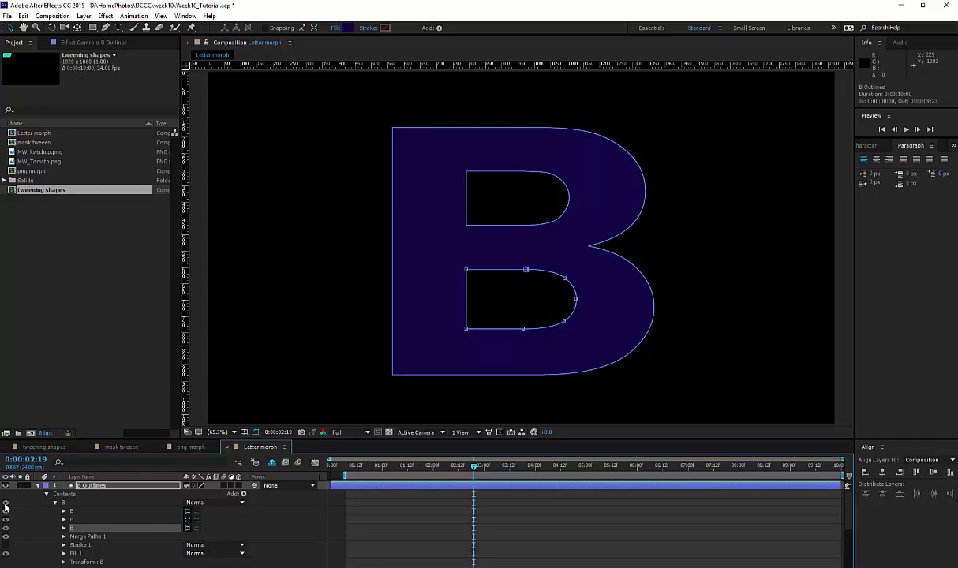
Collapse the B Outlines layer and make A Outlines visible again with its contents expanded.
left_click(38, 487)
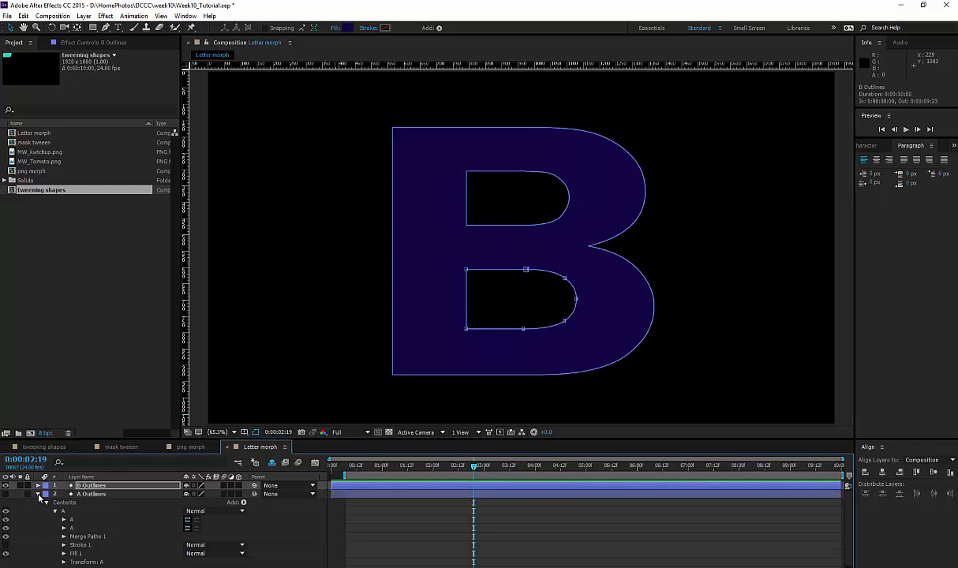
left_click(38, 495)
left_click(38, 495)
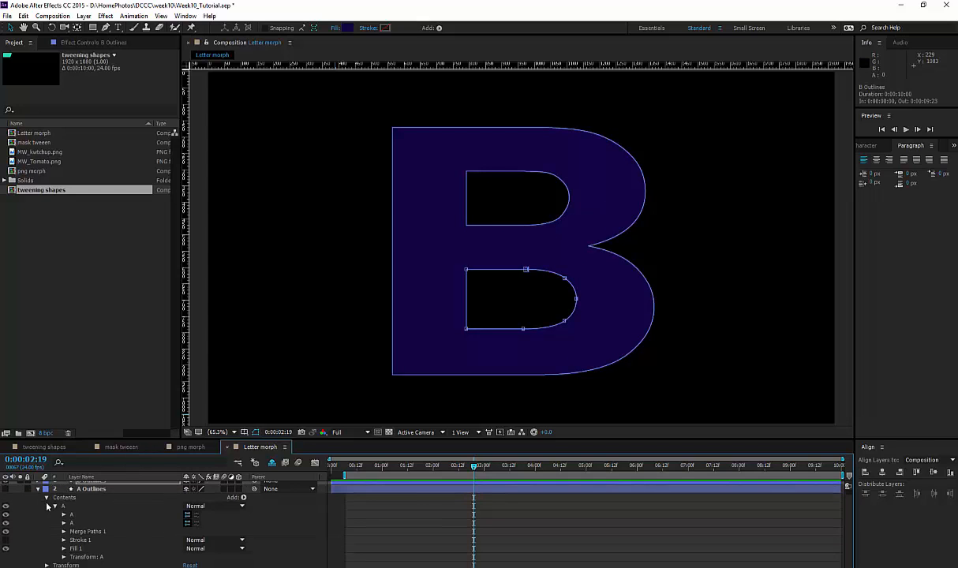
left_click(6, 490)
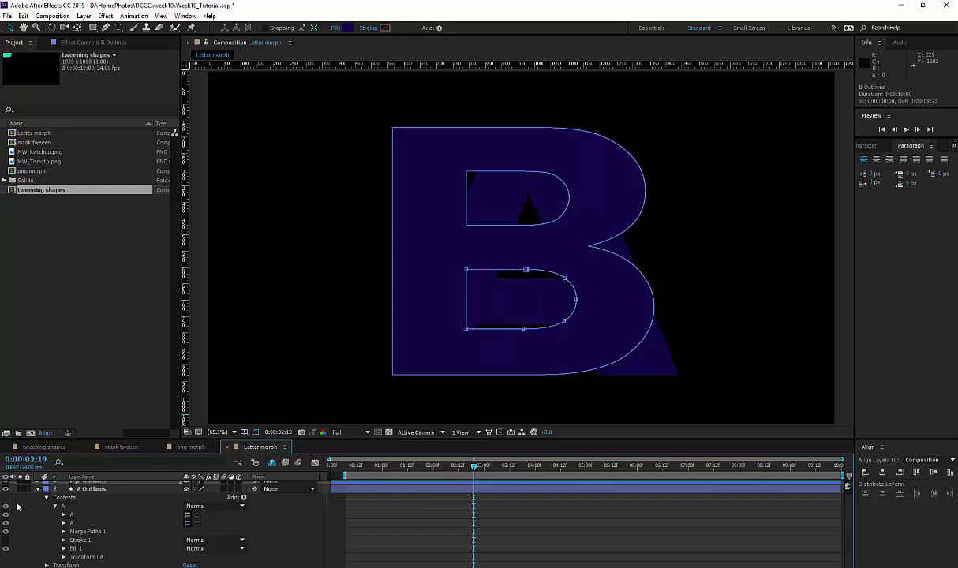
Set the first vertex of the A's outer path to its bottom-left corner.
left_click(71, 514)
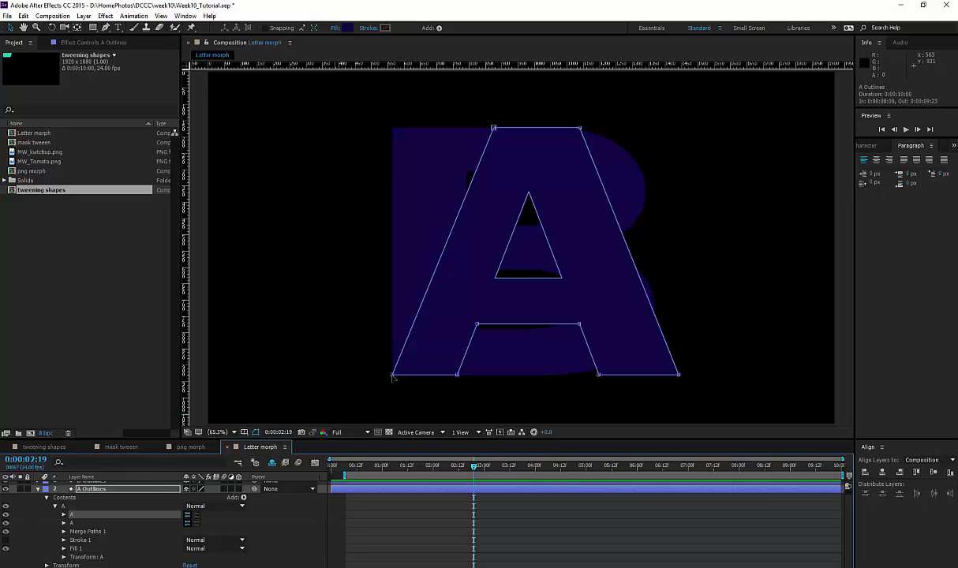
left_click(68, 515)
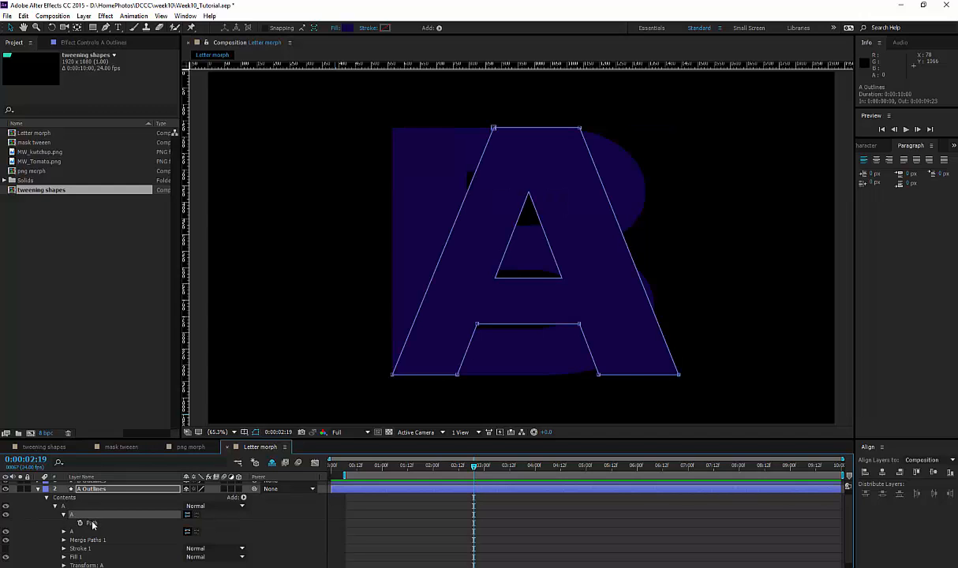
left_click(91, 523)
left_click(81, 507)
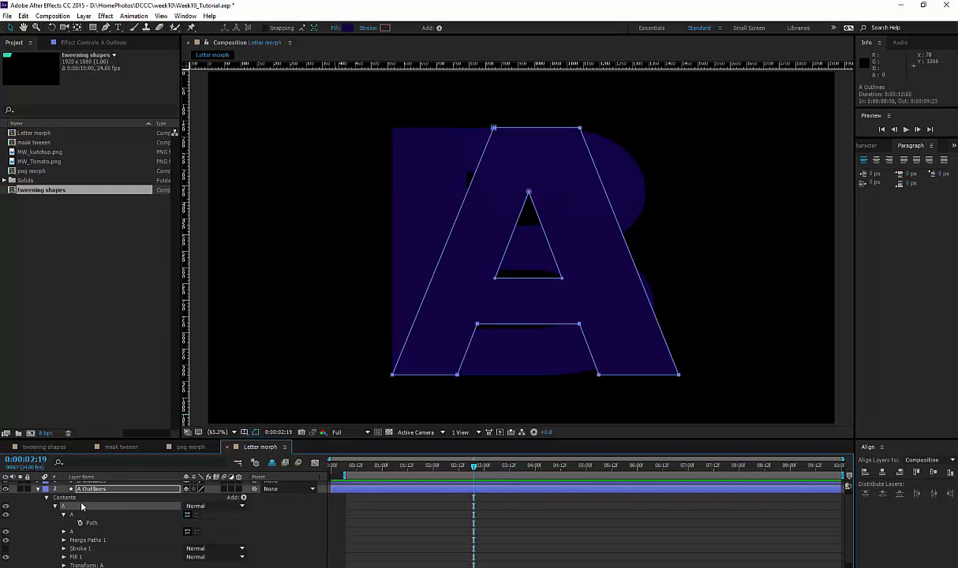
left_click(74, 515)
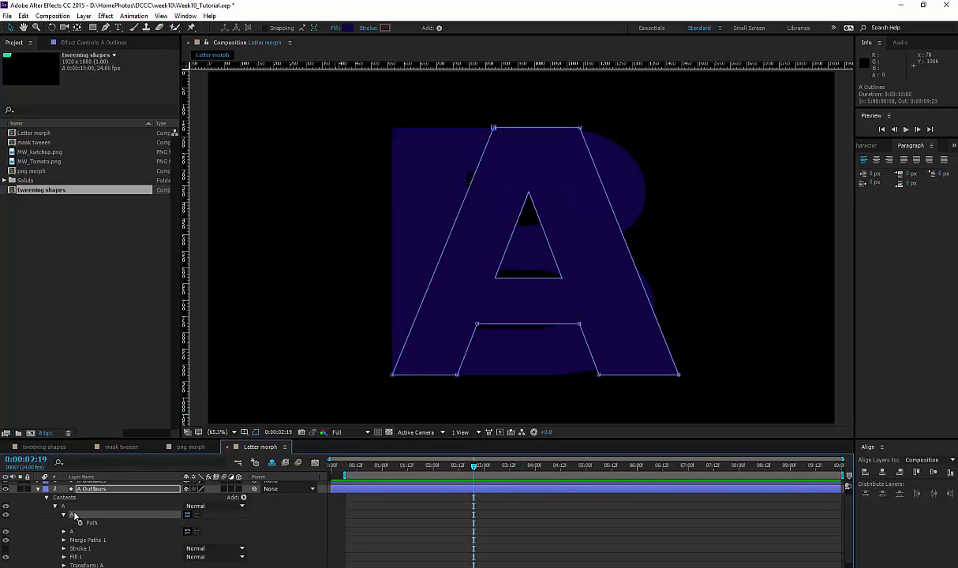
right_click(393, 378)
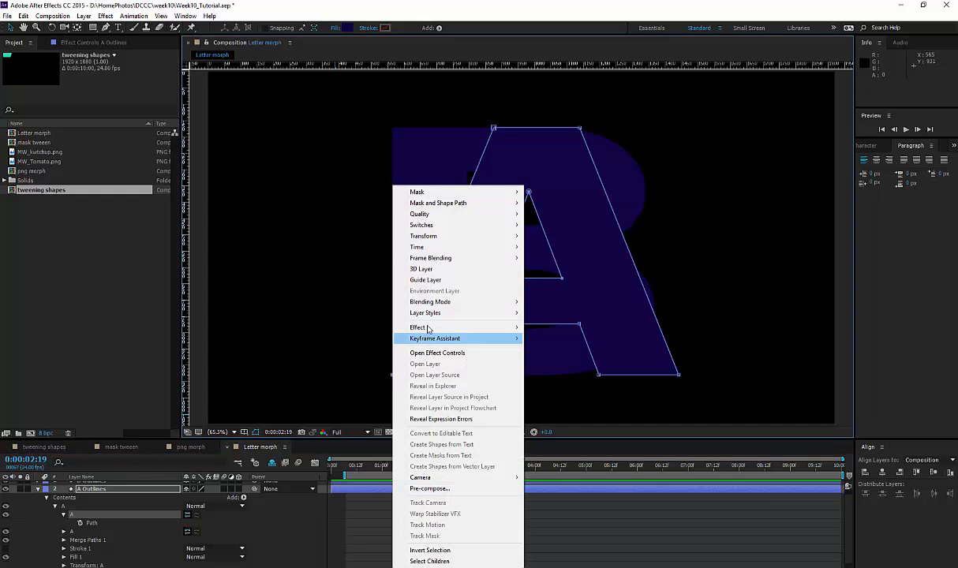
mouse_move(447, 204)
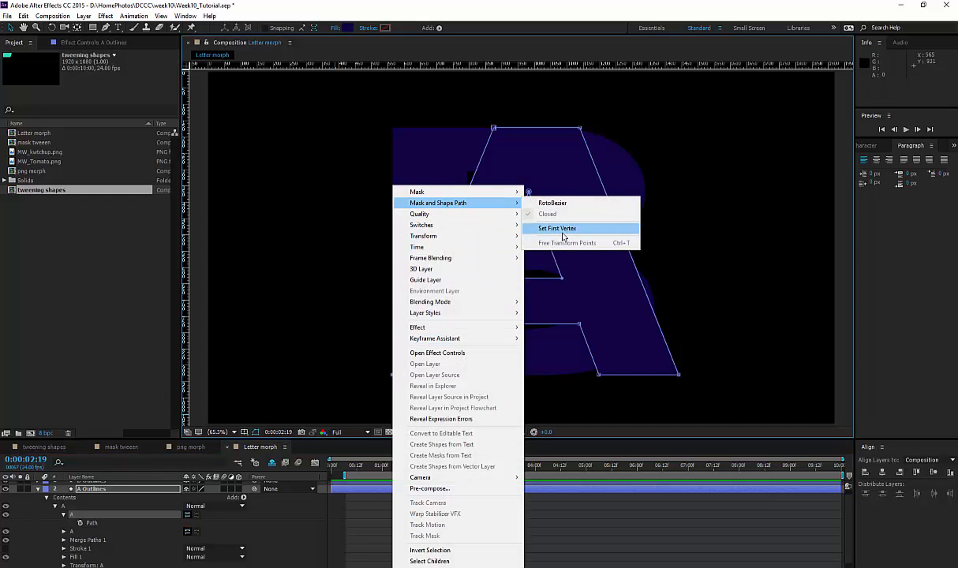
left_click(552, 227)
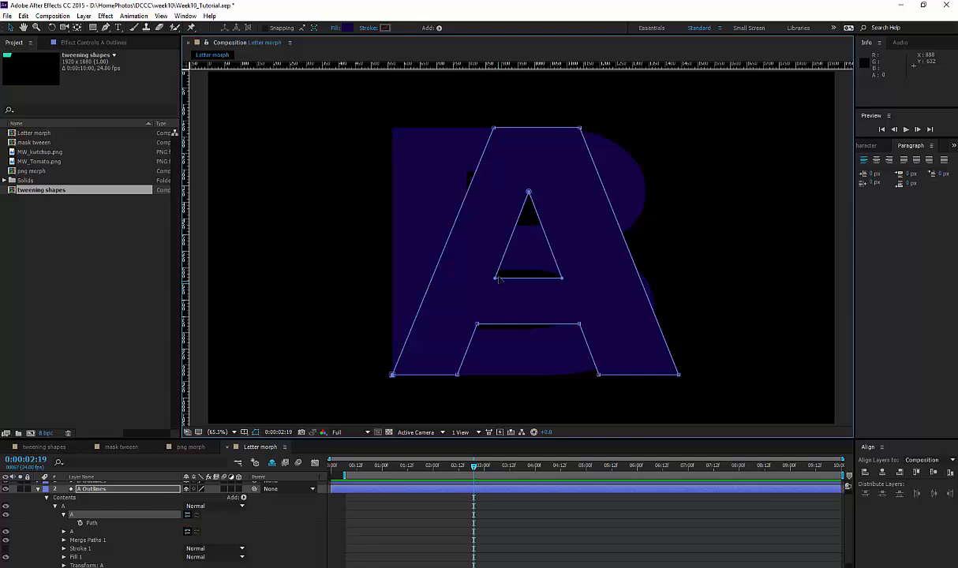
Set the first vertex of the A's inner triangle path to its bottom-left corner and deselect the layer.
left_click(63, 532)
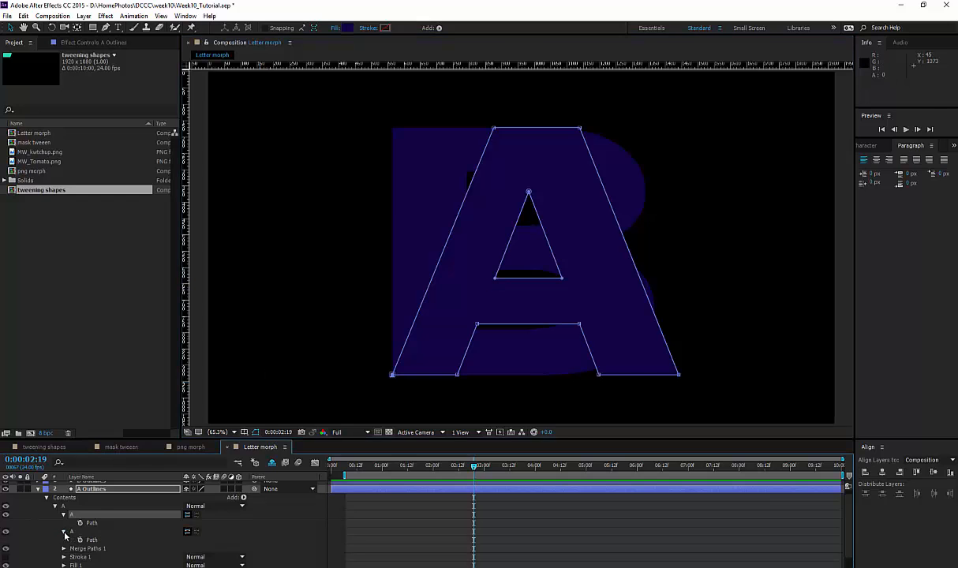
left_click(71, 532)
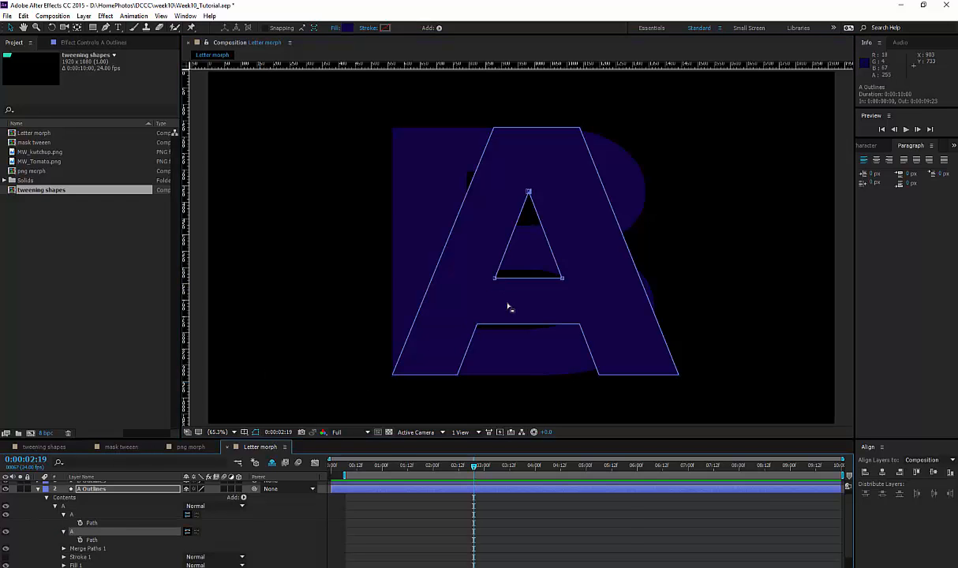
right_click(496, 280)
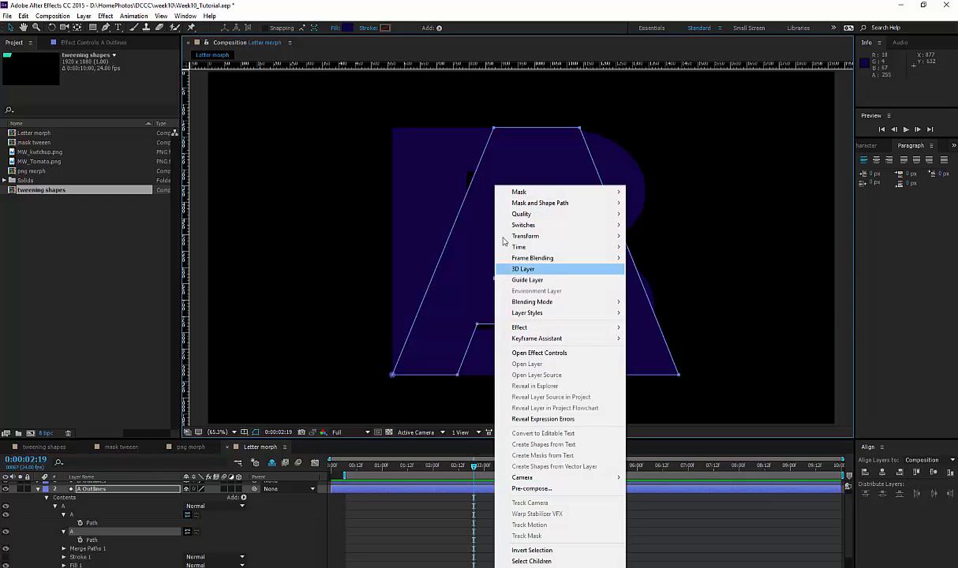
mouse_move(527, 207)
left_click(656, 228)
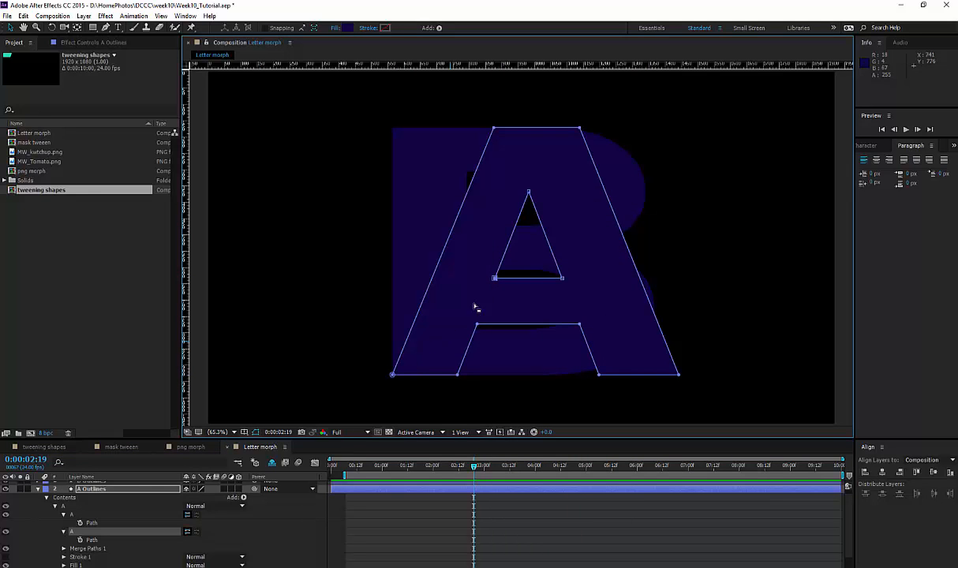
left_click(364, 512)
left_click(365, 501)
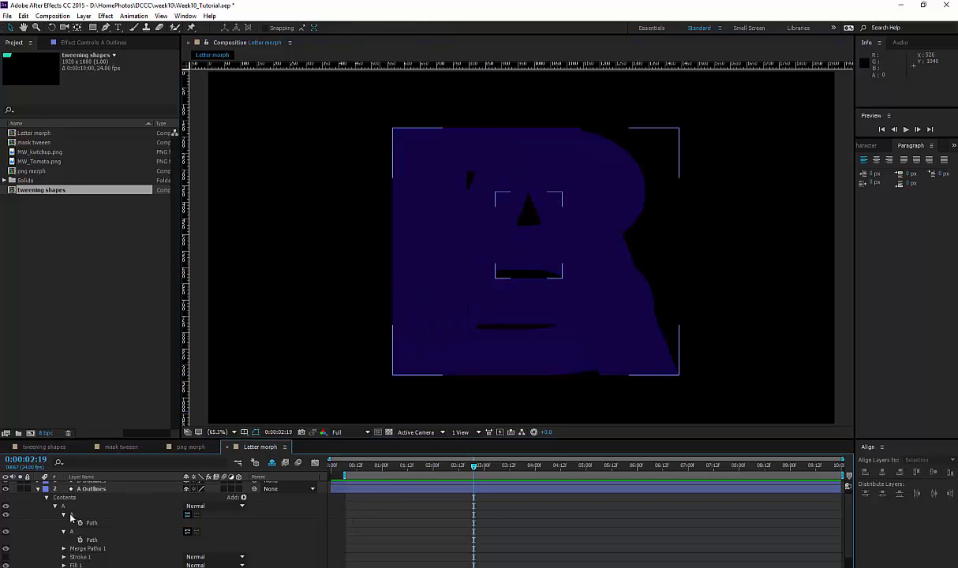
Reselect the A's inner triangle path and reapply Set First Vertex at its bottom-left corner.
left_click(100, 490)
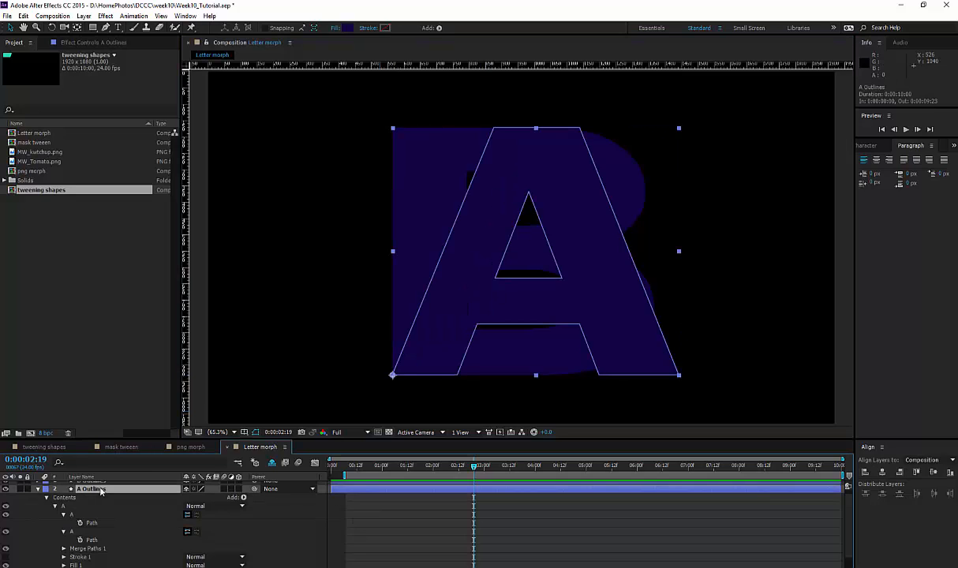
left_click(72, 533)
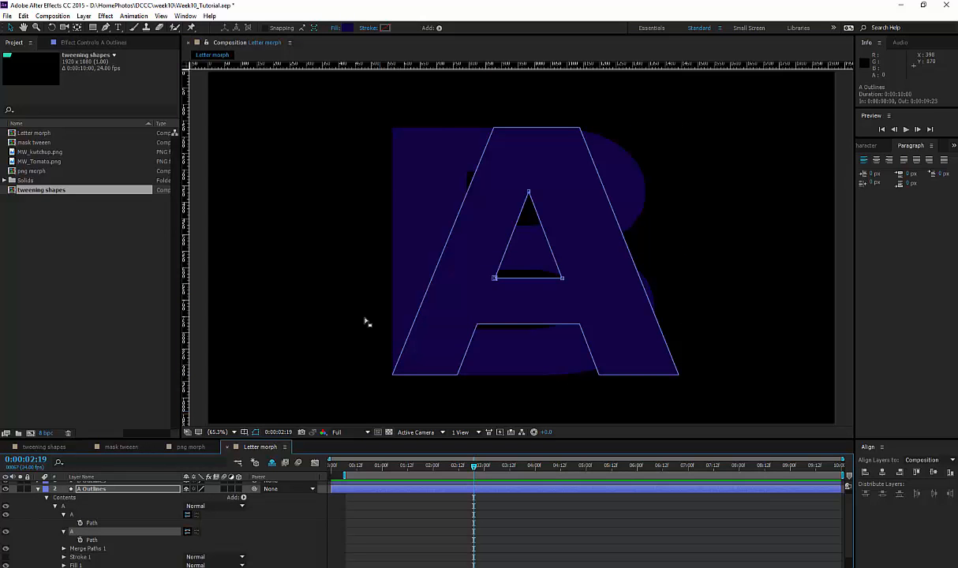
left_click(495, 278)
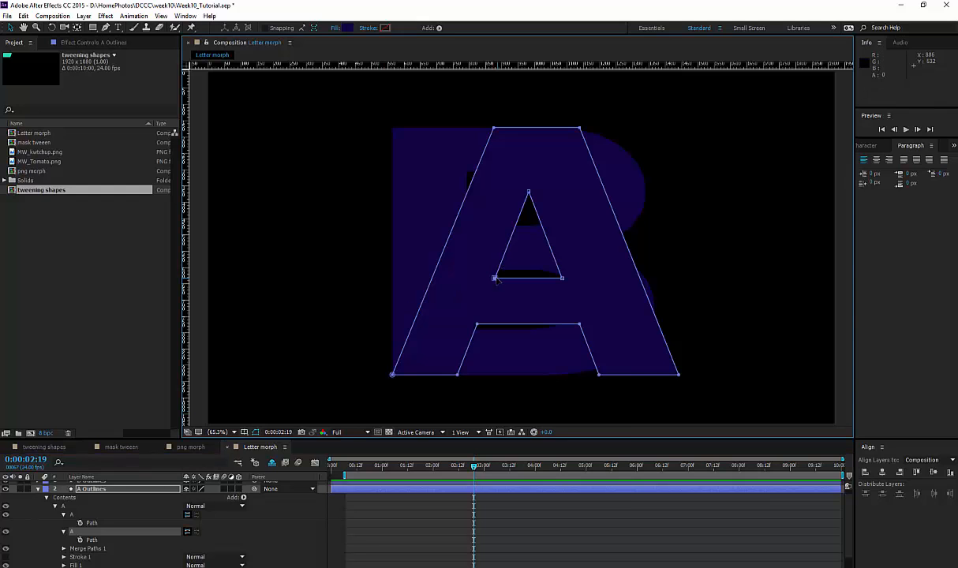
right_click(496, 278)
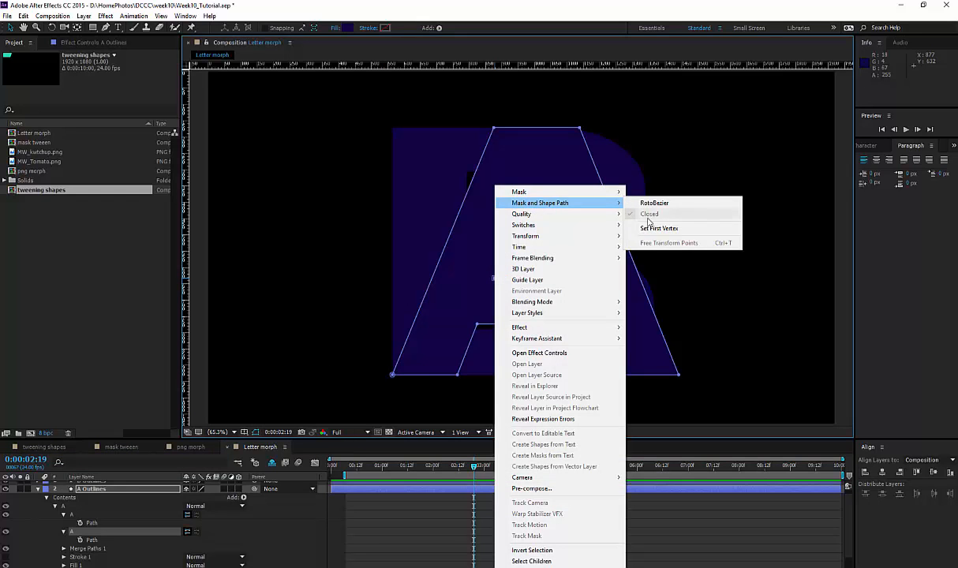
left_click(620, 217)
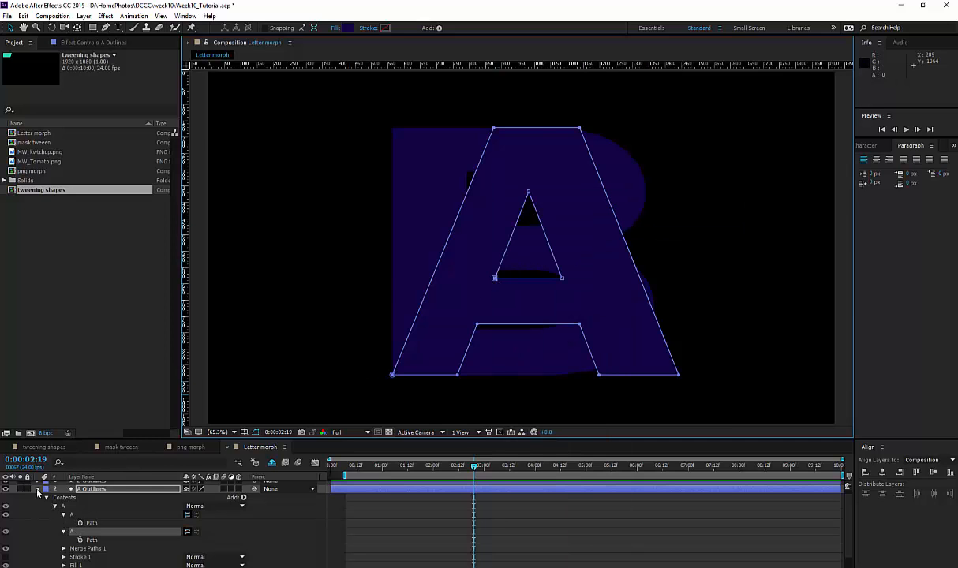
Hide the A Outlines layer and expand the contents of B Outlines.
left_click(7, 489)
scroll(41, 492, "up", 1)
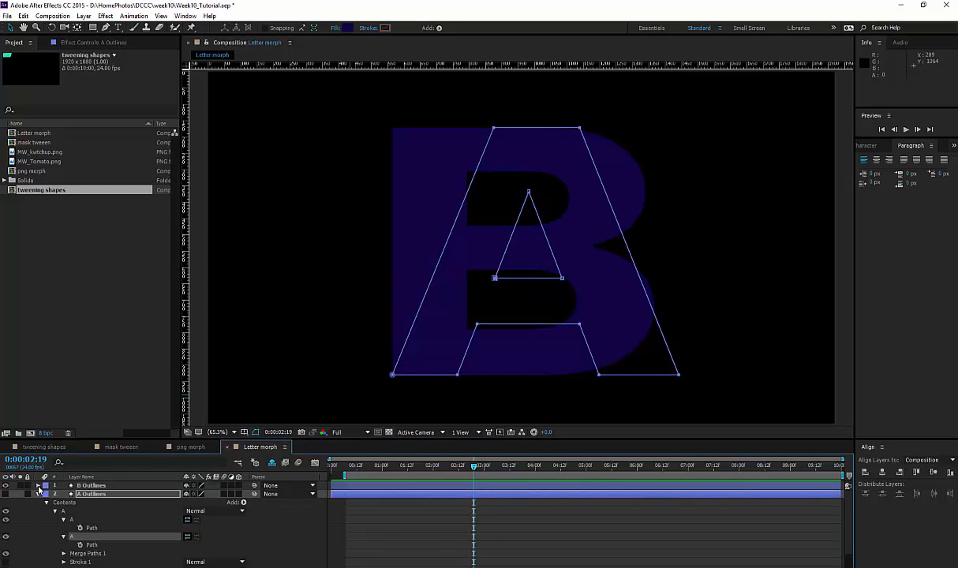
left_click(38, 486)
Set the first vertex of the B's outer path to its bottom-left corner.
left_click(69, 512)
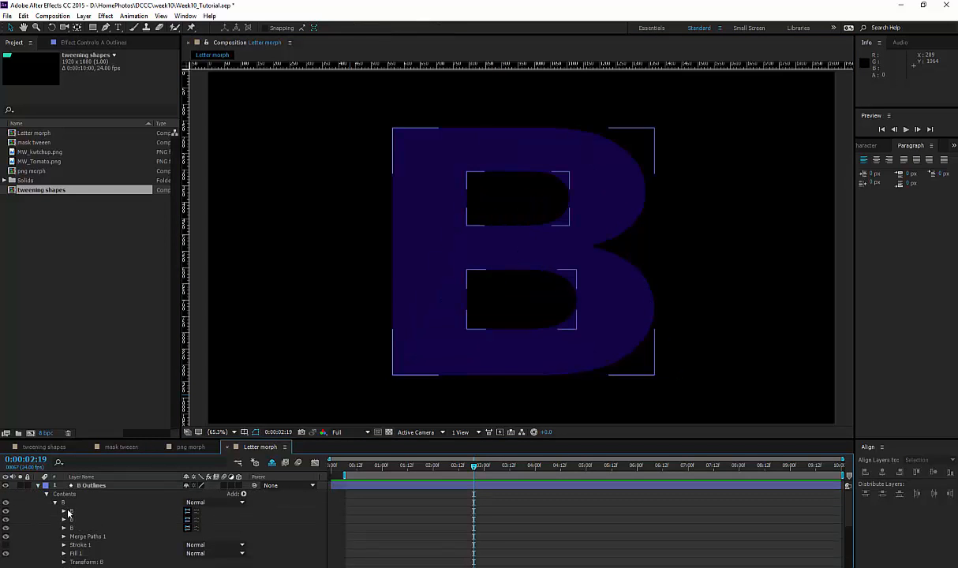
left_click(71, 485)
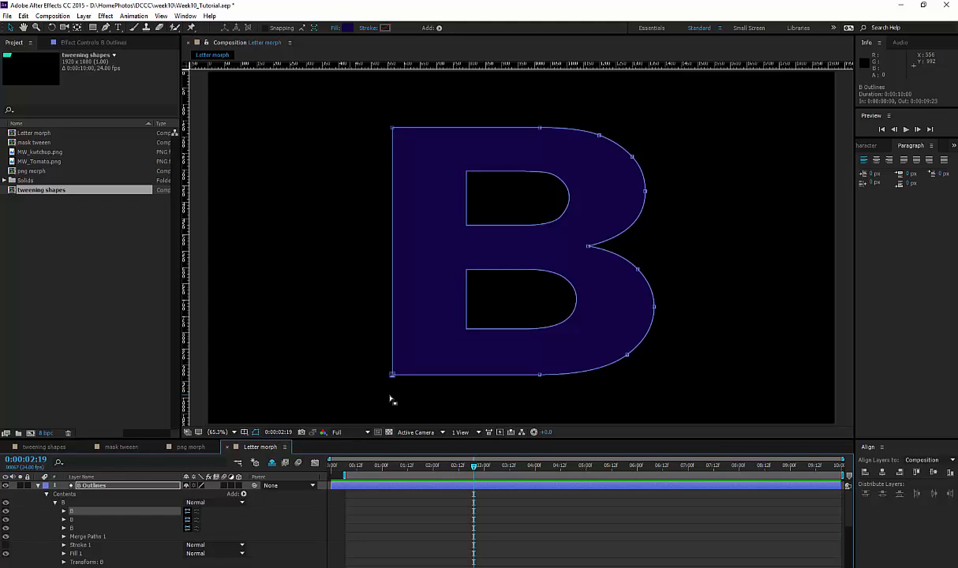
right_click(392, 186)
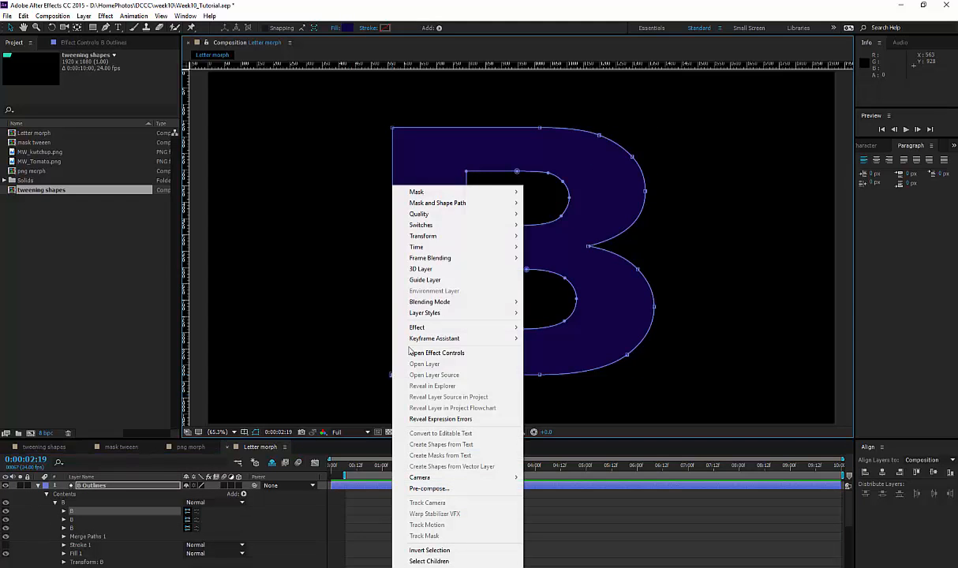
mouse_move(448, 207)
left_click(521, 217)
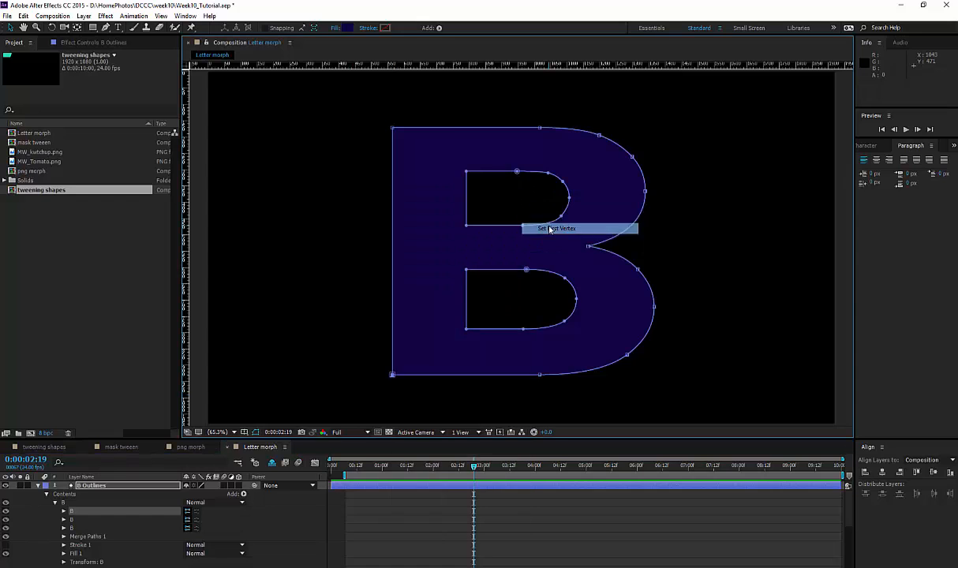
Set the first vertex of the B's upper hole path to its bottom-left corner.
left_click(72, 522)
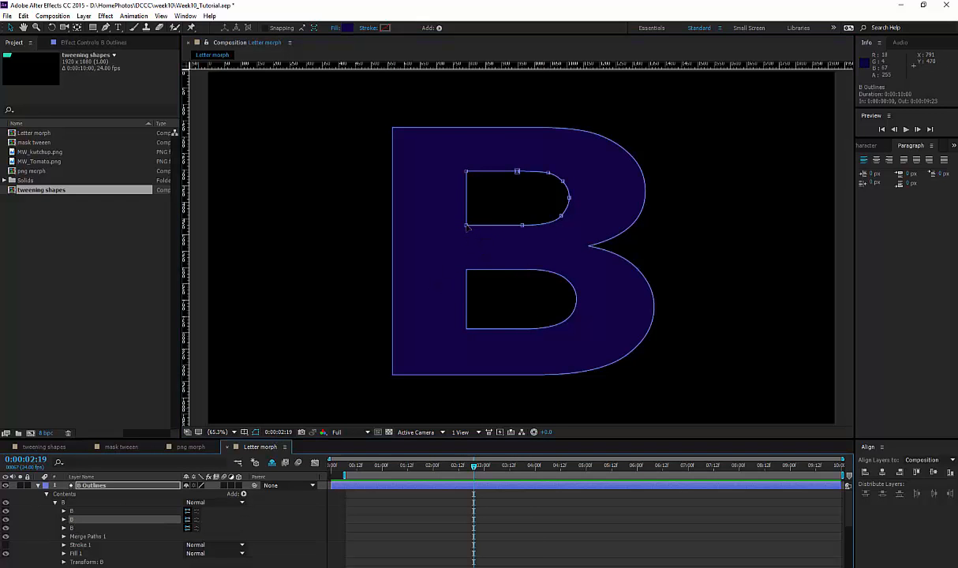
left_click(470, 228)
right_click(471, 227)
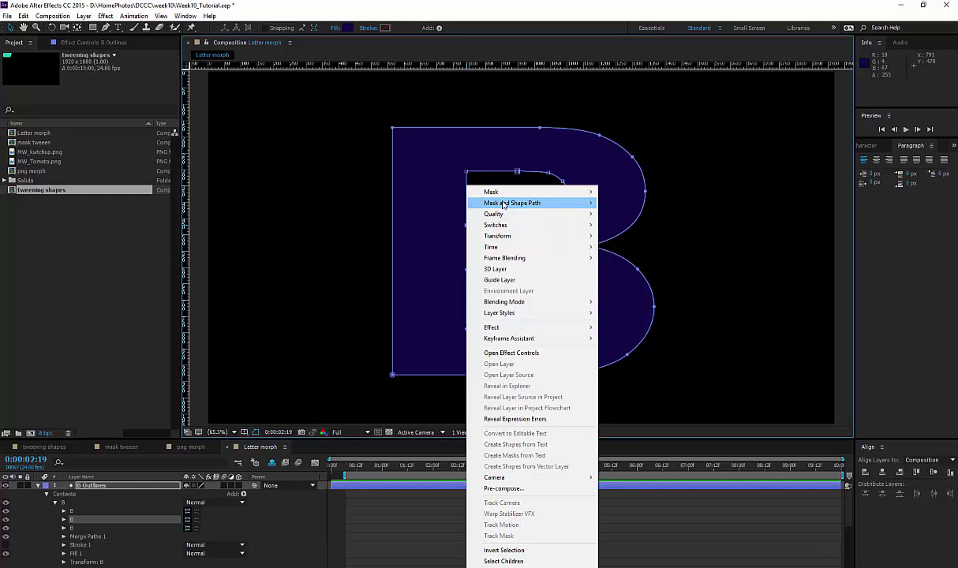
mouse_move(478, 204)
left_click(569, 230)
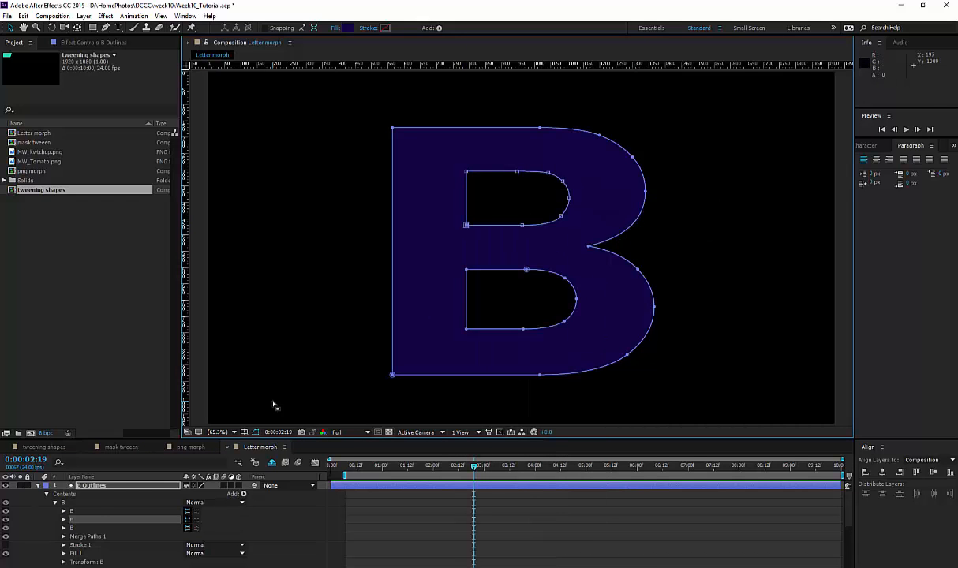
Set the first vertex of the B's lower hole path to its bottom-left corner and dismiss the update notification.
left_click(70, 528)
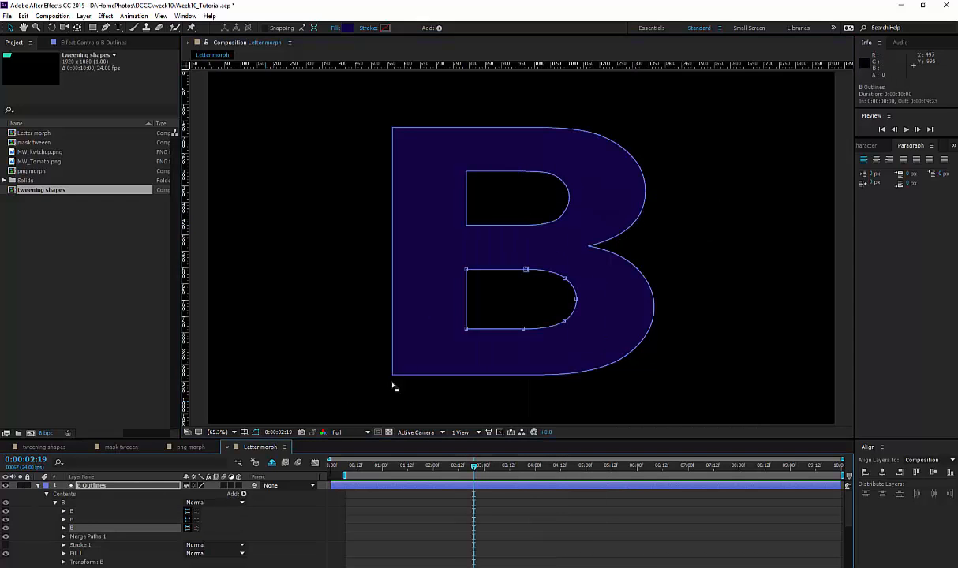
left_click(466, 329)
right_click(467, 329)
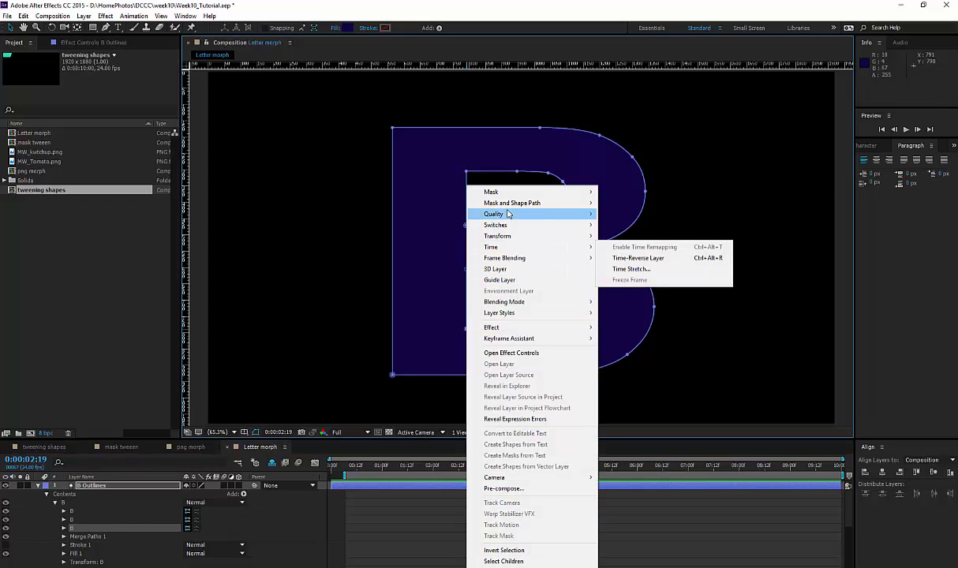
mouse_move(511, 203)
left_click(619, 228)
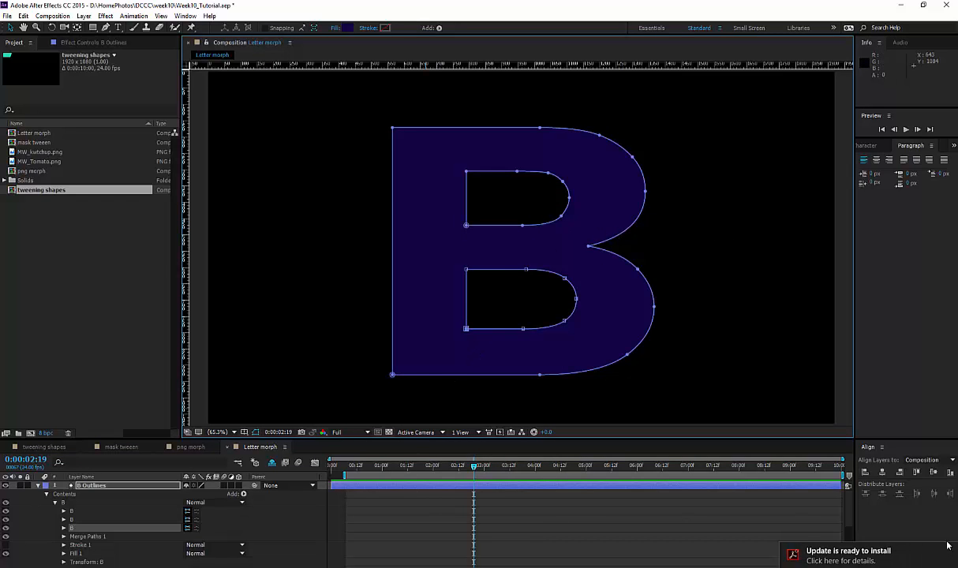
left_click(947, 552)
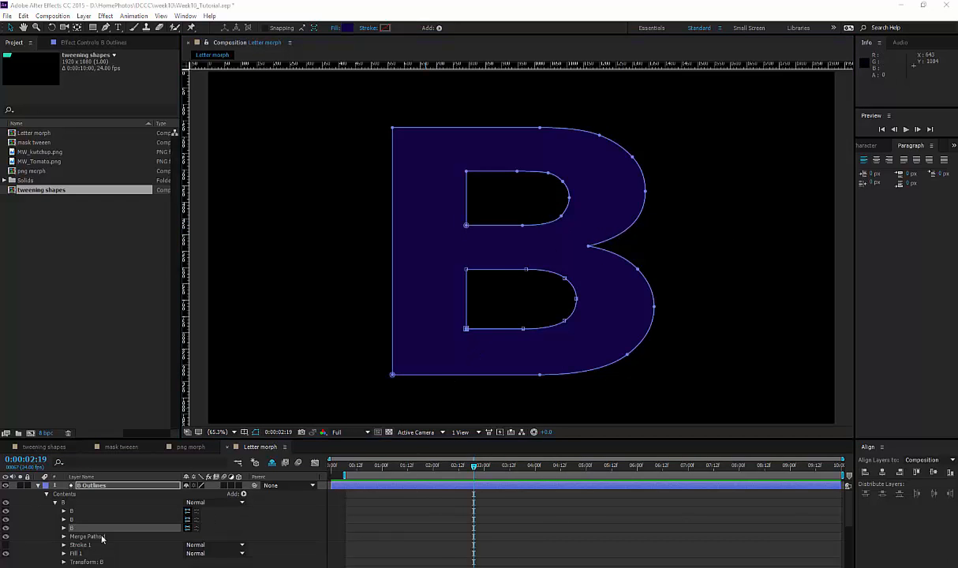
Copy the path of the B's lower hole using a temporary Path keyframe, then remove the path's animation.
left_click(64, 528)
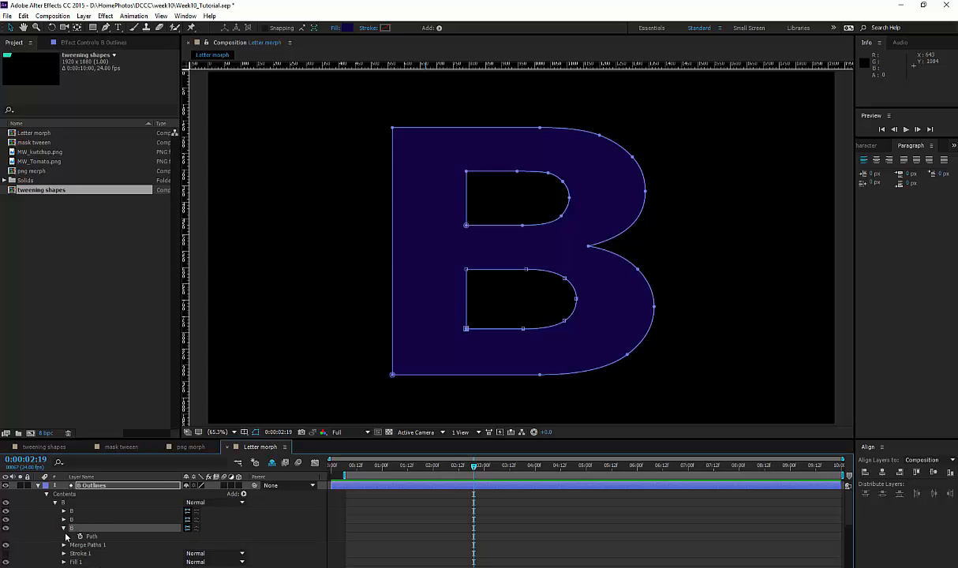
left_click(79, 537)
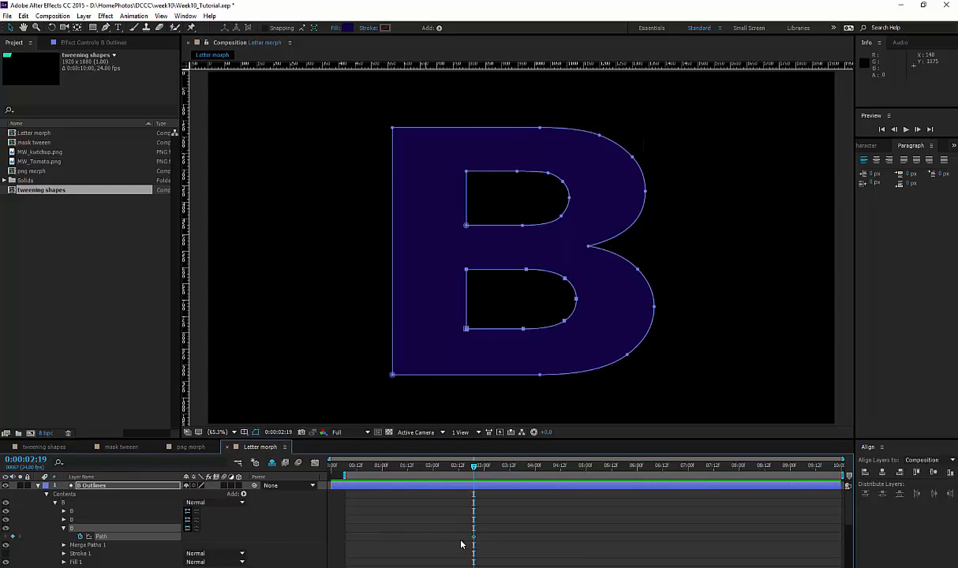
key("ctrl+c")
left_click(79, 536)
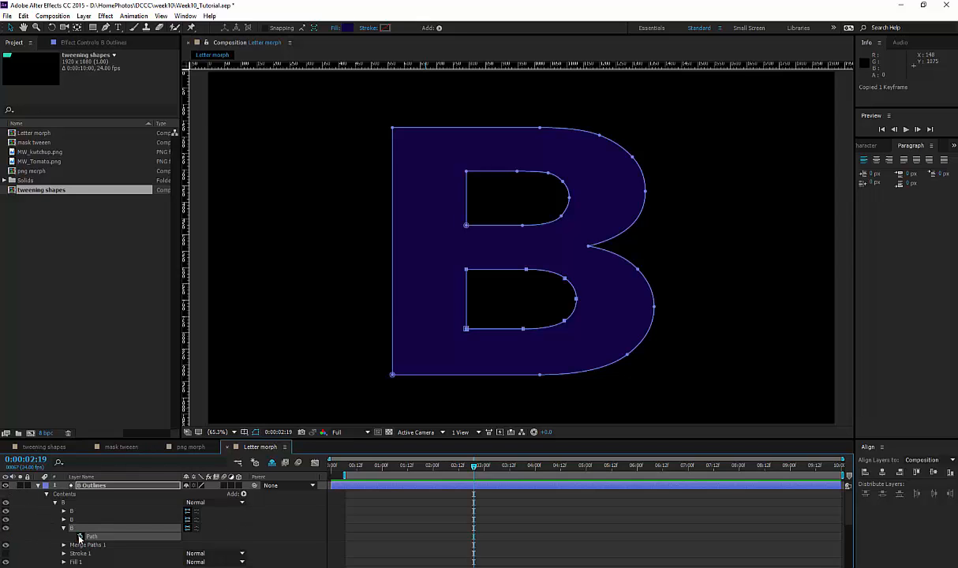
Collapse and hide B Outlines, then duplicate the A's inner triangle path inside A Outlines.
left_click(38, 485)
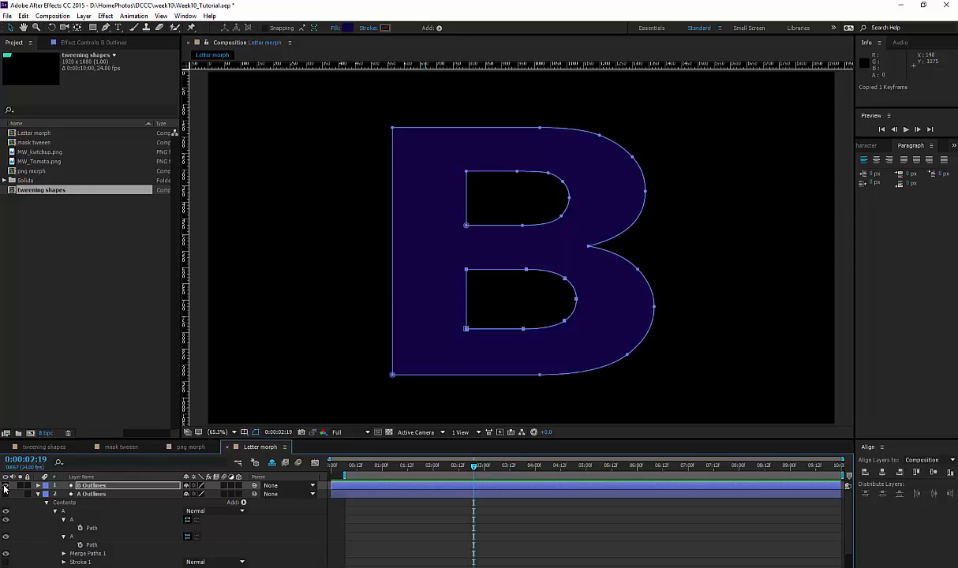
left_click(5, 485)
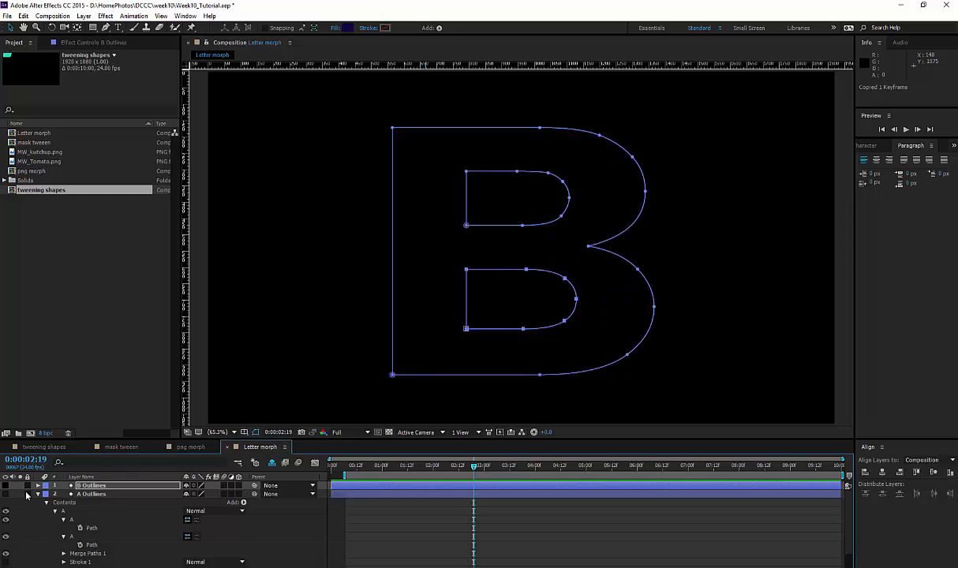
left_click(71, 537)
right_click(71, 537)
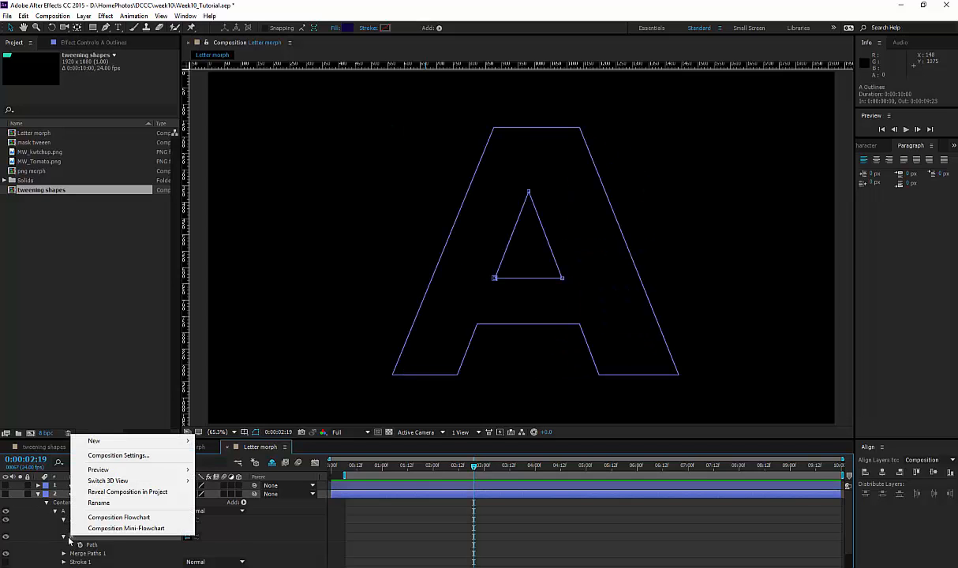
key("Escape")
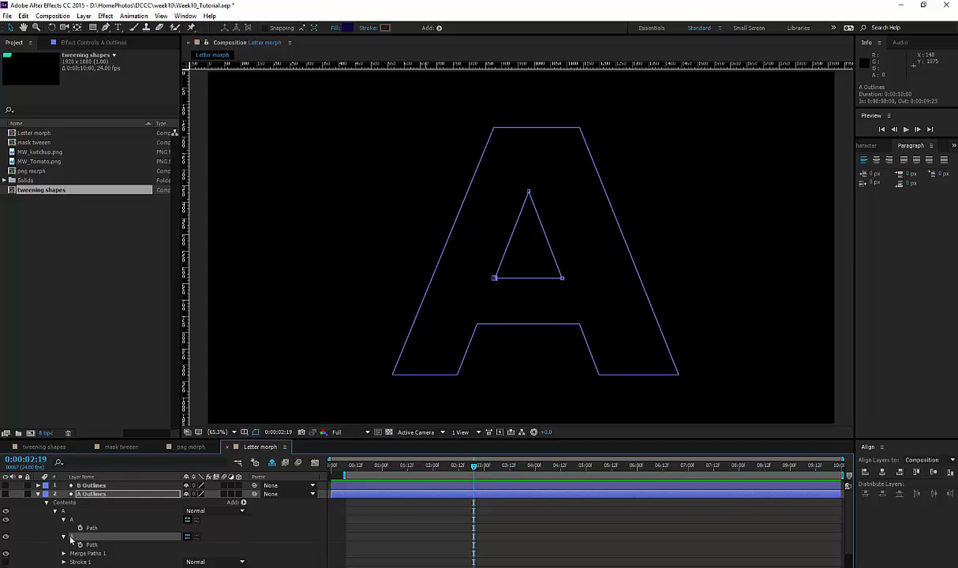
key("ctrl+d")
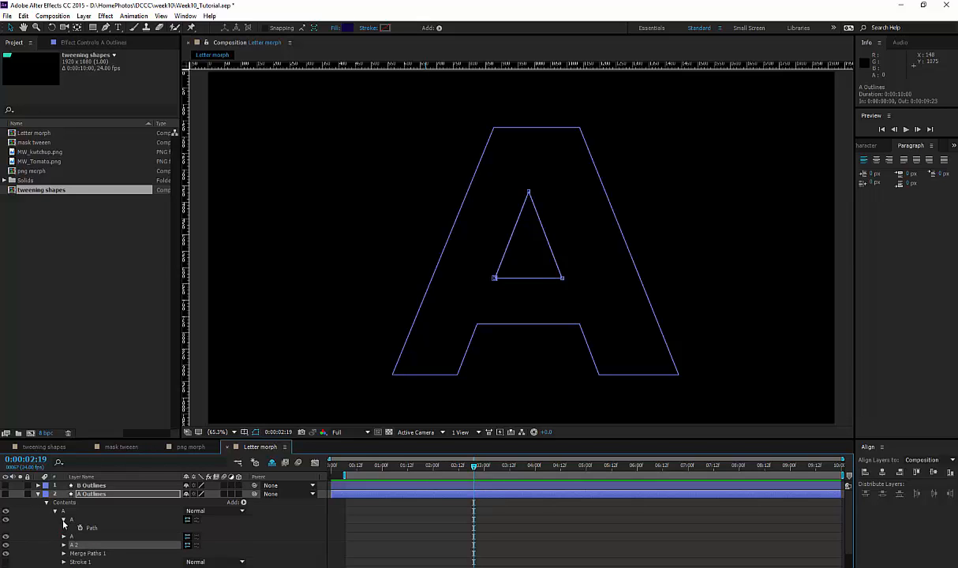
left_click(63, 520)
left_click(64, 536)
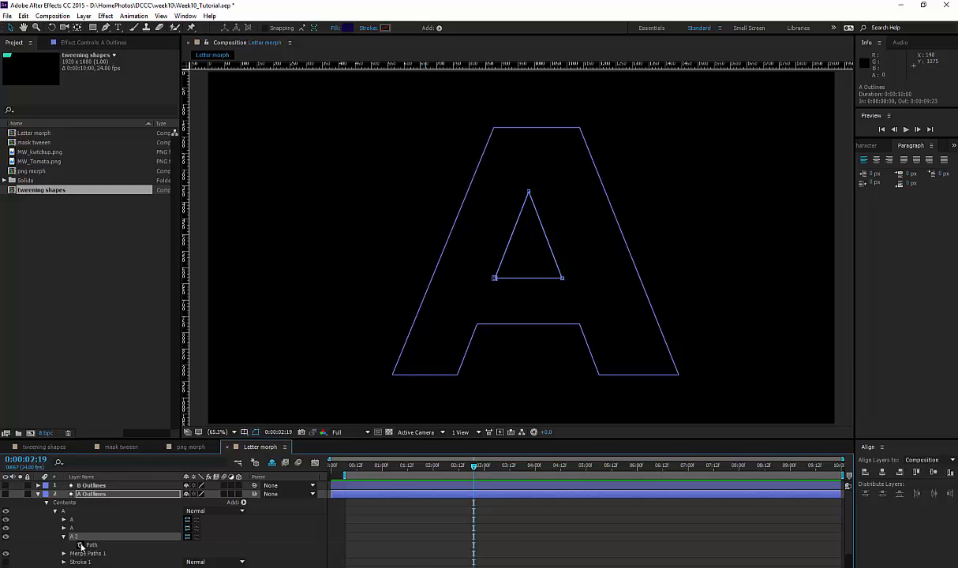
Paste the copied lower hole path into the duplicated A 2 path using a temporary Path keyframe, then remove its animation.
left_click(80, 545)
left_click_drag(490, 534, 453, 557)
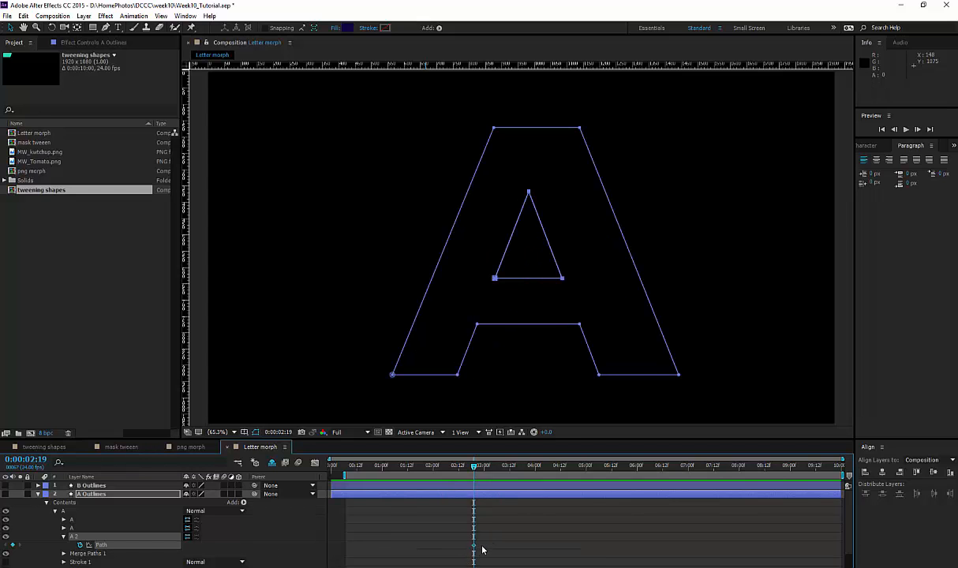
key("ctrl+v")
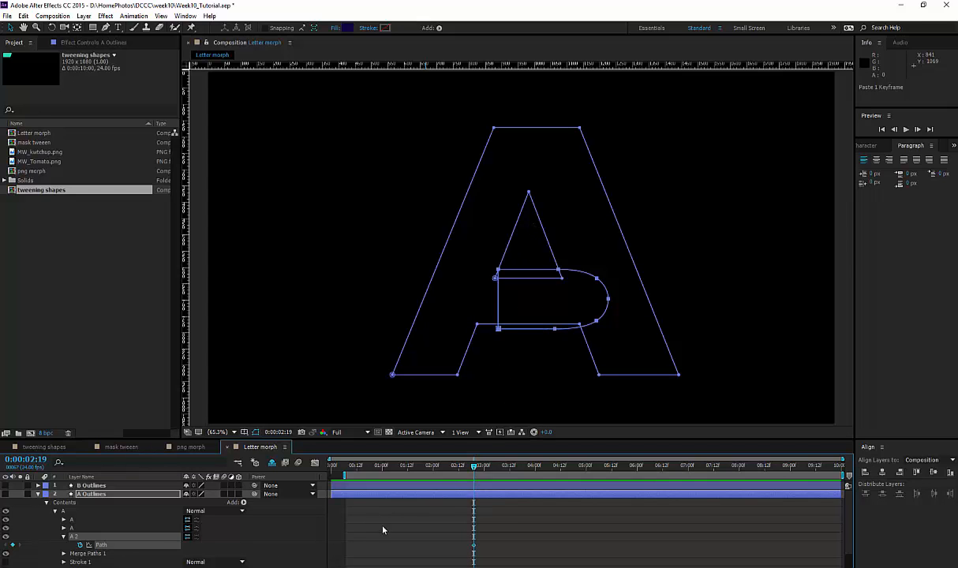
left_click(79, 545)
left_click(63, 537)
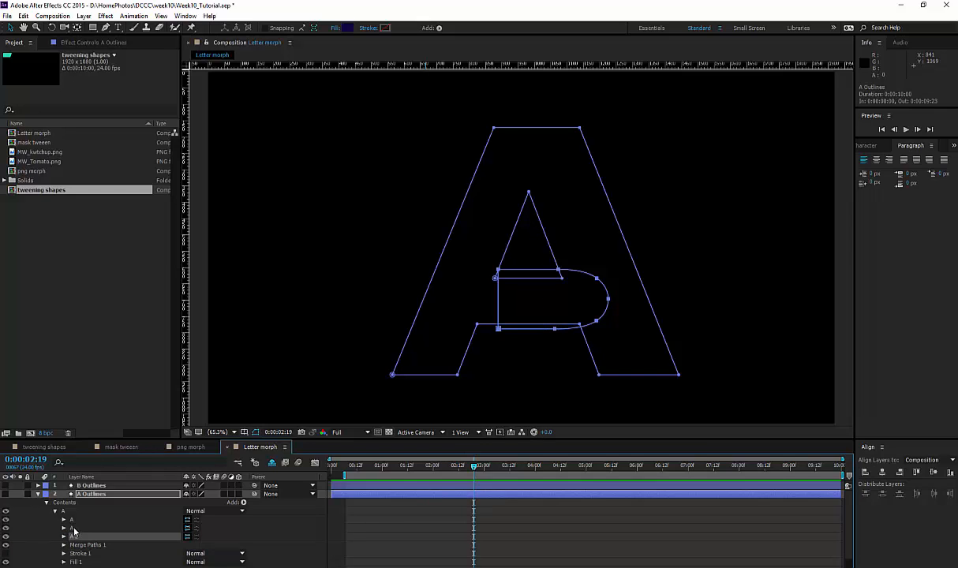
Check the two inner paths of A Outlines and hide both, leaving only the outer path shown.
left_click(73, 529)
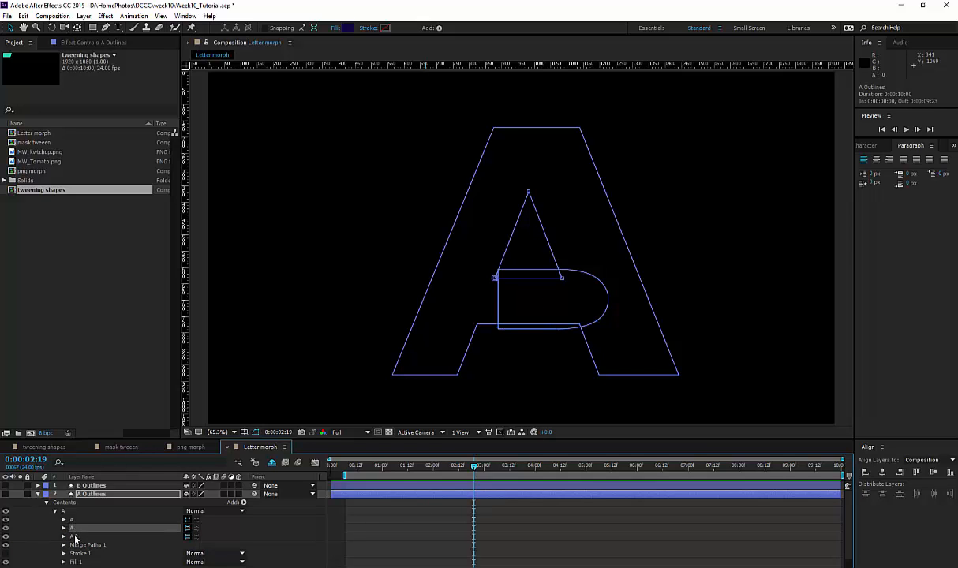
left_click(75, 537)
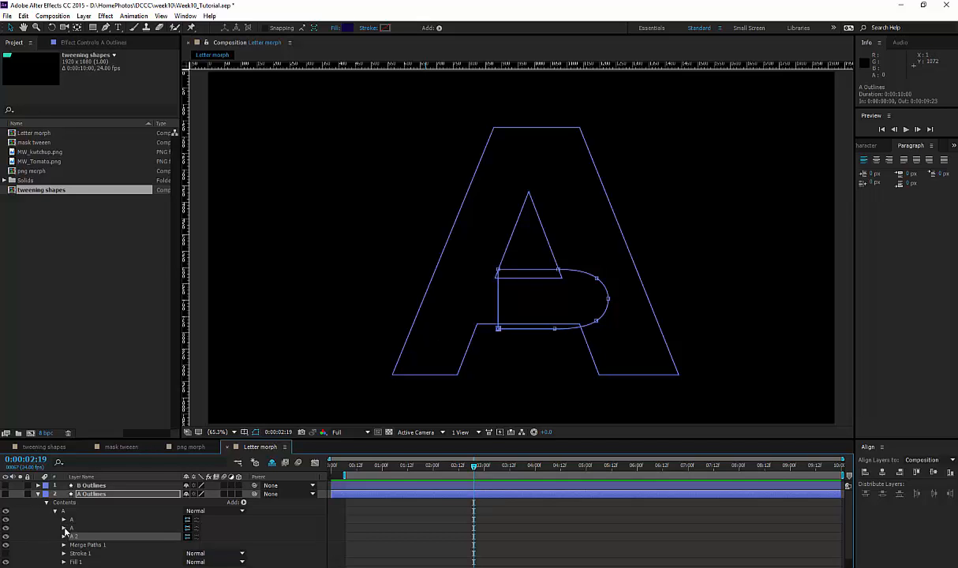
left_click(6, 536)
left_click(6, 528)
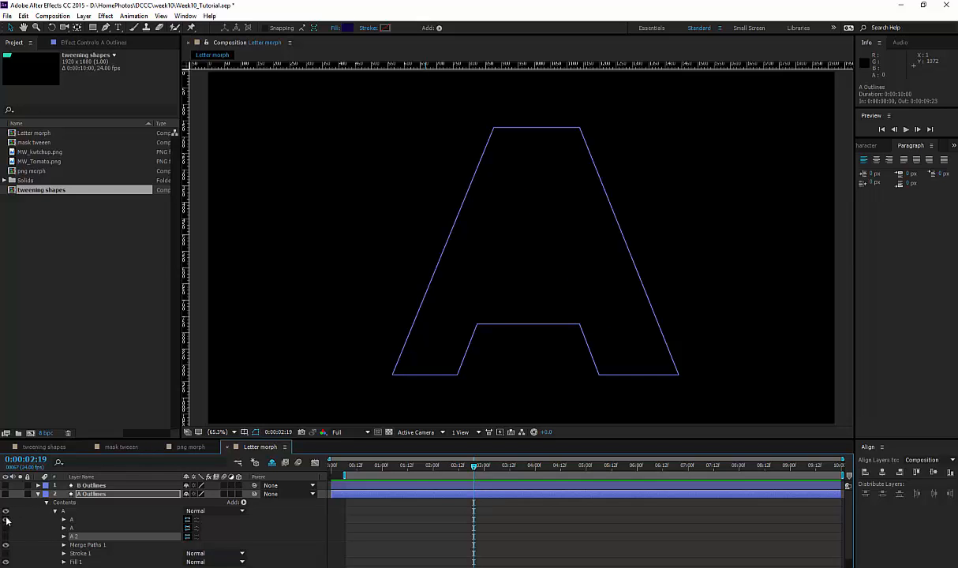
Collapse A Outlines, expand B Outlines, and hide the B's two hole paths with its outer path selected.
left_click(37, 493)
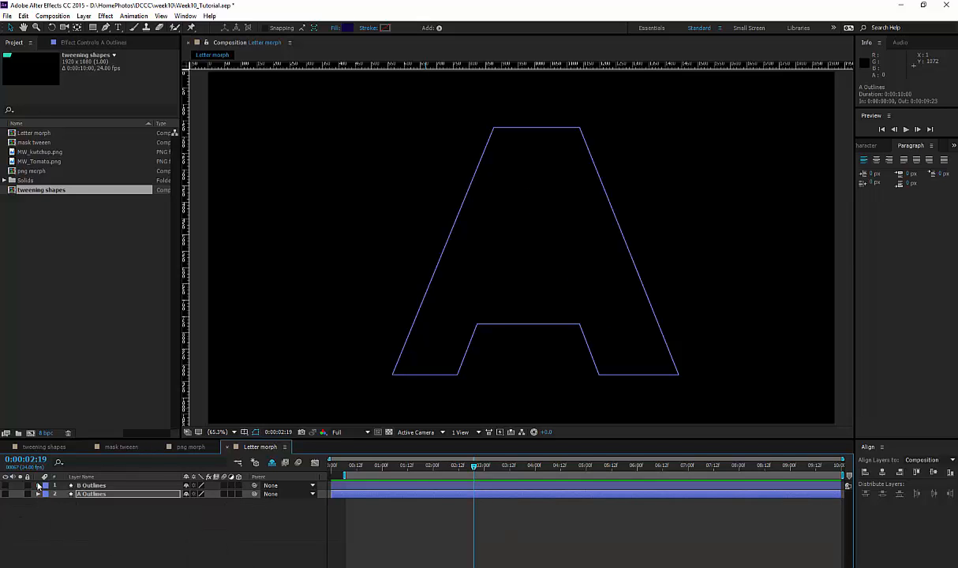
left_click(38, 485)
left_click(73, 512)
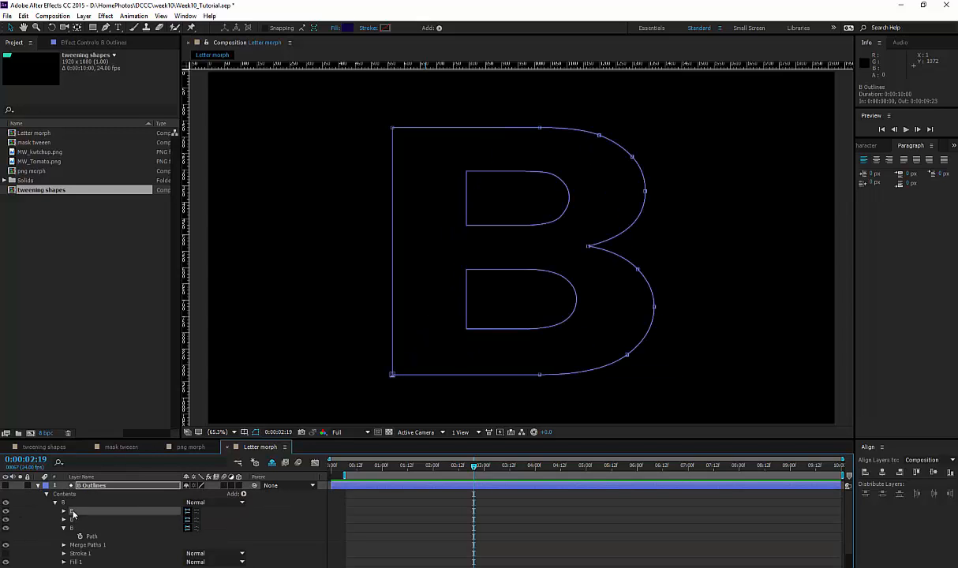
left_click(6, 520)
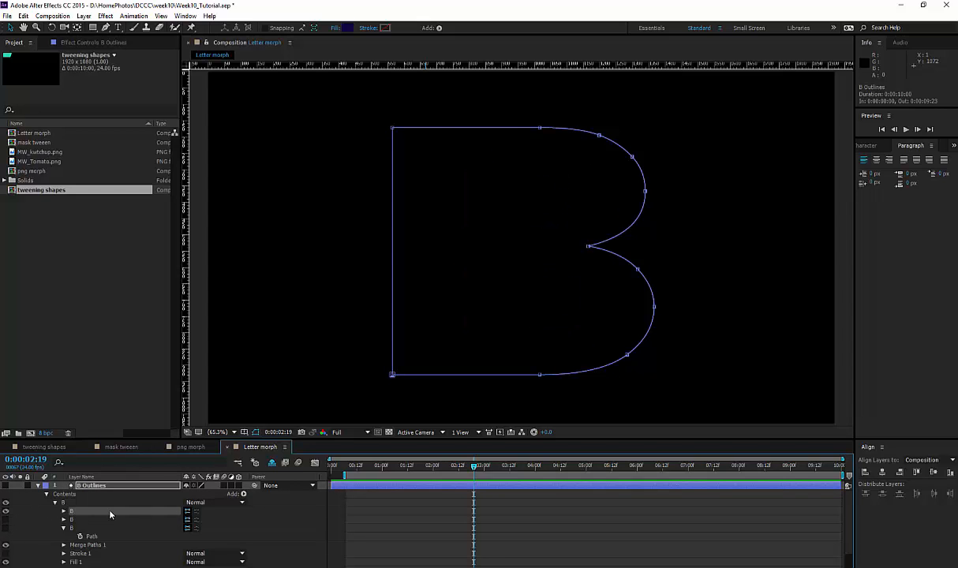
Copy the B's outer path using a temporary Path keyframe, then remove its animation and collapse B Outlines.
left_click(64, 511)
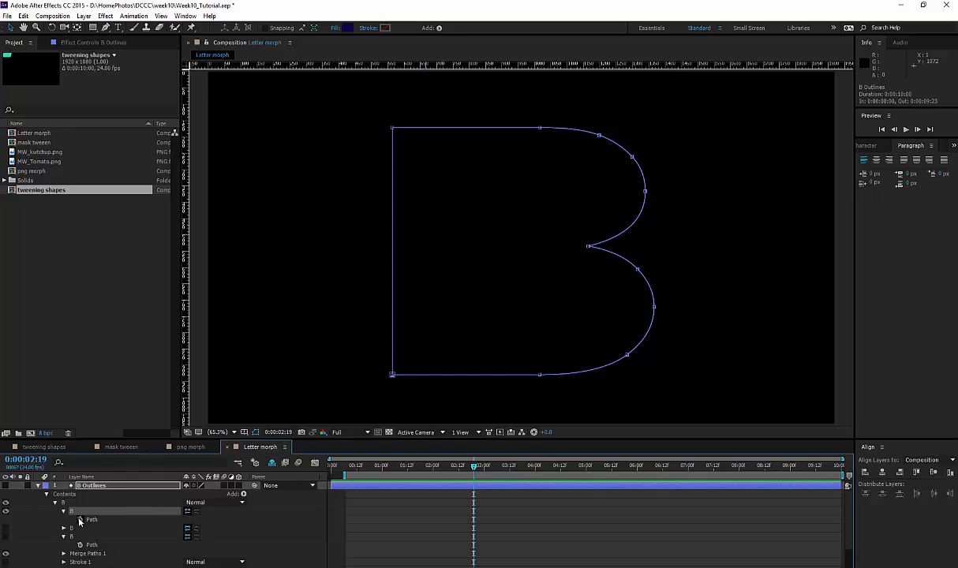
left_click(79, 519)
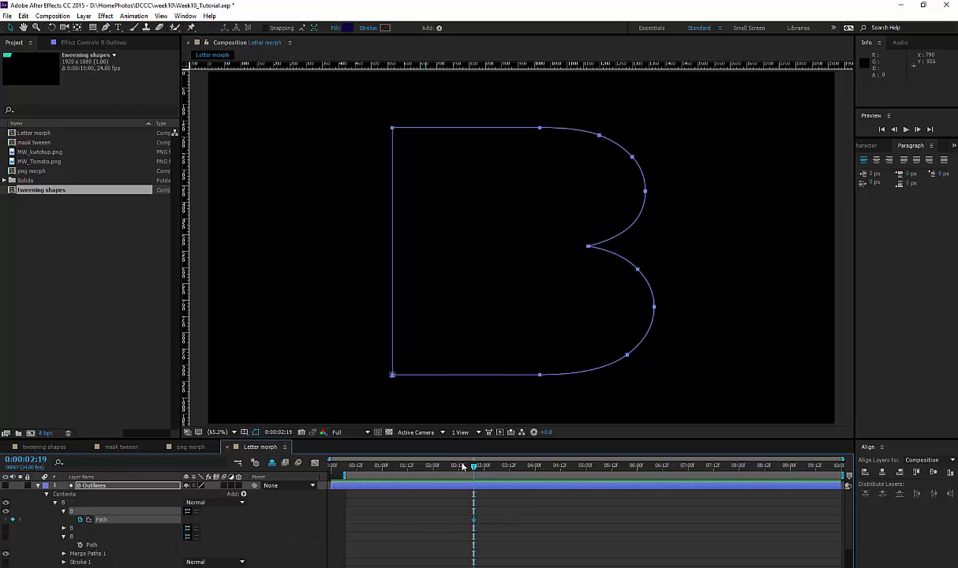
key("ctrl+c")
left_click(80, 519)
left_click(63, 511)
left_click(38, 485)
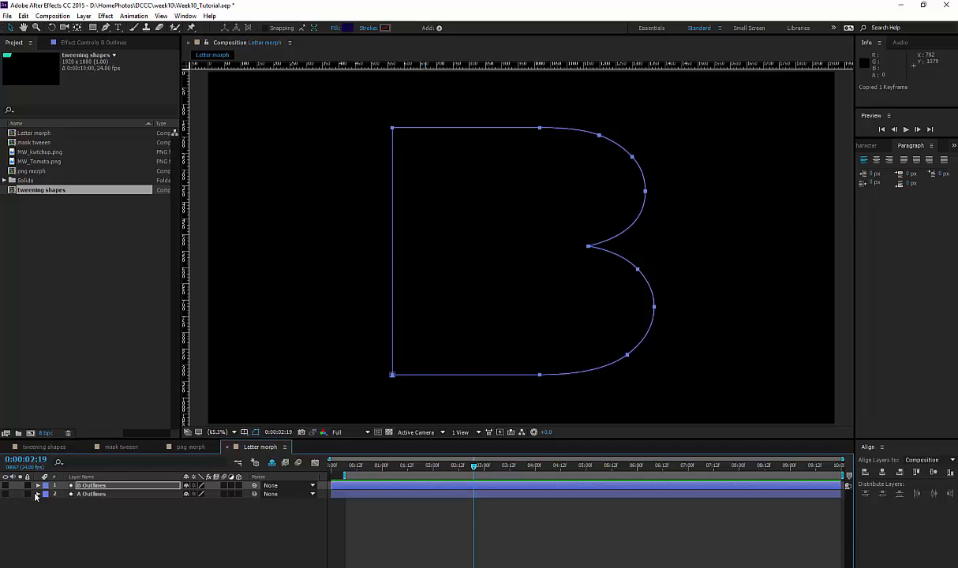
Expand the outer path in A Outlines and set its first Path keyframe at 0:00:00:00.
left_click(38, 494)
left_click(71, 511)
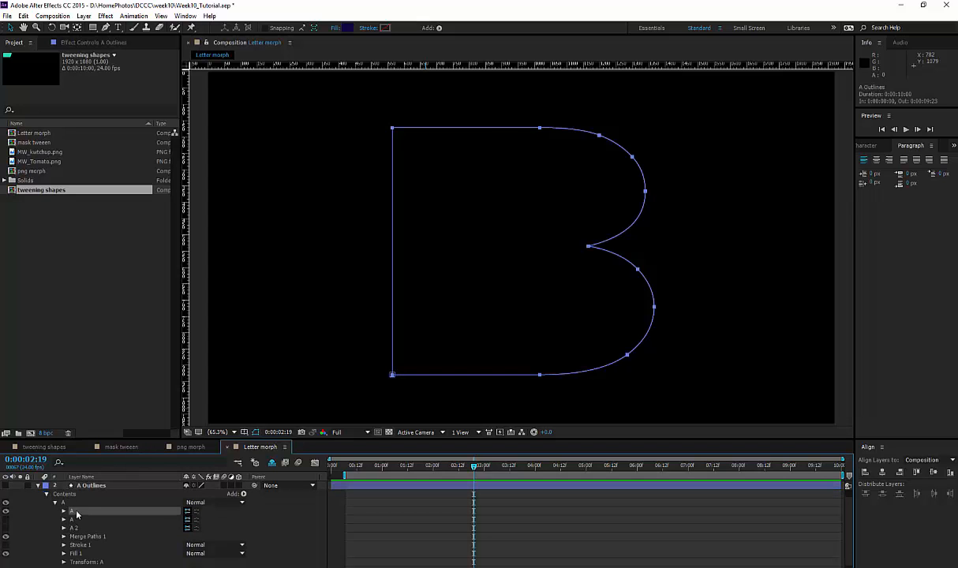
left_click_drag(468, 467, 316, 467)
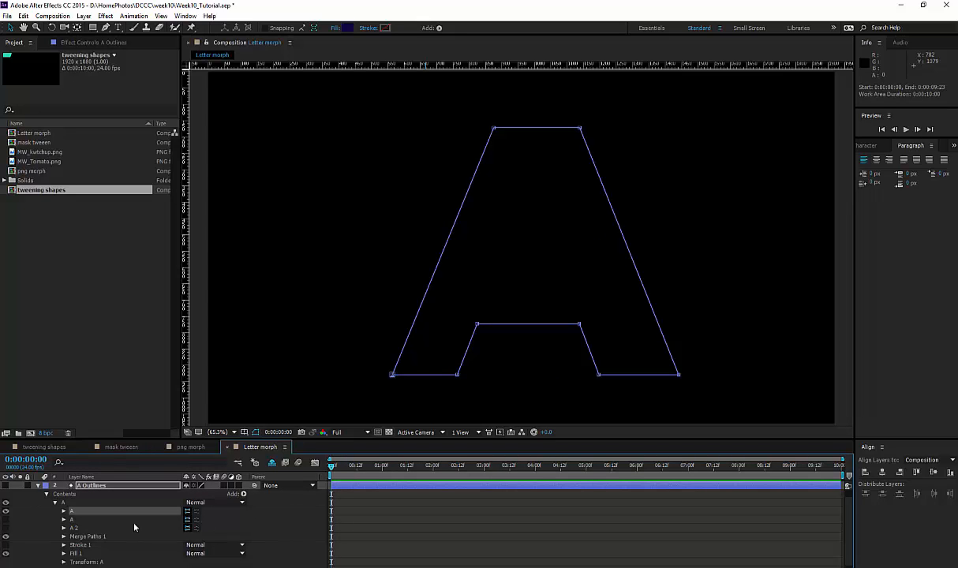
left_click(63, 511)
left_click(80, 519)
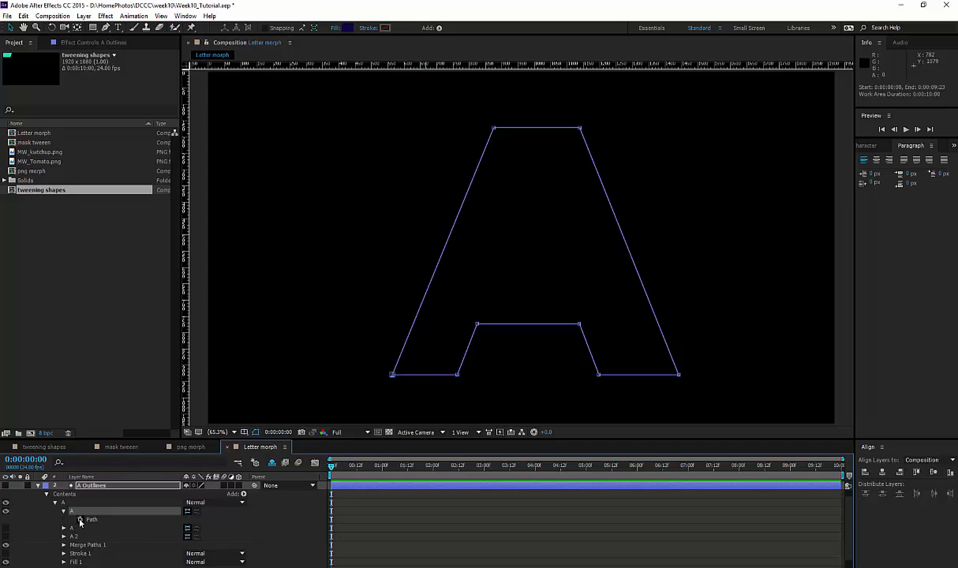
Add a Path keyframe at 0:00:02:00 on the A's outer path and paste the copied B outline into it.
left_click_drag(331, 466, 433, 473)
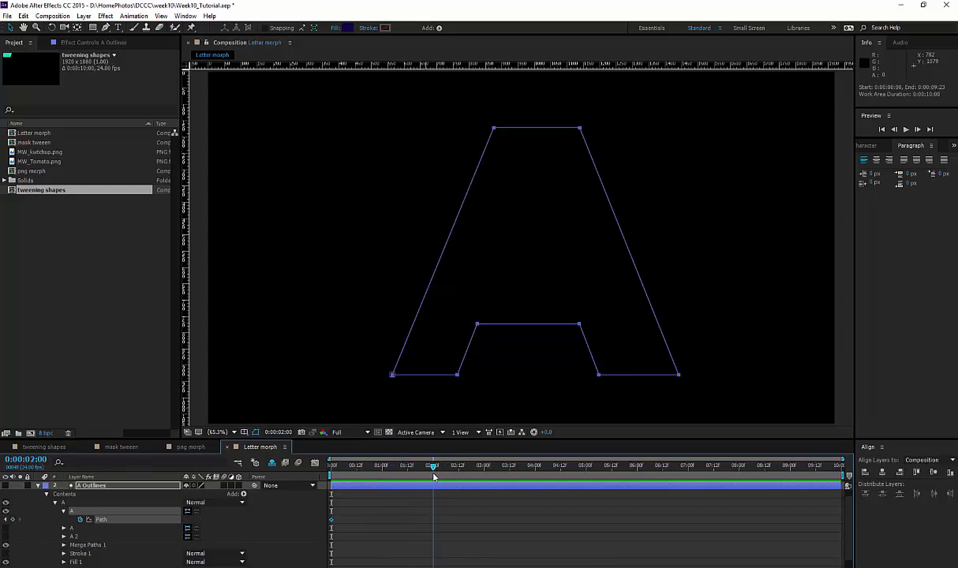
left_click(13, 519)
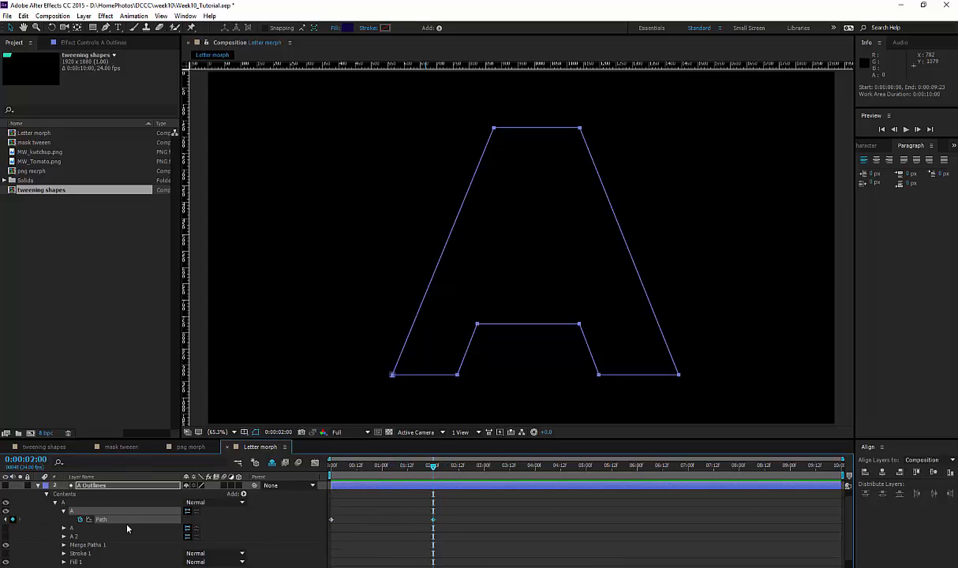
left_click_drag(446, 507, 411, 531)
key("ctrl+v")
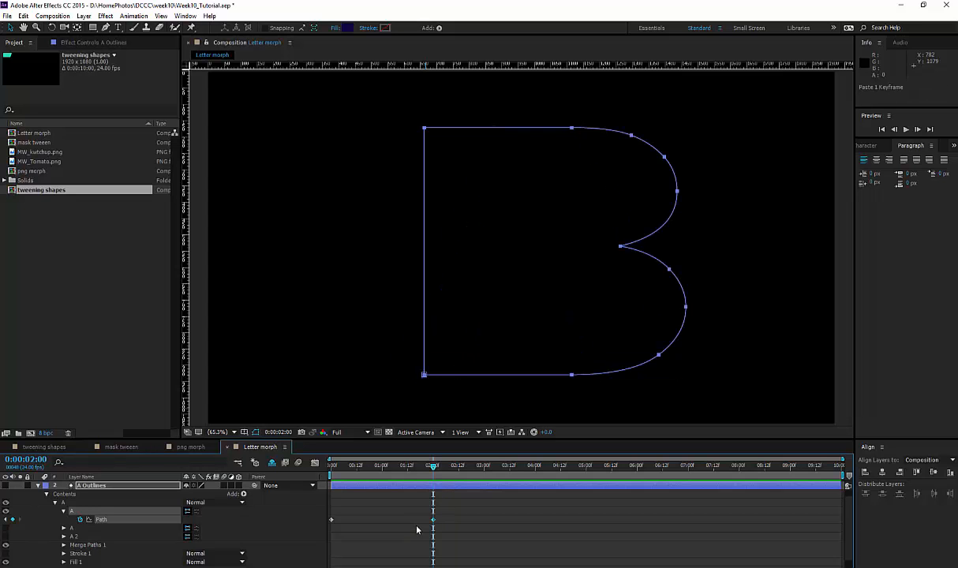
Make the A Outlines layer visible and preview the outer-path morph, returning to 0:00:00:00.
mouse_move(432, 467)
left_mouse_down()
mouse_move(348, 470)
mouse_move(429, 476)
mouse_move(421, 476)
mouse_move(335, 476)
mouse_move(433, 479)
left_mouse_up()
left_click_drag(433, 468, 298, 450)
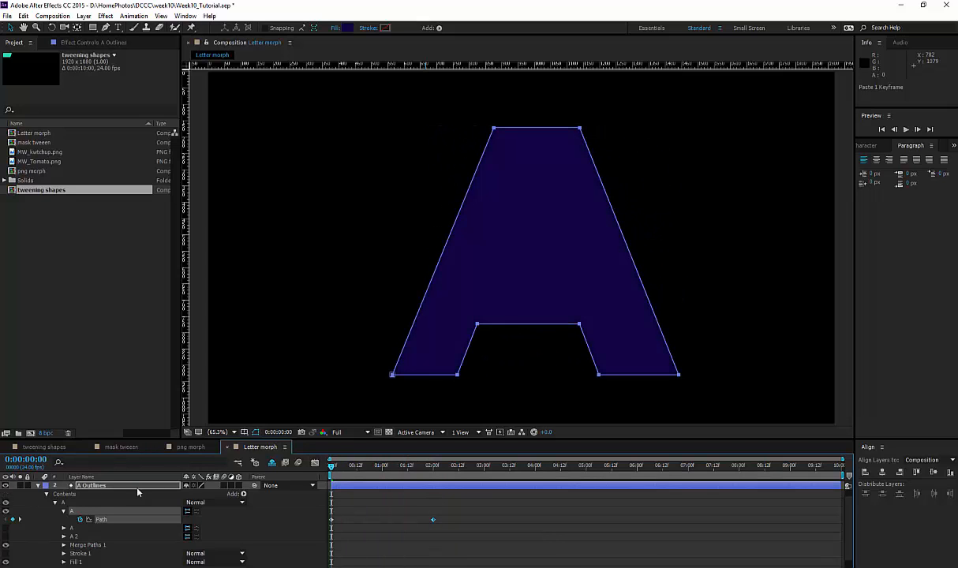
left_click_drag(303, 450, 331, 467)
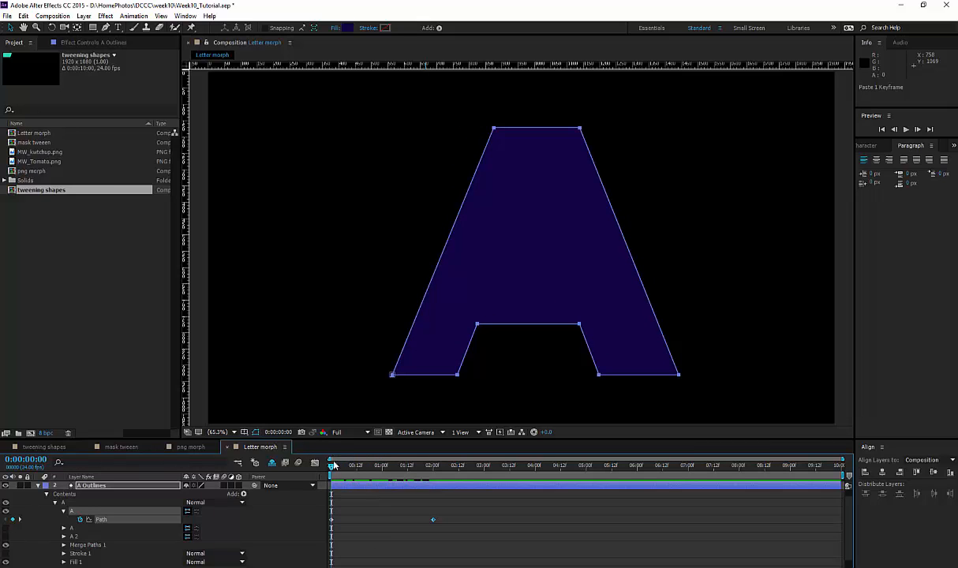
left_click(356, 486)
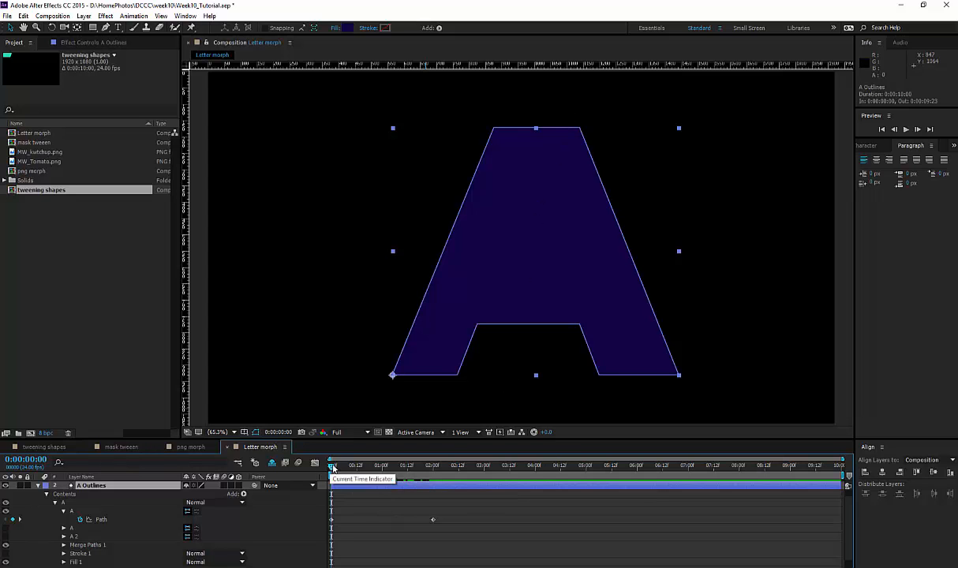
mouse_move(332, 466)
left_mouse_down()
mouse_move(370, 467)
mouse_move(318, 466)
mouse_move(372, 467)
mouse_move(331, 466)
left_mouse_up()
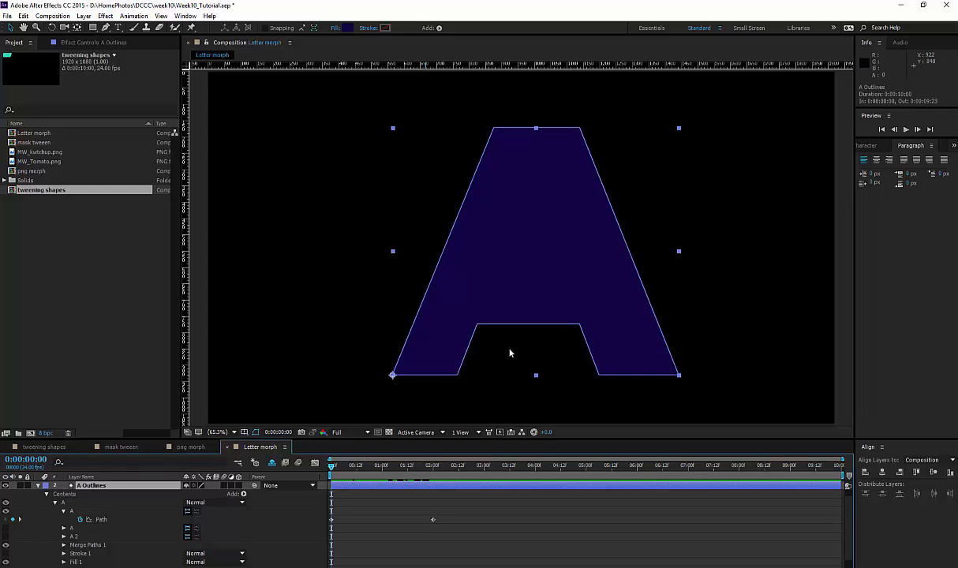
Shift both outer Path keyframes together so that the first one sits at 0:00:00:13.
left_click(65, 512)
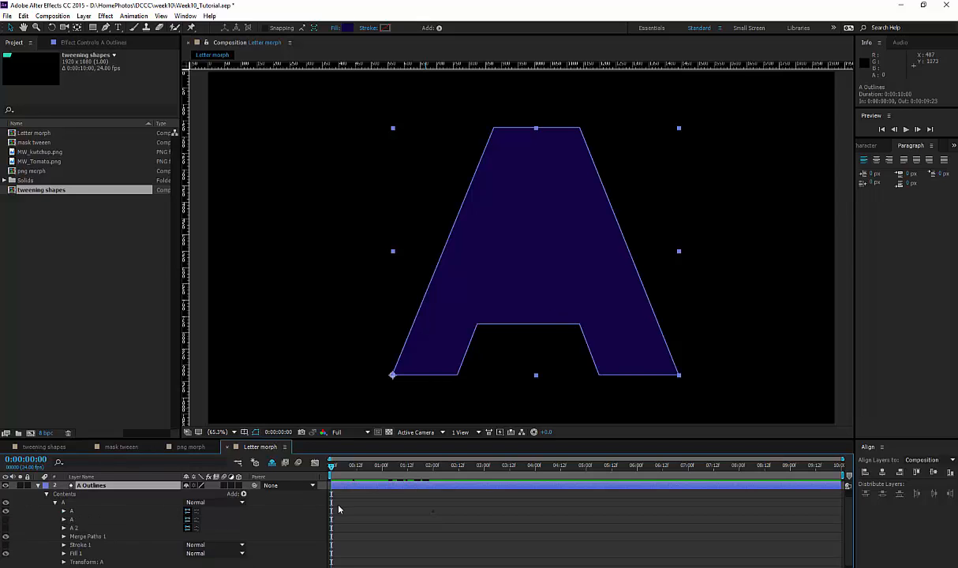
left_click(64, 512)
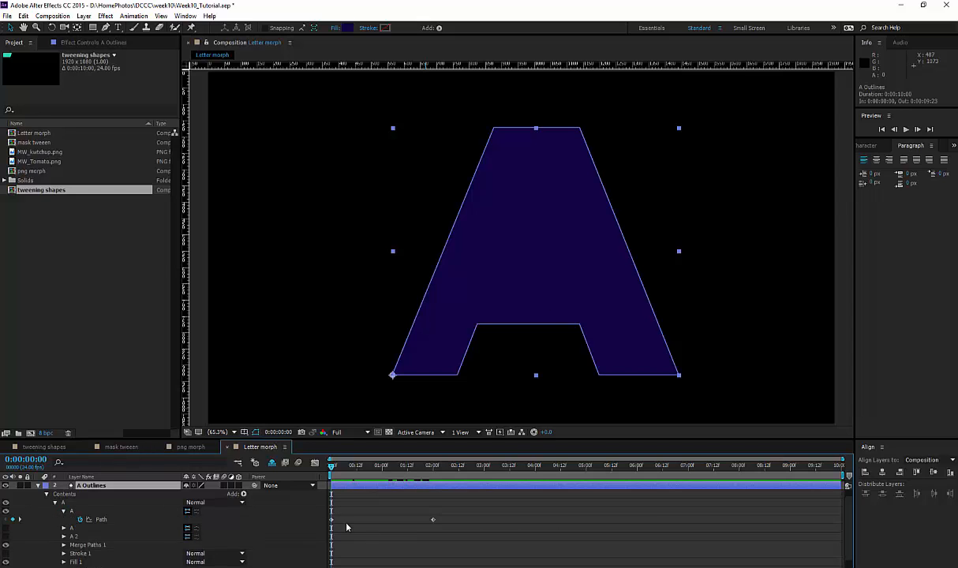
left_click(101, 519)
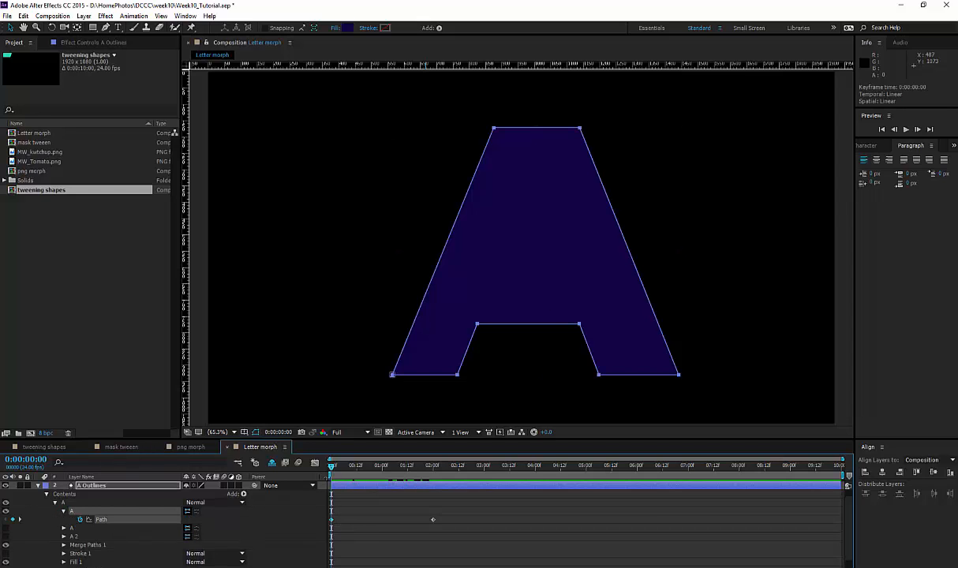
left_click_drag(453, 509, 358, 520)
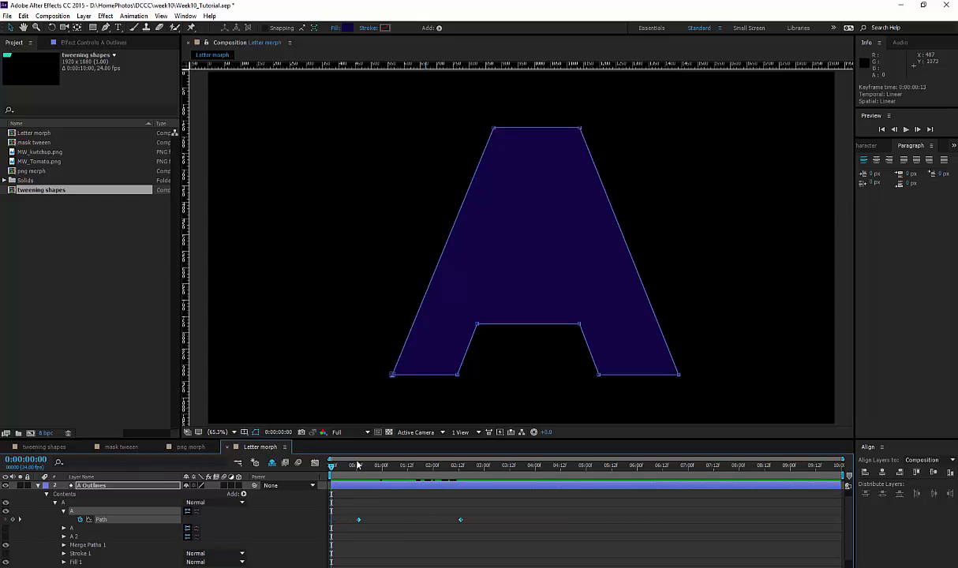
Add hold Path keyframes to the outer path, with the A shape at 0:00:00:00 and the B shape at 0:00:04:00.
left_click(356, 465)
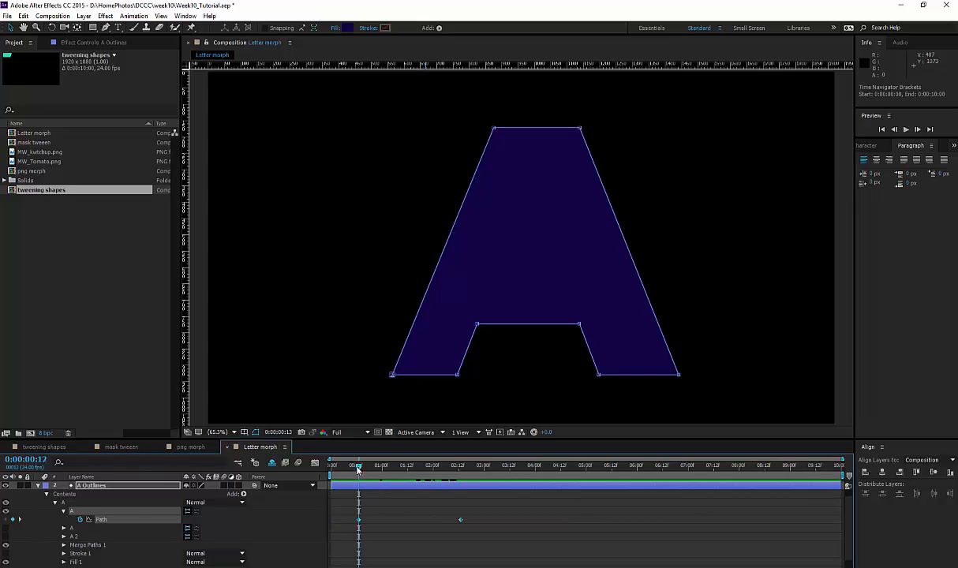
left_click_drag(357, 468, 329, 465)
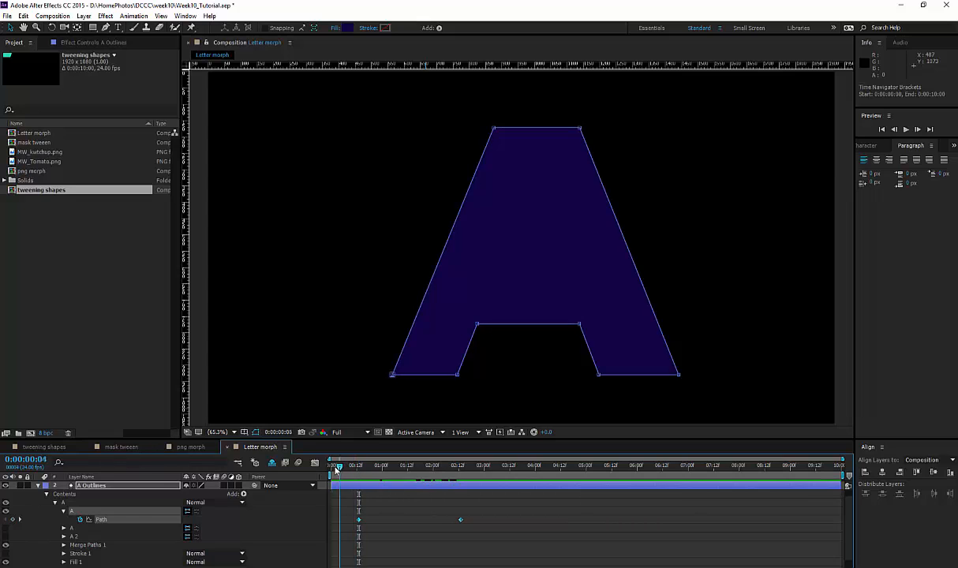
left_click(15, 521)
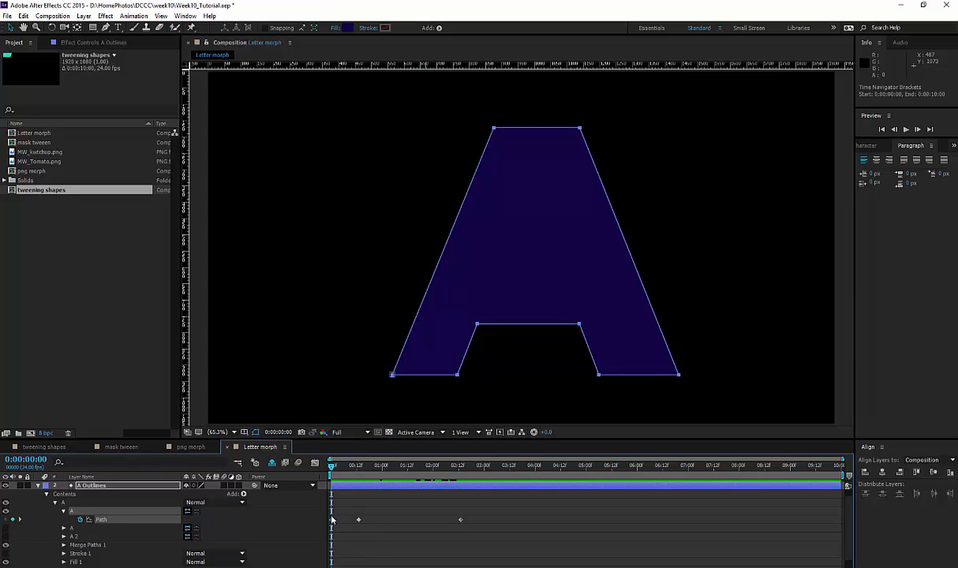
left_click(352, 466)
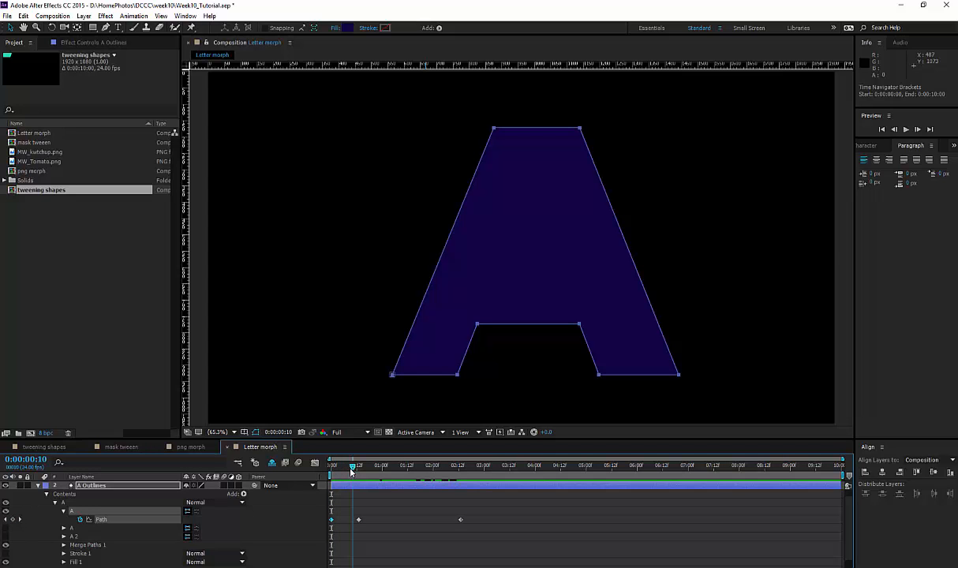
left_click_drag(352, 469, 534, 482)
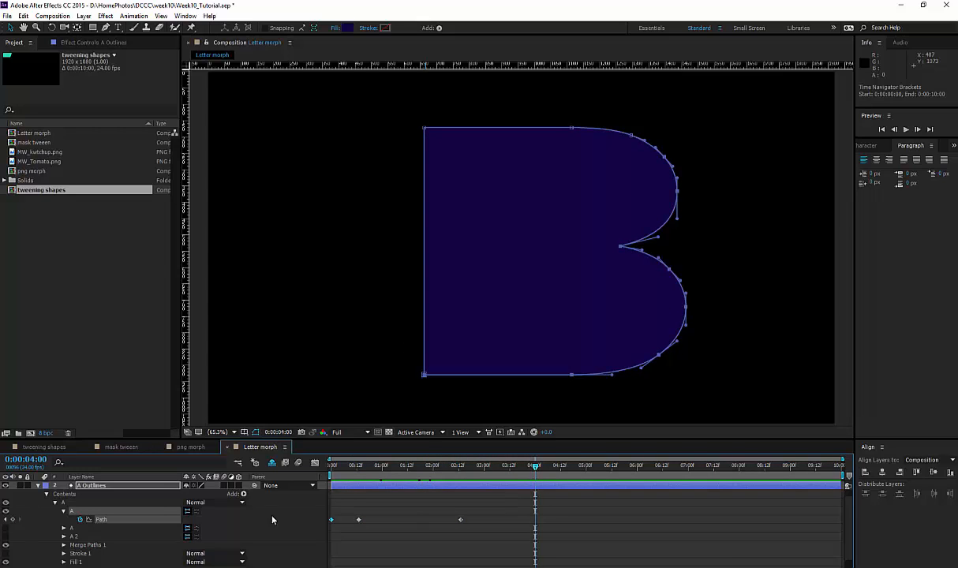
left_click(13, 519)
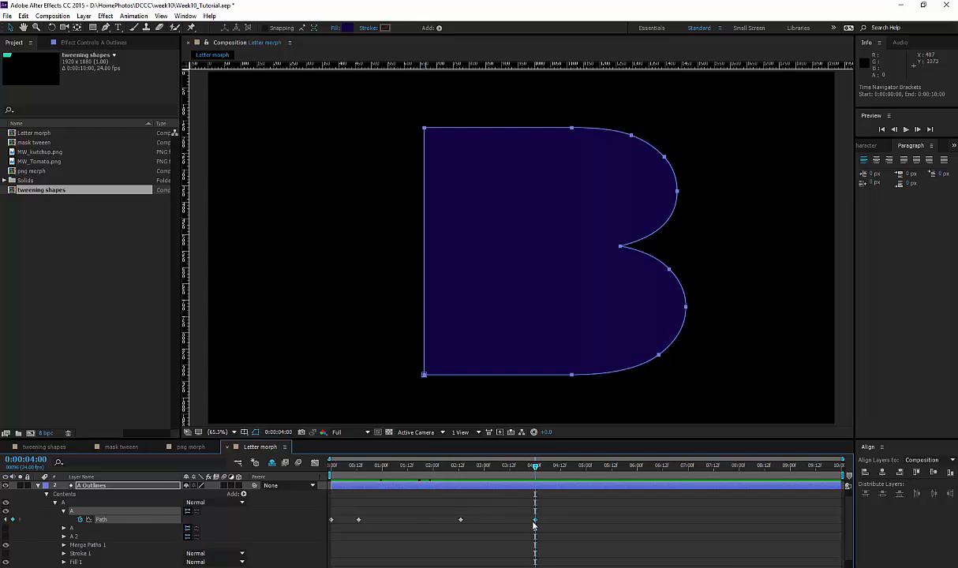
Select the two top vertices of the A's outer path at 0:00:00:00 and activate Free Transform Points on them.
left_click_drag(535, 470, 406, 487)
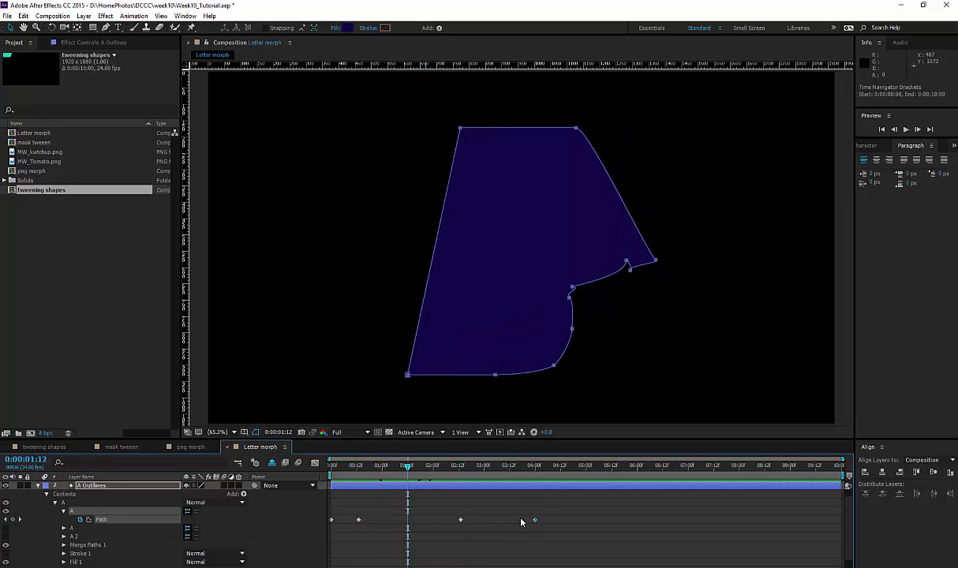
left_click_drag(408, 468, 381, 472)
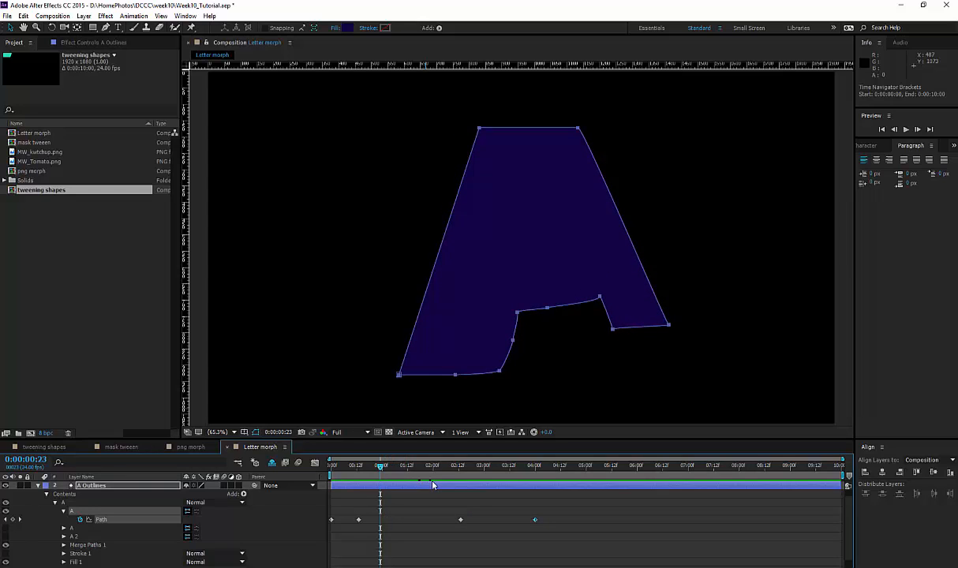
left_click_drag(381, 467, 332, 468)
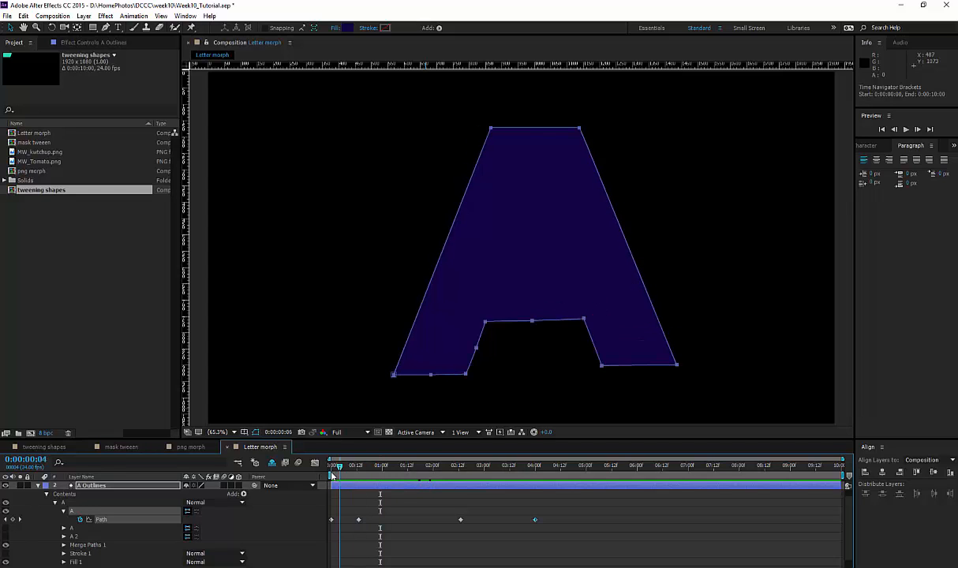
left_click(70, 506)
left_click(69, 511)
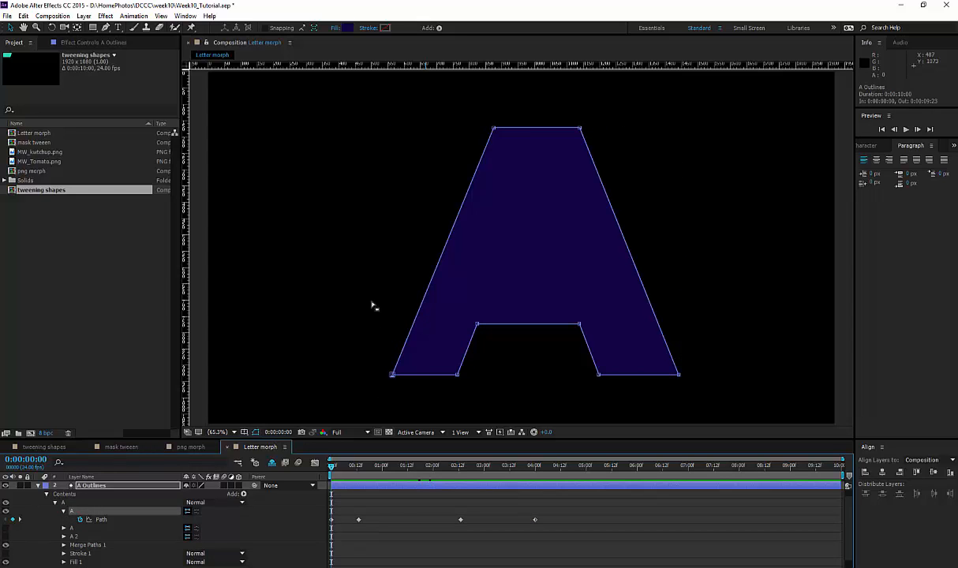
left_click_drag(478, 116, 605, 150)
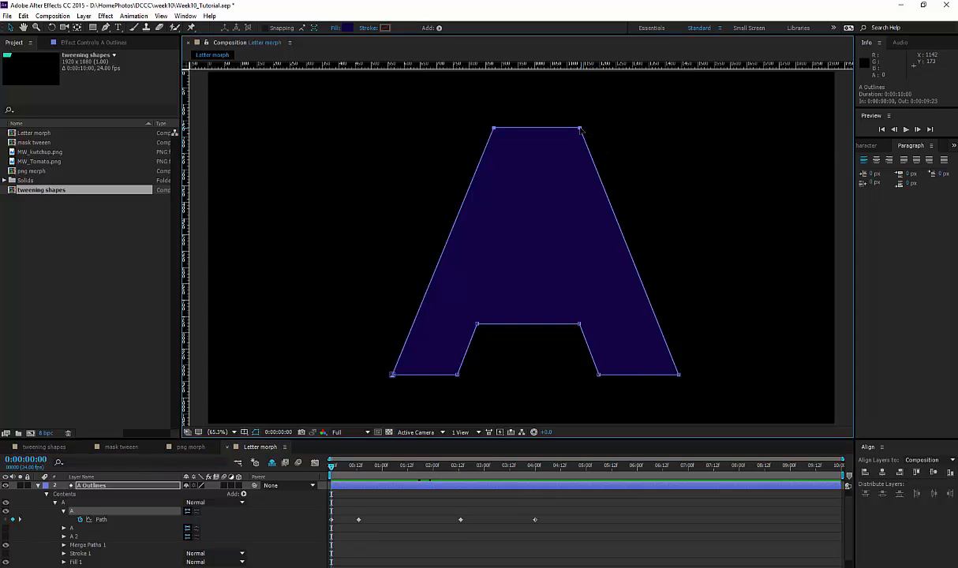
right_click(580, 130)
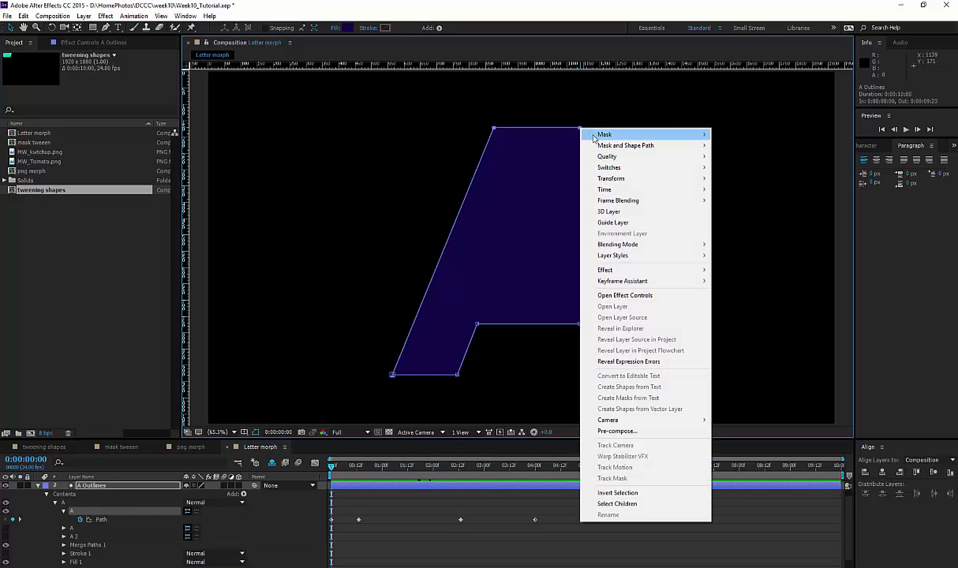
mouse_move(611, 146)
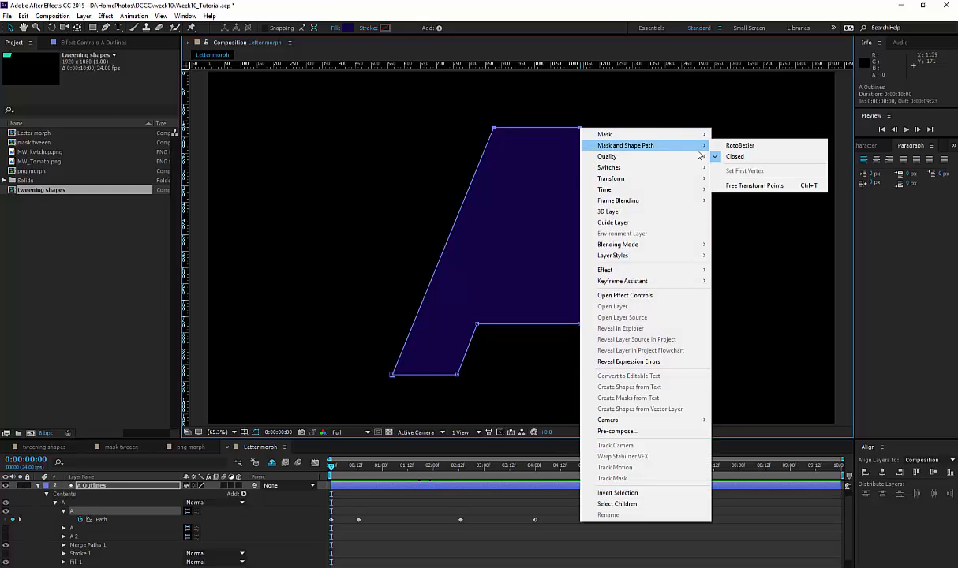
left_click(750, 186)
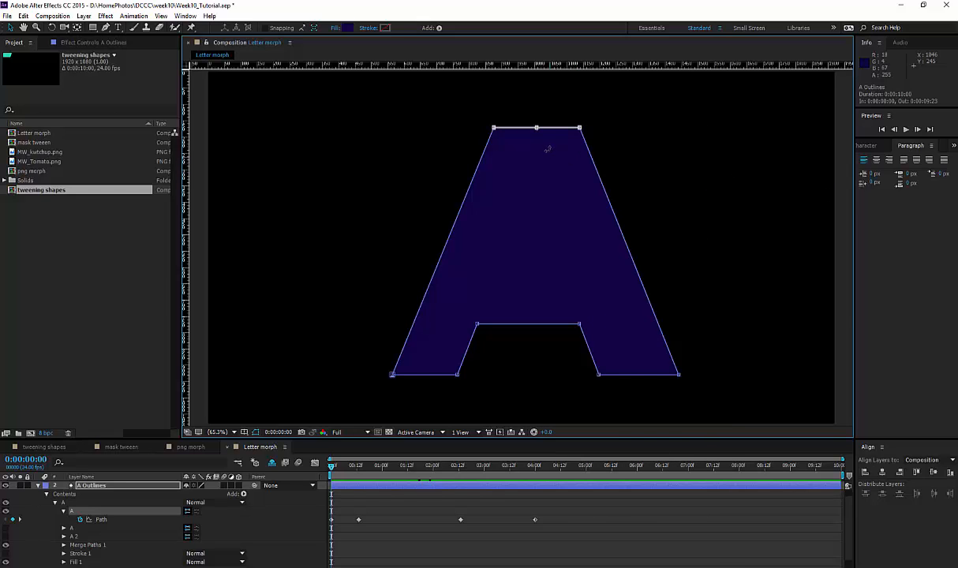
Try rotating the A's top edge slightly clockwise around an anchor point placed on its lower-left corner, then undo the rotation.
left_click(537, 128)
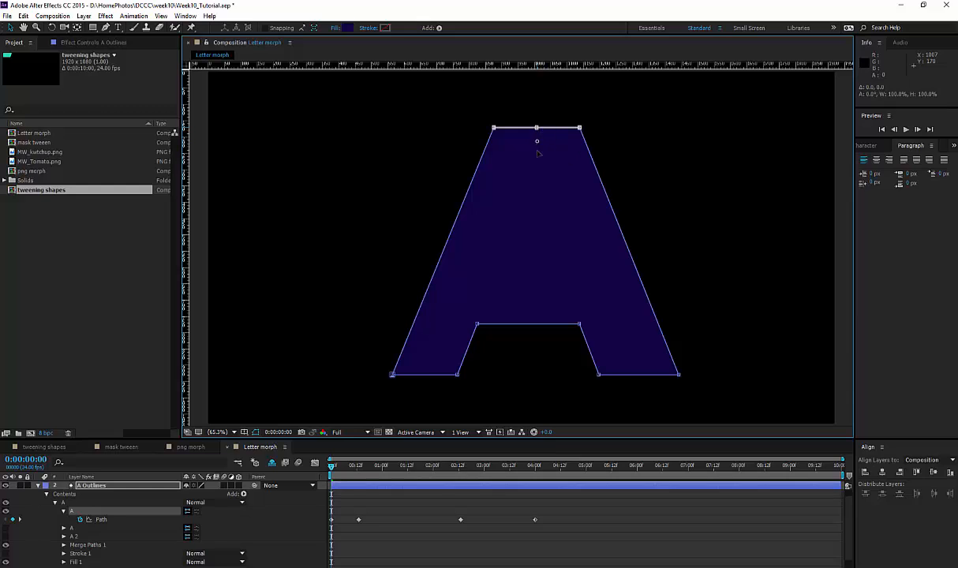
left_click_drag(518, 265, 488, 318)
left_click_drag(417, 367, 390, 373)
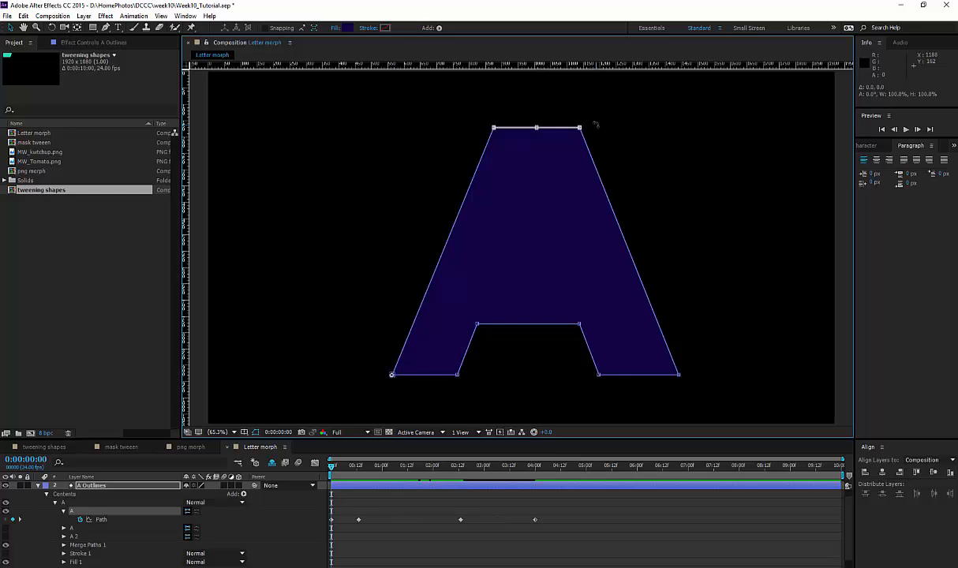
left_click_drag(599, 128, 633, 151)
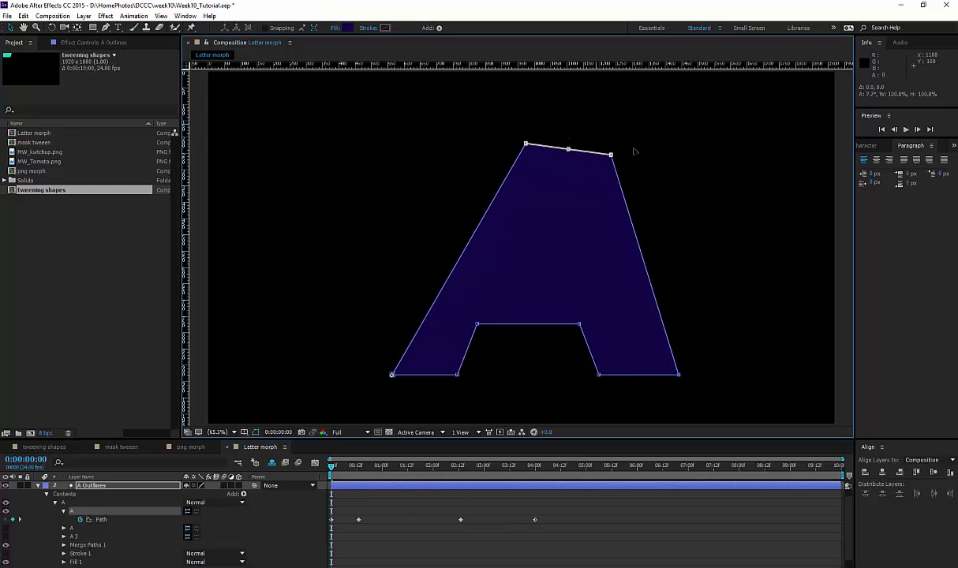
key("ctrl+z")
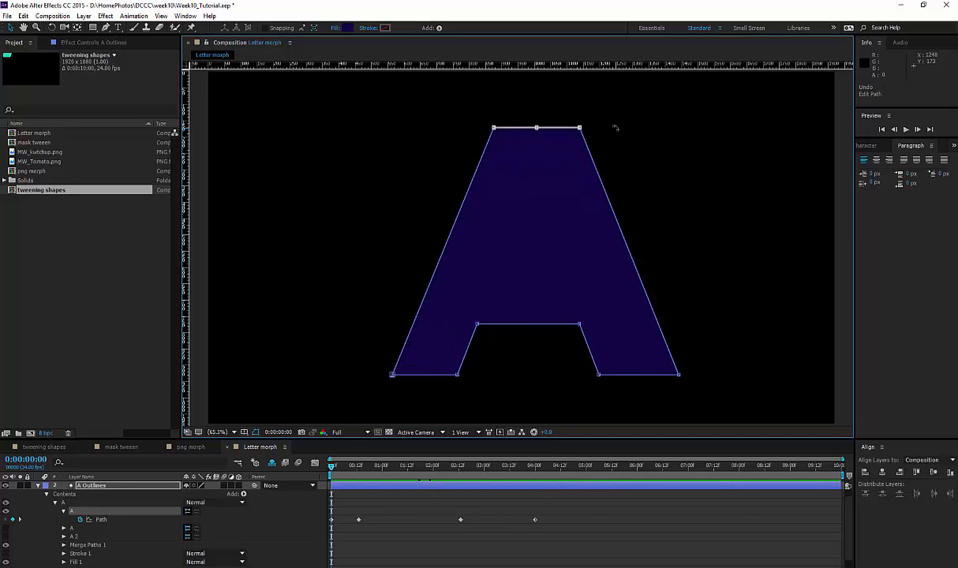
Undo the hold keyframe added at 0:00:04:00 and add an A-shape Path keyframe at 0:00:00:05.
key("ctrl+z")
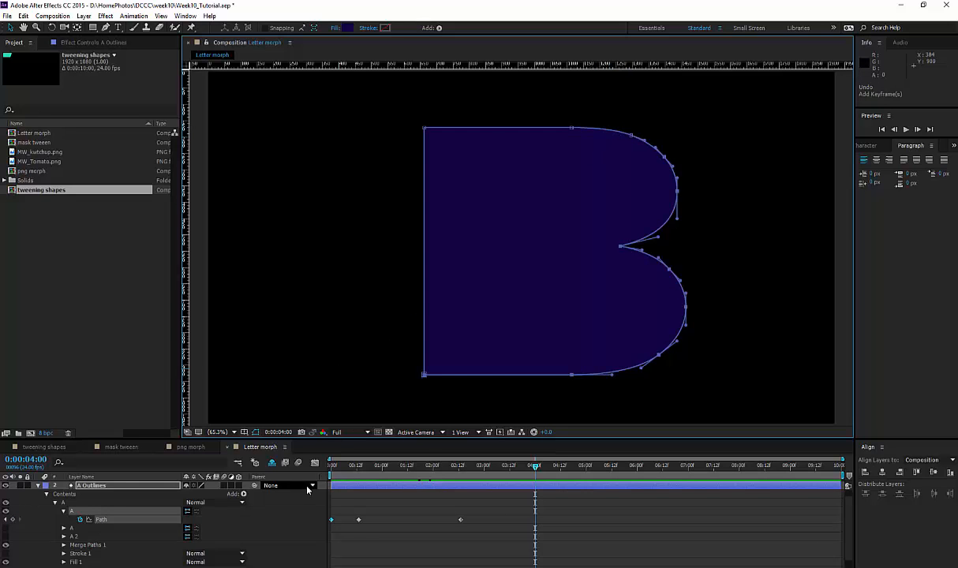
left_click(348, 467)
left_click_drag(348, 467, 343, 467)
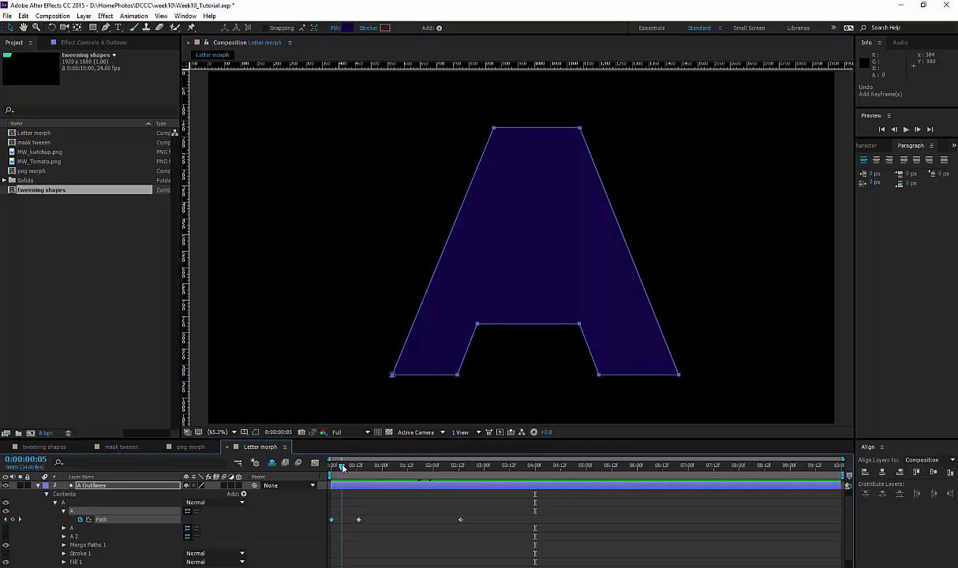
left_click(342, 519)
left_click(68, 510)
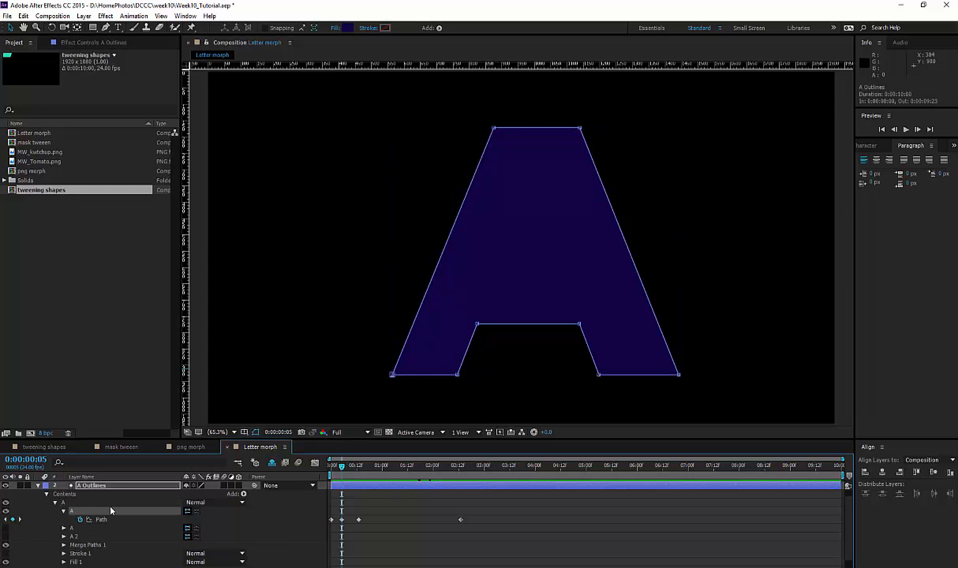
Rotate all the A's path points except the left foot's two bottom ones 9.5° clockwise with Free Transform Points, pivoting on the box's lower-left corner.
left_click_drag(706, 111, 462, 392)
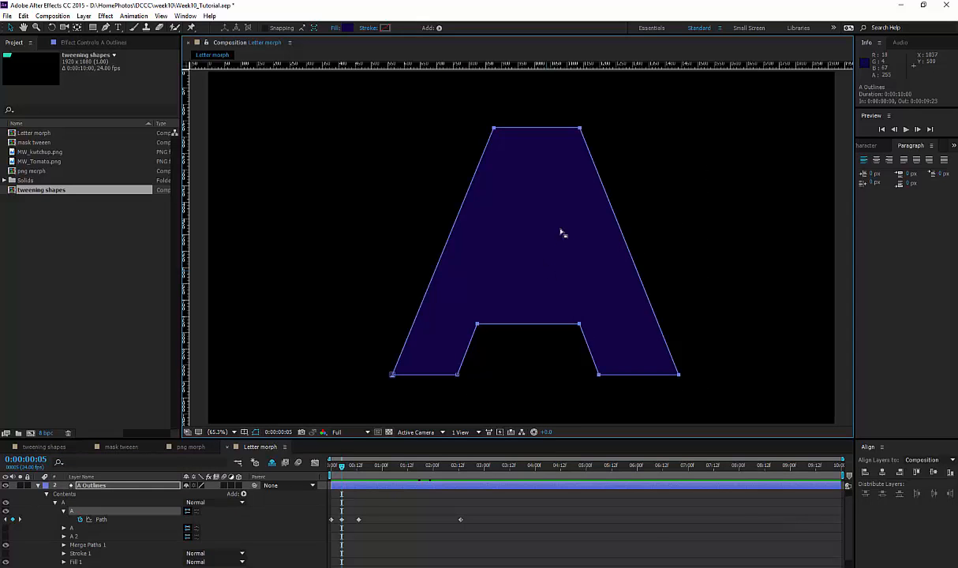
right_click(581, 132)
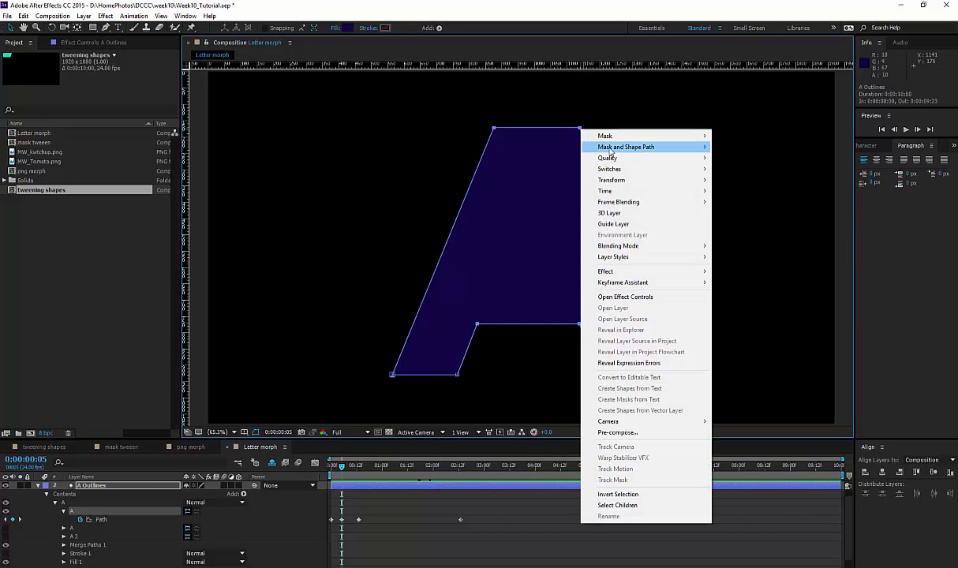
mouse_move(588, 146)
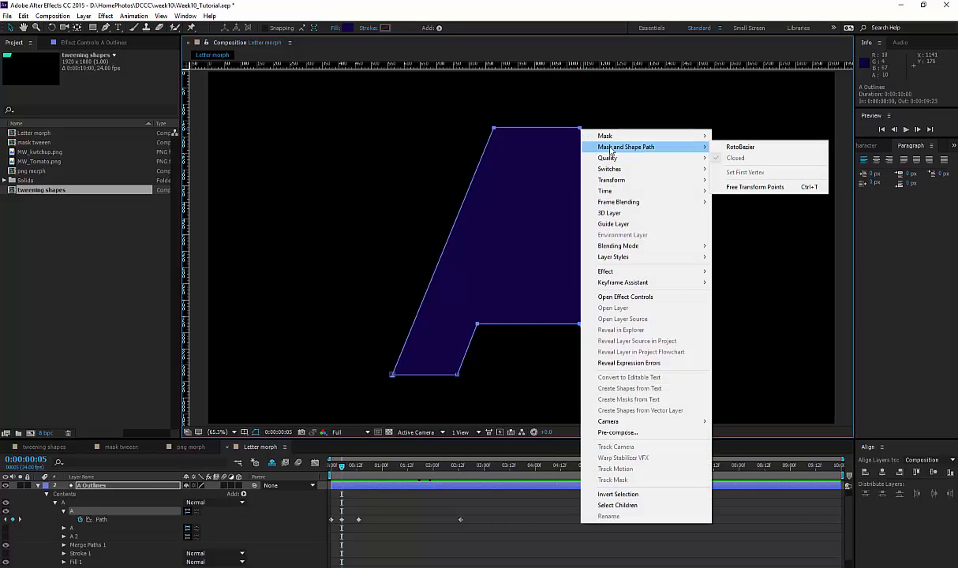
left_click(737, 187)
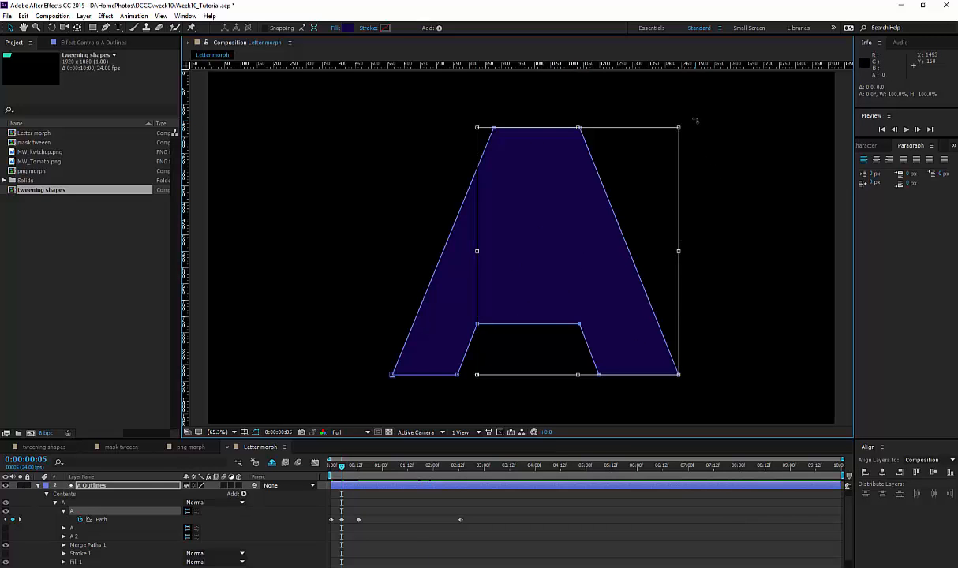
left_click_drag(701, 128, 730, 164)
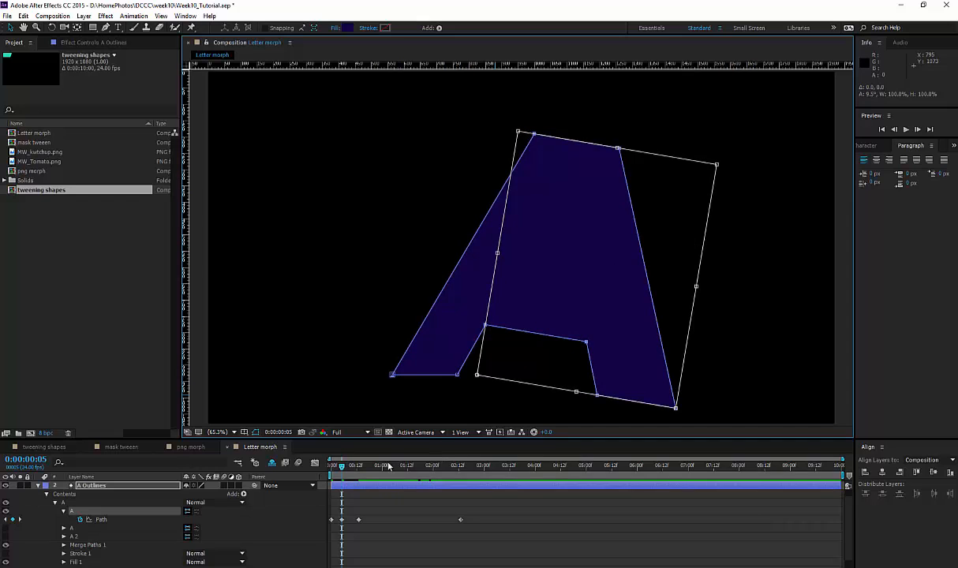
Move the Path keyframe at 0:00:00:13 out to 0:00:04:01 and scrub through the start of the morph.
mouse_move(340, 468)
left_mouse_down()
mouse_move(330, 468)
mouse_move(357, 468)
left_mouse_up()
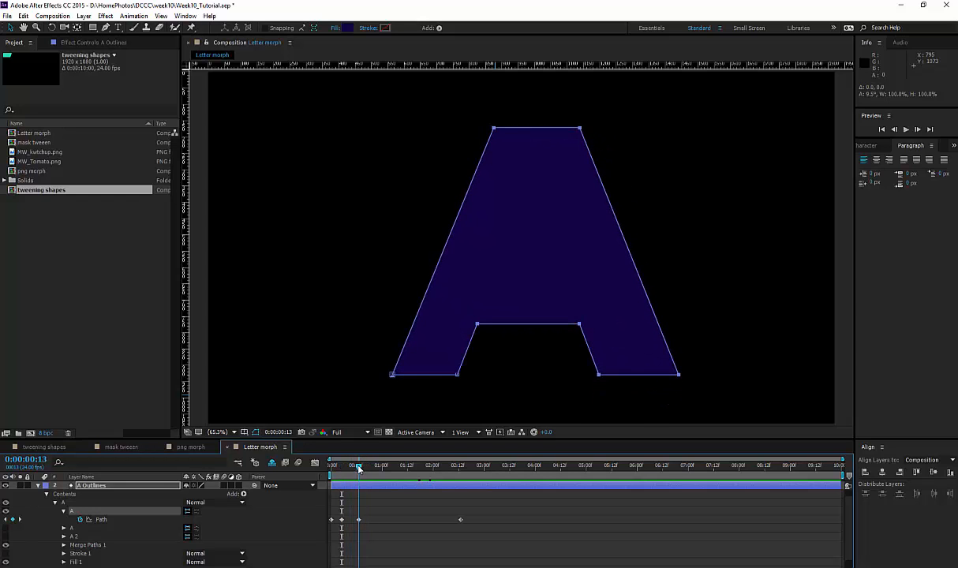
left_click(359, 520)
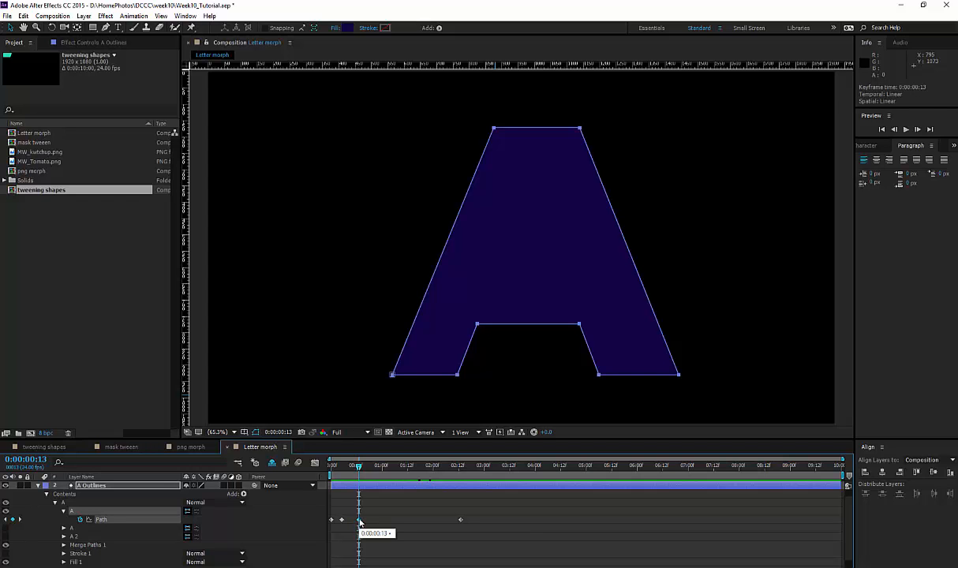
left_click_drag(359, 520, 536, 519)
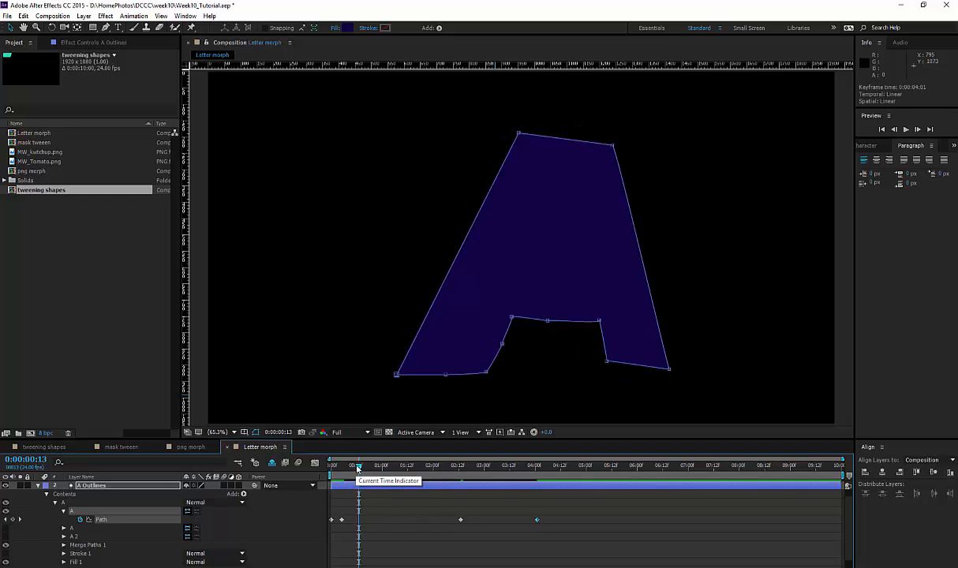
left_click_drag(357, 467, 332, 467)
mouse_move(345, 470)
left_mouse_down()
mouse_move(391, 473)
mouse_move(333, 471)
mouse_move(355, 471)
left_mouse_up()
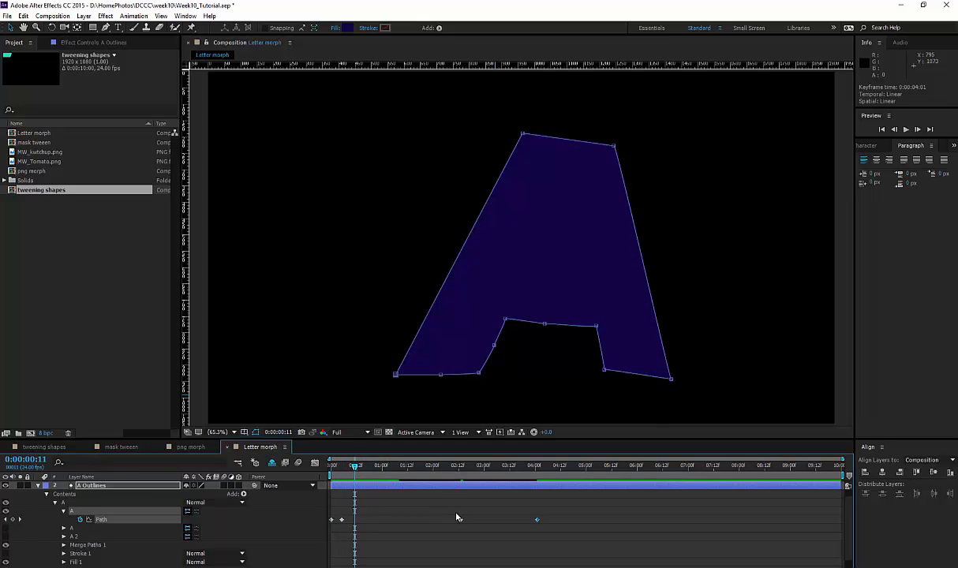
Move the B-shape Path keyframe to 0:00:01:09 and delete the Path keyframe at 0:00:04:01.
left_click_drag(461, 520, 401, 520)
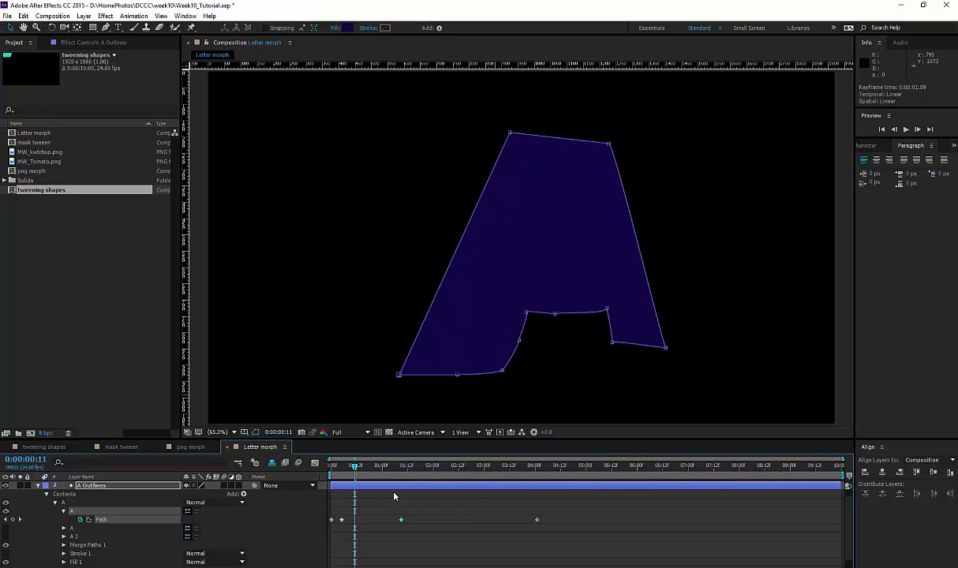
left_click_drag(356, 466, 382, 476)
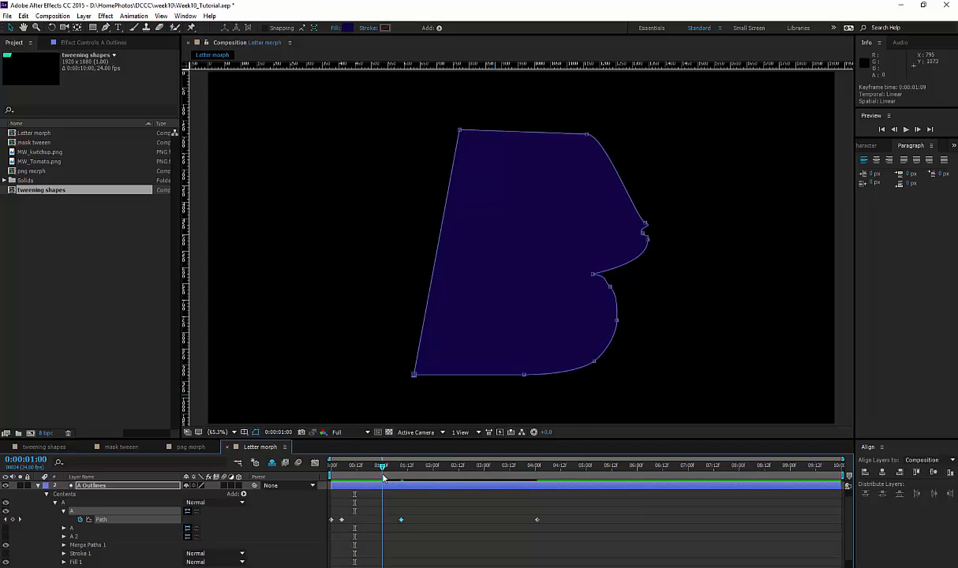
left_click(537, 522)
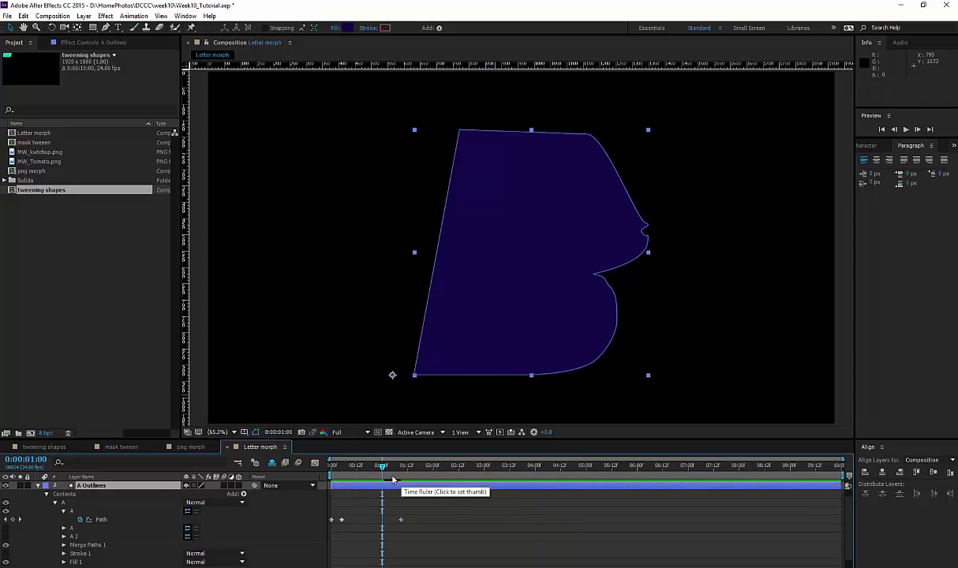
At 0:00:00:11, reshape the path by curving the left foot's inner side and rounding the bottom of the right foot.
left_click_drag(382, 467, 329, 470)
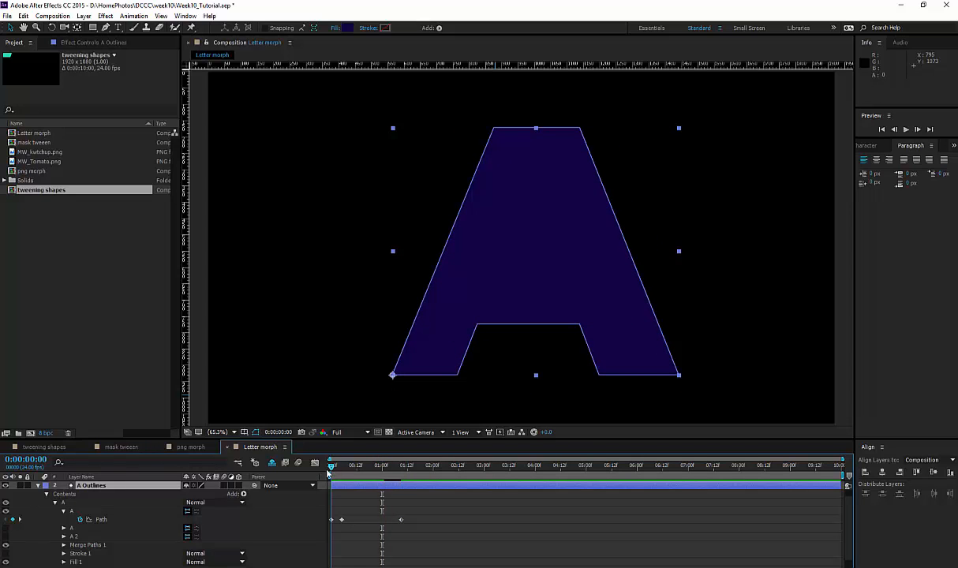
left_click_drag(332, 467, 355, 468)
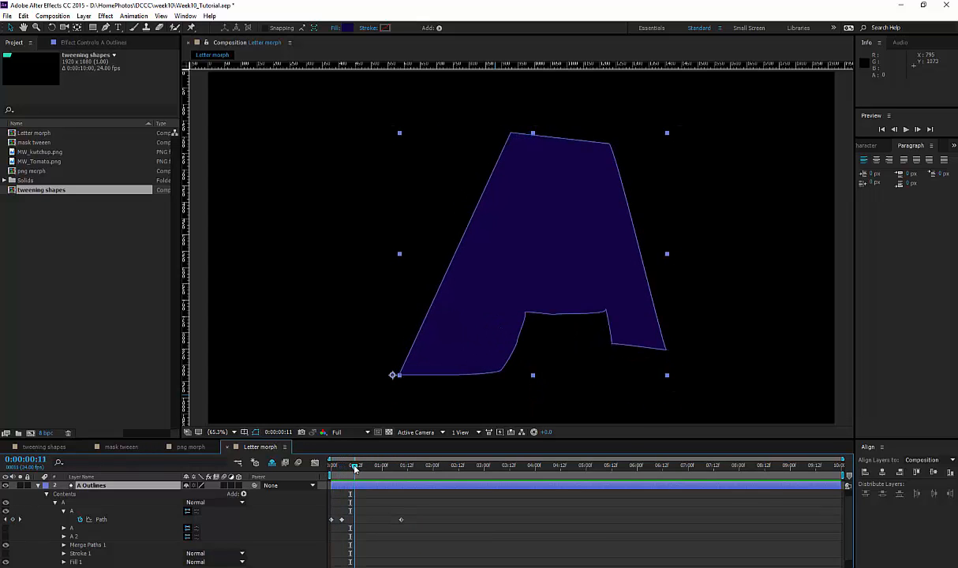
left_click(75, 511)
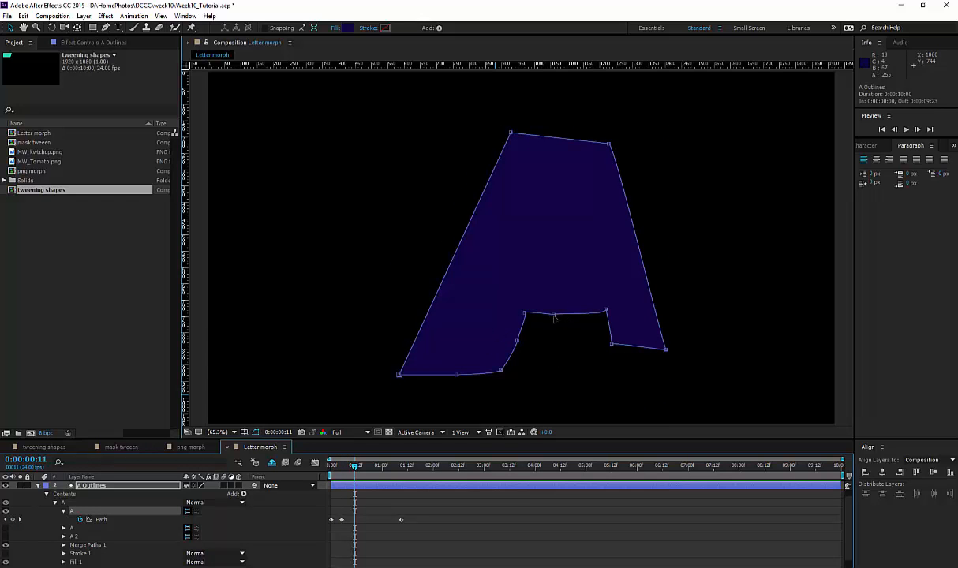
left_click_drag(554, 315, 517, 359)
left_click(666, 349)
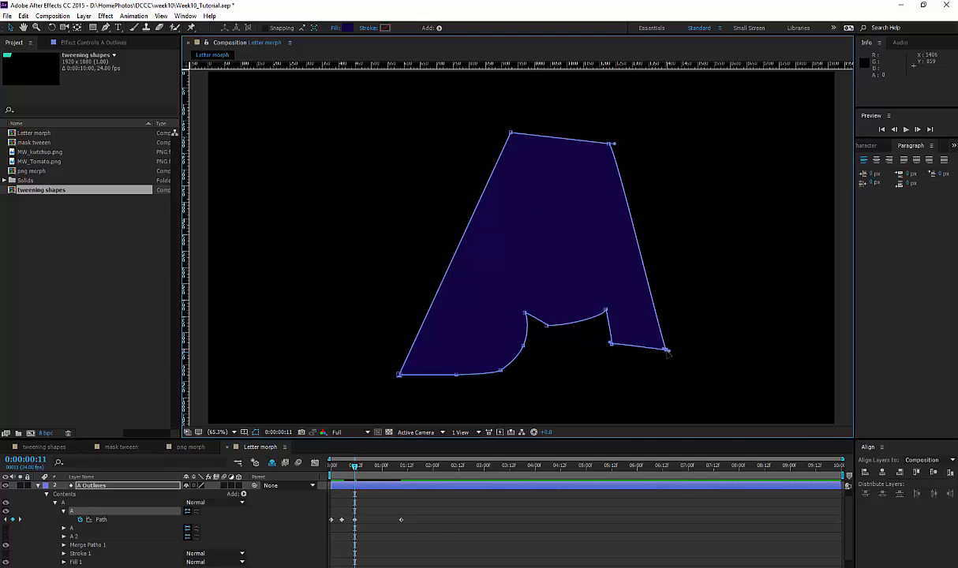
left_click_drag(663, 348, 621, 374)
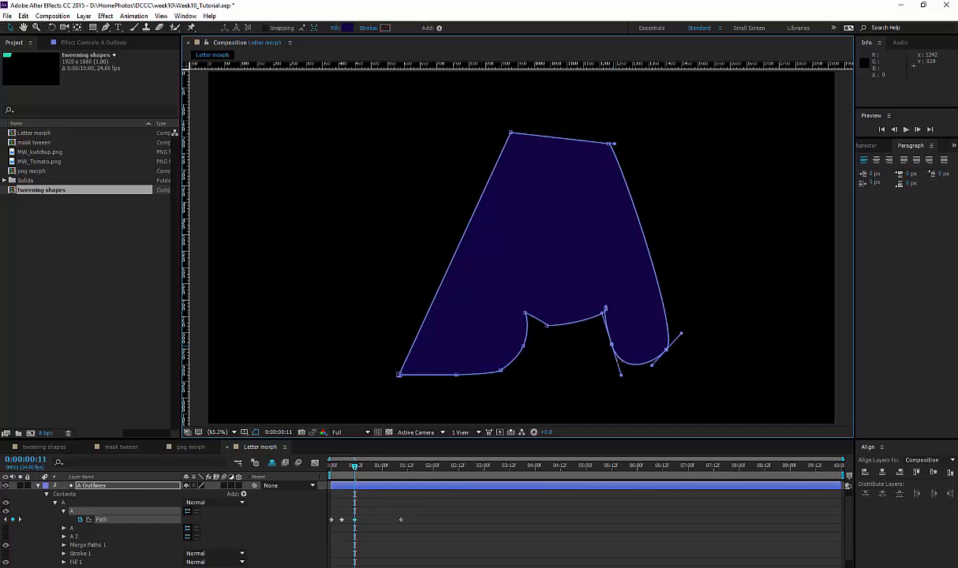
At 0:00:00:17, raise the right foot's end vertices towards the B's upper bowl.
left_click_drag(355, 466, 366, 483)
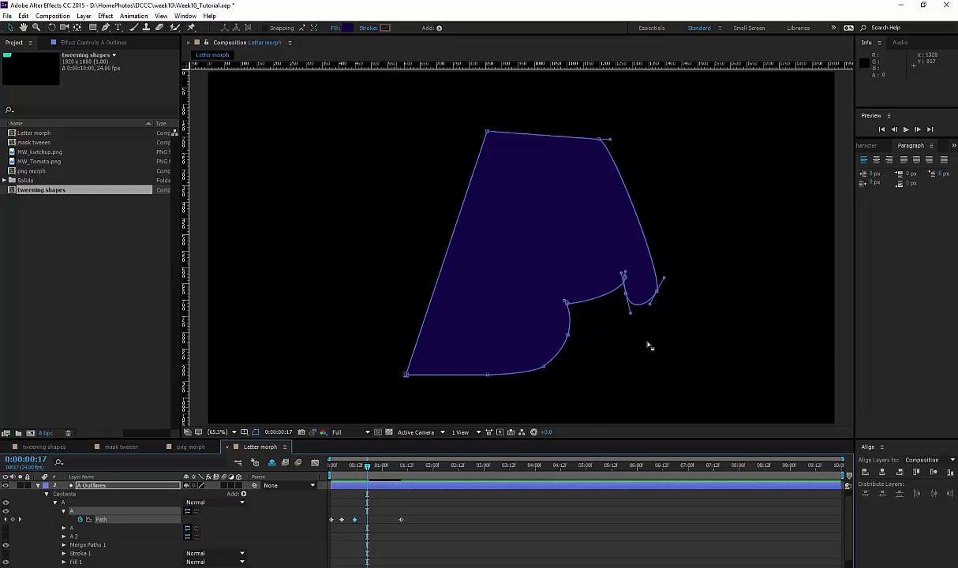
left_click_drag(665, 274, 667, 207)
mouse_move(644, 245)
left_mouse_down()
mouse_move(627, 239)
mouse_move(631, 257)
left_mouse_up()
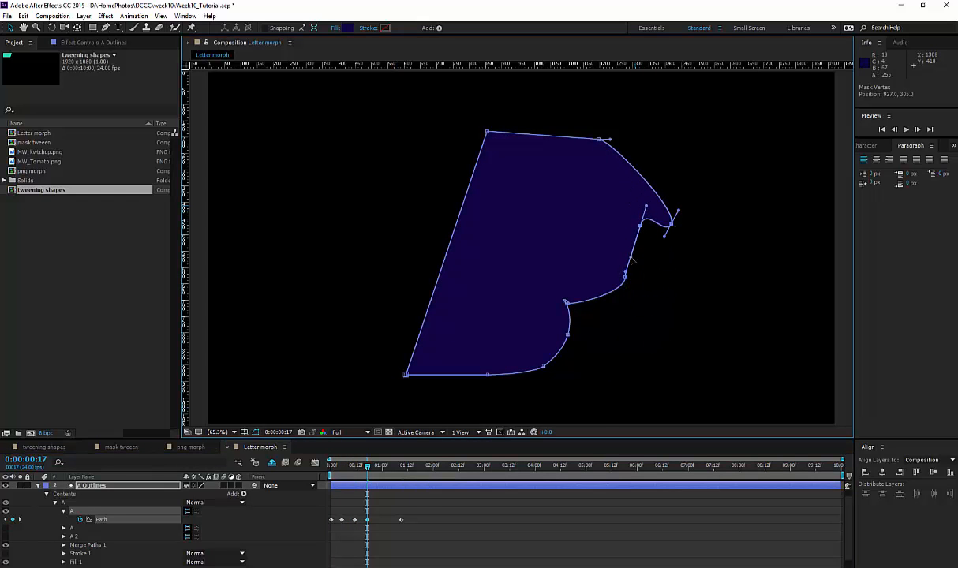
left_click_drag(670, 222, 641, 267)
key("ctrl+z")
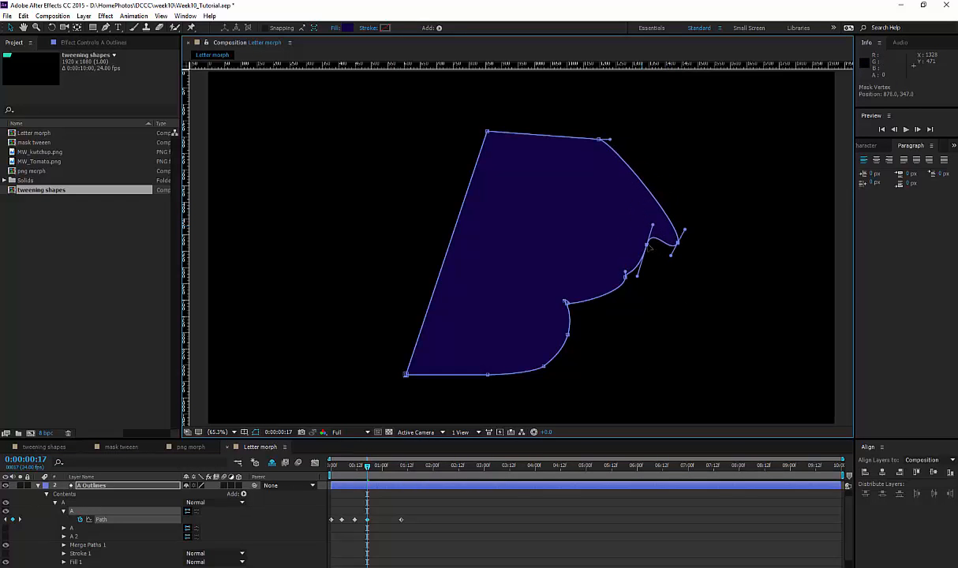
key("ctrl+z")
Smooth the right-side vertices at 0:00:00:17 and raise the outer tip to form the B's rounded upper bowl.
left_click_drag(642, 228, 647, 231)
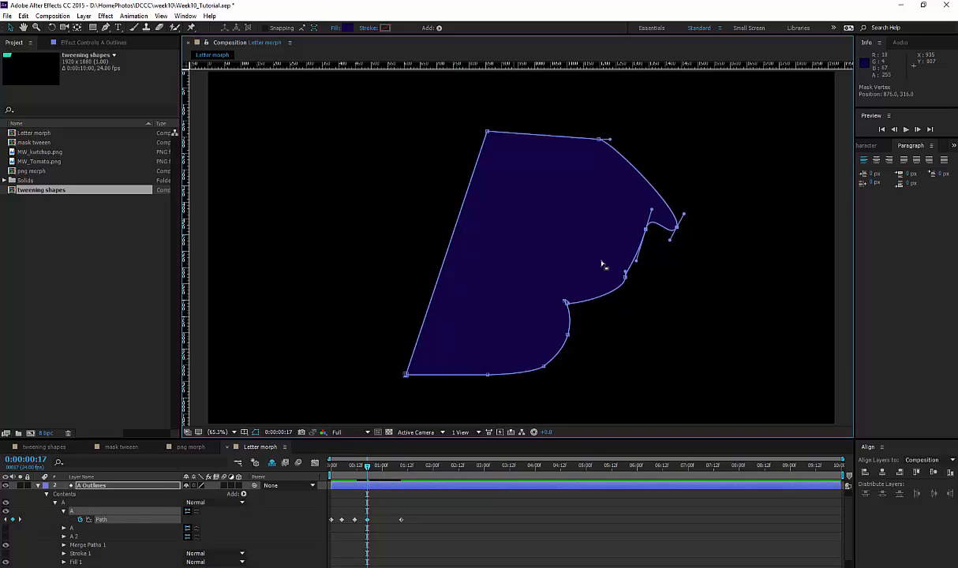
left_click(625, 275)
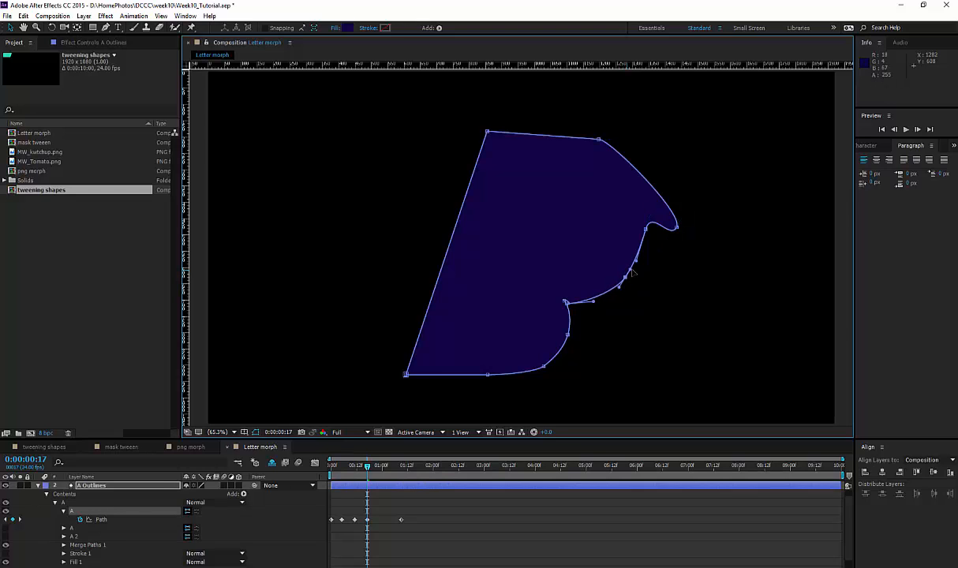
left_click_drag(677, 227, 661, 172)
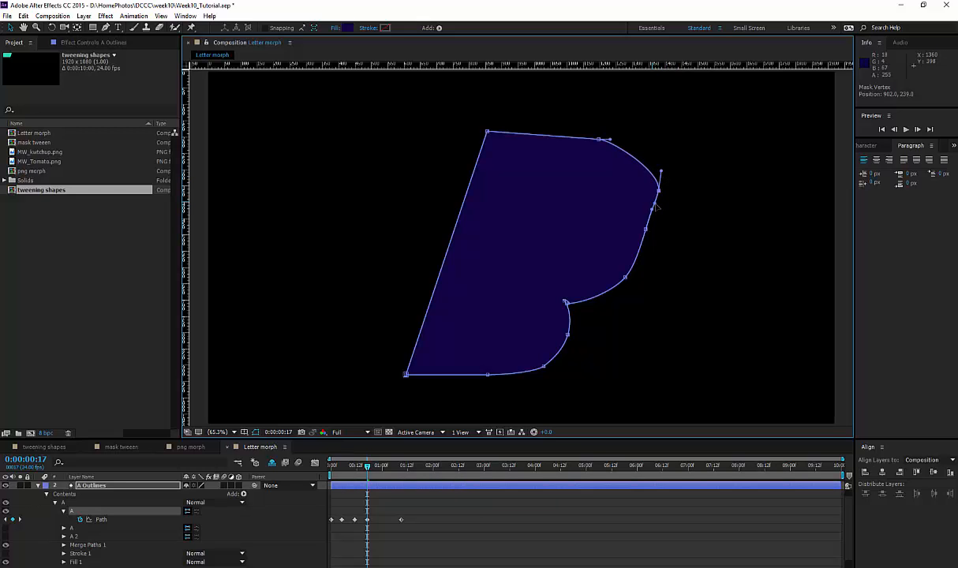
left_click_drag(613, 145, 627, 141)
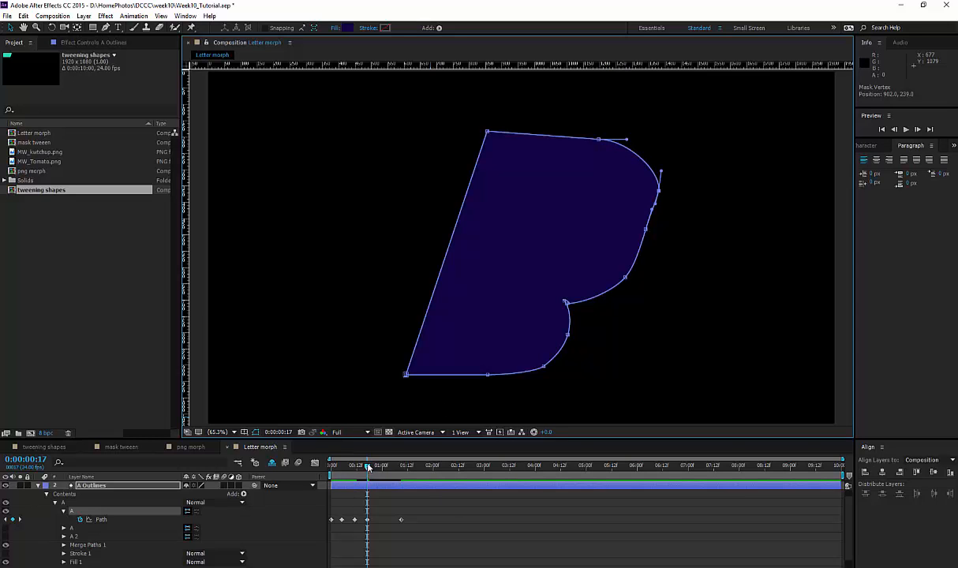
At 0:00:00:13, lower the inner vertex beside the right foot and smooth the underside curve, then deselect the path.
mouse_move(367, 466)
left_mouse_down()
mouse_move(342, 467)
mouse_move(358, 475)
left_mouse_up()
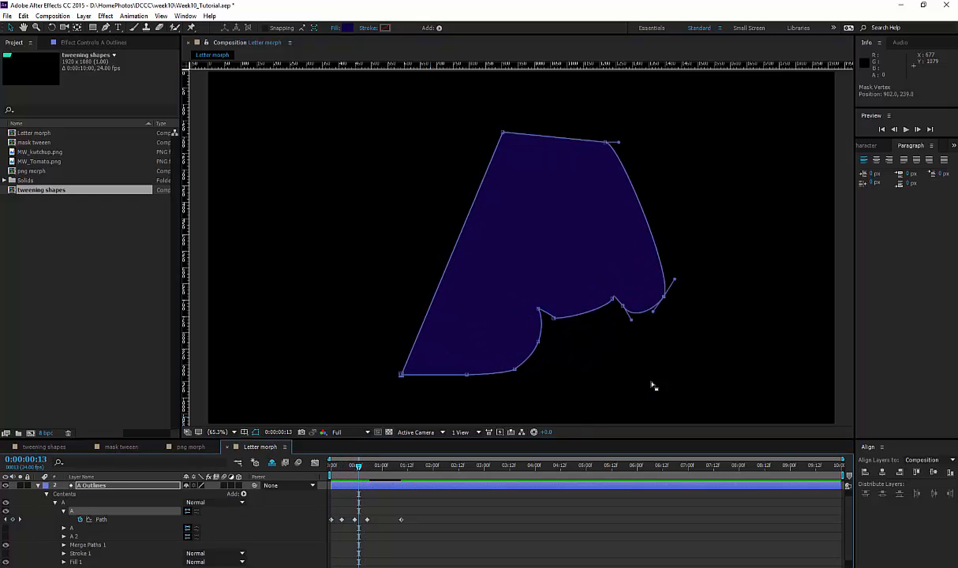
left_click(613, 300)
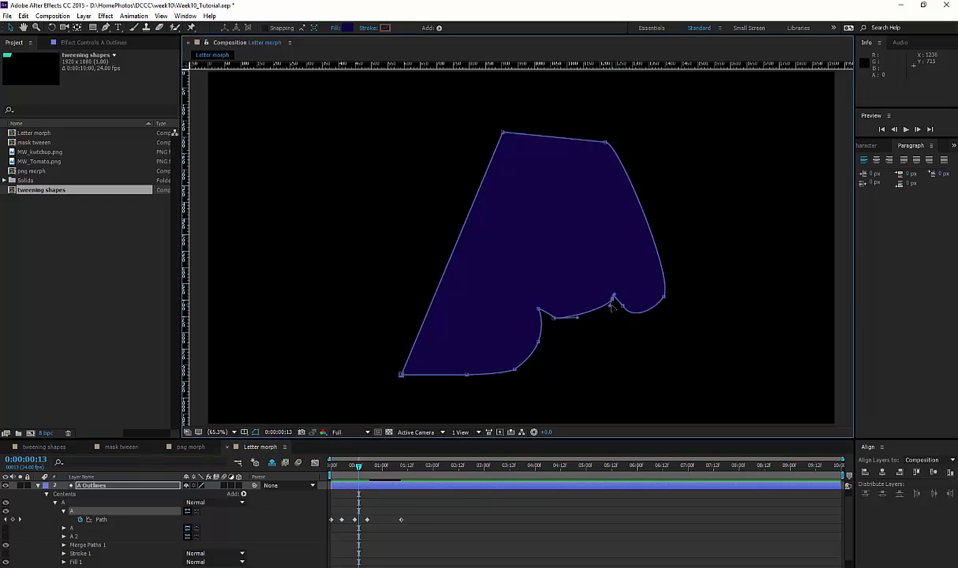
left_click_drag(610, 306, 609, 312)
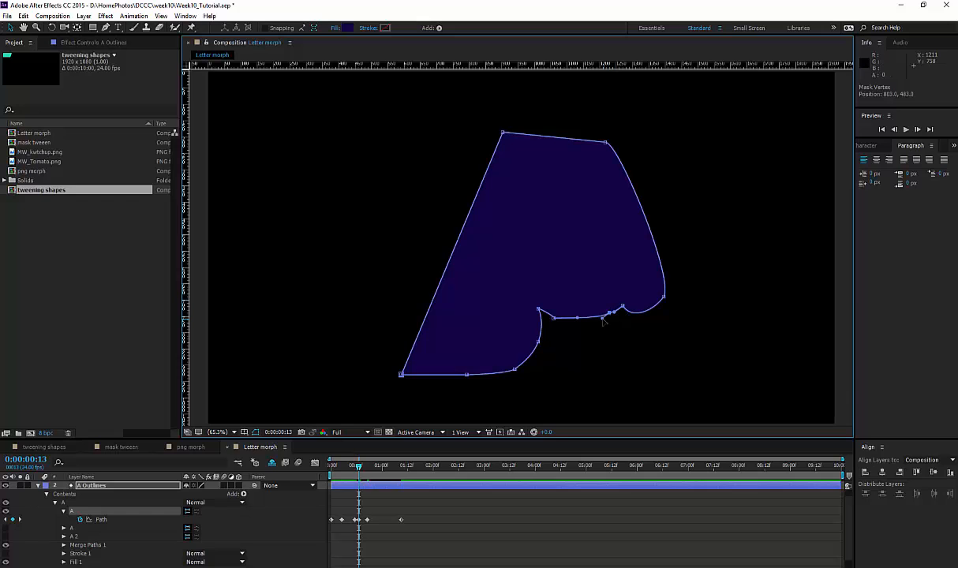
left_click(376, 511)
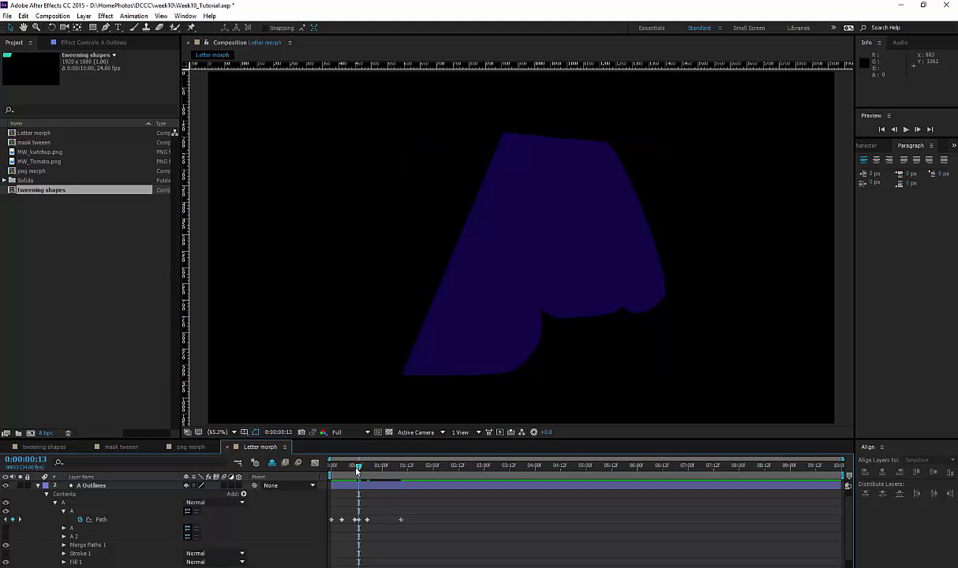
Return to 0:00:00:05, save the project and collapse the A Outlines layer's properties.
mouse_move(356, 470)
left_mouse_down()
mouse_move(348, 473)
mouse_move(401, 478)
mouse_move(331, 479)
mouse_move(342, 472)
left_mouse_up()
key("ctrl+s")
left_click(352, 486)
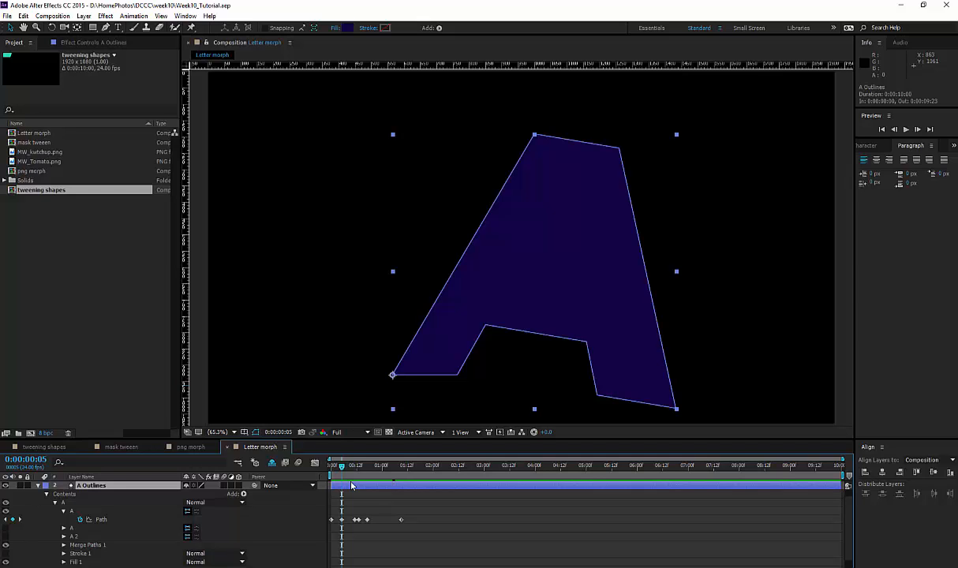
scroll(356, 501, "down", 1)
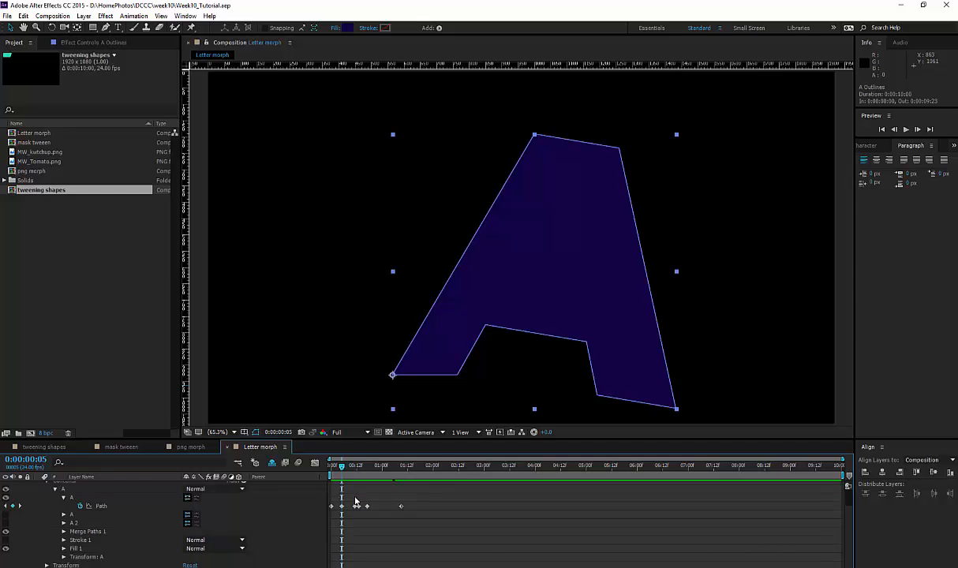
scroll(156, 474, "up", 3)
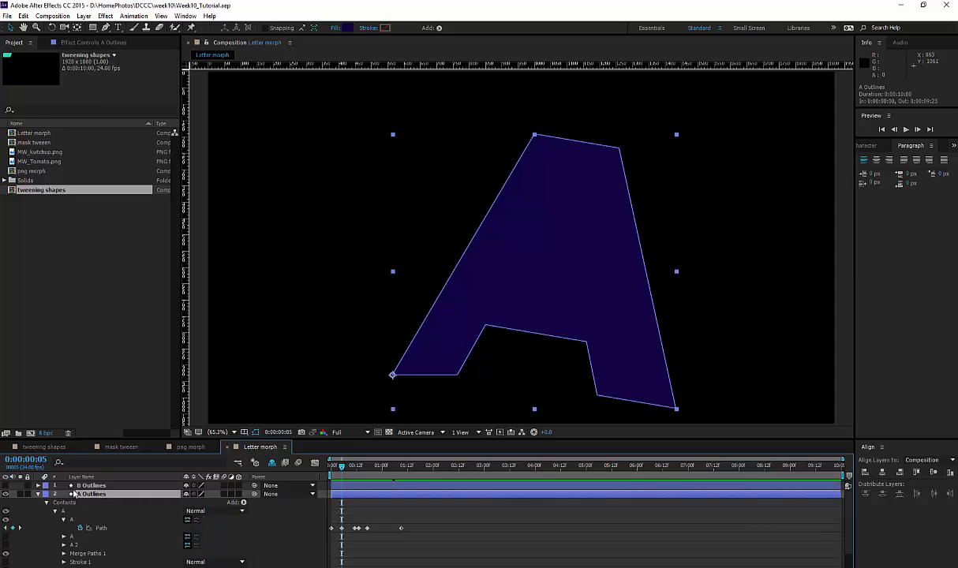
left_click(38, 494)
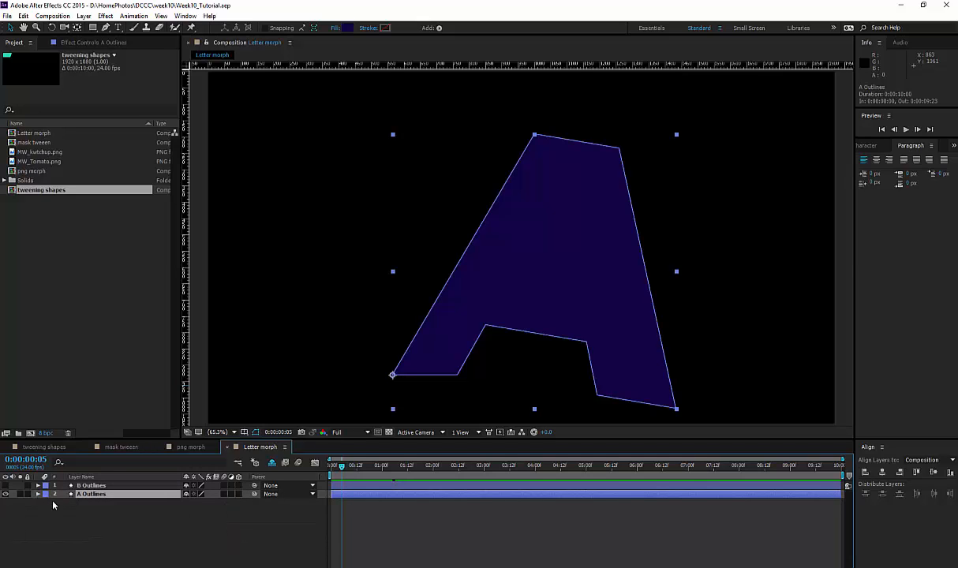
Reveal Position, Scale and Rotation on the A Outlines layer and enable keyframing for all three at 0:00:00:05.
key("s")
key("shift+r")
key("shift+p")
left_click(63, 502)
left_click(63, 511)
left_click(63, 519)
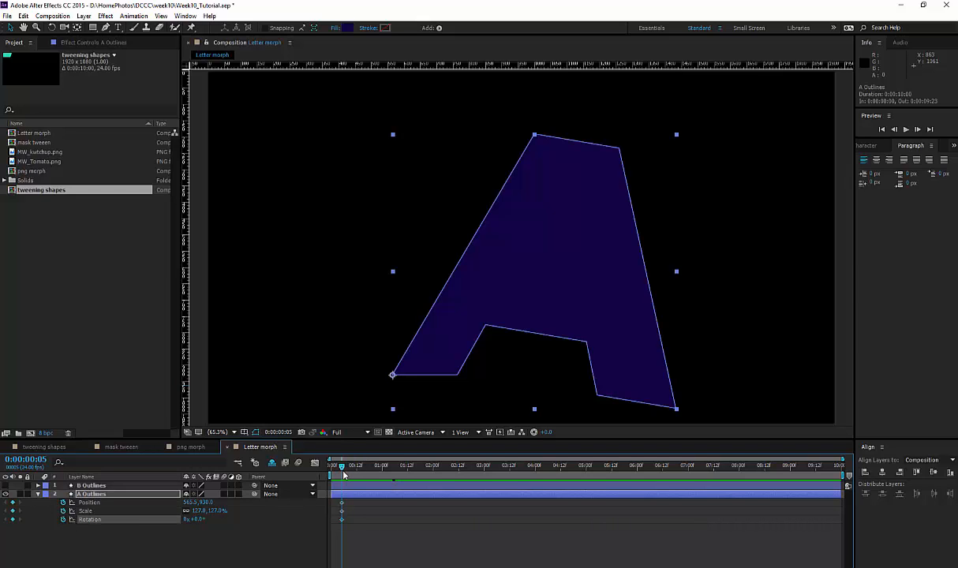
Add Position, Scale and Rotation keyframes to A Outlines at 0:00:00:03.
left_click_drag(340, 469, 336, 468)
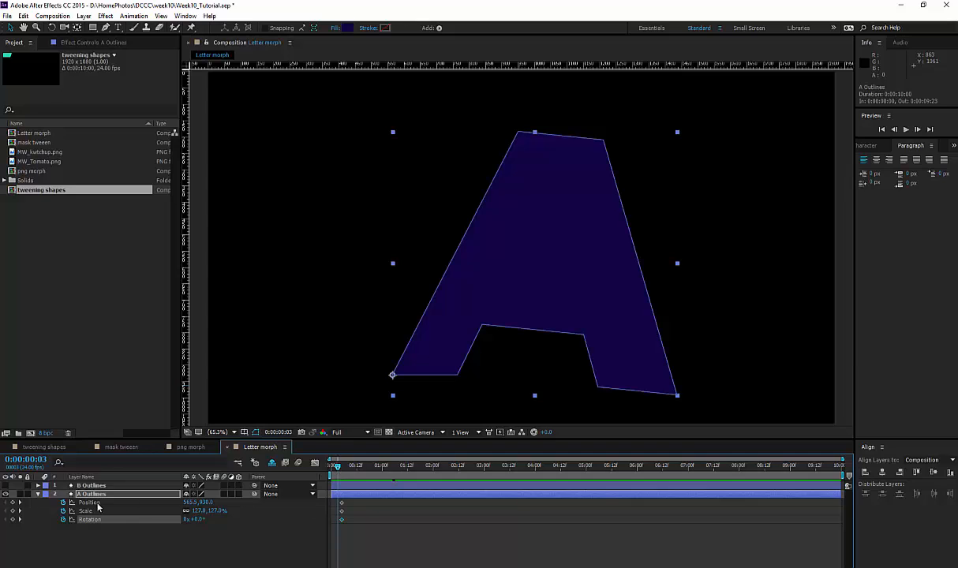
left_click(11, 503)
left_click(12, 512)
left_click(12, 520)
At 0:00:00:05, squash the A by unlinking its scale proportions and setting Scale to 134, 125%.
left_click_drag(336, 468, 341, 468)
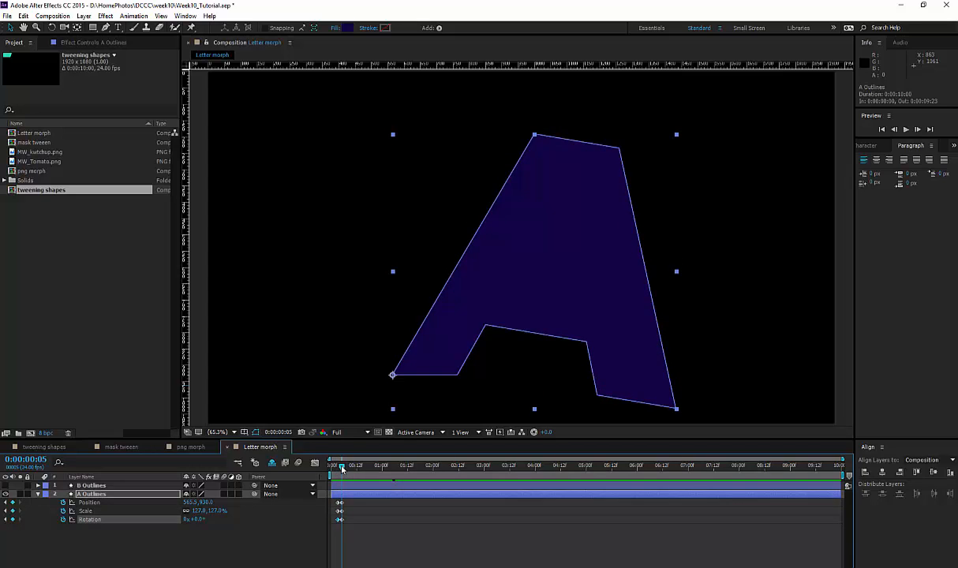
left_click(138, 548)
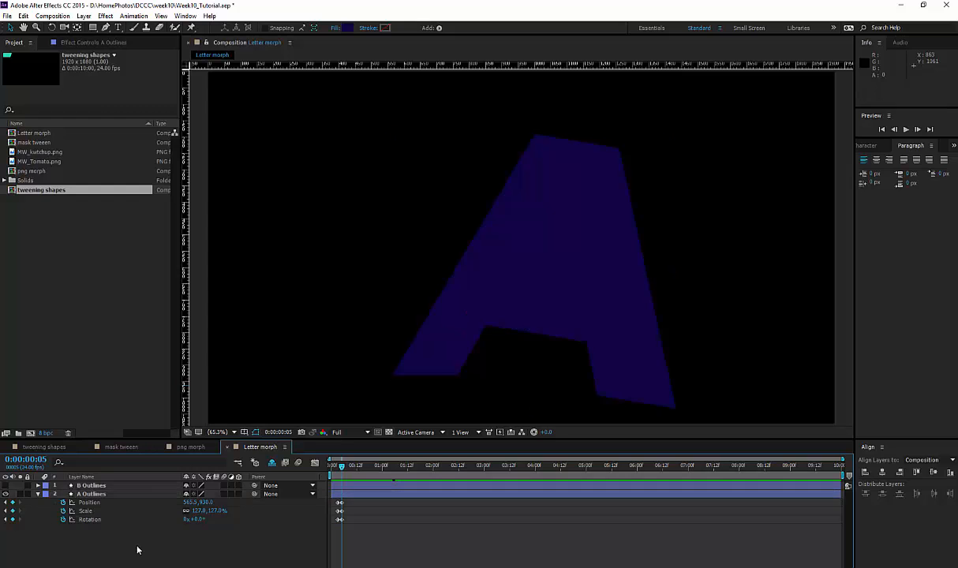
left_click(216, 512)
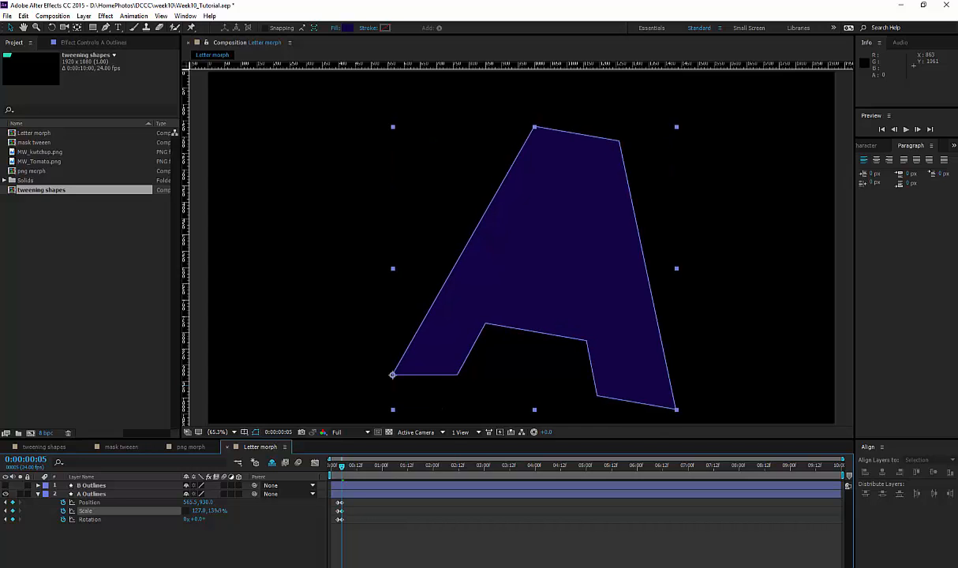
left_click_drag(215, 512, 211, 510)
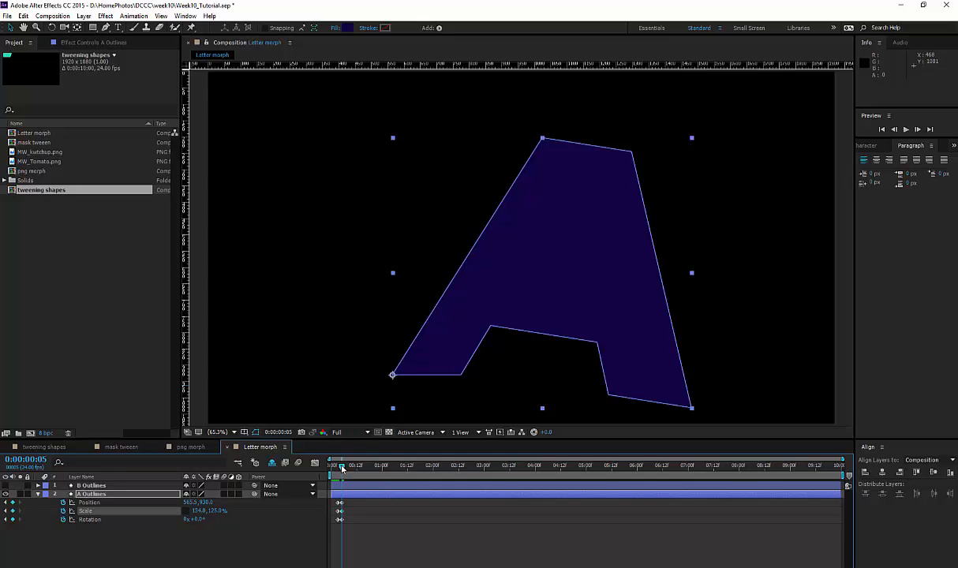
At 0:00:00:08, stretch the A by setting Scale to 114, 130%, and go to 0:00:00:10.
left_click_drag(342, 467, 348, 467)
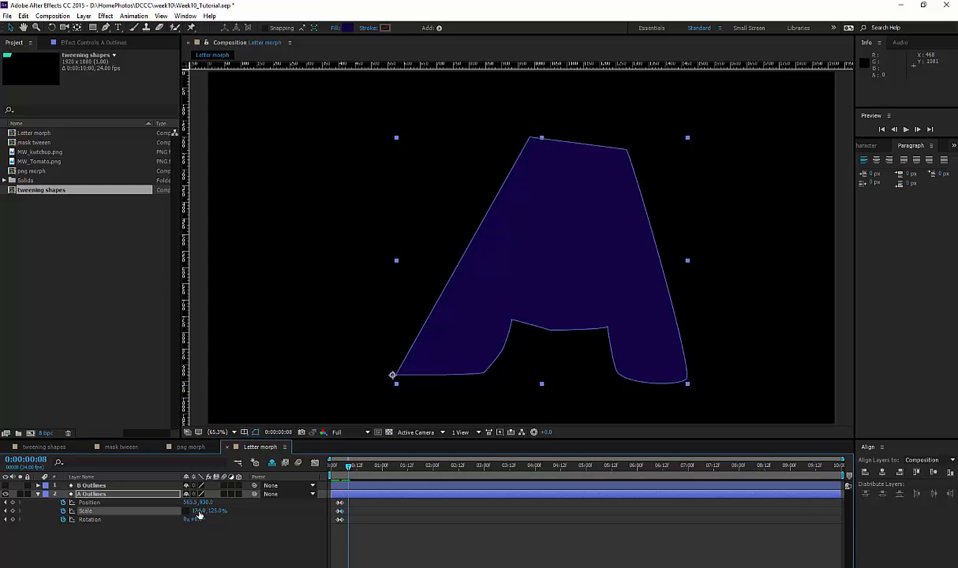
left_click_drag(197, 512, 219, 510)
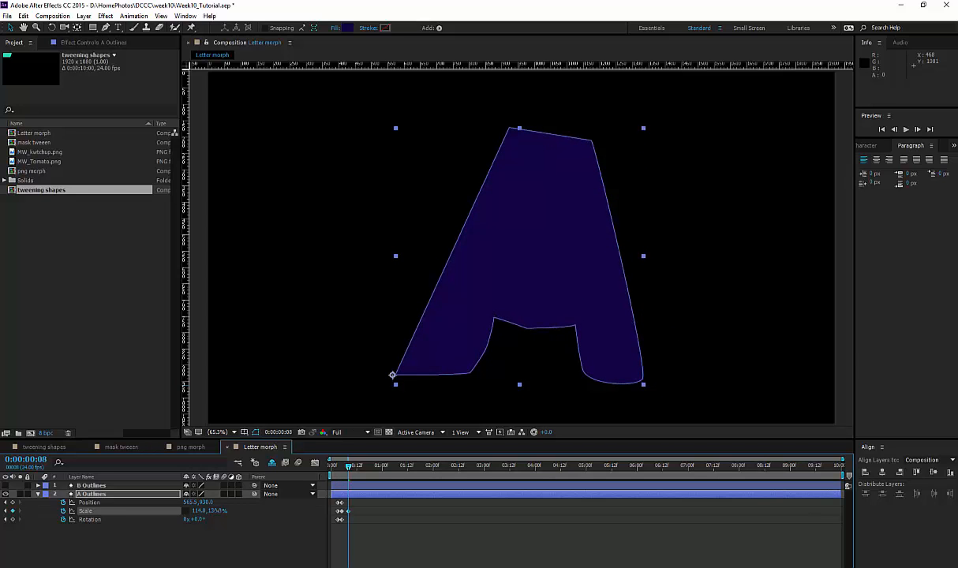
mouse_move(348, 469)
left_mouse_down()
mouse_move(363, 468)
mouse_move(333, 467)
mouse_move(353, 465)
left_mouse_up()
Try a Scale of 100, 100% for A Outlines at 0:00:00:10 and undo the last value change.
left_click(196, 509)
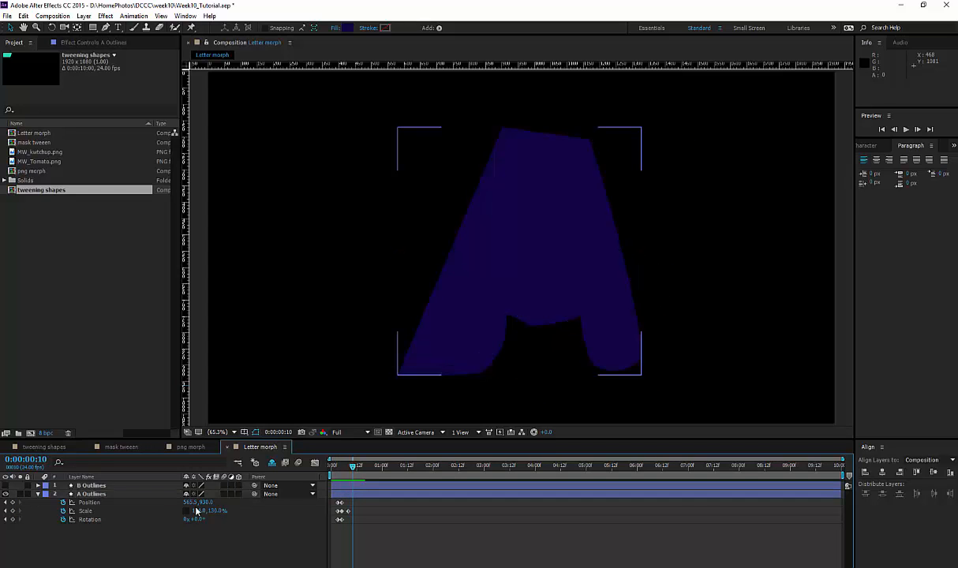
left_click(195, 511)
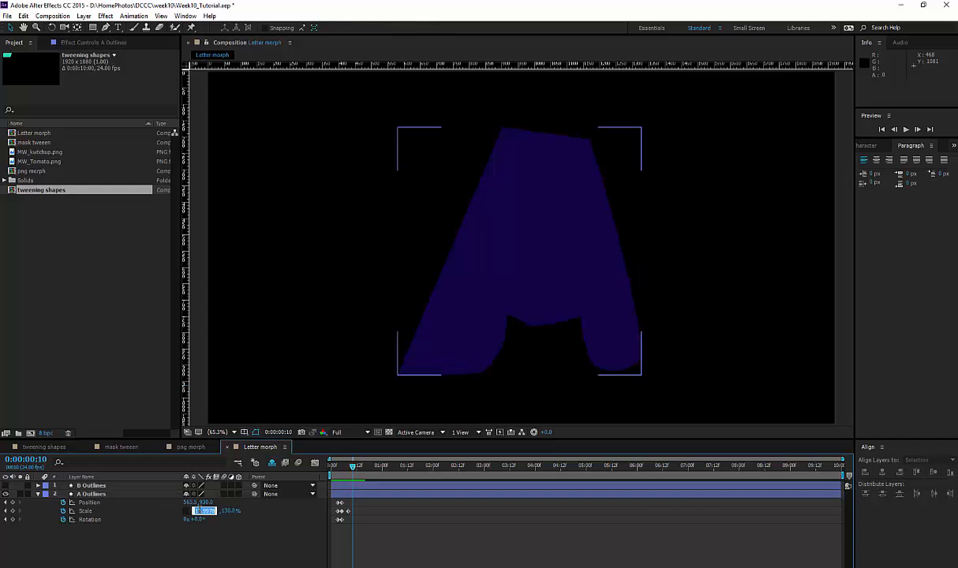
type("100")
key("Tab")
type("1")
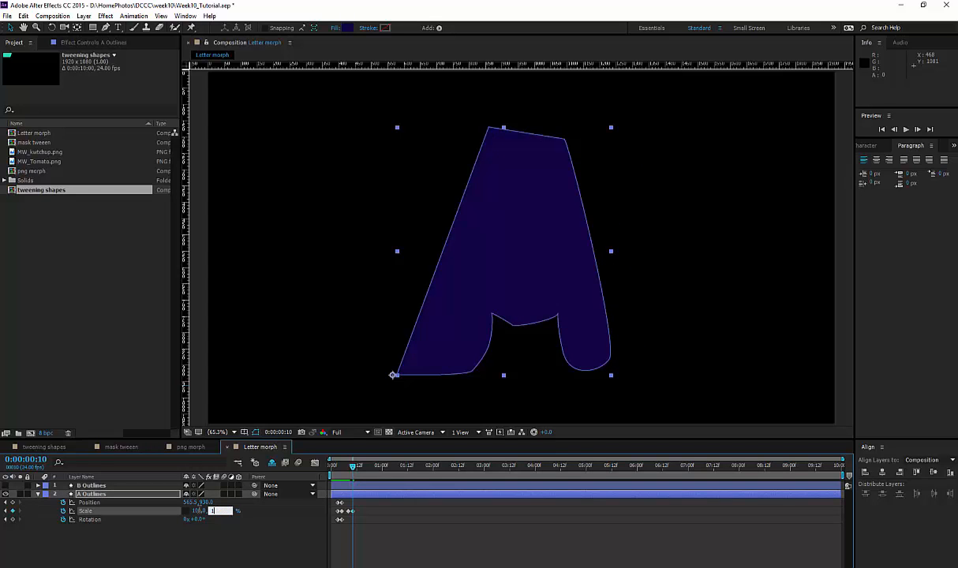
type("00")
key("Tab")
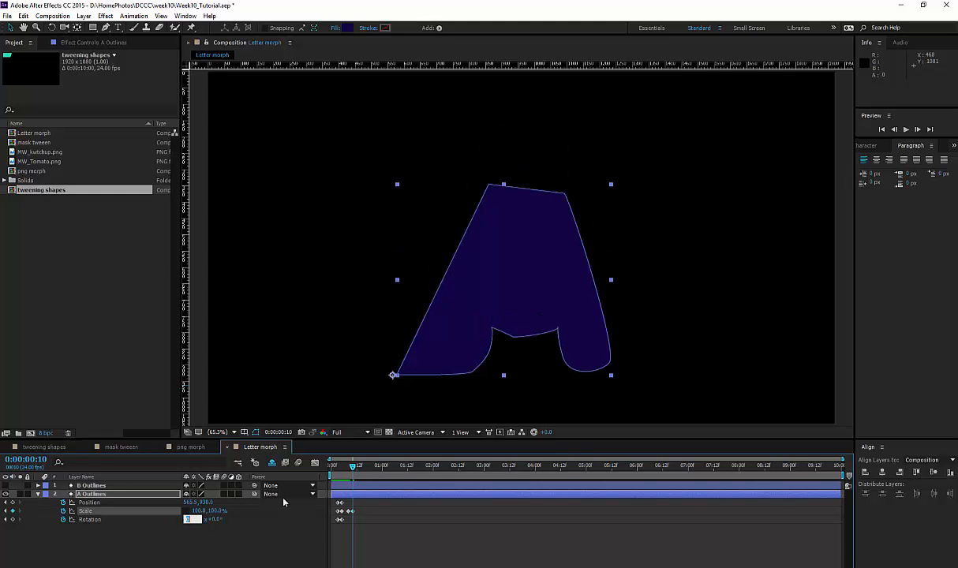
mouse_move(355, 467)
left_mouse_down()
mouse_move(332, 469)
mouse_move(353, 472)
left_mouse_up()
mouse_move(357, 471)
left_mouse_down()
mouse_move(338, 471)
mouse_move(355, 471)
left_mouse_up()
key("ctrl+z")
Set the Scale of A Outlines to 127, 127% at 0:00:00:10.
left_click(201, 511)
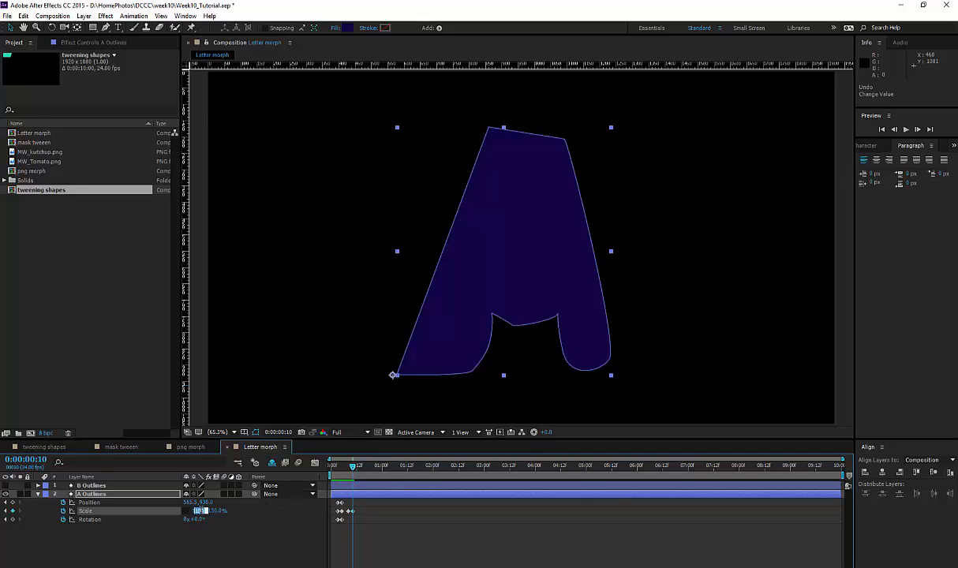
type("127")
key("Tab")
type("1")
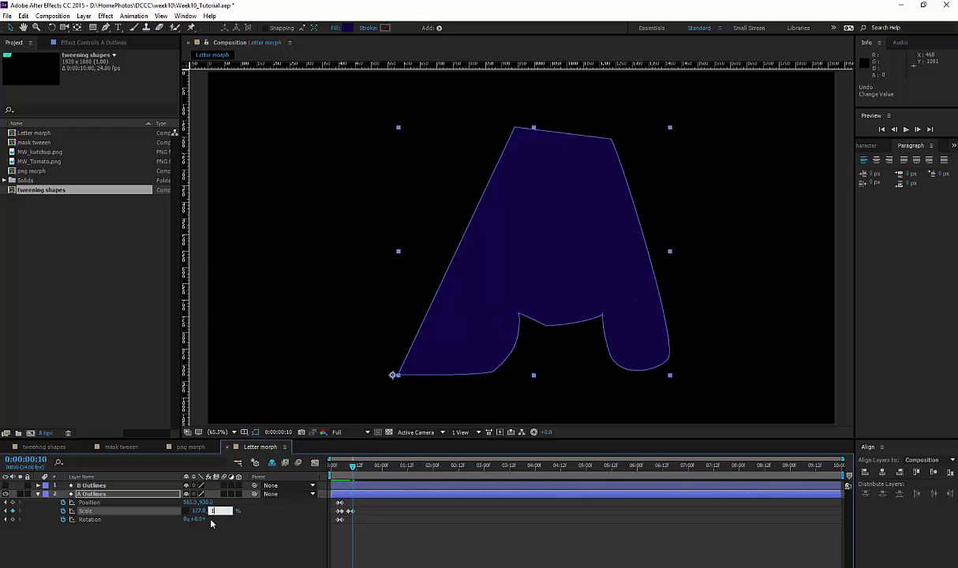
type("27")
key("Return")
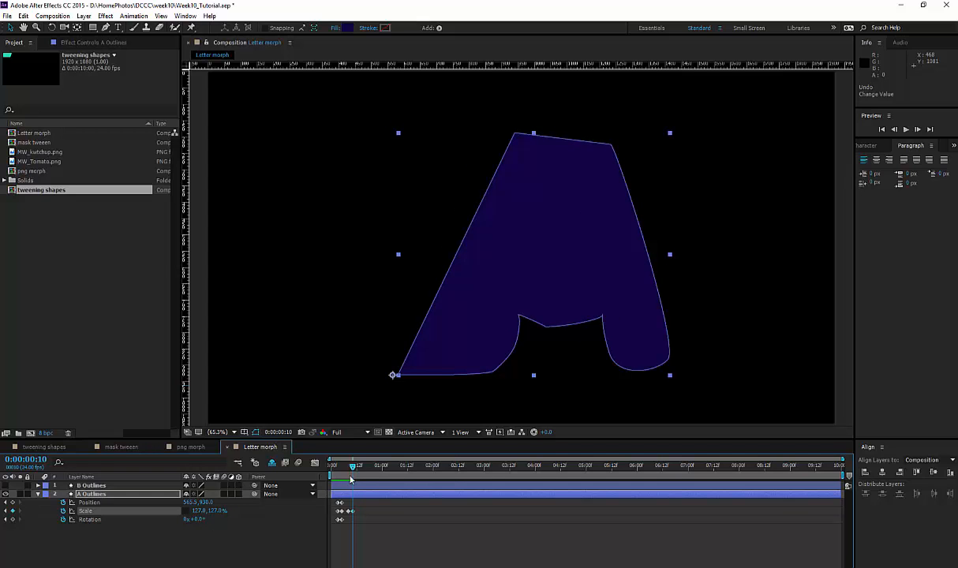
Preview the motion from 0:00:00:05 and, at 0:00:00:17, raise the letter by setting its vertical position to 748.
mouse_move(353, 466)
left_mouse_down()
mouse_move(324, 467)
mouse_move(354, 466)
mouse_move(340, 466)
left_mouse_up()
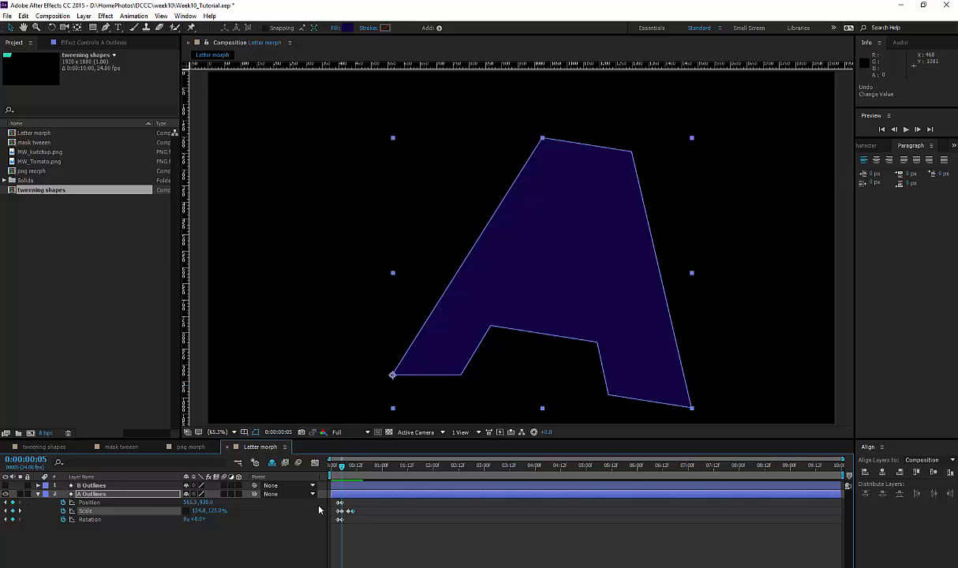
left_click(341, 503)
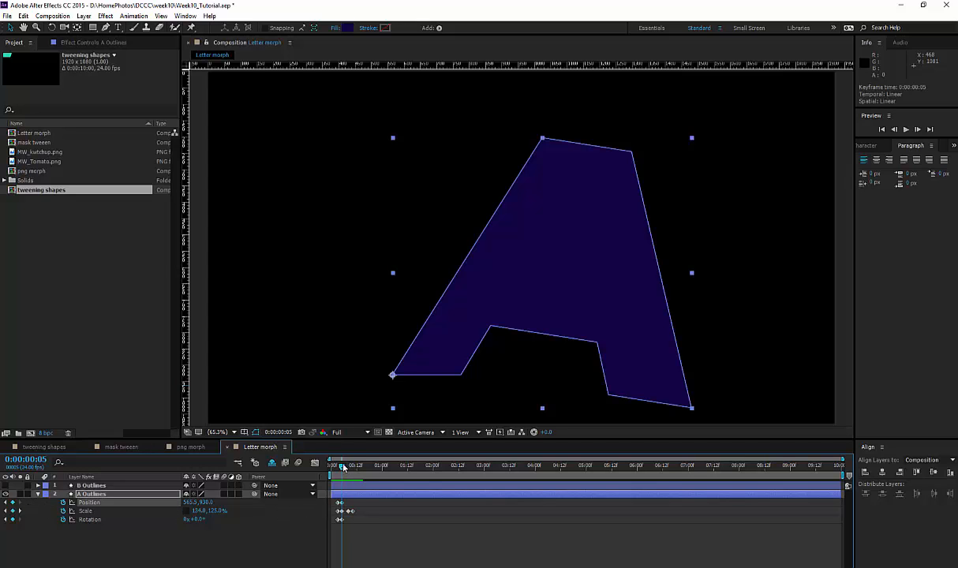
key("space")
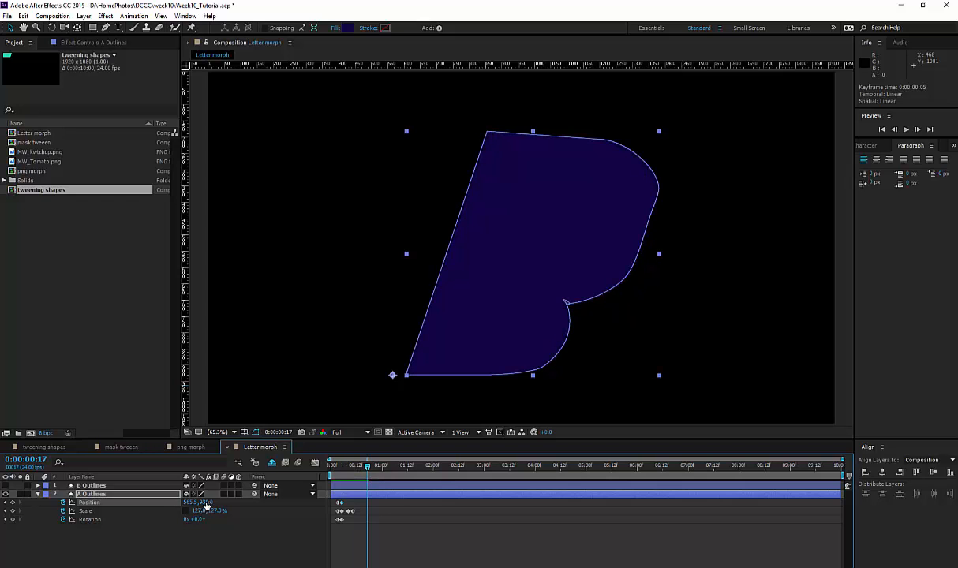
left_click_drag(206, 504, 119, 491)
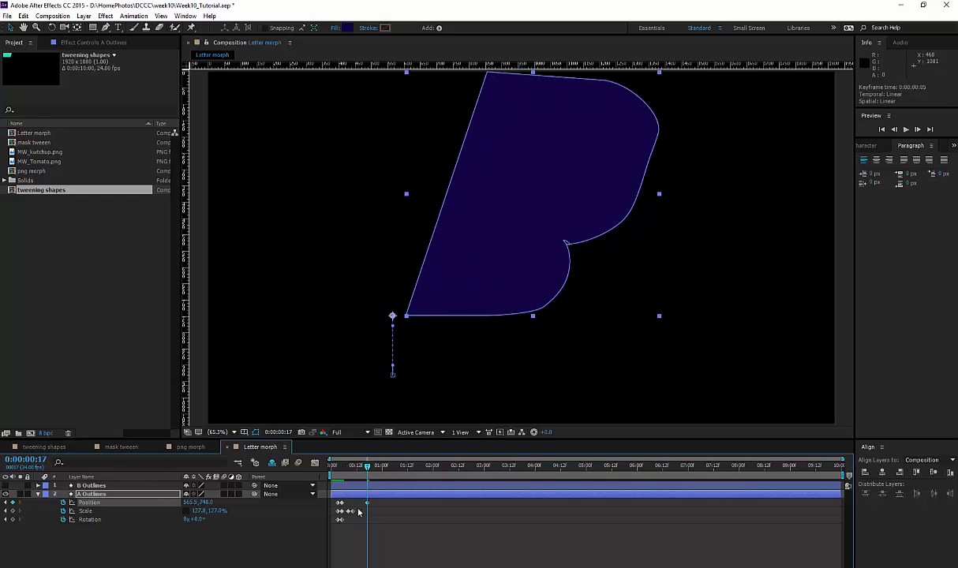
Move the Rotation keyframe at 0:00:00:05 to 0:00:00:08.
mouse_move(368, 469)
left_mouse_down()
mouse_move(323, 472)
mouse_move(351, 471)
left_mouse_up()
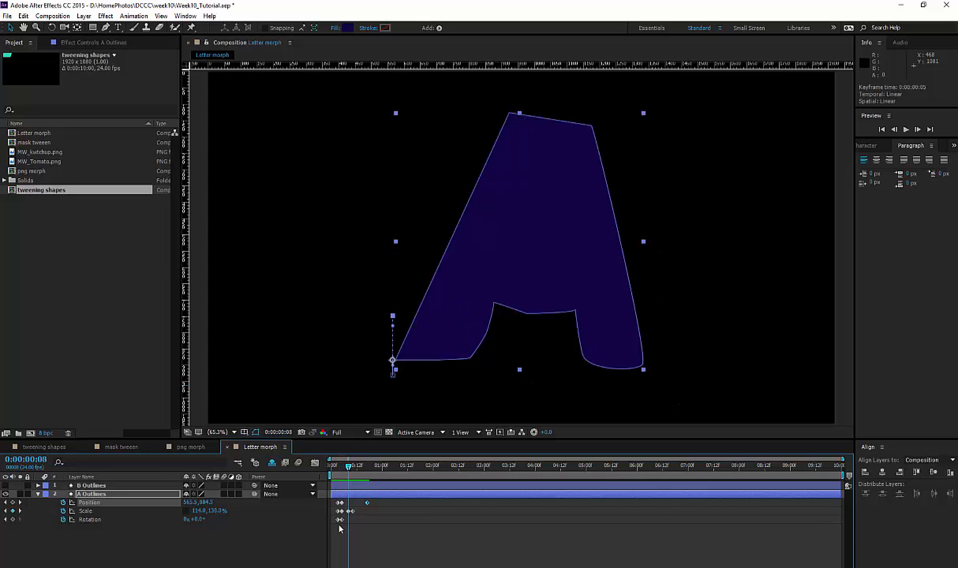
left_click_drag(341, 521, 349, 522)
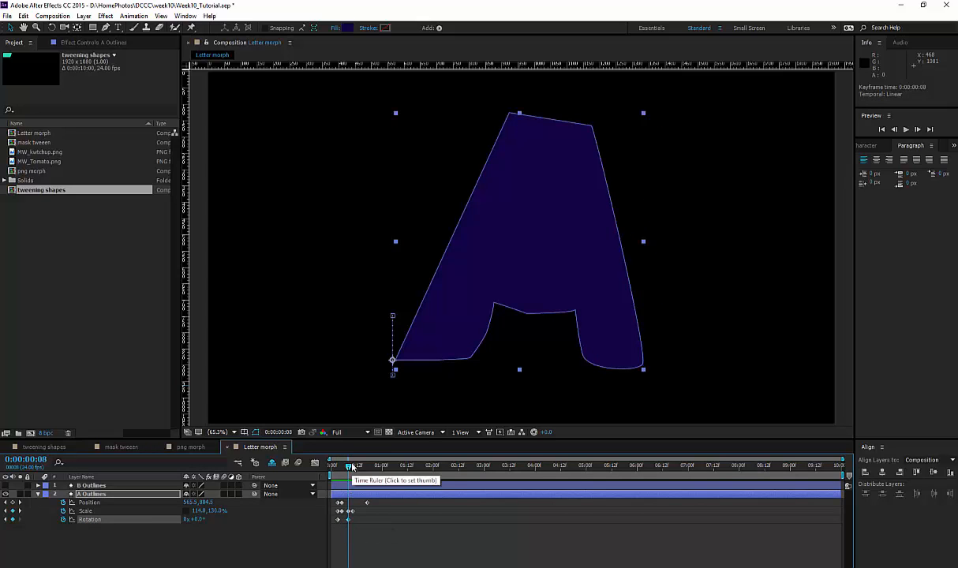
Tilt the letter backwards by setting Rotation to -17° at 0:00:00:14 and -29° at 0:00:01:03.
mouse_move(349, 467)
left_mouse_down()
mouse_move(331, 468)
mouse_move(363, 471)
left_mouse_up()
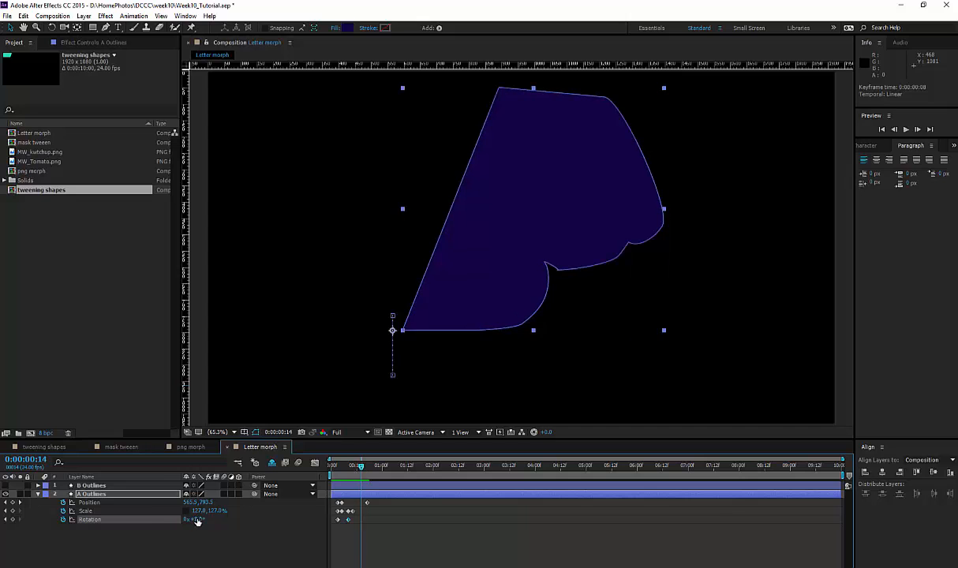
left_click_drag(200, 519, 190, 519)
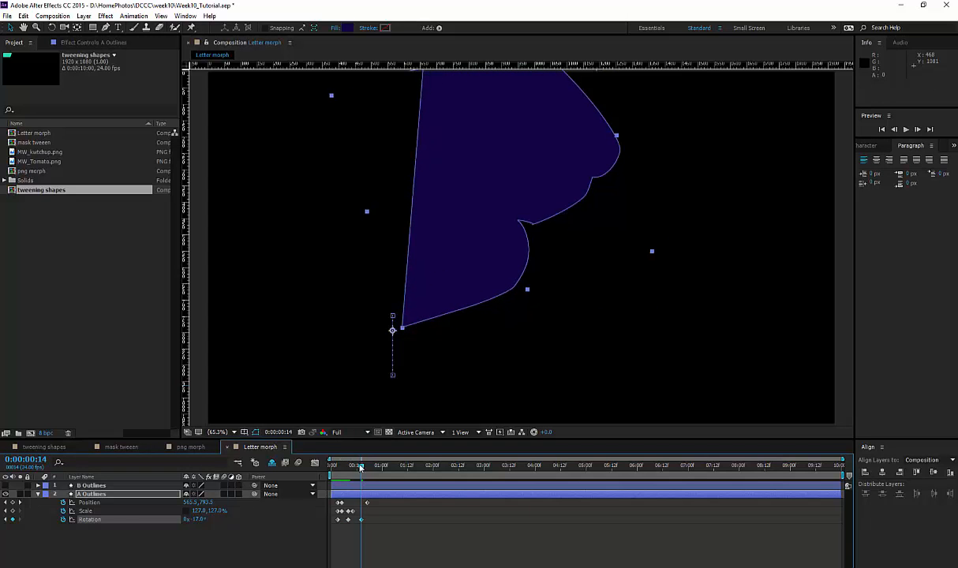
left_click_drag(361, 467, 388, 474)
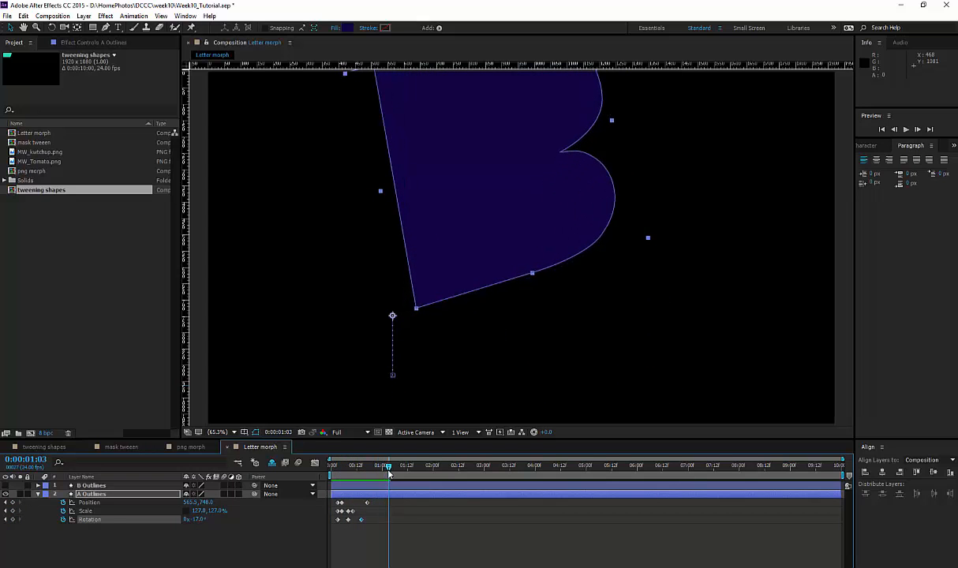
left_click_drag(197, 519, 188, 520)
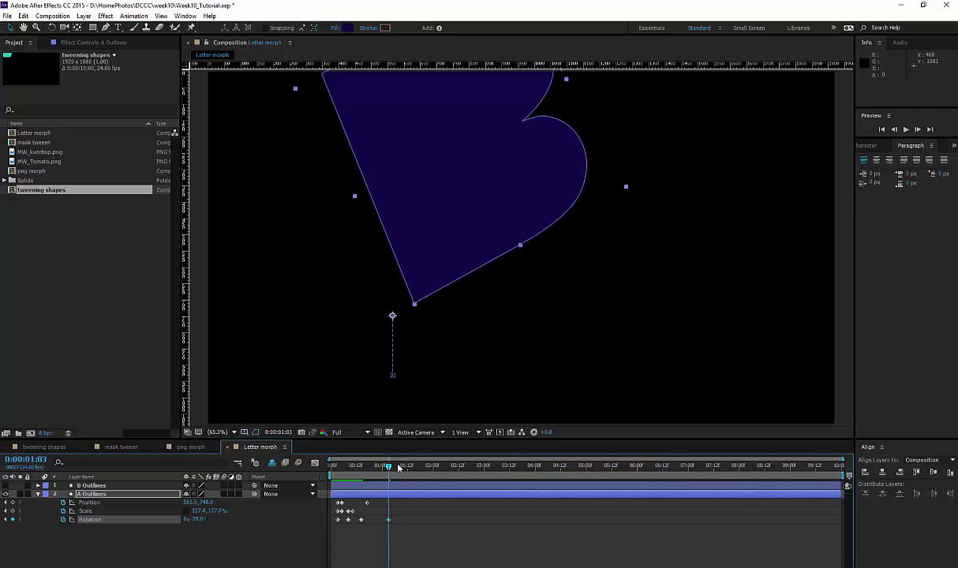
At 0:00:01:14, bring the letter back down to its starting height by setting its vertical position to 930.
left_click_drag(388, 469, 413, 471)
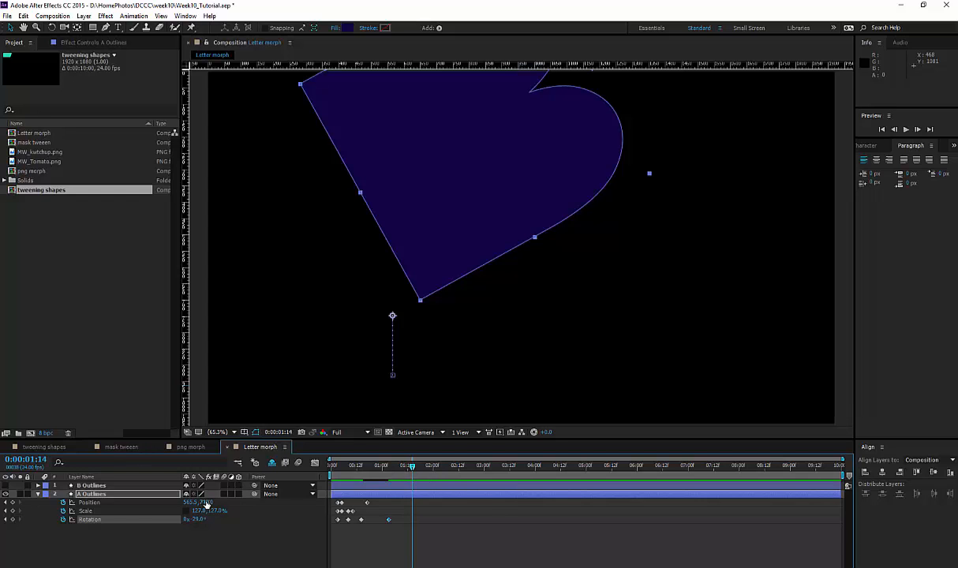
left_click(205, 503)
left_click(237, 509)
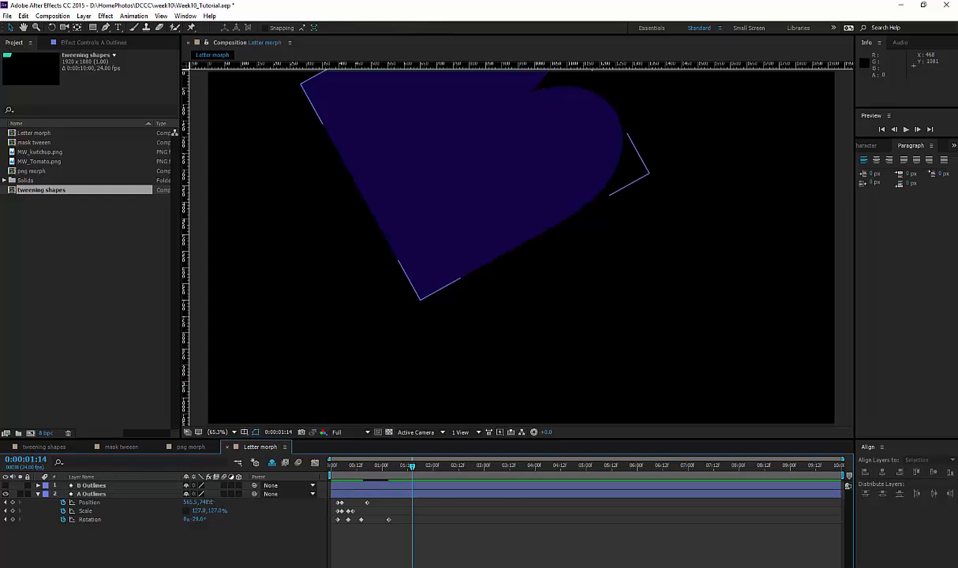
left_click_drag(208, 503, 366, 526)
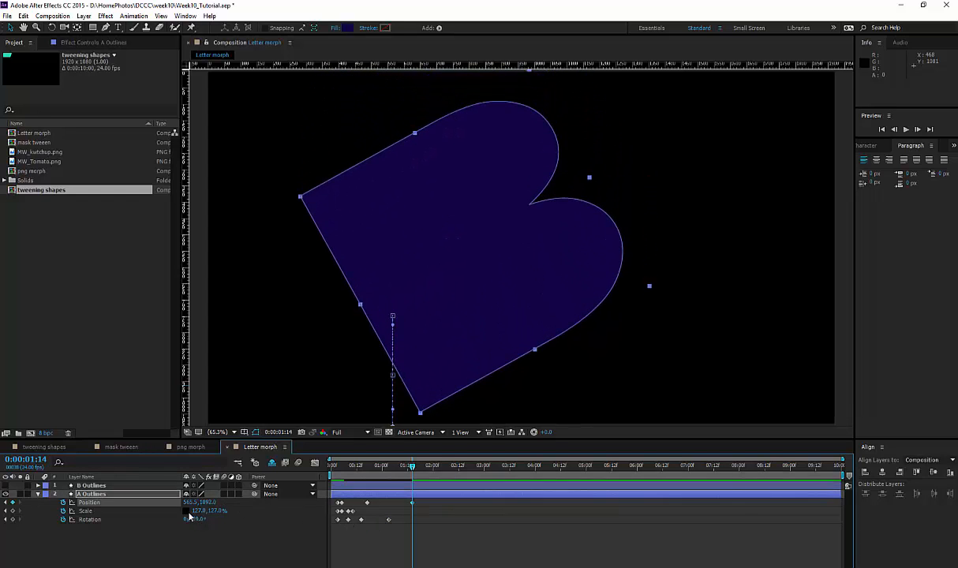
left_click(8, 502)
left_click(8, 503)
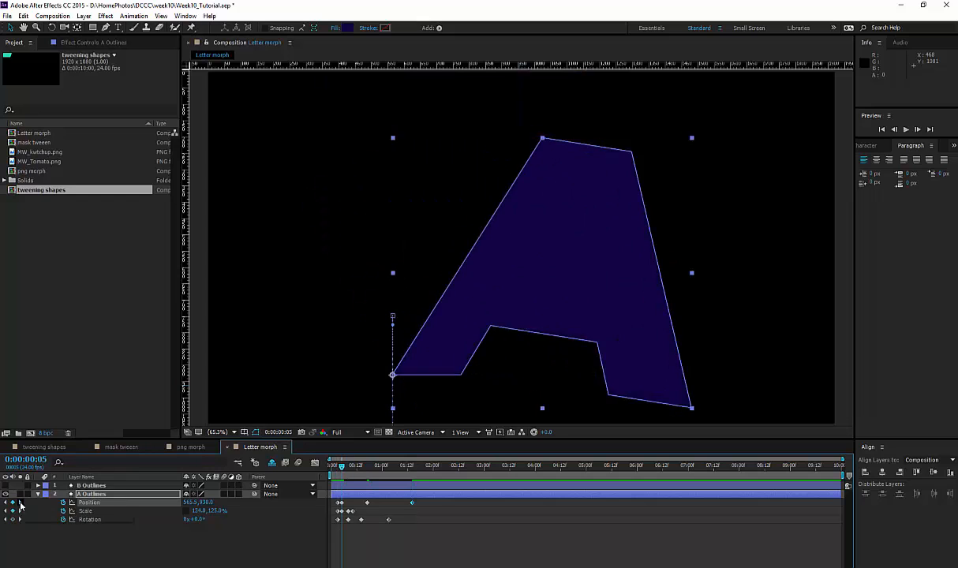
left_click(20, 503)
left_click(20, 503)
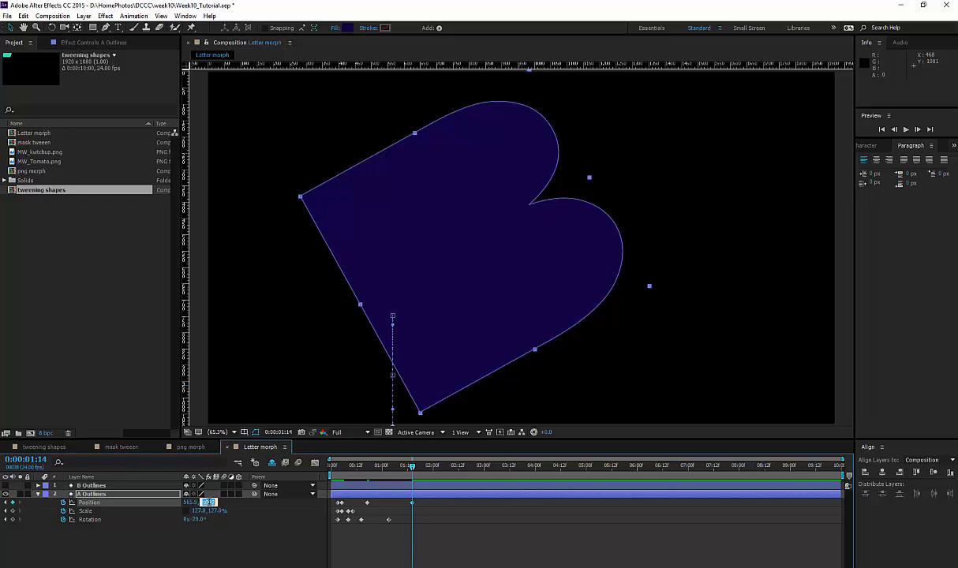
type("930")
key("Return")
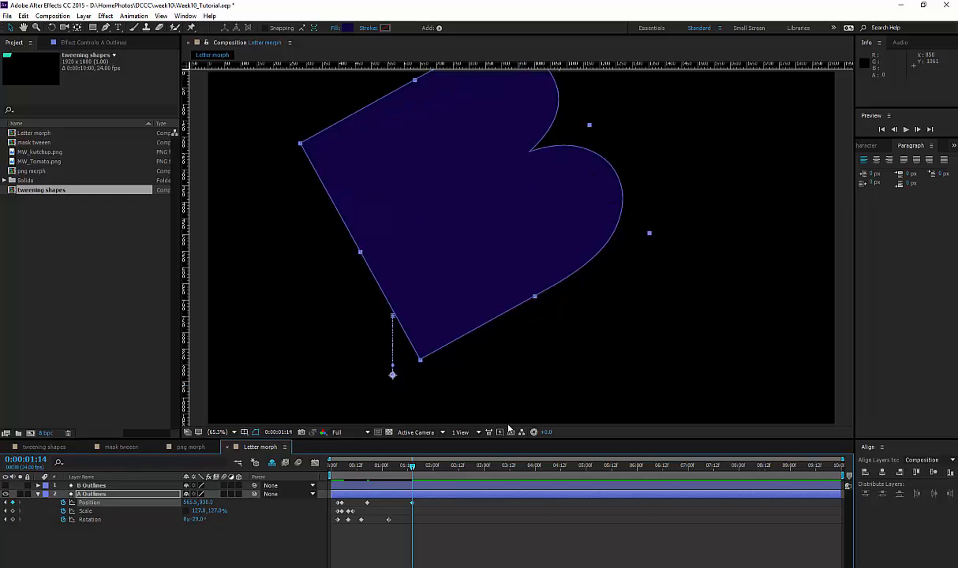
At 0:00:01:12, set Rotation to 3°, scrub through the animation to 0:00:01:14 and deselect the layer.
mouse_move(411, 467)
left_mouse_down()
mouse_move(332, 467)
mouse_move(408, 467)
left_mouse_up()
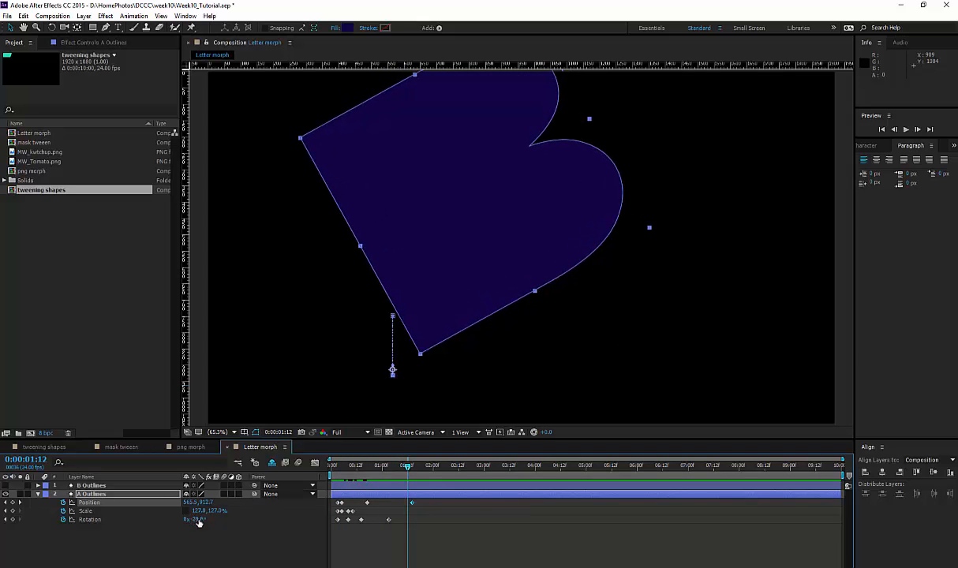
left_click_drag(194, 519, 214, 520)
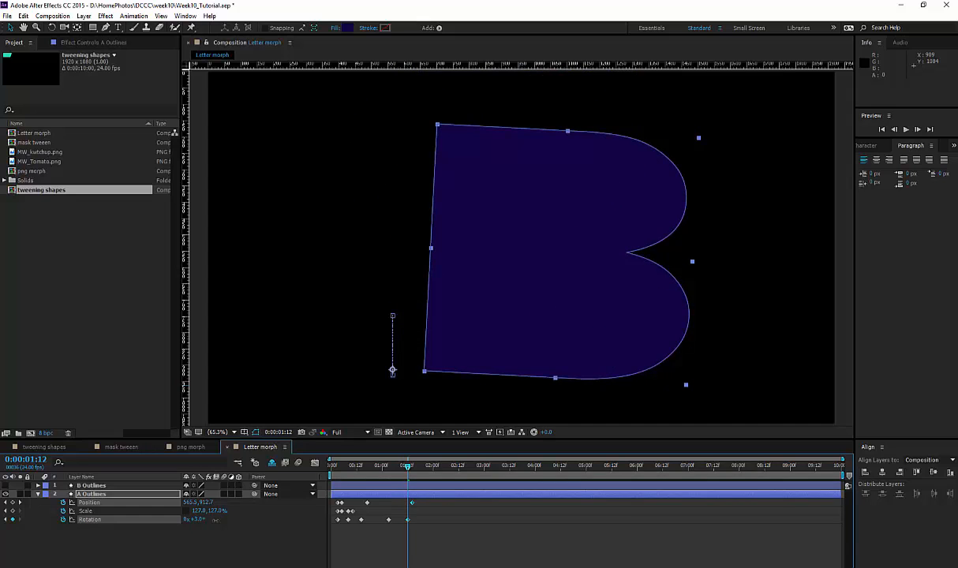
left_click_drag(332, 467, 411, 468)
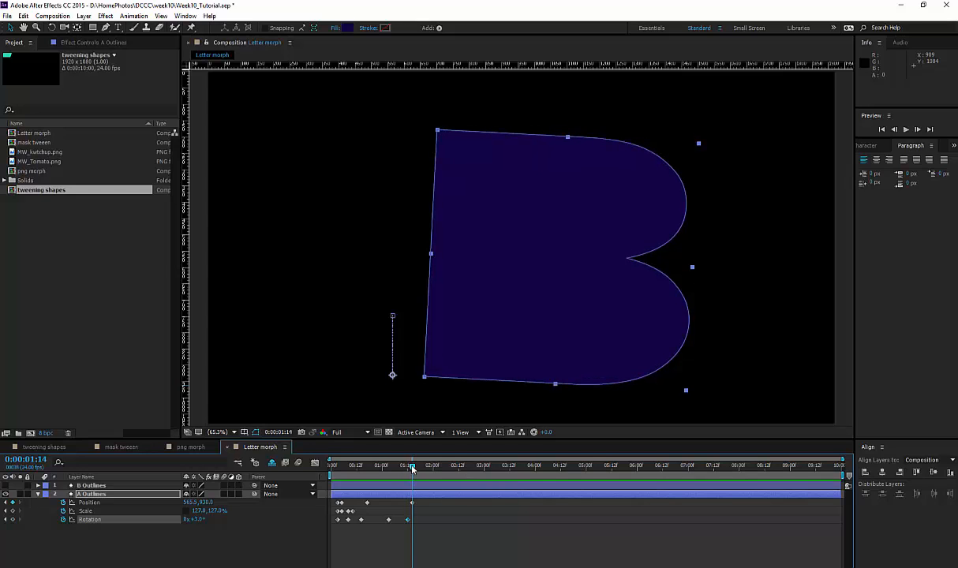
left_click(199, 521)
left_click(199, 534)
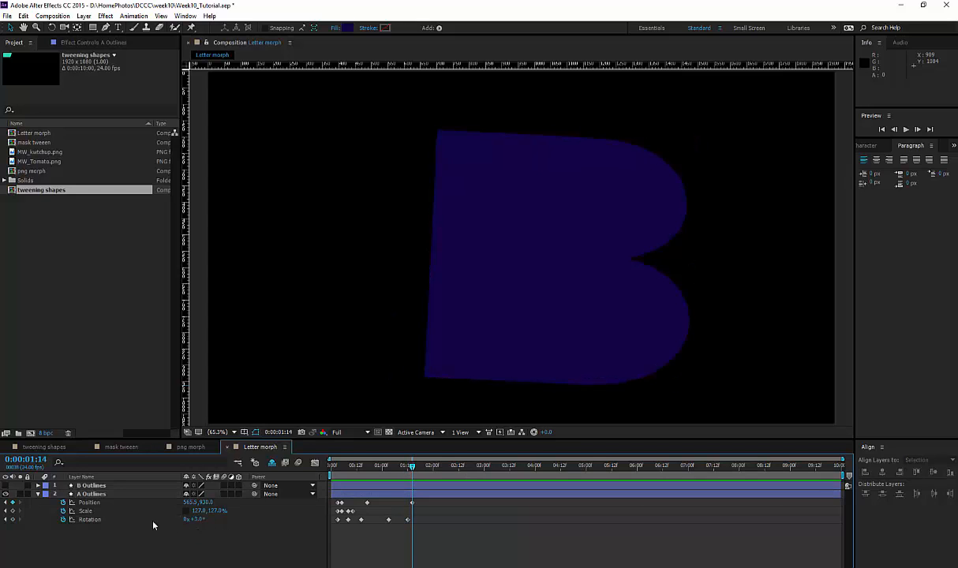
Add a Rotation keyframe holding 3° at 0:00:01:14, and set Rotation to -3° at 0:00:01:16.
left_click(11, 521)
key("Page_Down")
key("Page_Down")
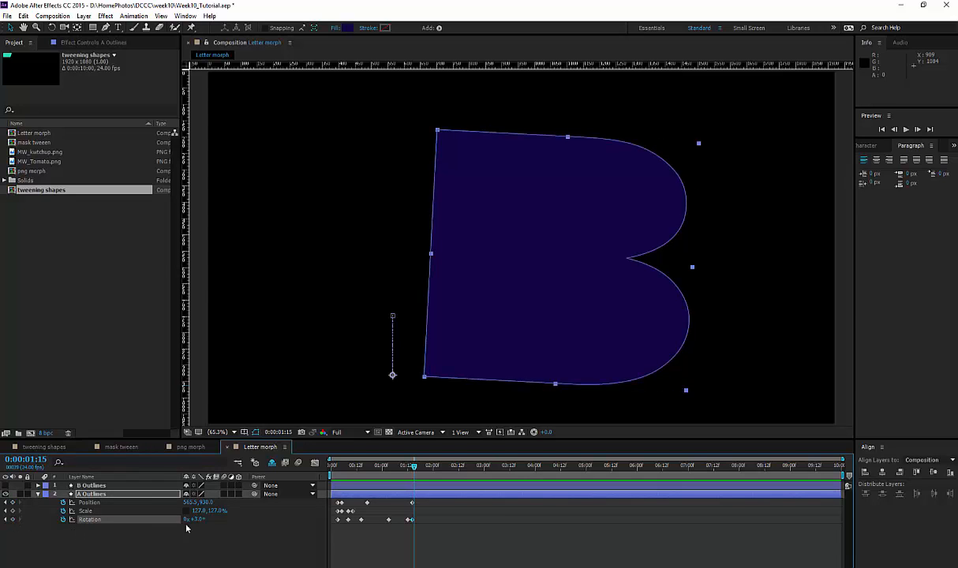
left_click_drag(203, 520, 197, 522)
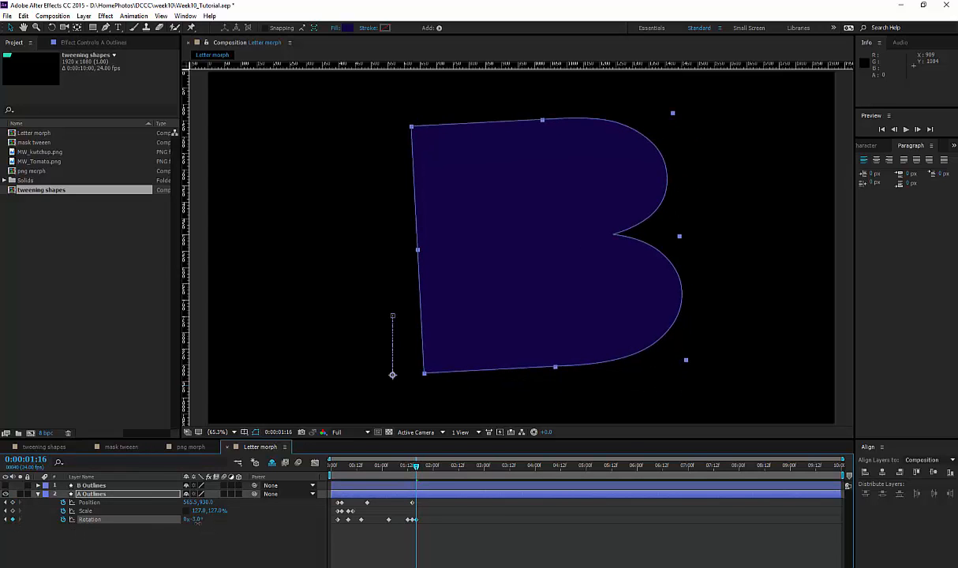
Settle the wobble by setting Rotation to 1° at 0:00:01:18 and 0° at 0:00:01:19.
key("Page_Down")
key("Page_Down")
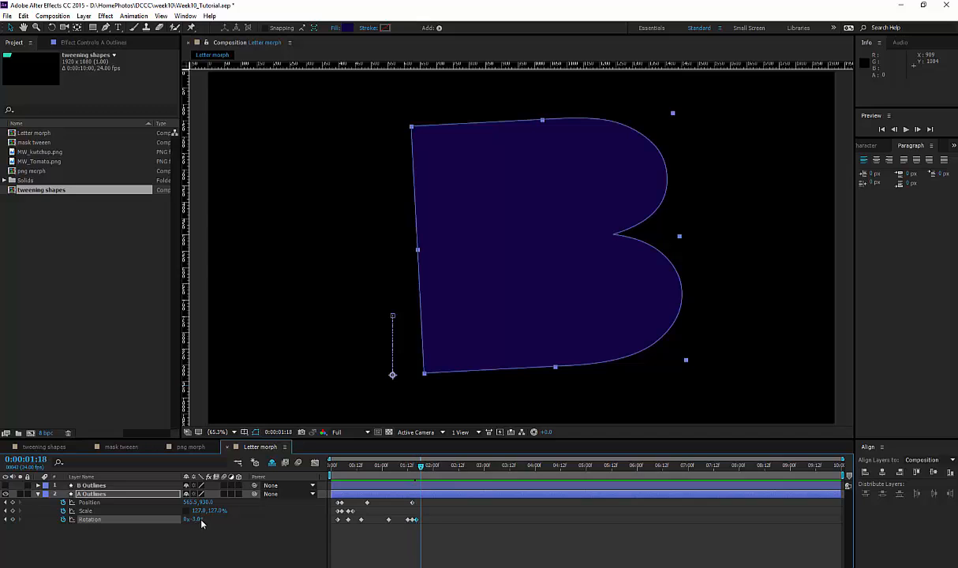
left_click_drag(200, 519, 203, 520)
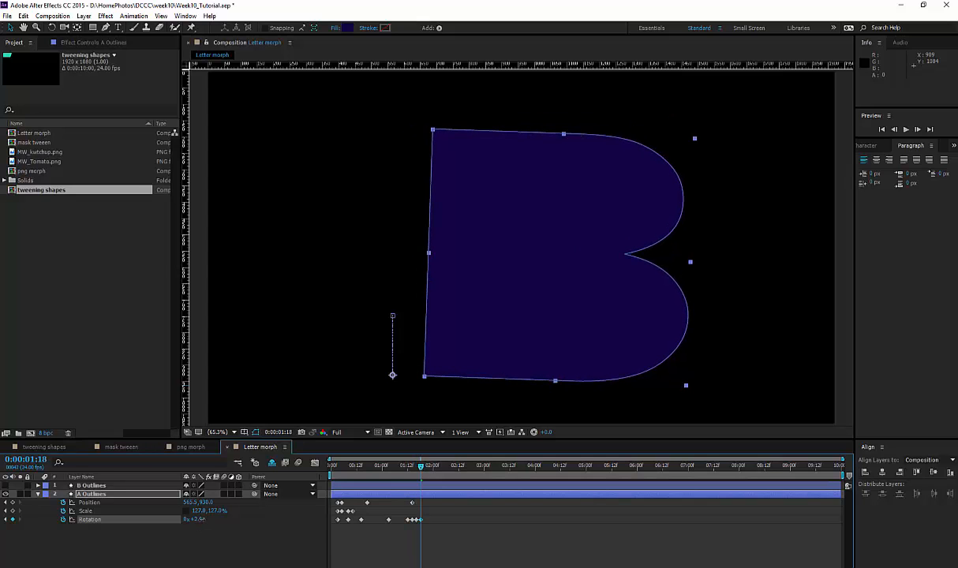
key("Page_Down")
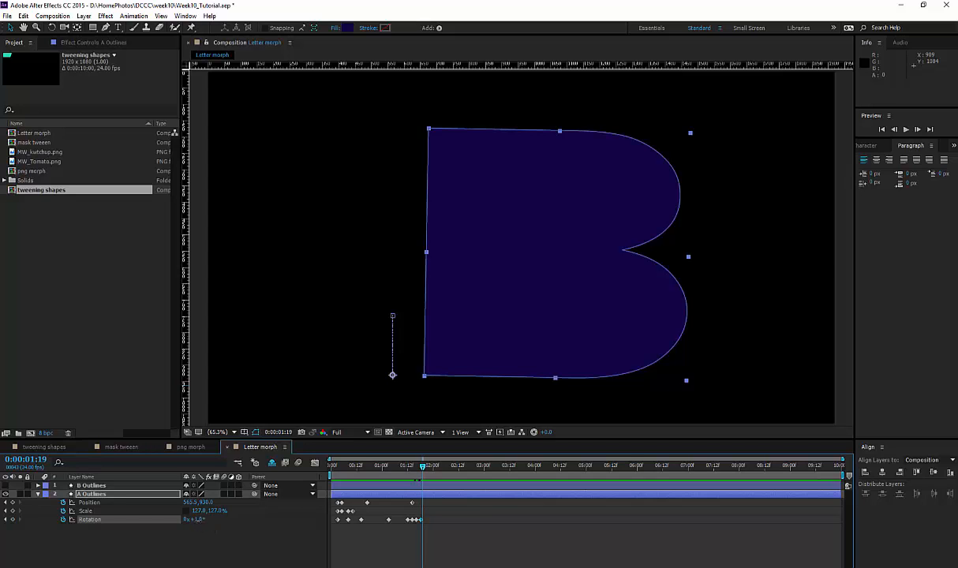
left_click_drag(203, 520, 203, 524)
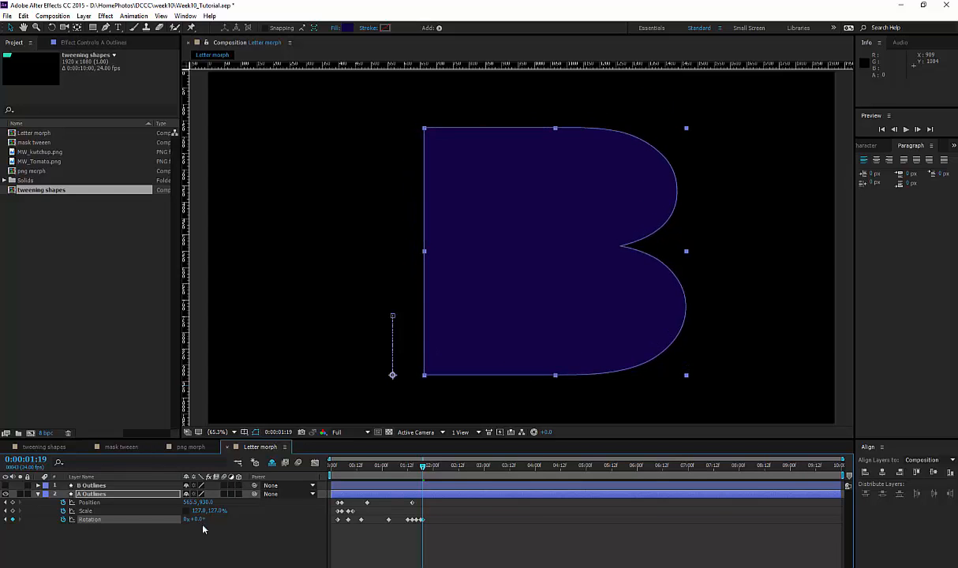
Add a Scale keyframe at 0:00:01:12 and squash the letter to 135, 118% at 0:00:01:14.
left_click_drag(422, 468, 408, 482)
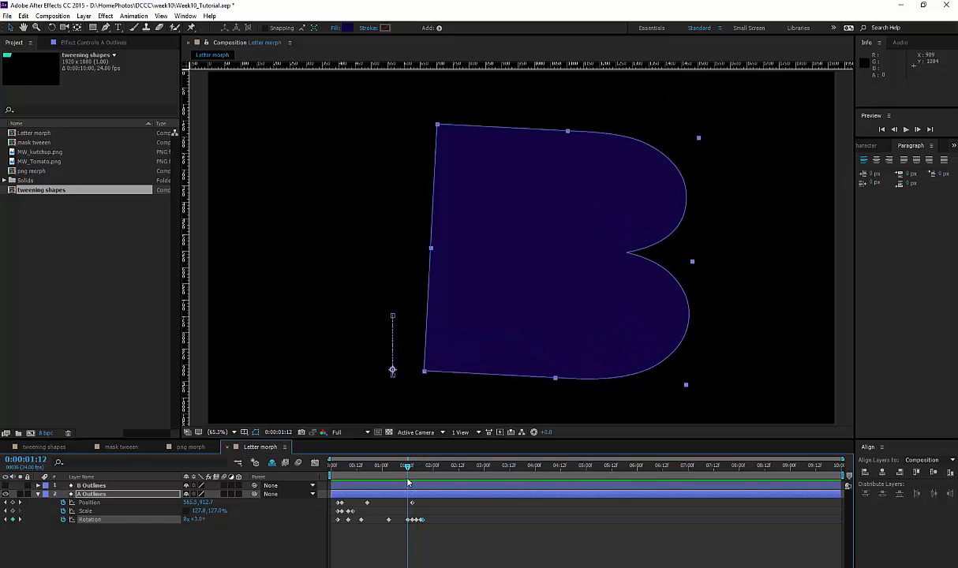
left_click(12, 511)
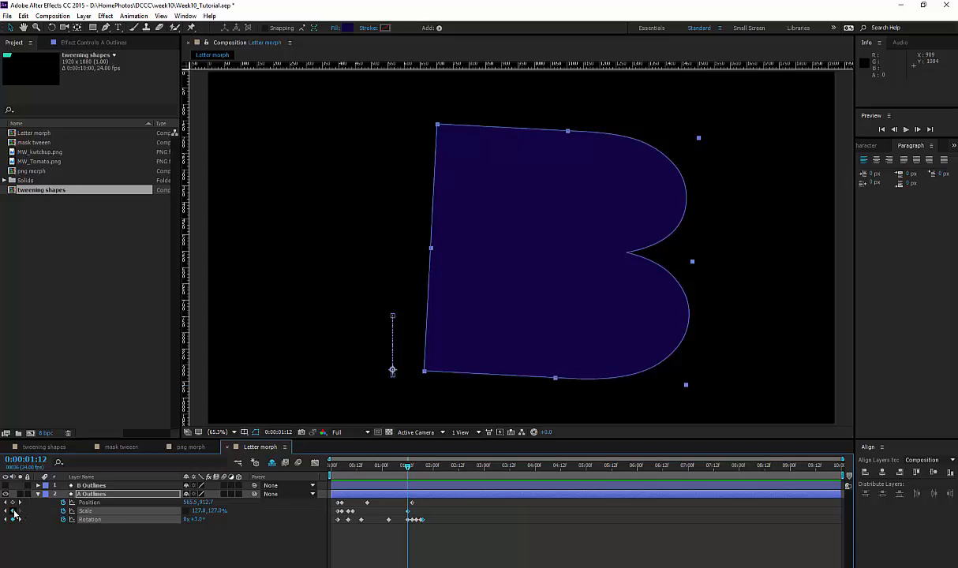
left_click_drag(408, 468, 411, 470)
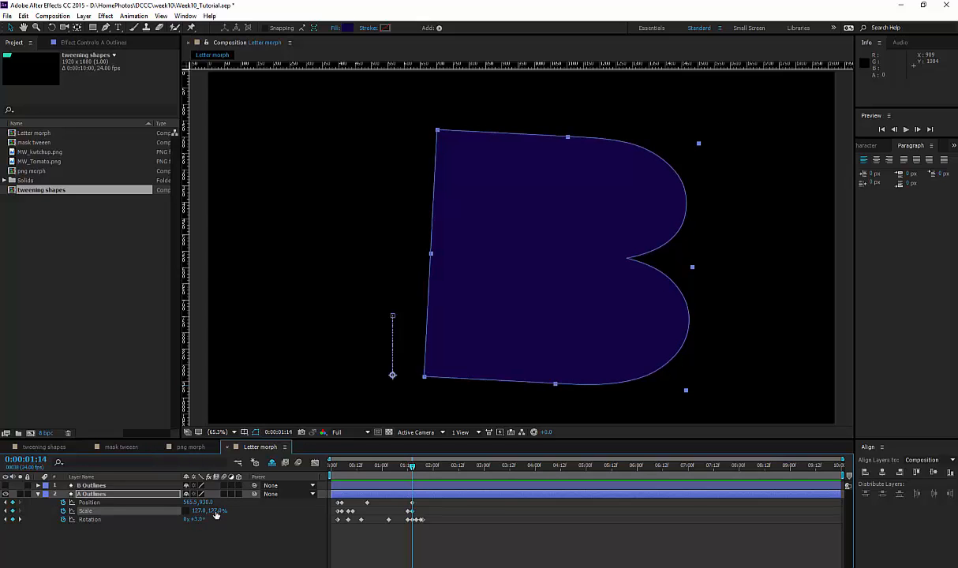
left_click_drag(215, 514, 205, 517)
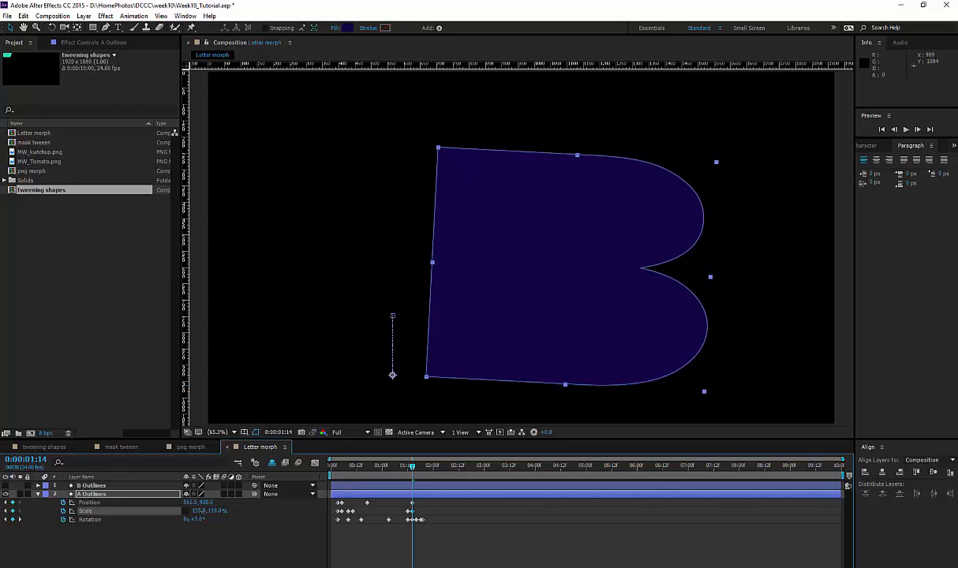
Return the letter to its unsquashed proportions by setting Scale to 127, 127% at 0:00:01:16.
left_click(413, 468)
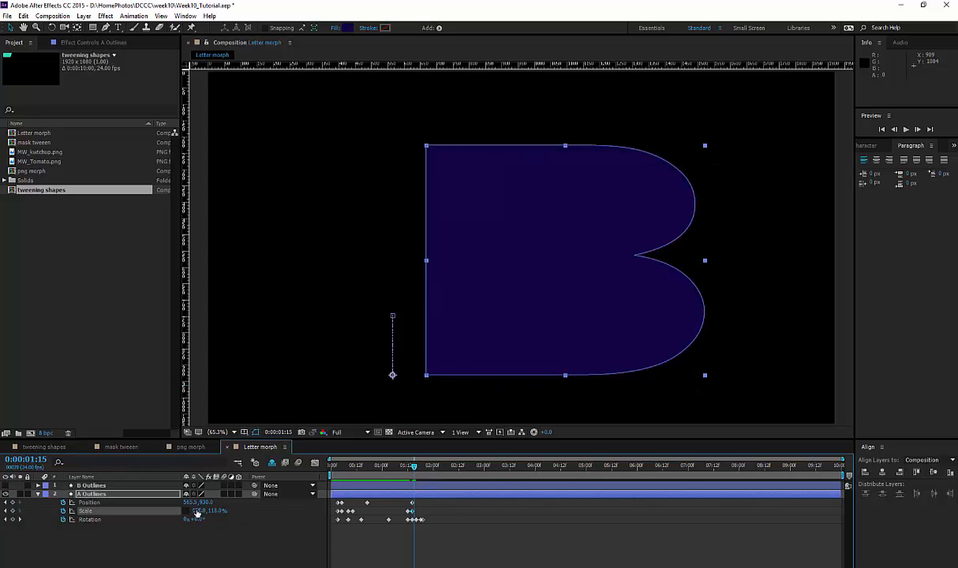
left_click(197, 512)
left_click(205, 539)
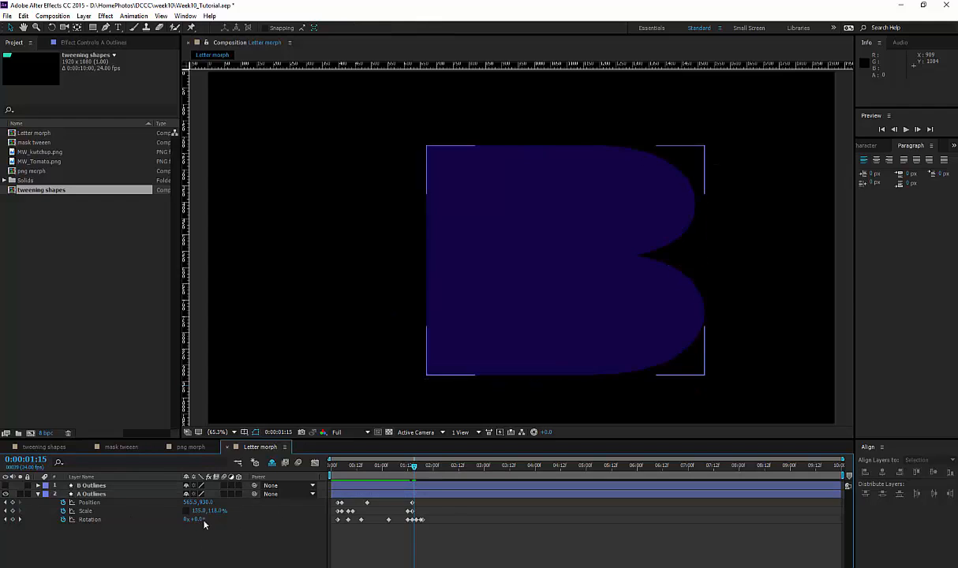
left_click(7, 511)
left_click(6, 512)
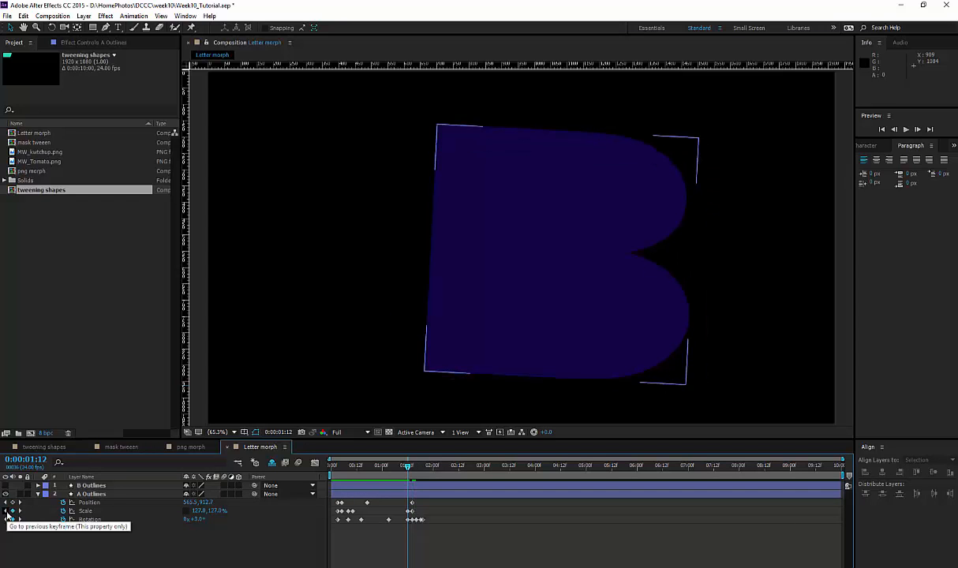
left_click(19, 511)
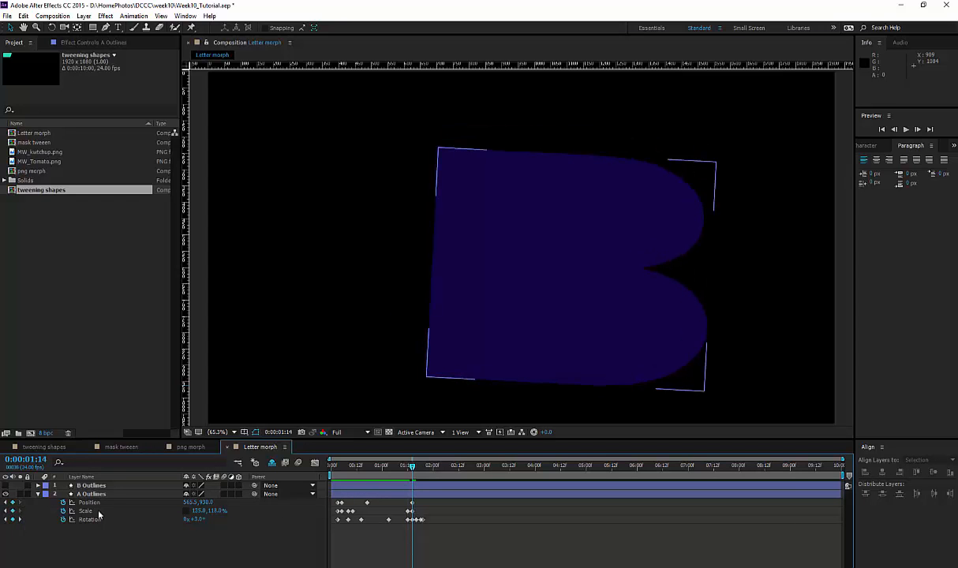
key("Page_Down")
key("Page_Down")
left_click(202, 511)
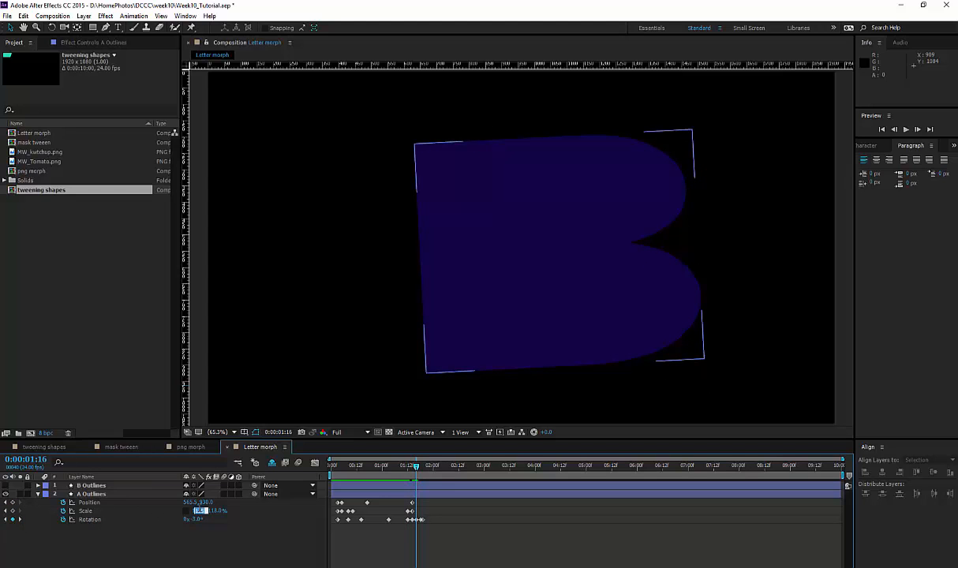
type("128")
key("Tab")
key("Return")
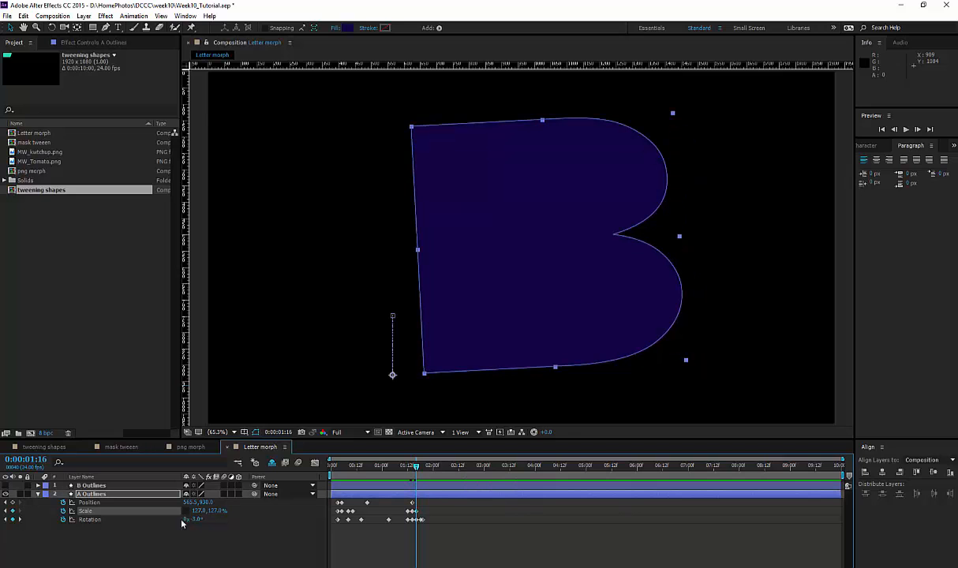
Add Position keyframes at 0:00:01:18 and 0:00:01:20, with the vertical position at 934 on the latter.
left_click_drag(336, 465, 422, 476)
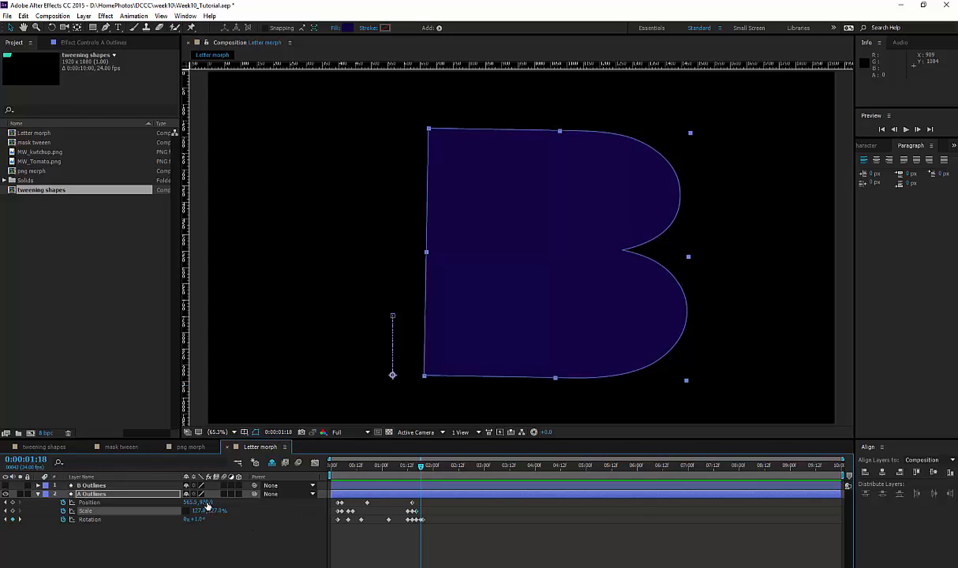
left_click_drag(206, 503, 212, 503)
key("Page_Down")
key("Page_Down")
key("Page_Down")
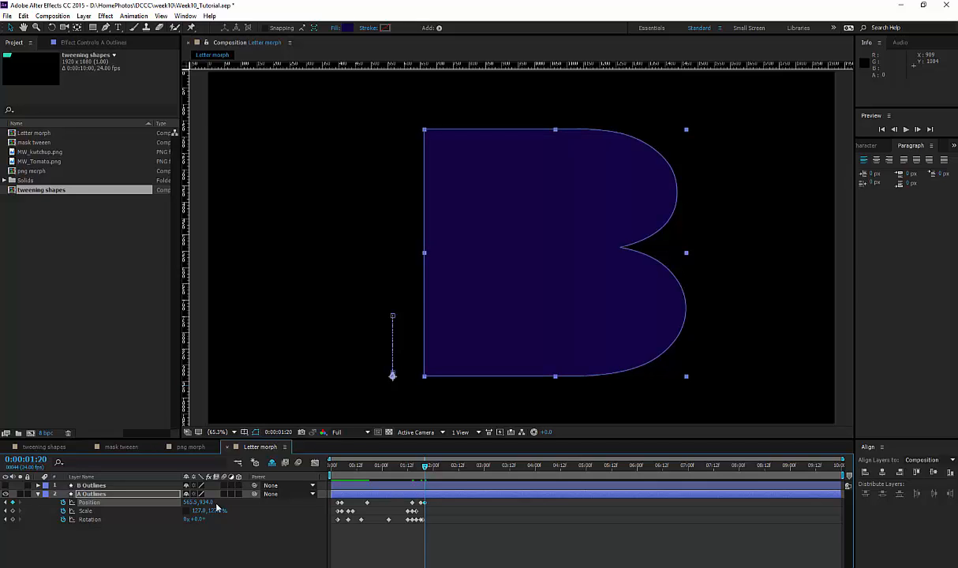
Set the vertical position to 930 at 0:00:01:22.
key("Page_Down")
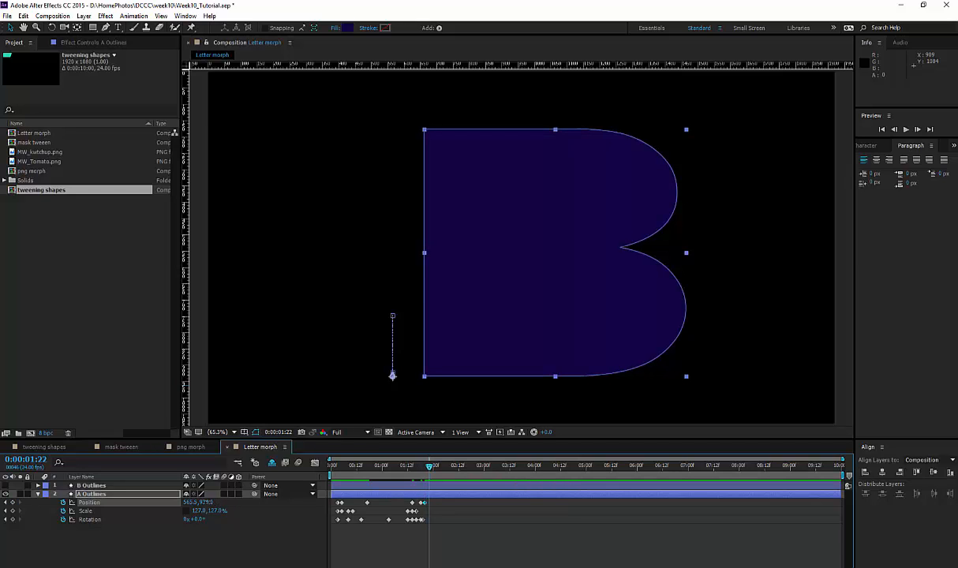
left_click(206, 502)
type("930")
key("Return")
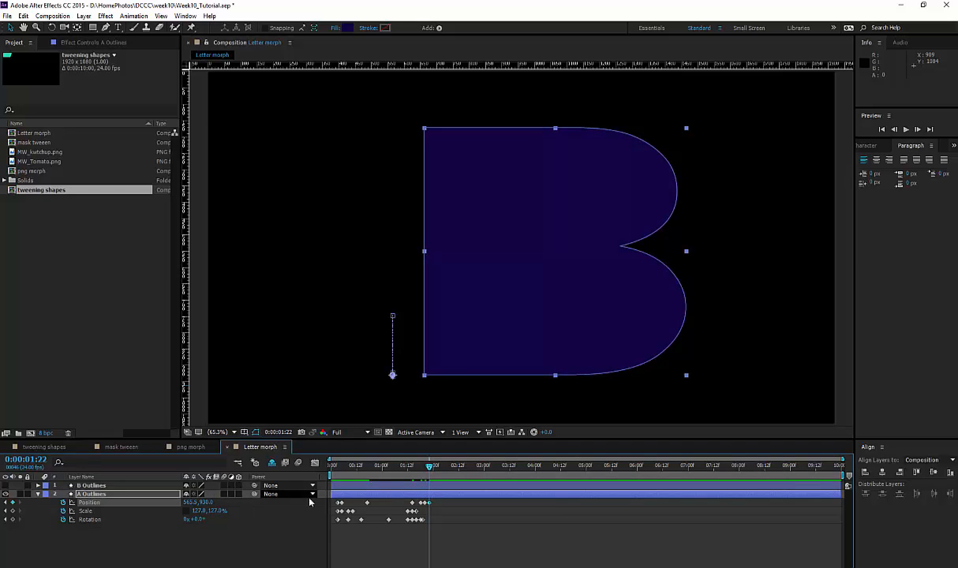
Play and scrub through the letter morph animation to check the motion, and save the project.
left_click_drag(429, 466, 384, 480)
key("space")
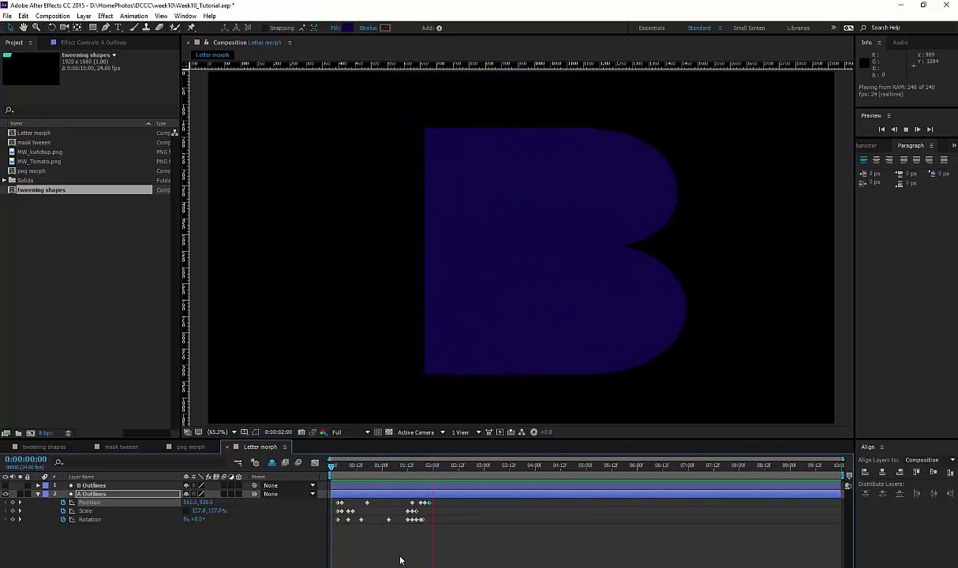
key("space")
left_click_drag(440, 467, 367, 479)
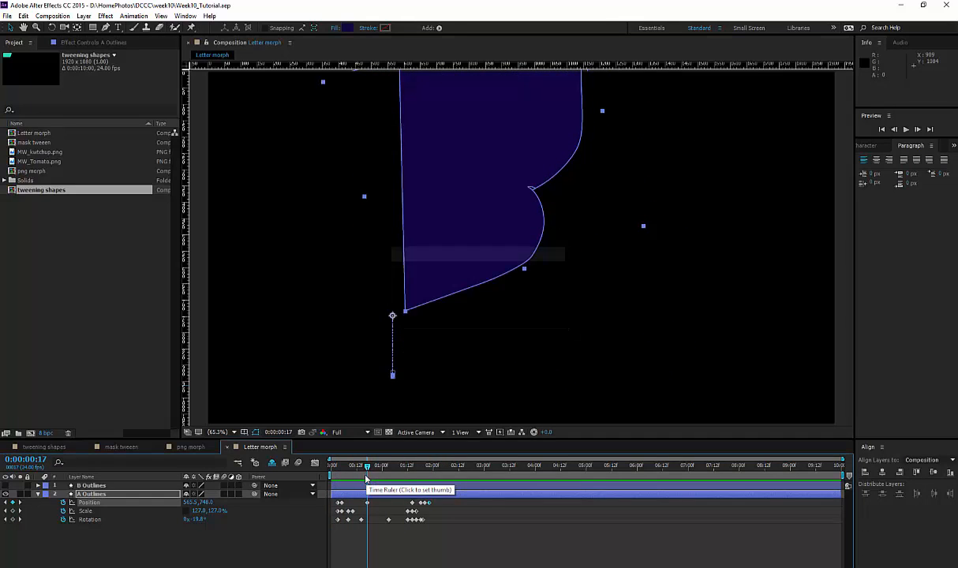
Expand the Fill 1 properties in the A Outlines contents and move the current time from the start to 0:00:00:08.
key("Home")
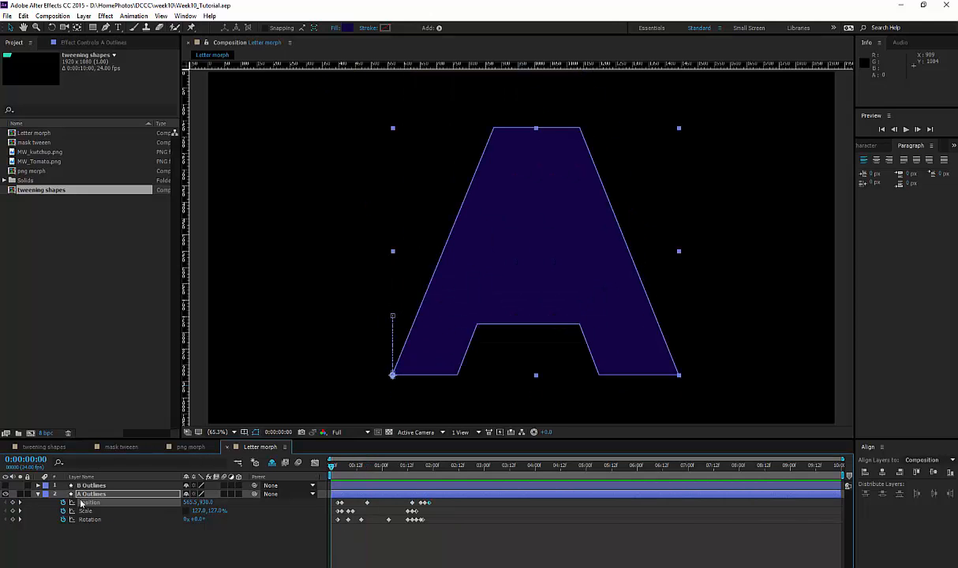
left_click(78, 494)
left_click(39, 494)
left_click(39, 494)
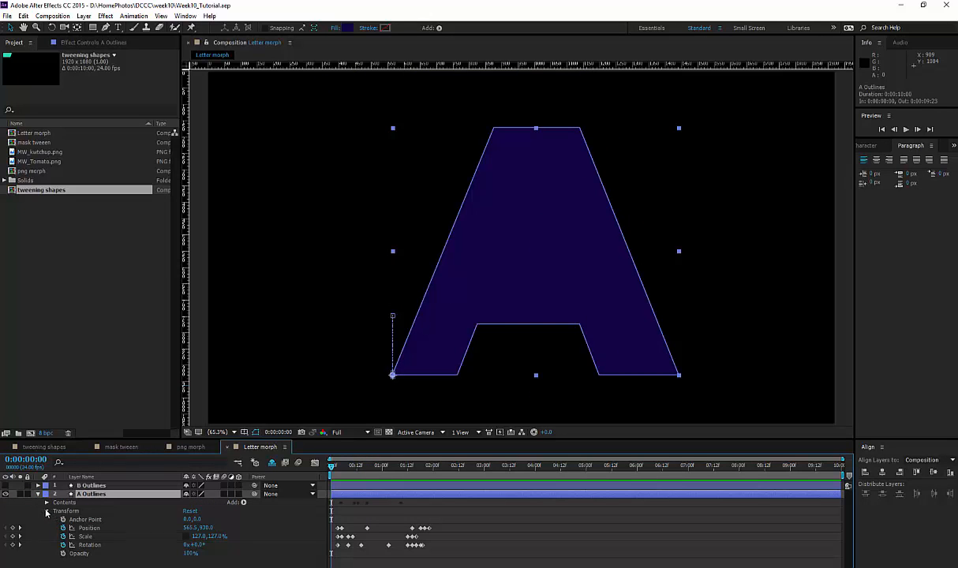
left_click(47, 511)
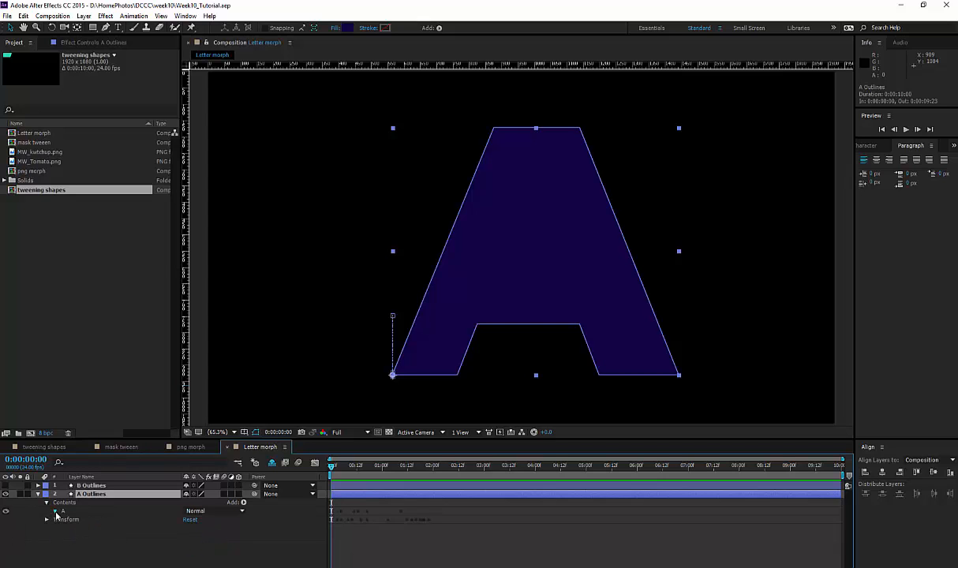
left_click(55, 512)
left_click(64, 514)
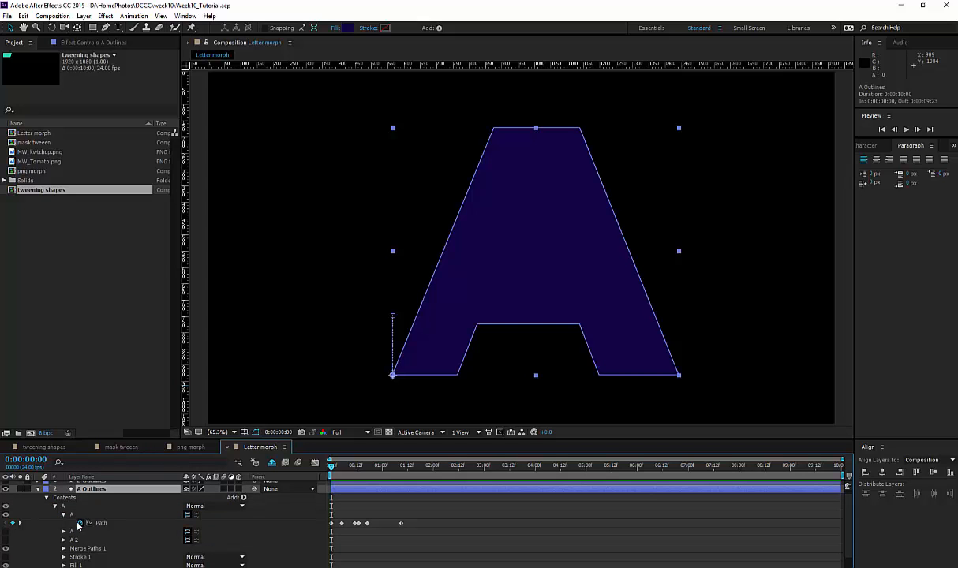
left_click(63, 515)
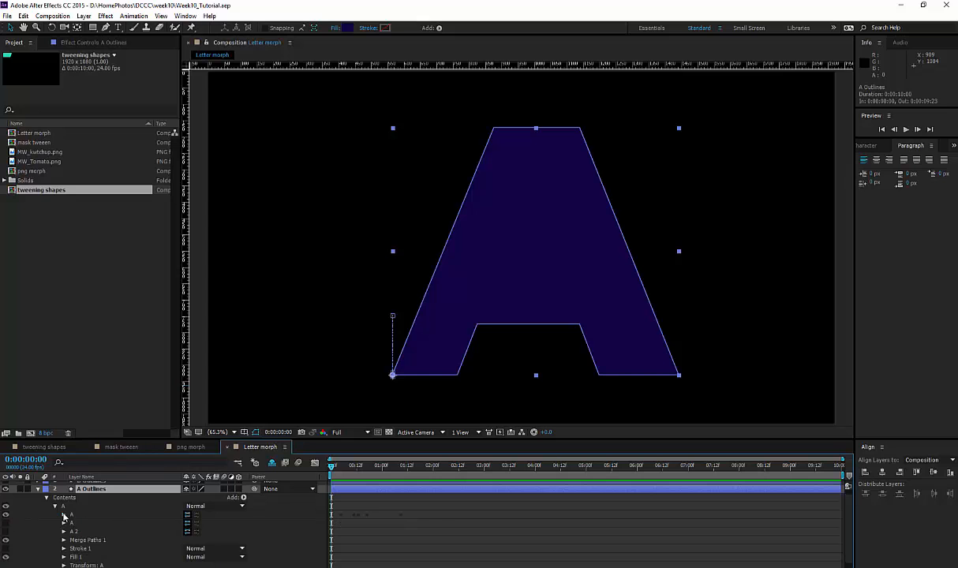
left_click(64, 557)
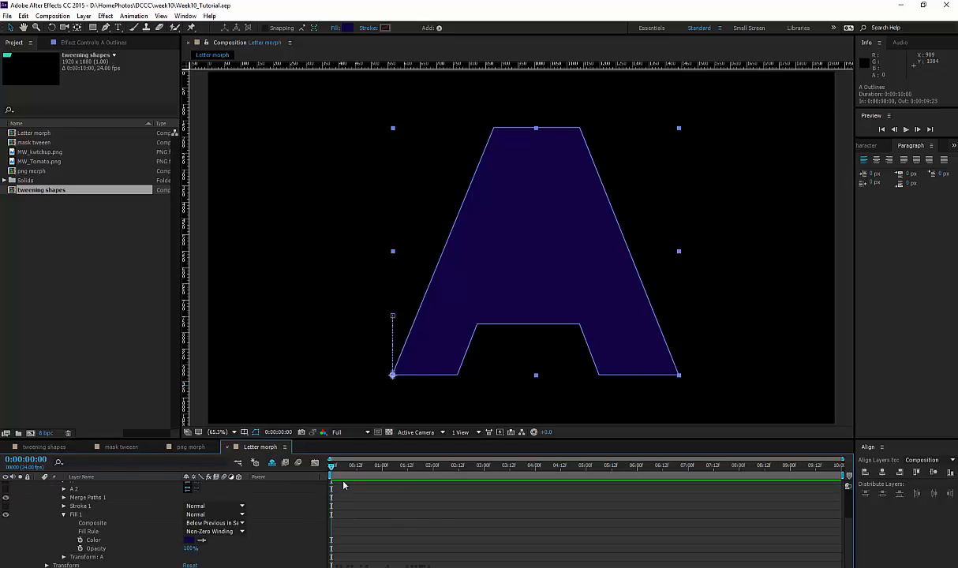
mouse_move(353, 476)
left_mouse_down()
mouse_move(410, 478)
mouse_move(332, 479)
mouse_move(350, 481)
left_mouse_up()
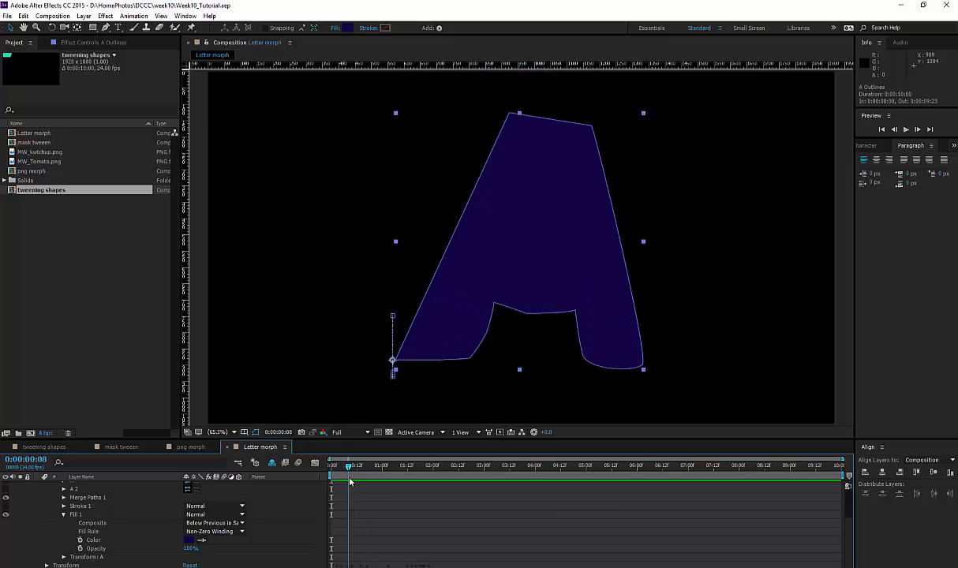
Keyframe Fill 1's color at 0:00:00:08 and add a yellow #CBB102 color keyframe at 0:00:01:10.
left_click(80, 541)
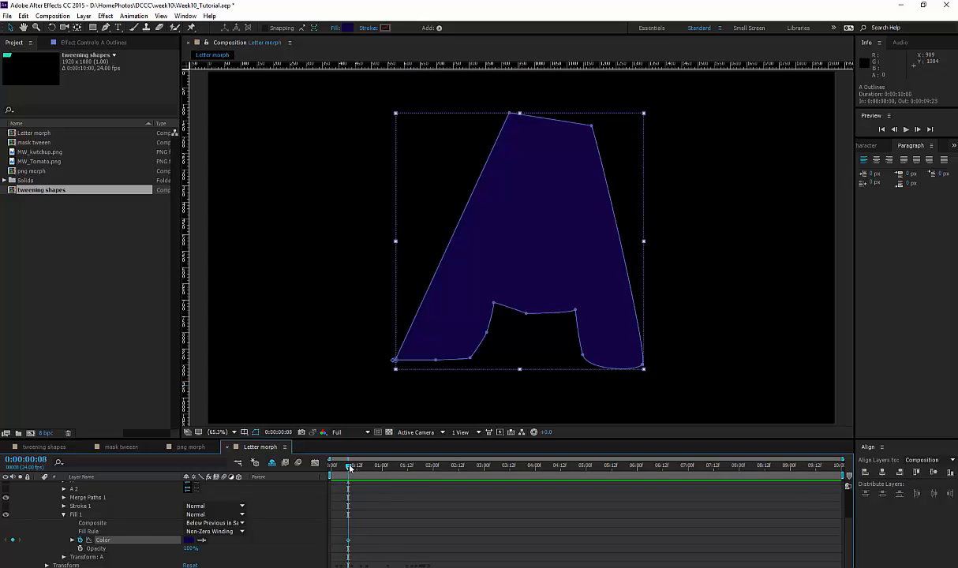
left_click_drag(350, 467, 404, 471)
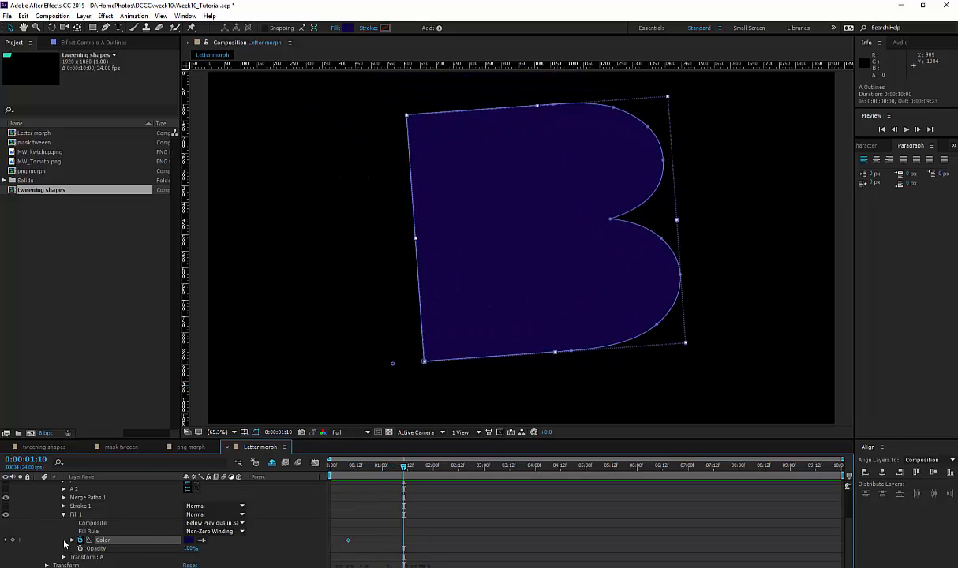
left_click(189, 541)
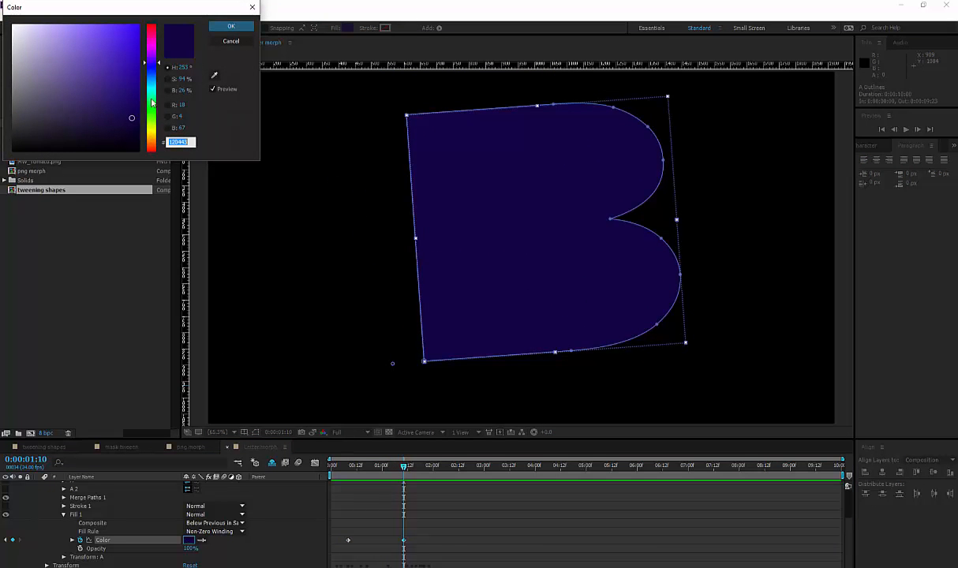
left_click_drag(152, 103, 155, 136)
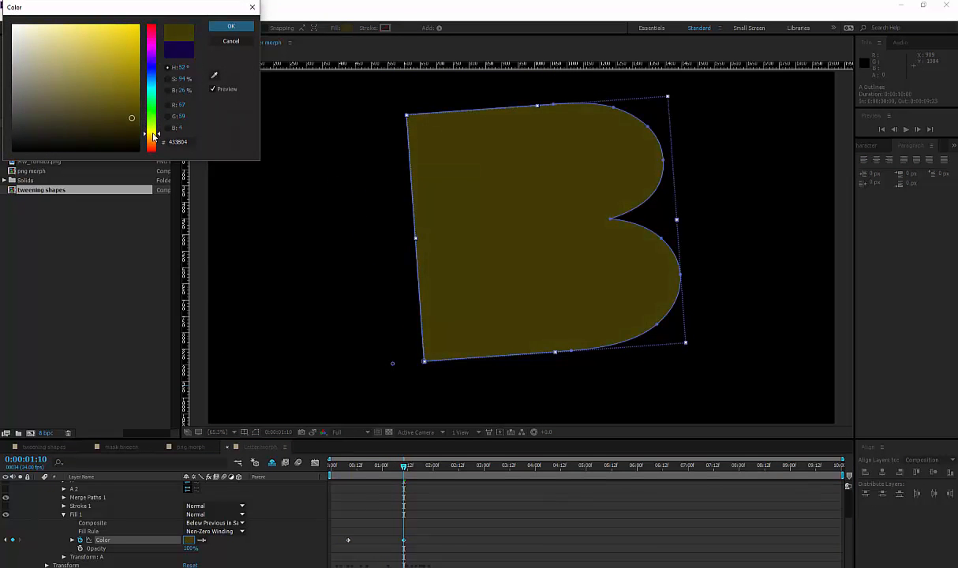
left_click_drag(133, 48, 139, 50)
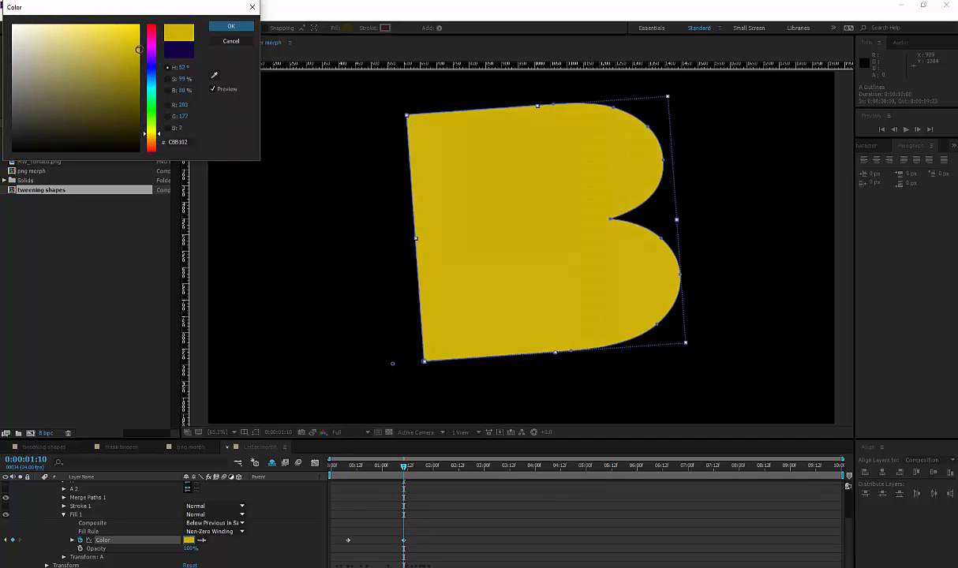
left_click(230, 27)
Change the color keyframe at 0:00:00:08 to green #008B31 and move it to 0:00:00:12.
left_click_drag(403, 468, 348, 467)
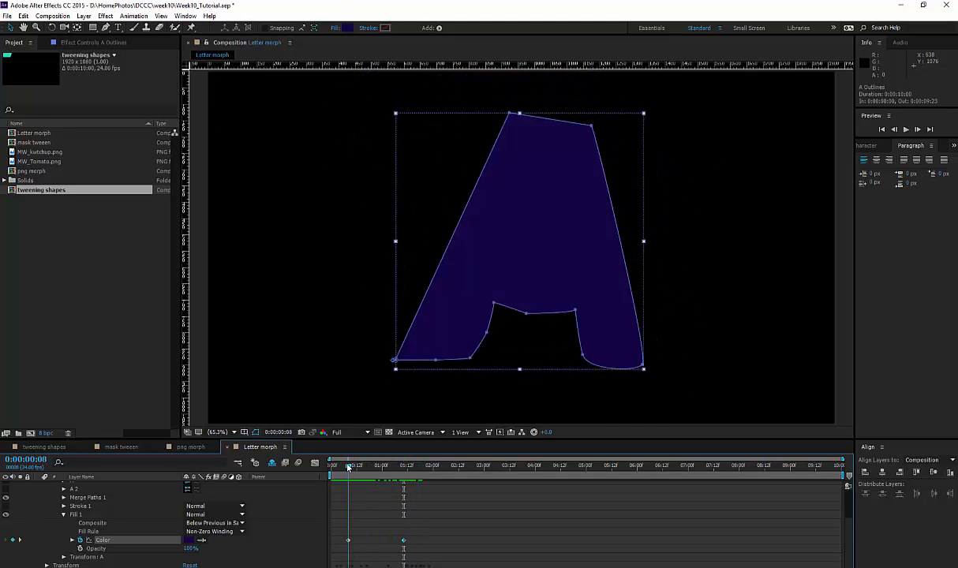
left_click(189, 540)
left_click_drag(152, 112, 150, 102)
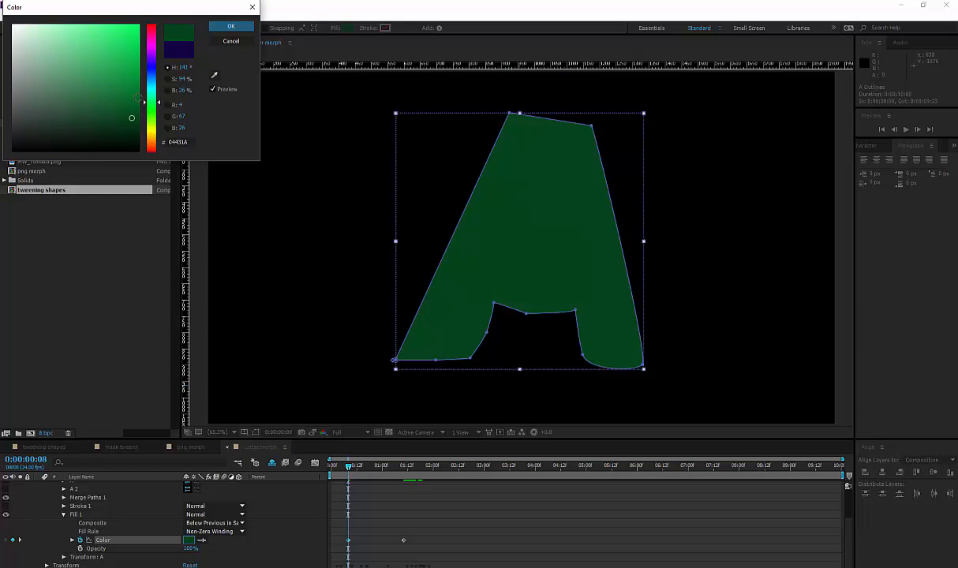
left_click(137, 79)
left_click(232, 30)
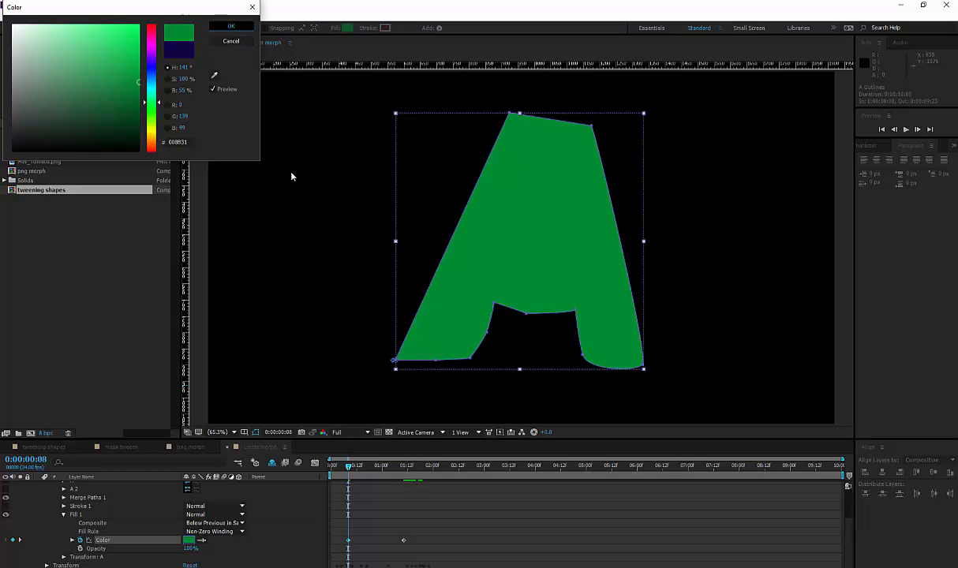
left_click_drag(352, 468, 357, 543)
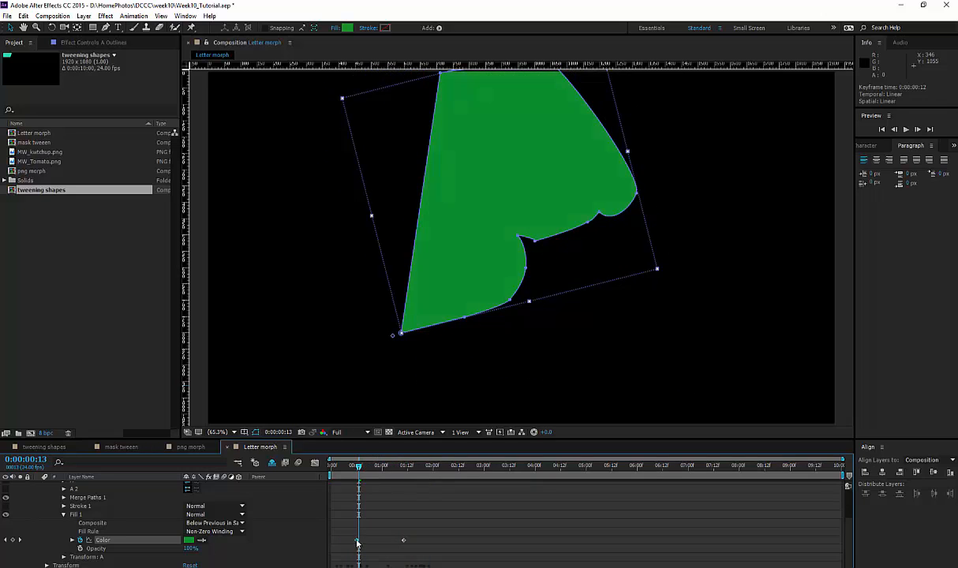
left_click_drag(359, 467, 442, 466)
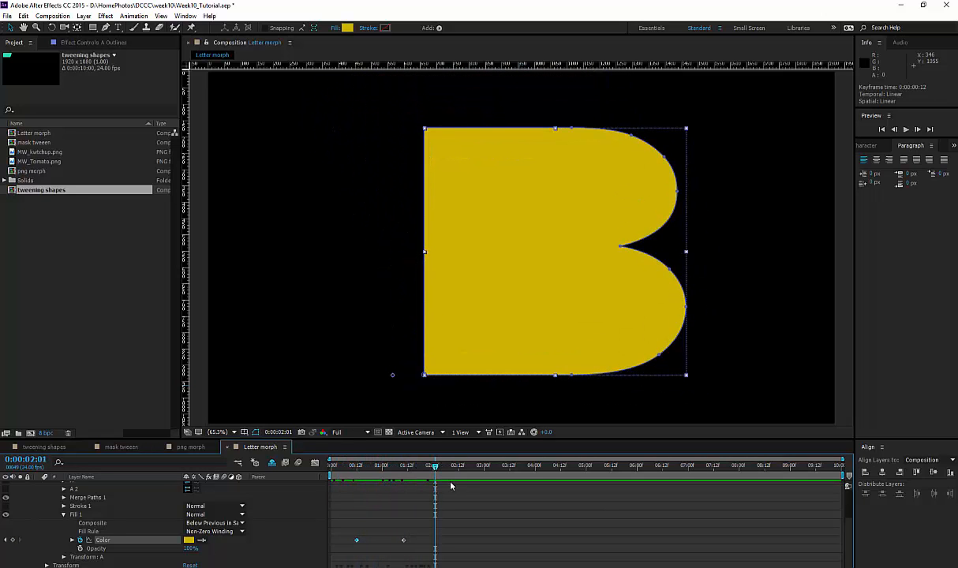
Reveal only the keyframed properties of the A Outlines layer in the timeline.
scroll(281, 516, "up", 3)
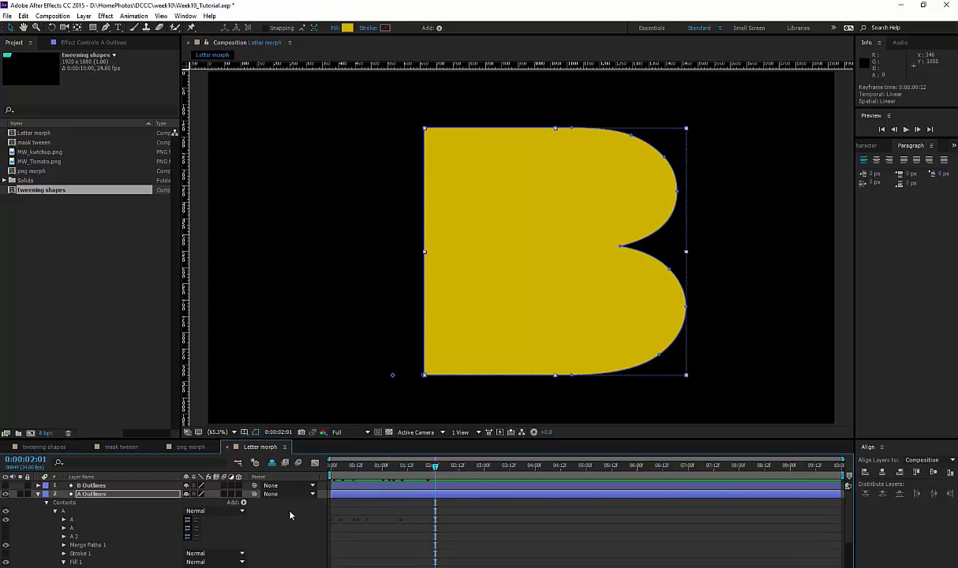
left_click(355, 497)
key("u")
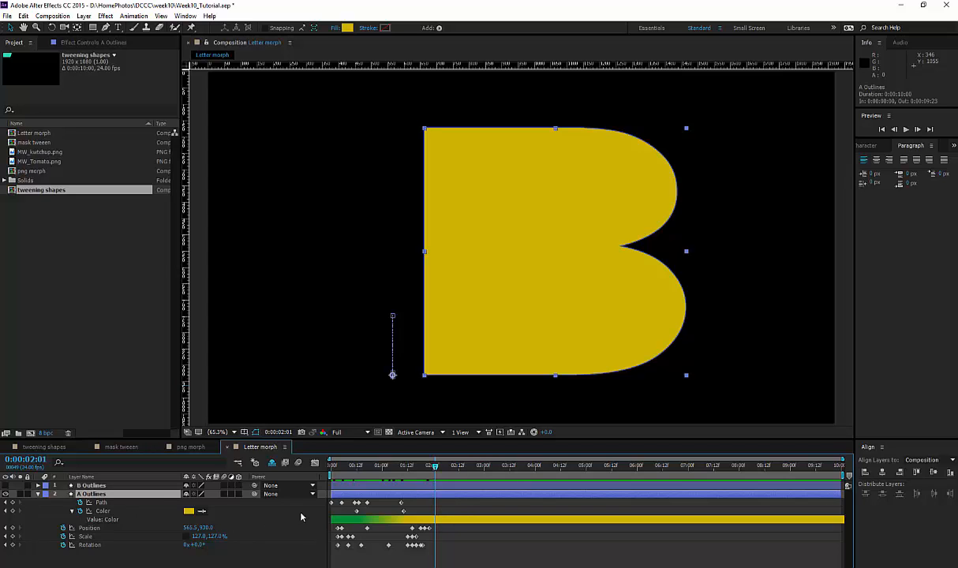
left_click(371, 525)
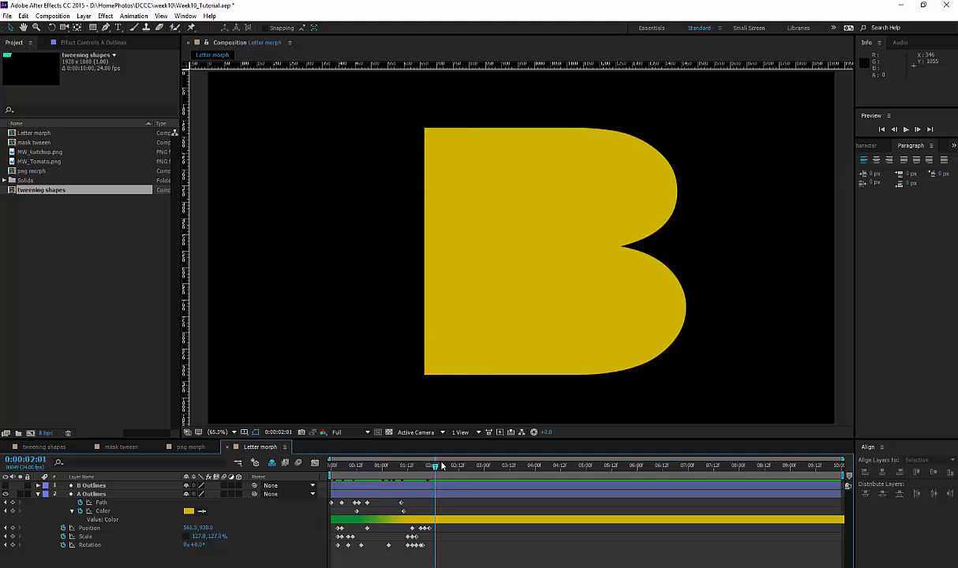
Apply Easy Ease to all Path, Color, Position, Scale and Rotation keyframes of the A Outlines layer.
left_click_drag(435, 469, 328, 473)
left_click_drag(463, 499, 348, 545)
right_click(348, 545)
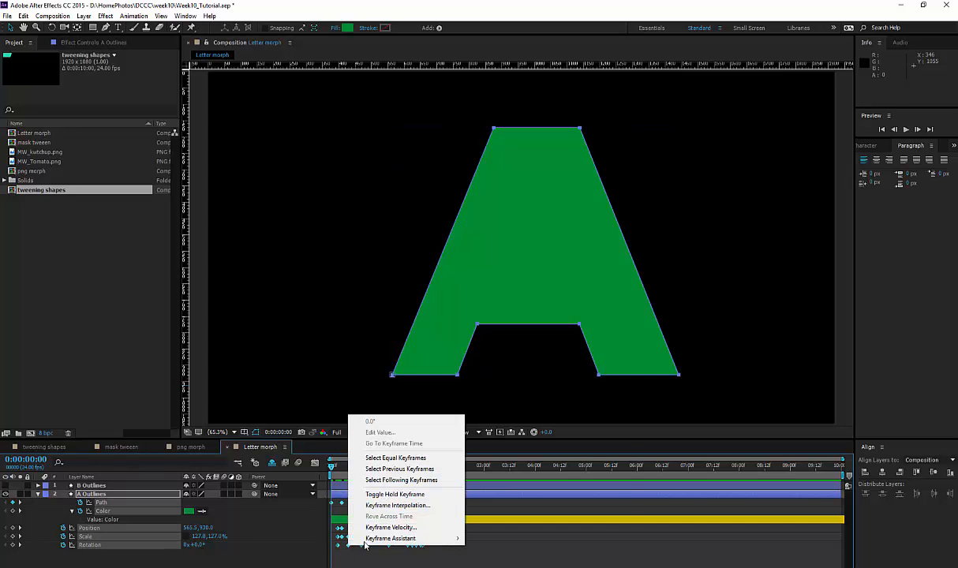
mouse_move(373, 543)
left_click(493, 472)
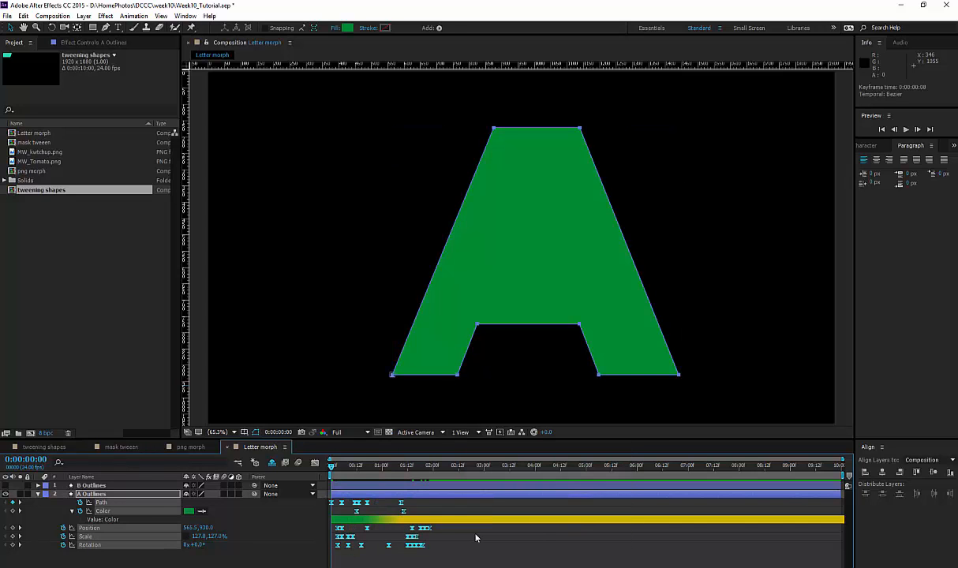
left_click(379, 499)
mouse_move(335, 470)
left_mouse_down()
mouse_move(415, 469)
mouse_move(346, 471)
left_mouse_up()
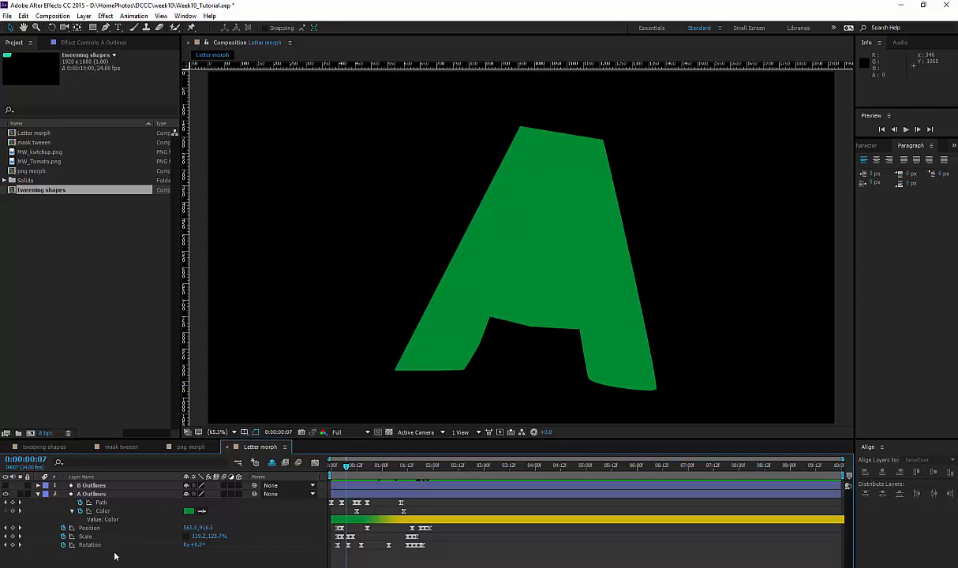
Show the A Outlines Position property in the Graph Editor's speed graph and fit its curve to the view.
left_click(146, 527)
left_click_drag(841, 459, 528, 460)
left_click_drag(370, 467, 427, 467)
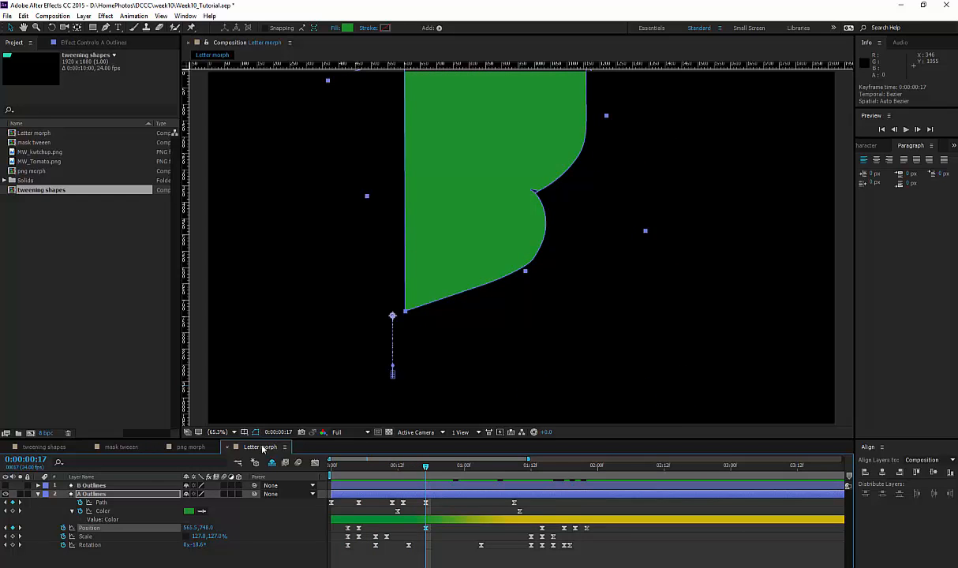
left_click(315, 462)
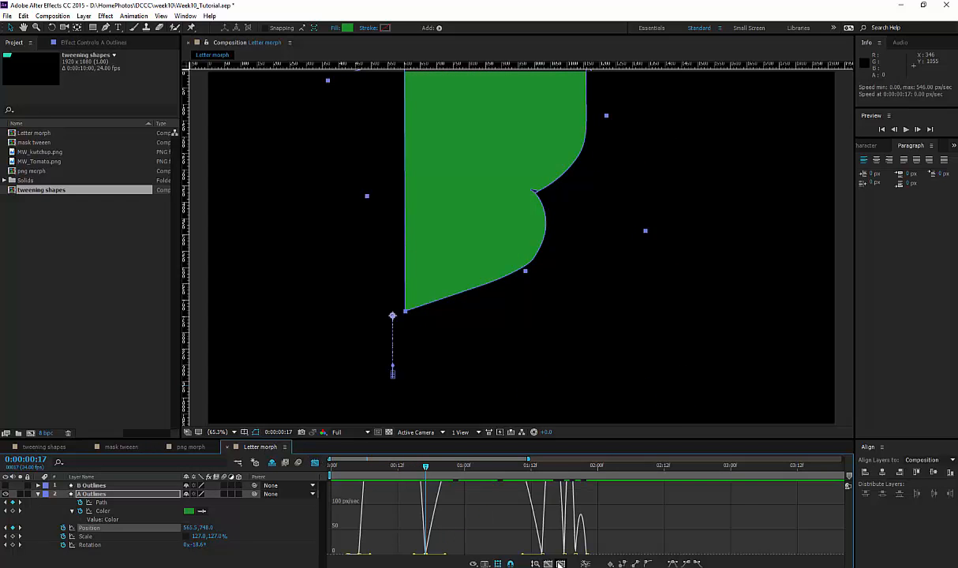
left_click(562, 564)
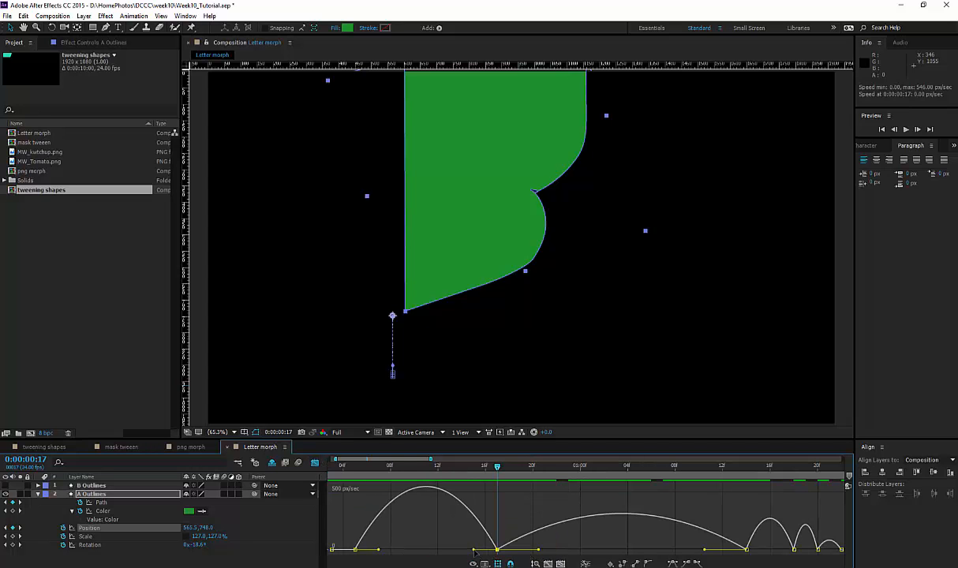
Lengthen the incoming ease and shorten the outgoing ease of the Position keyframe at 0:00:00:17 in the speed graph.
left_click_drag(474, 550, 449, 549)
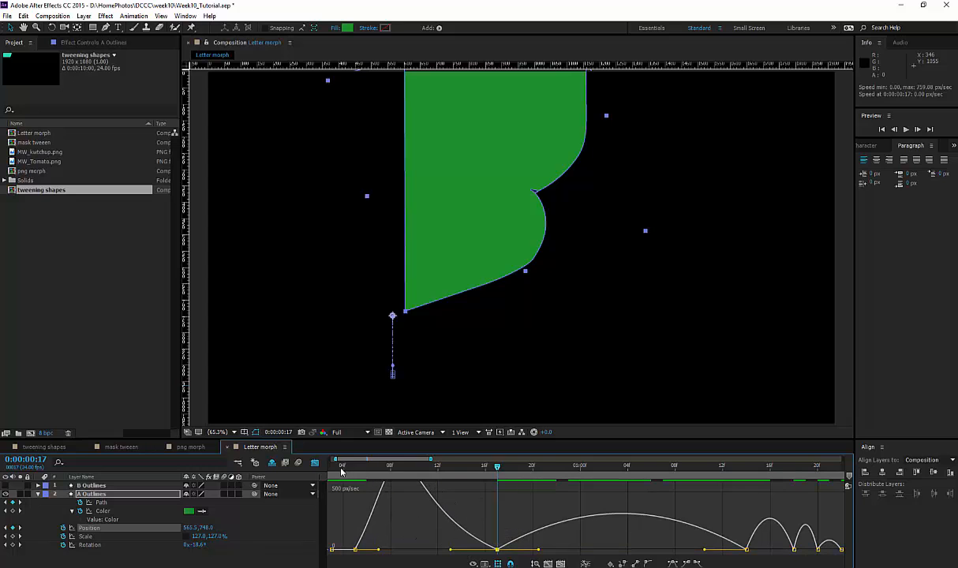
left_click_drag(368, 466, 640, 478)
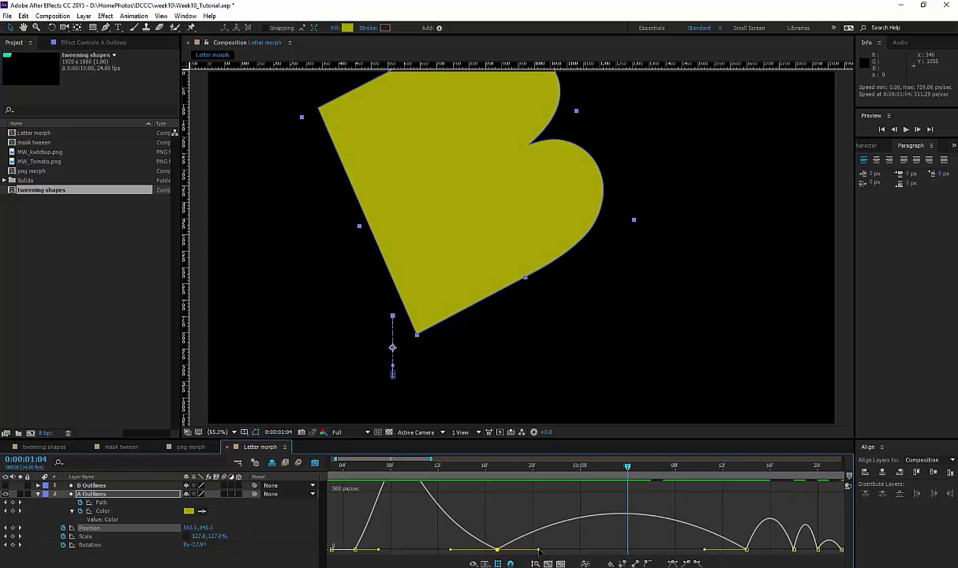
left_click_drag(538, 549, 504, 551)
left_click_drag(457, 474, 604, 472)
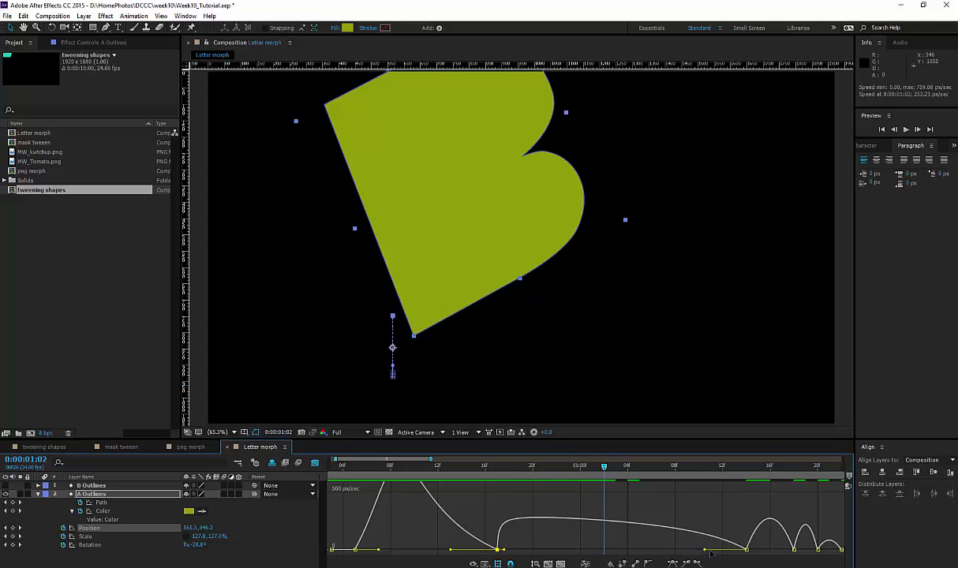
Lengthen the incoming ease of the Position keyframe at 0:00:01:14 and move that keyframe to 0:00:01:03.
left_click_drag(710, 554, 674, 550)
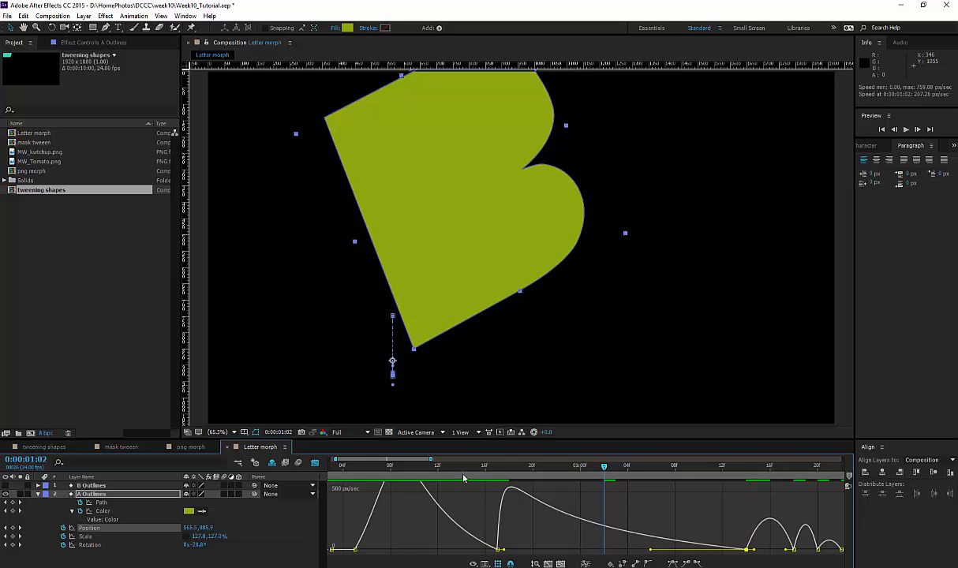
left_click_drag(474, 466, 610, 518)
left_click_drag(752, 555, 612, 554)
left_click_drag(464, 471, 606, 488)
Lengthen the ease handles of the Position keyframe at 0:00:01:03 and move the keyframe to 0:00:00:20.
mouse_move(571, 549)
left_mouse_down()
mouse_move(590, 551)
mouse_move(556, 549)
left_mouse_up()
left_click_drag(645, 551, 689, 550)
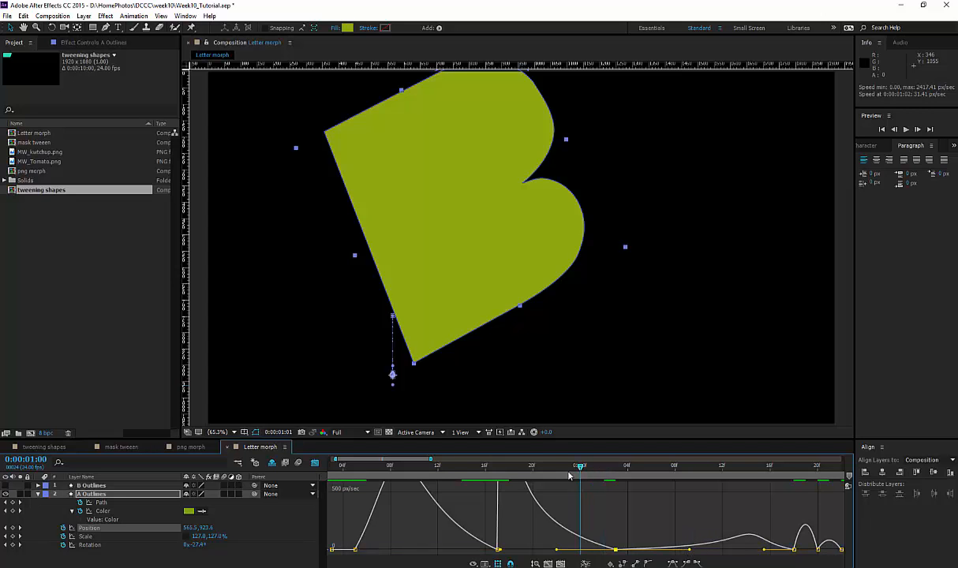
left_click_drag(569, 474, 619, 486)
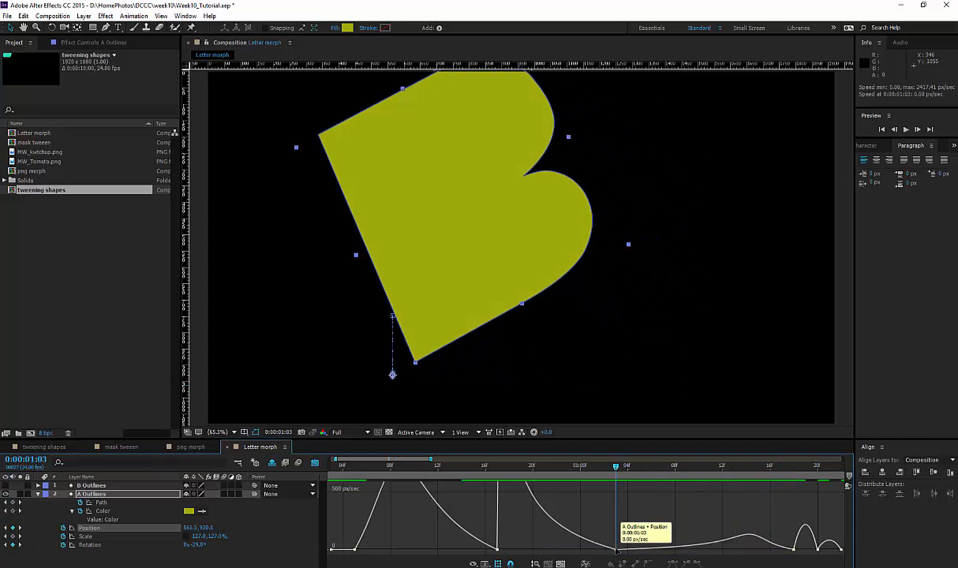
left_click_drag(616, 550, 579, 552)
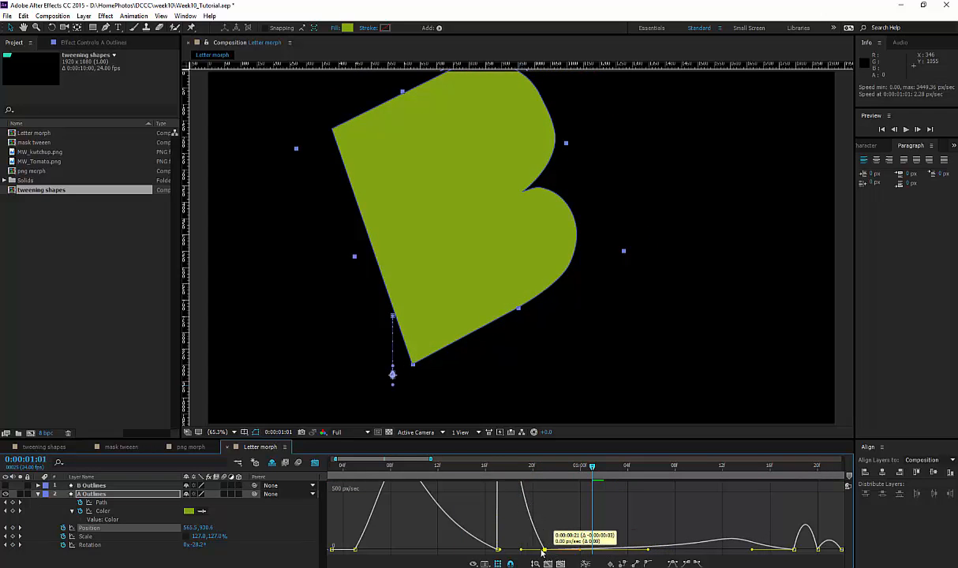
left_click_drag(455, 466, 558, 487)
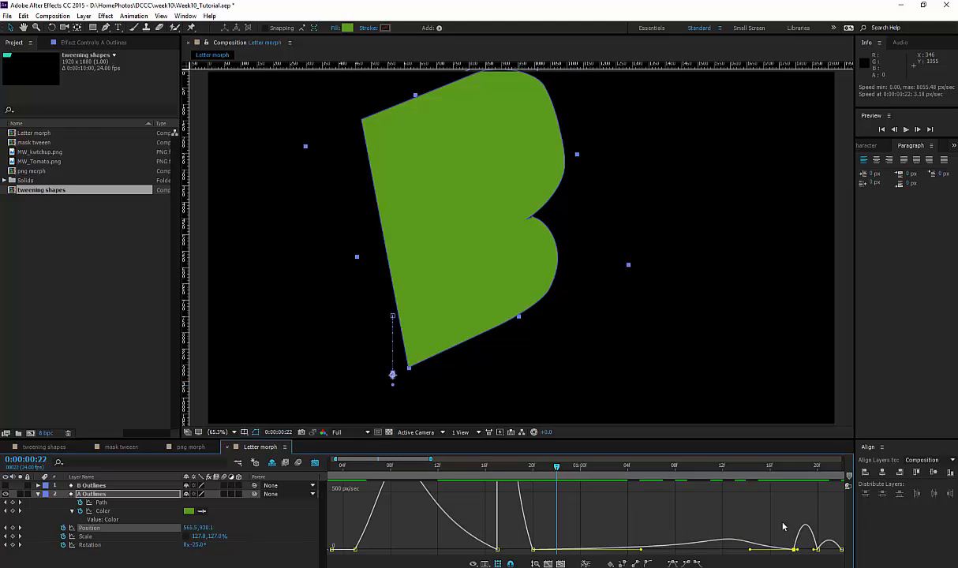
Stretch the last three Position keyframes in time so they span about 0:00:01:03 to 0:00:01:22.
left_click_drag(694, 500, 647, 548)
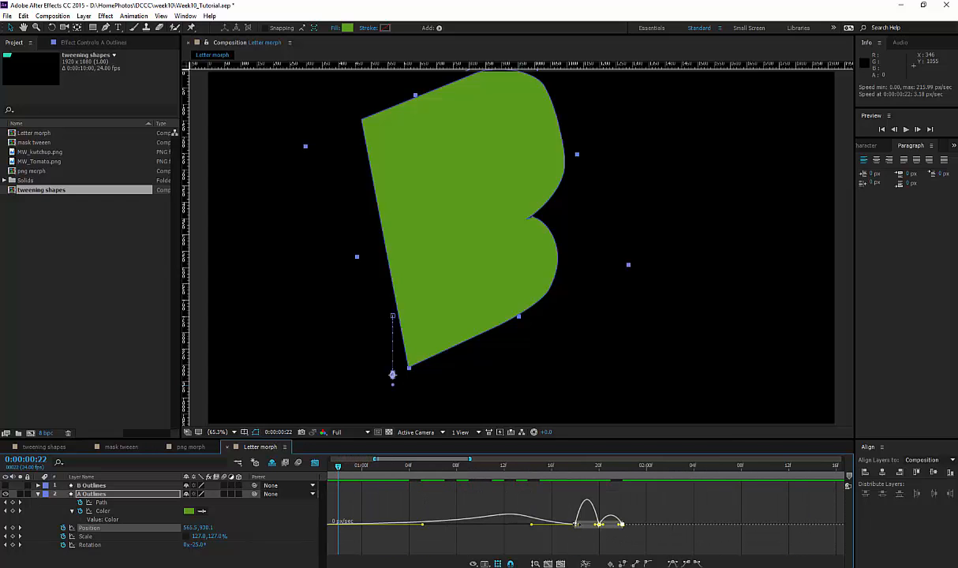
left_click_drag(575, 525, 599, 504)
left_click_drag(431, 468, 487, 478)
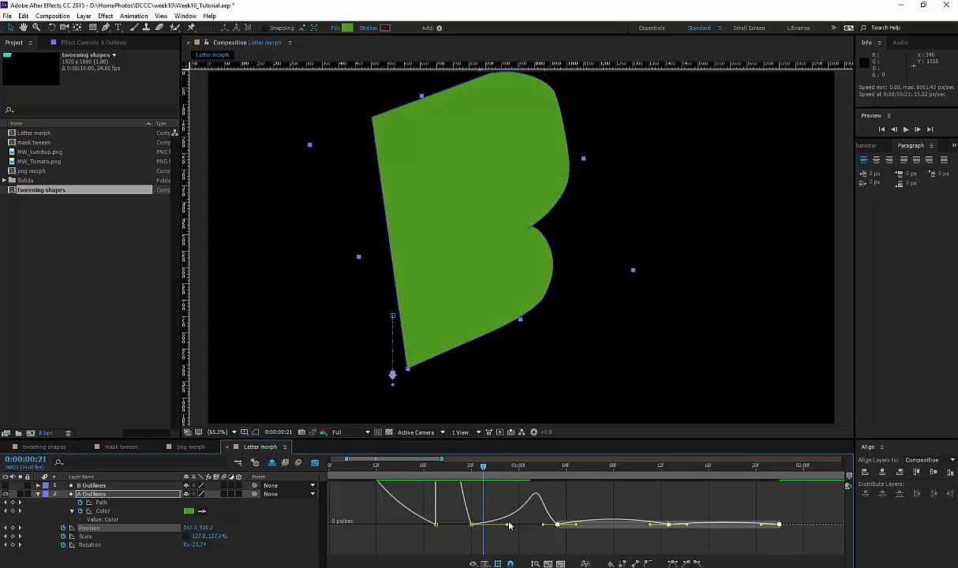
Shorten the outgoing ease at 0:00:00:20 and move the following Position keyframe to 0:00:00:21.
left_click_drag(507, 524, 484, 527)
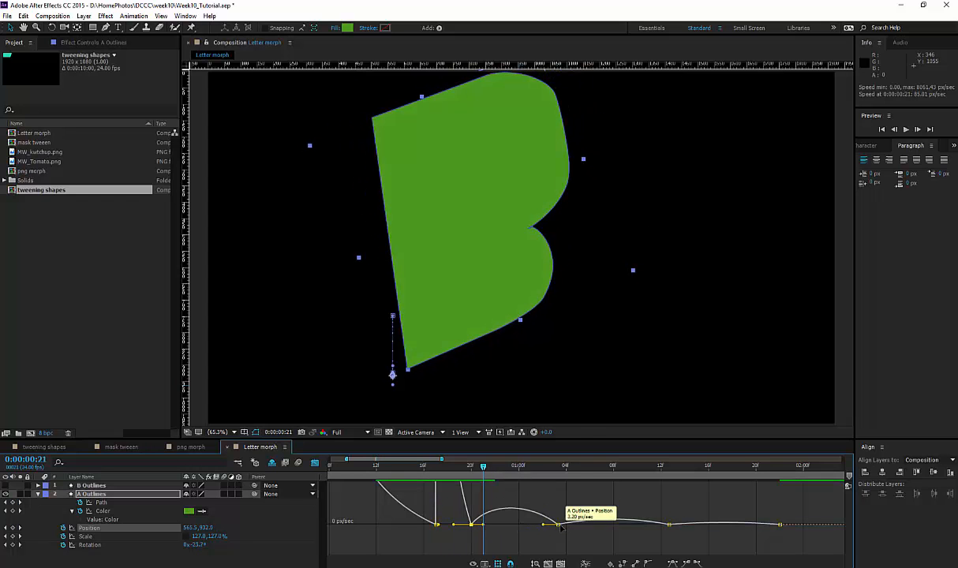
left_click_drag(558, 525, 483, 525)
left_click_drag(428, 471, 553, 487)
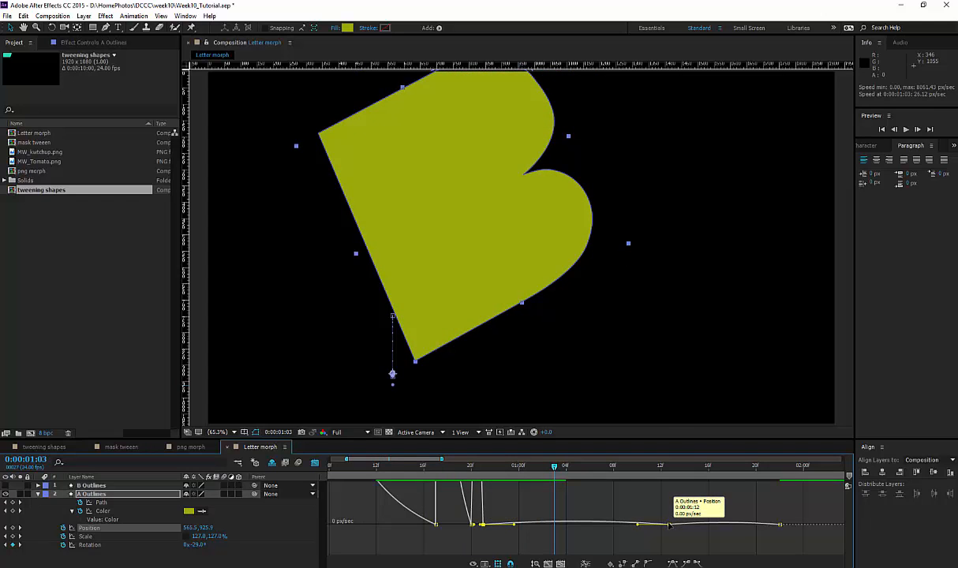
Move the two remaining Position keyframes to 0:00:00:22 and play the letter morph from the beginning.
left_click_drag(668, 525, 491, 526)
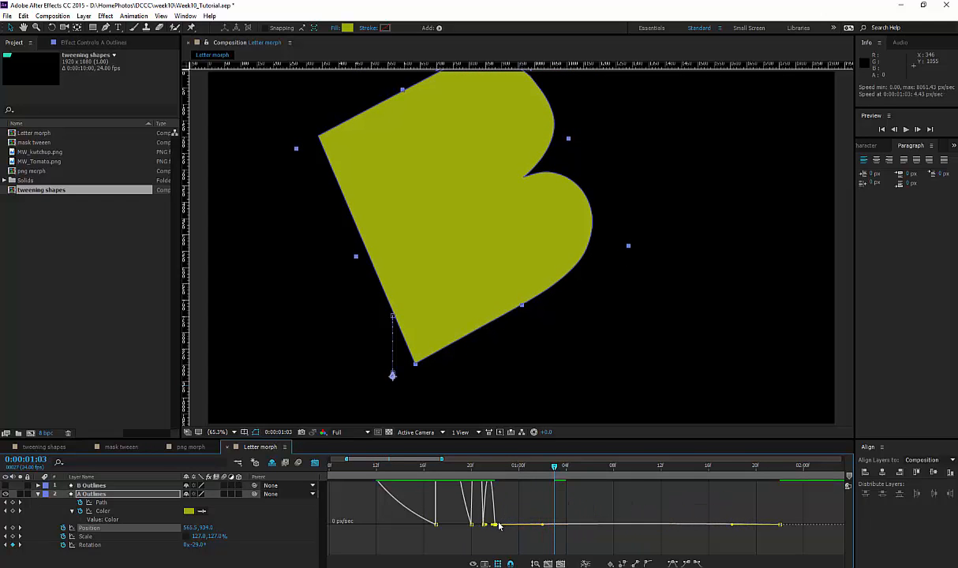
left_click_drag(419, 472, 542, 473)
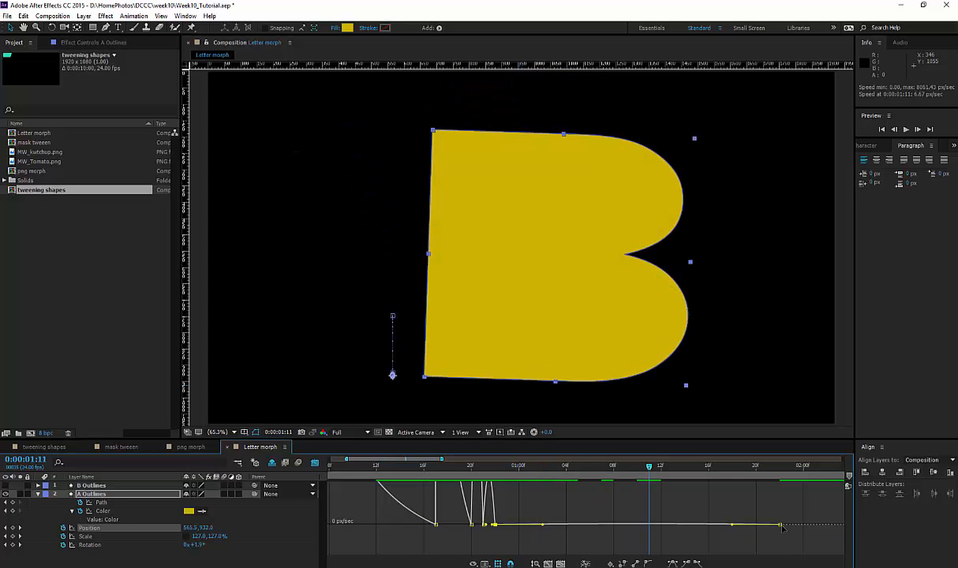
left_click_drag(780, 525, 493, 530)
left_click_drag(353, 468, 275, 452)
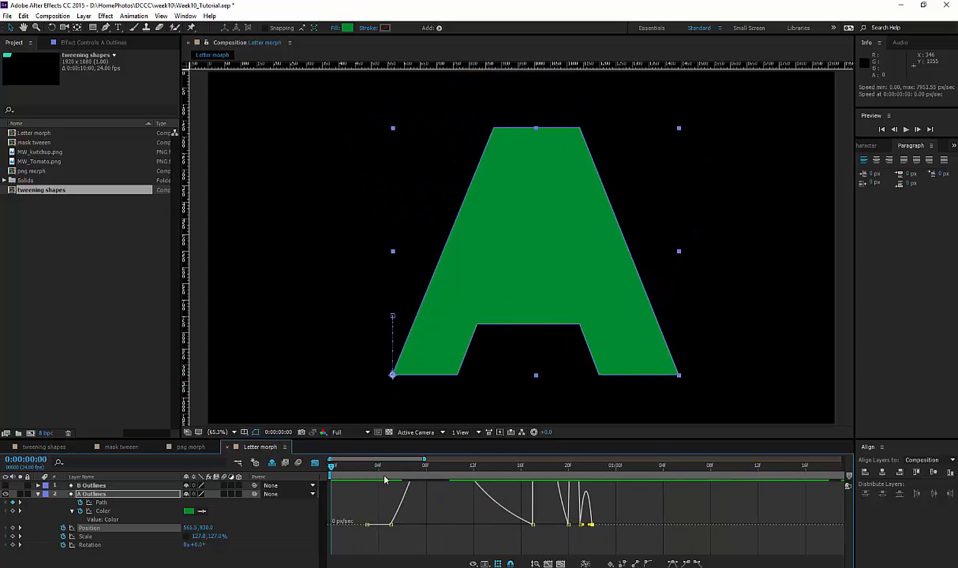
key("space")
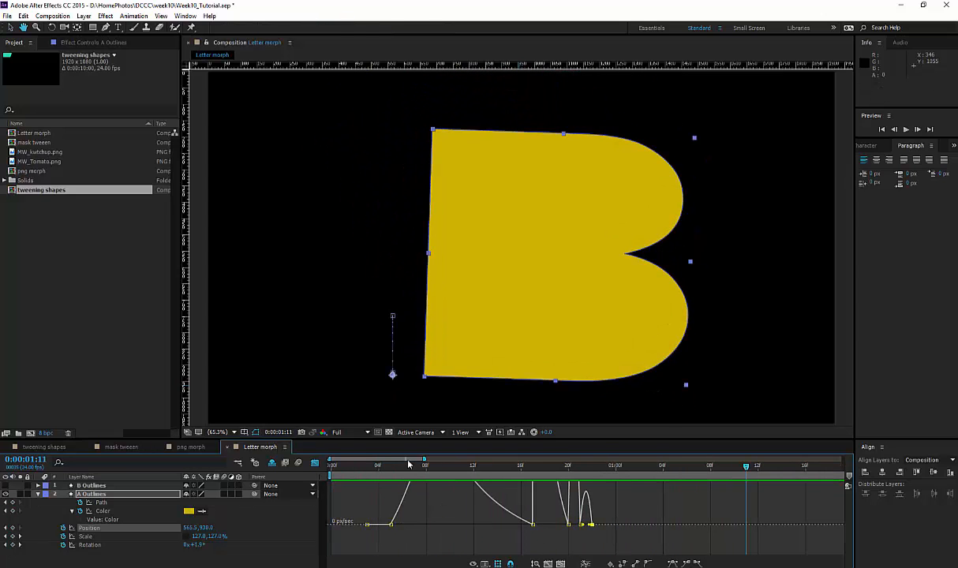
Show the Rotation speed graph of the A Outlines layer and shorten the outgoing ease of the keyframe at 0:00:00:14.
key("space")
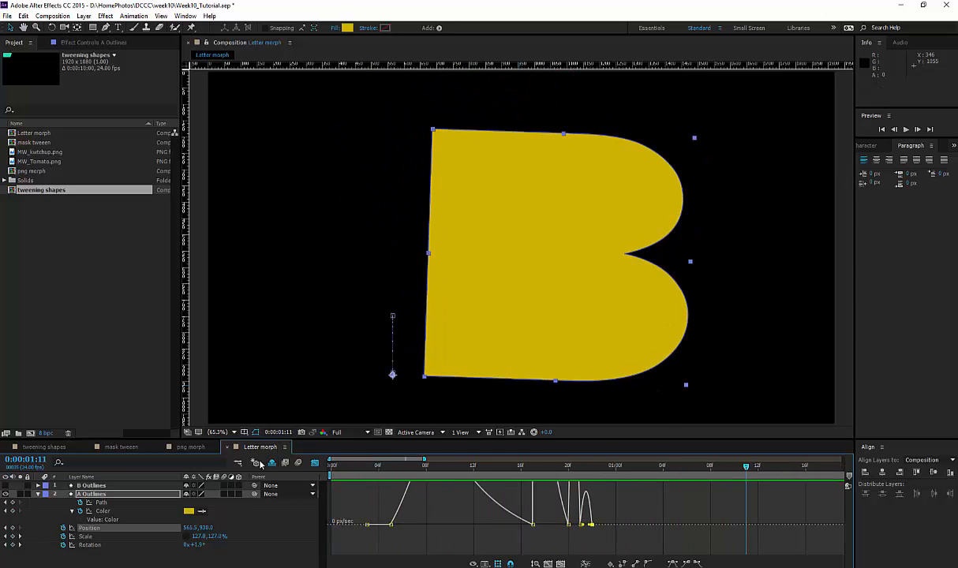
left_click(95, 495)
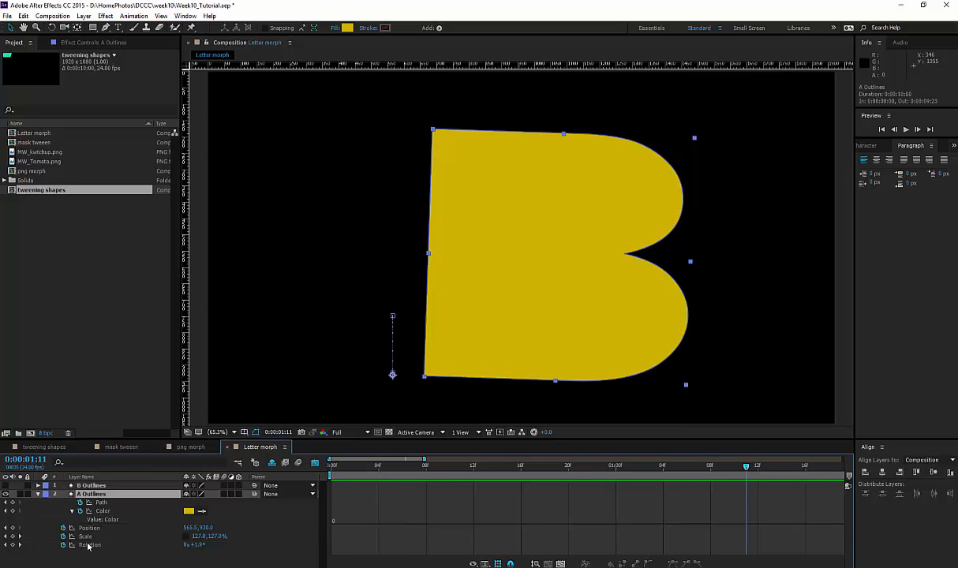
left_click(87, 546)
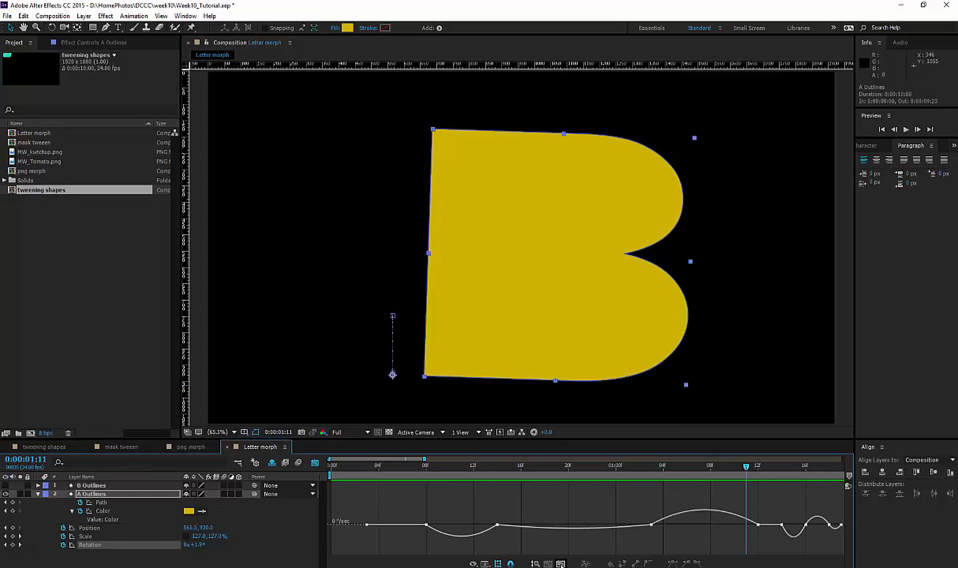
left_click(561, 564)
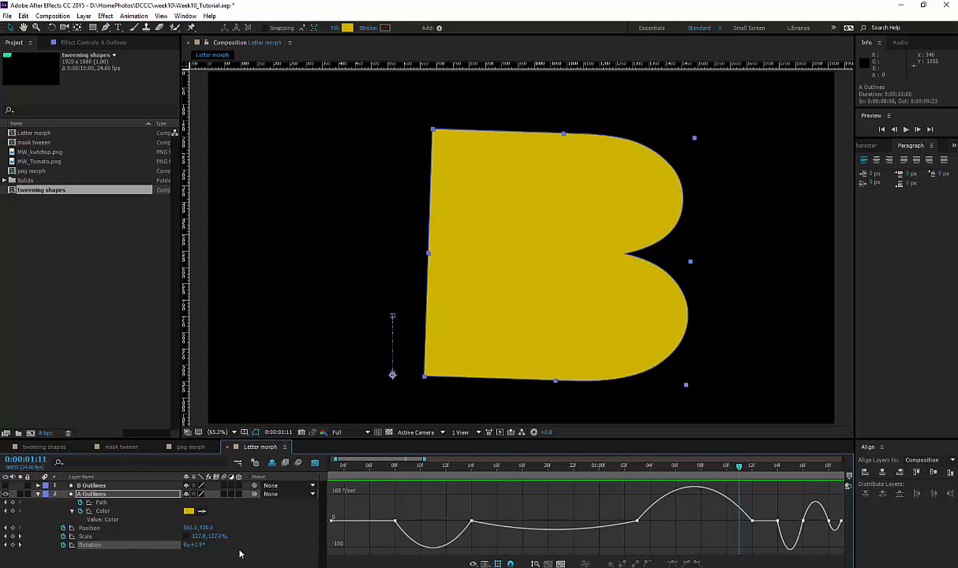
left_click_drag(393, 465, 675, 474)
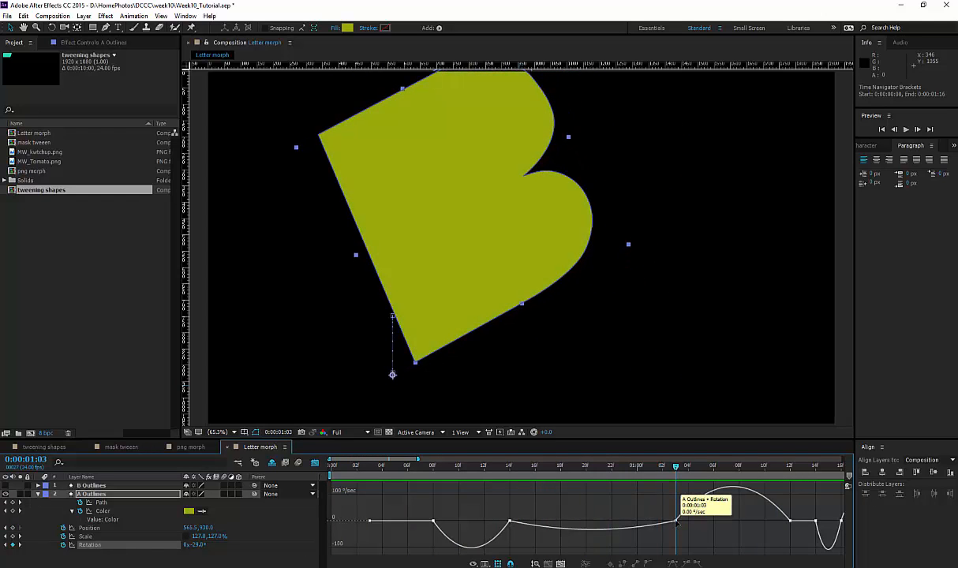
double_click(672, 523)
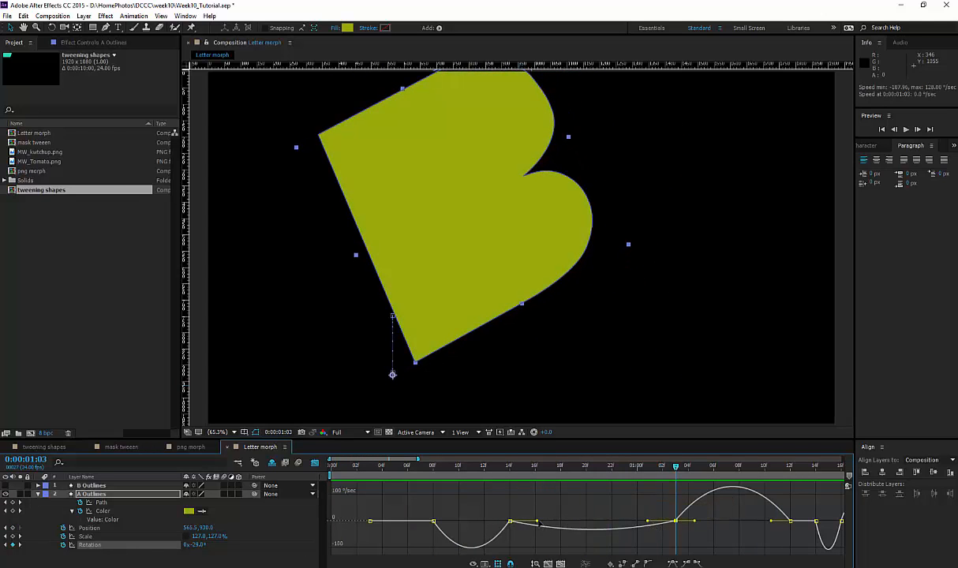
left_click_drag(537, 522, 512, 523)
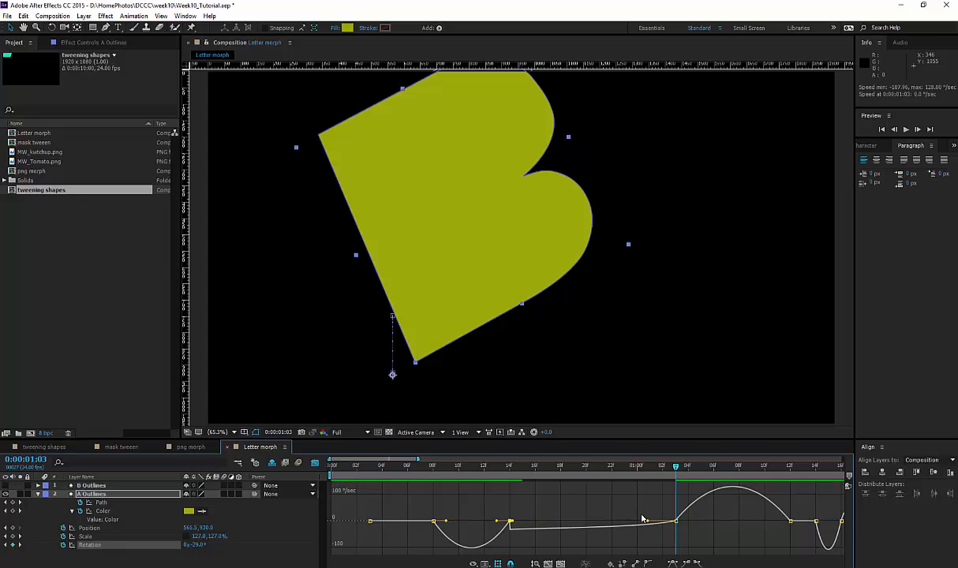
Stretch the Rotation keyframes from 0:00:01:03 onward so the first starts at about 0:00:00:17, and play the result.
left_click(675, 522)
scroll(586, 517, "right", 3)
left_click_drag(472, 486, 688, 537)
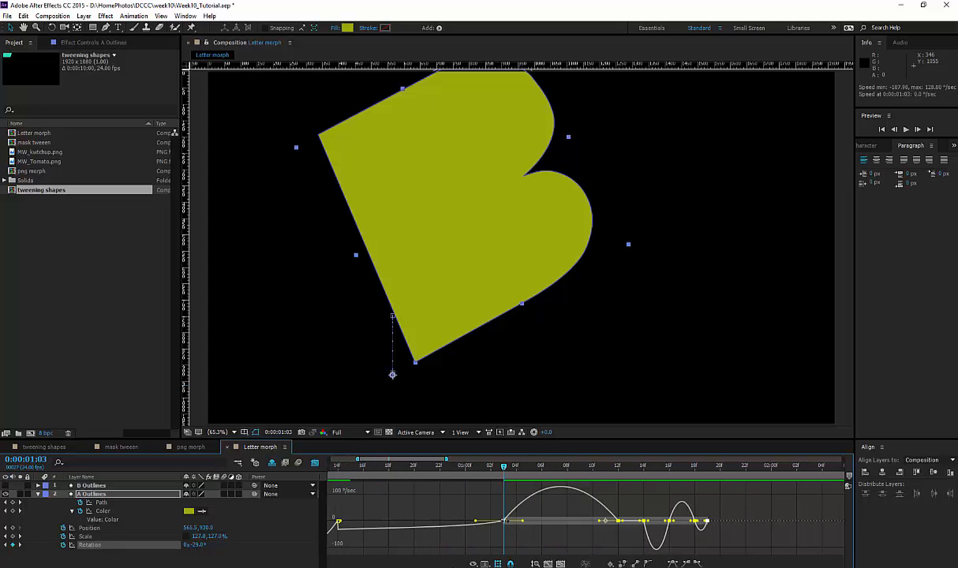
left_click_drag(503, 523, 559, 526)
key("space")
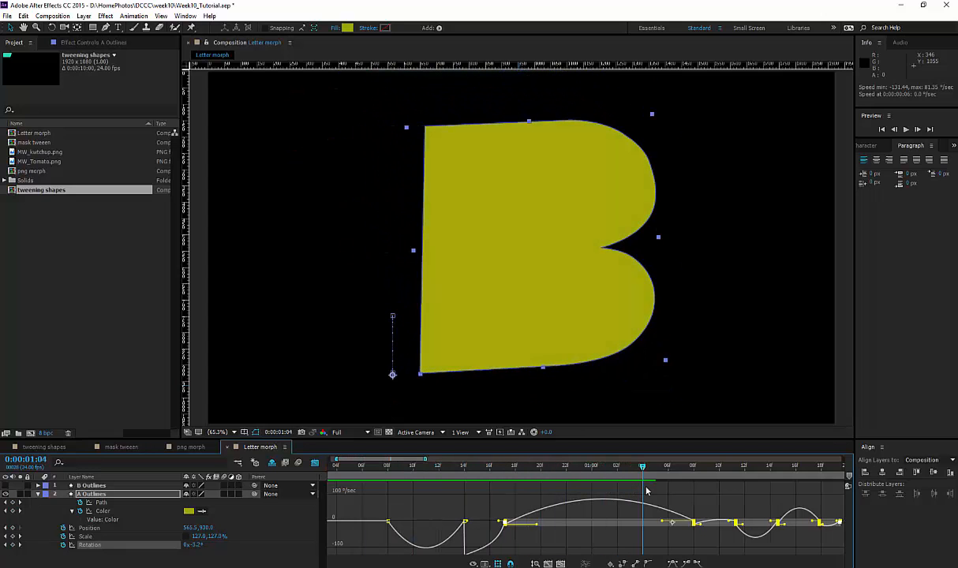
Move the Rotation keyframe at 0:00:01:08 to about 0:00:00:20 and play the animation.
left_click(694, 513)
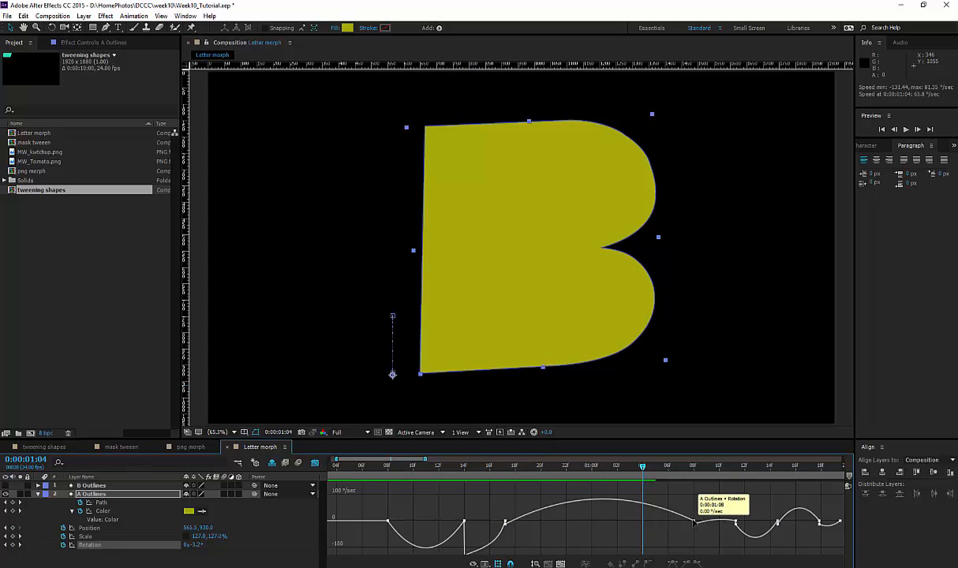
left_click_drag(694, 522, 694, 527)
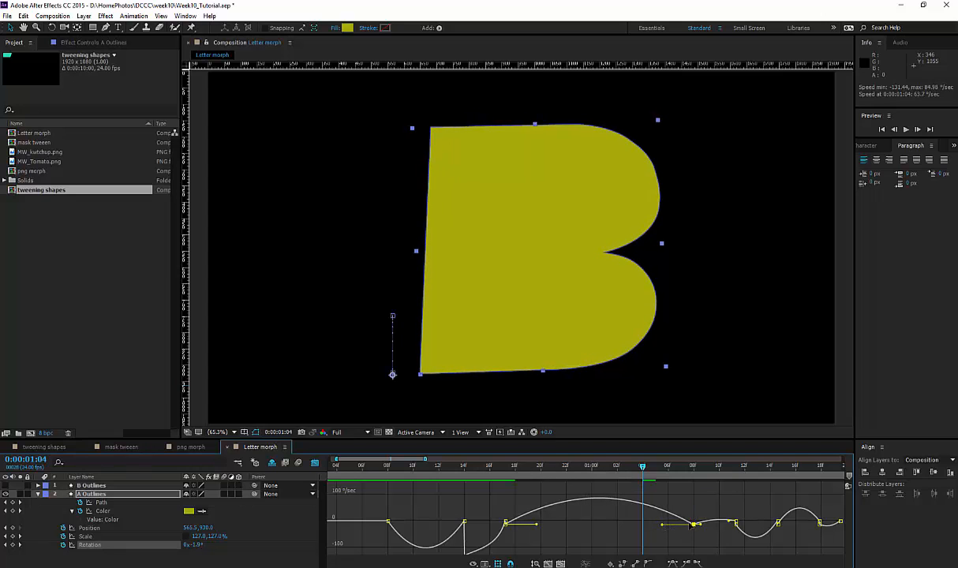
left_click_drag(694, 524, 540, 524)
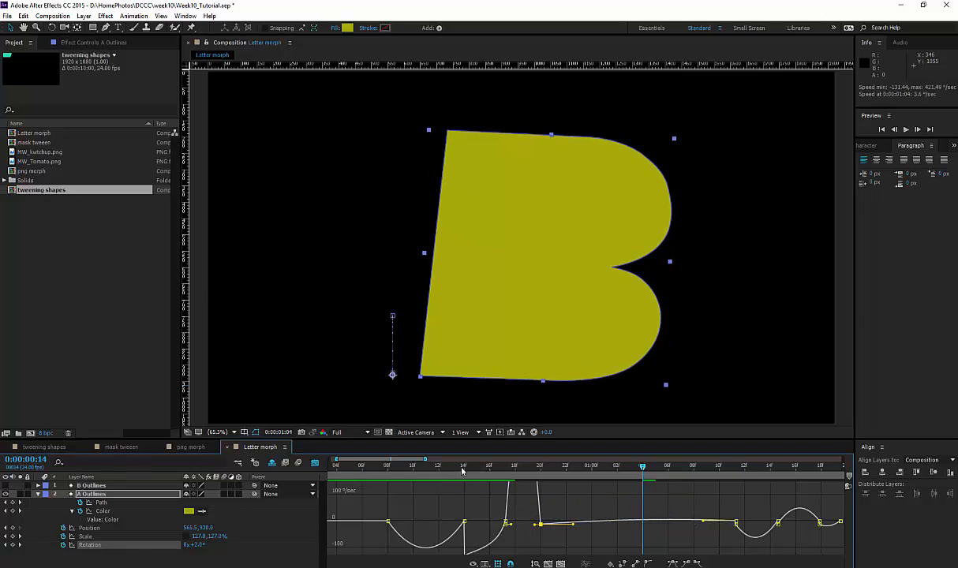
key("space")
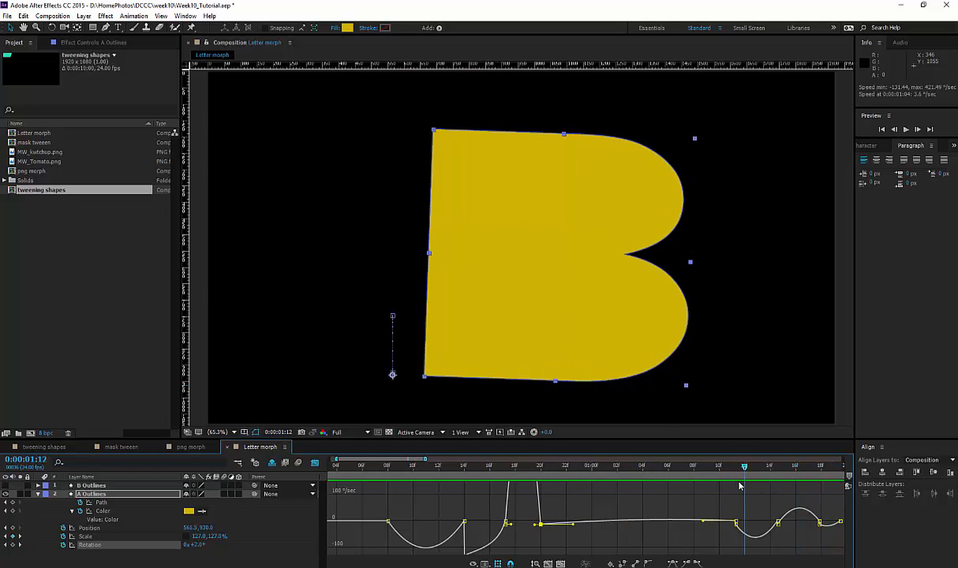
Stretch the last four Rotation keyframes and move them earlier to span about 0:00:00:23 to 0:00:01:14.
left_click_drag(739, 486, 718, 485)
left_click_drag(391, 459, 416, 459)
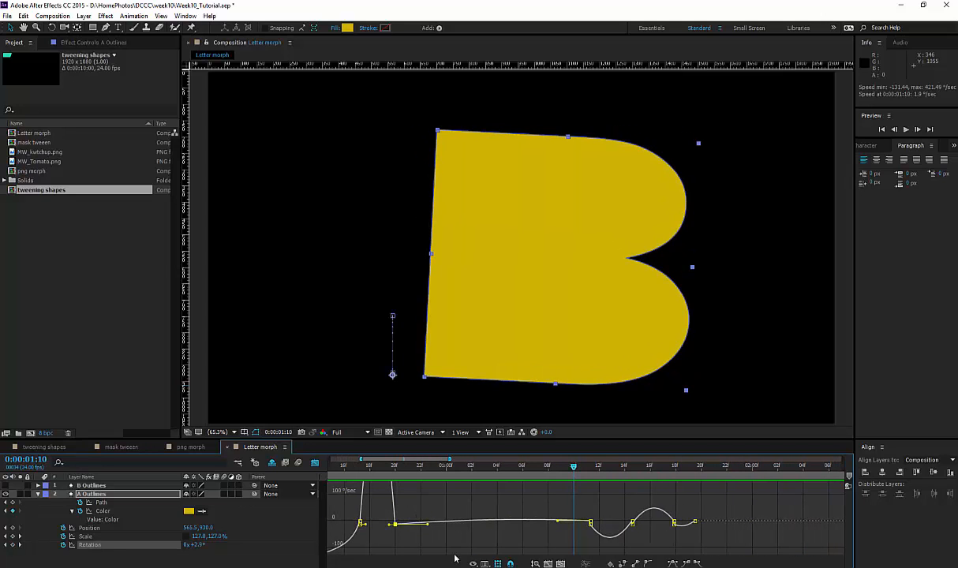
left_click_drag(543, 487, 698, 534)
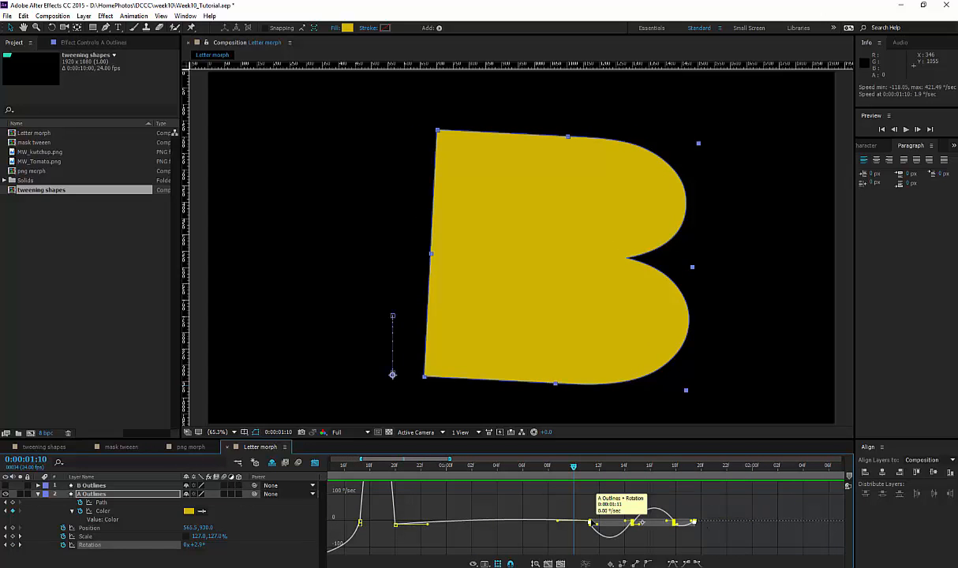
left_click_drag(590, 522, 513, 521)
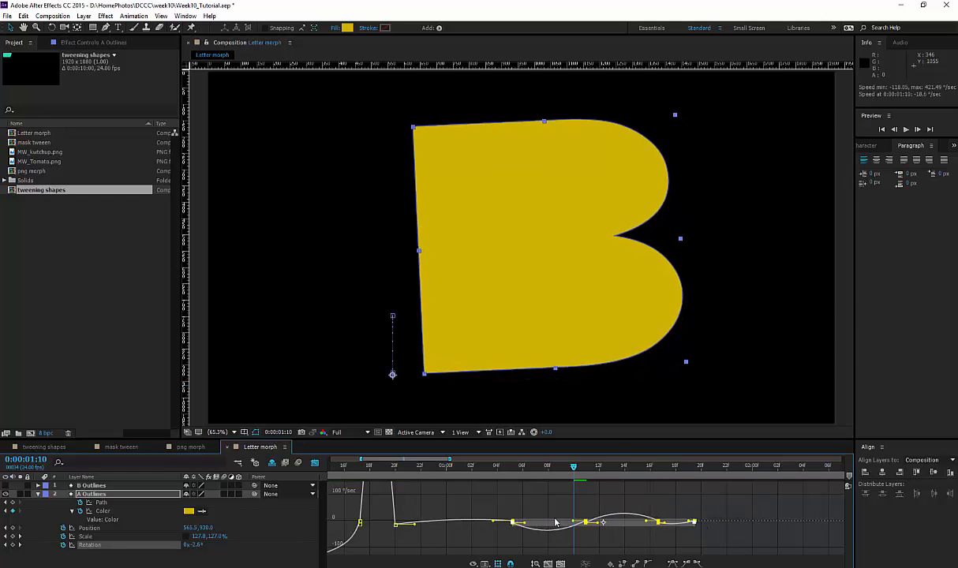
left_click_drag(586, 522, 510, 521)
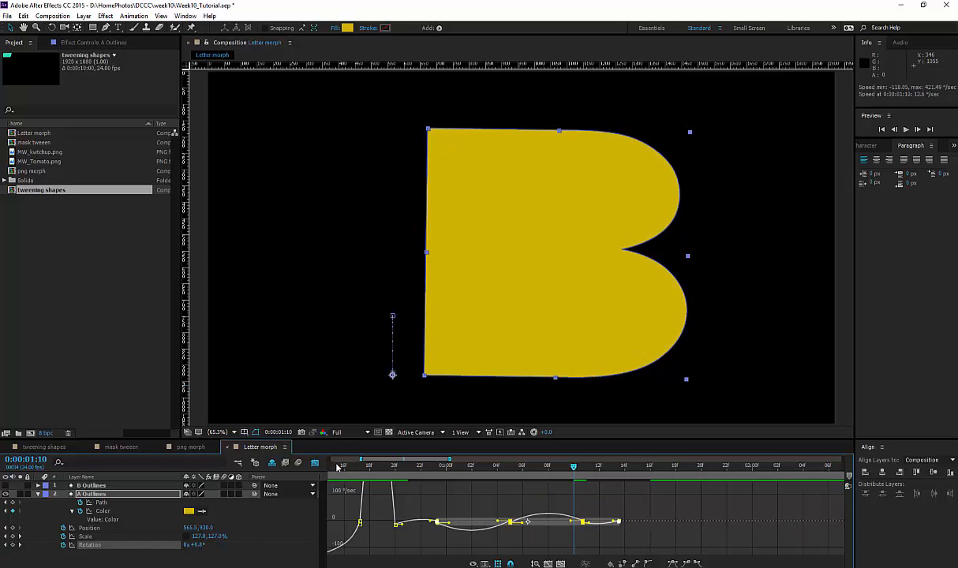
Lengthen the incoming ease of the last four Rotation keyframes and check the motion and keyframe timing.
left_click_drag(357, 471, 600, 482)
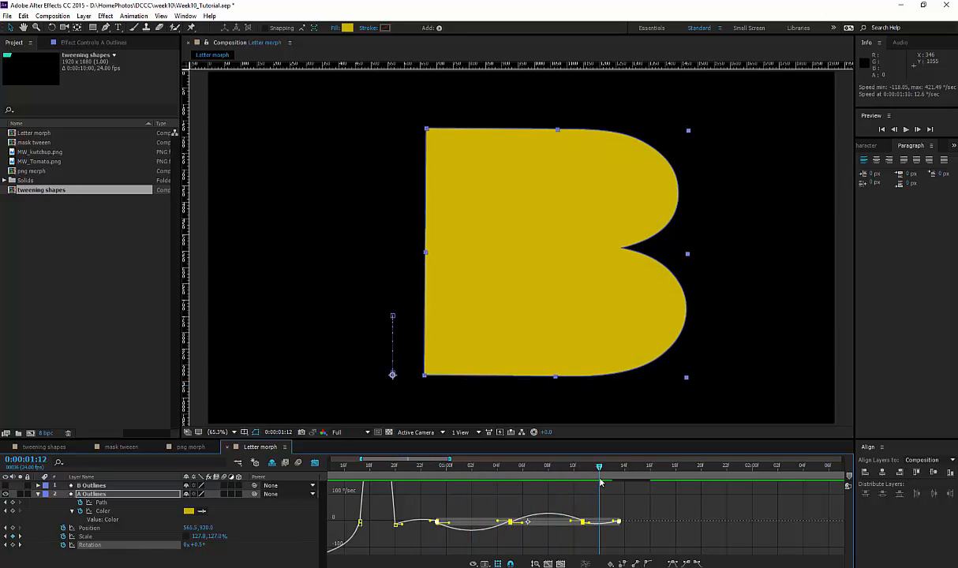
left_click_drag(615, 522, 600, 521)
left_click(423, 480)
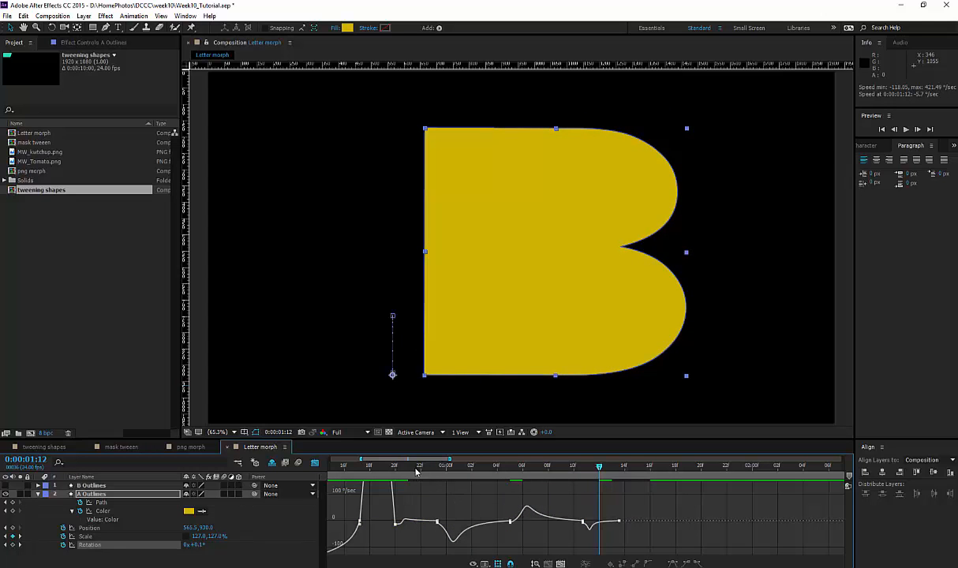
left_click_drag(417, 471, 615, 490)
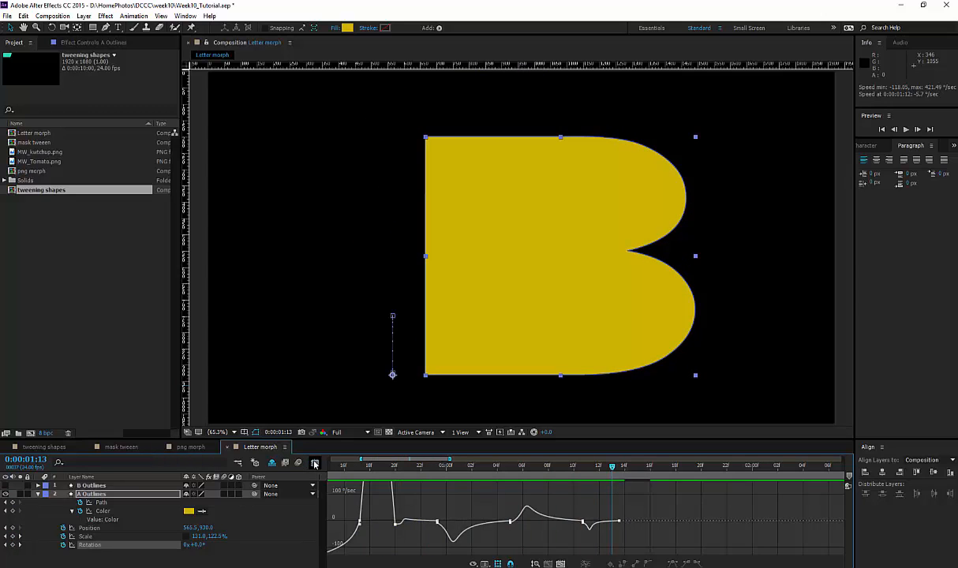
left_click(314, 463)
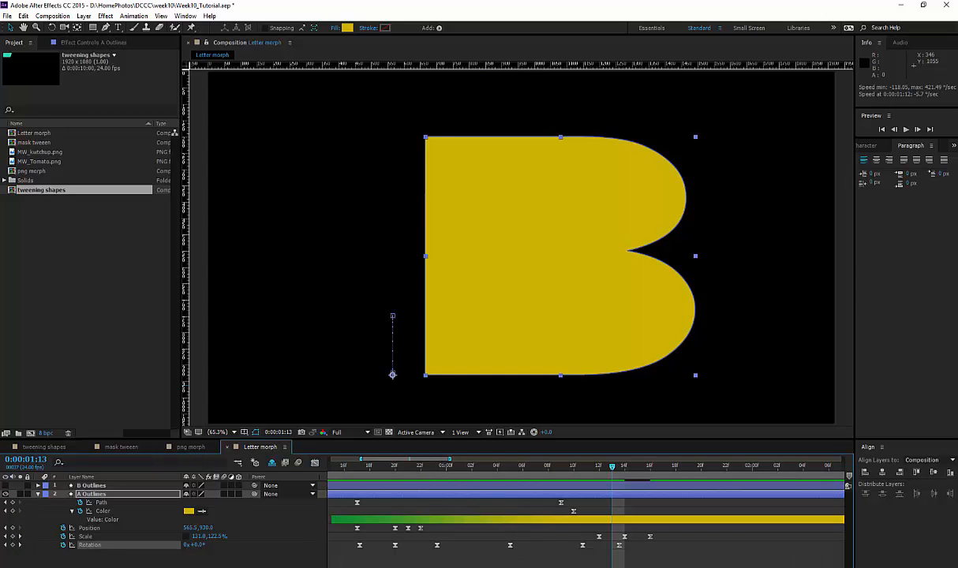
left_click(314, 463)
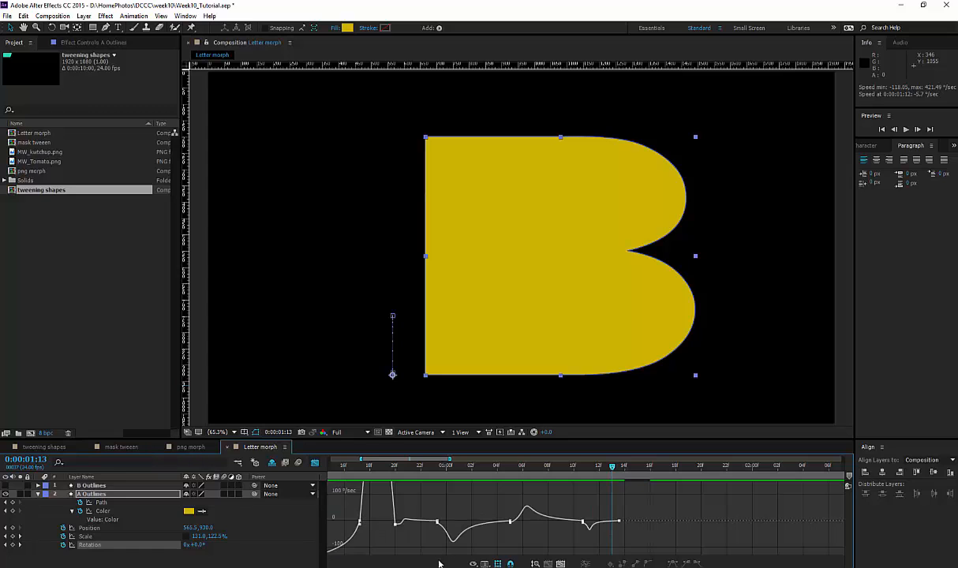
Show the Scale speed graph of the A Outlines layer with all its keyframes fitted in view.
left_click(83, 537)
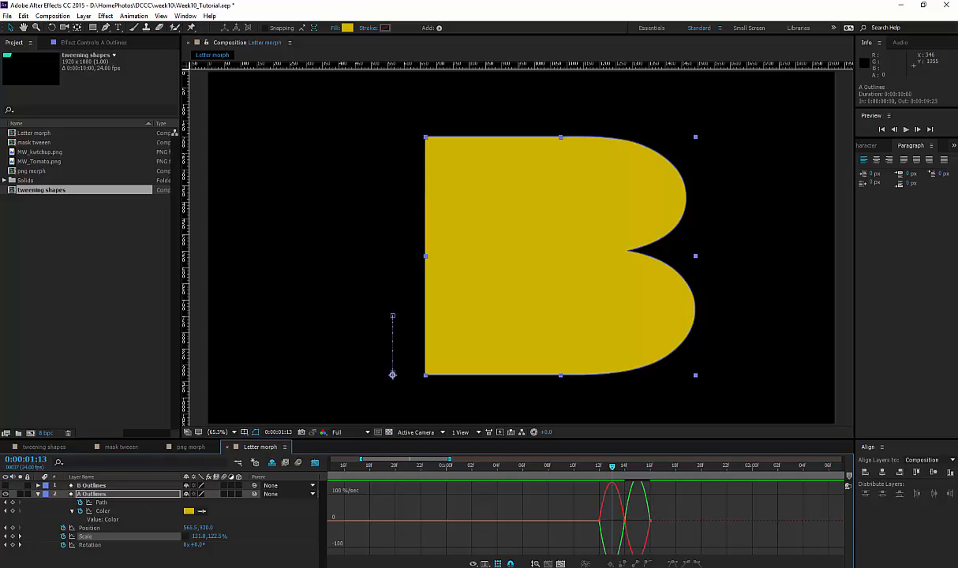
left_click(560, 564)
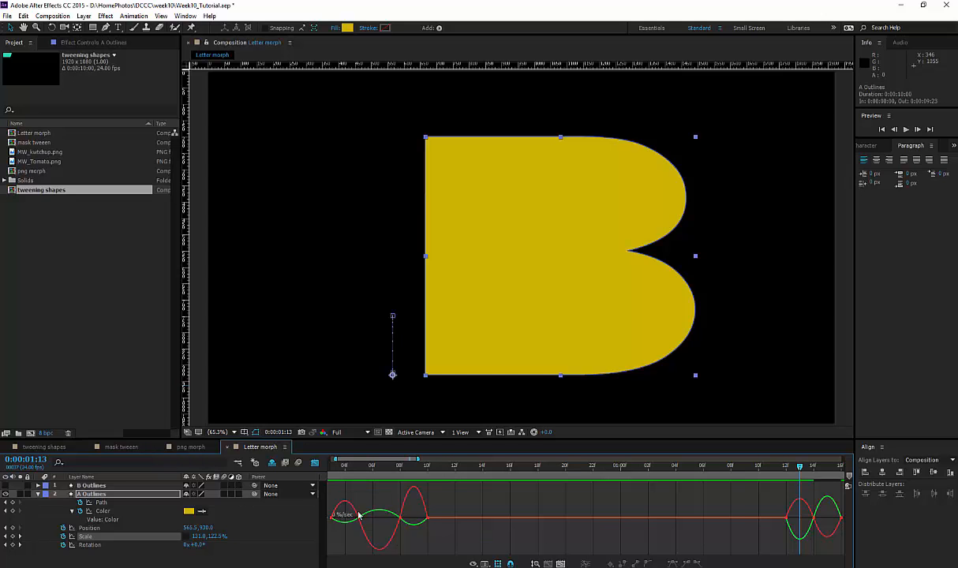
left_click_drag(353, 470, 386, 479)
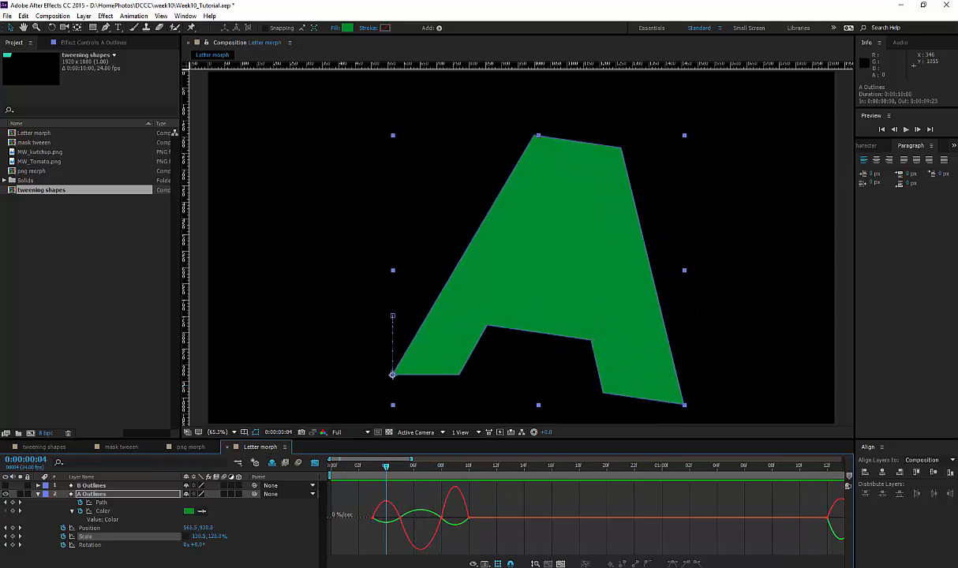
left_click(485, 564)
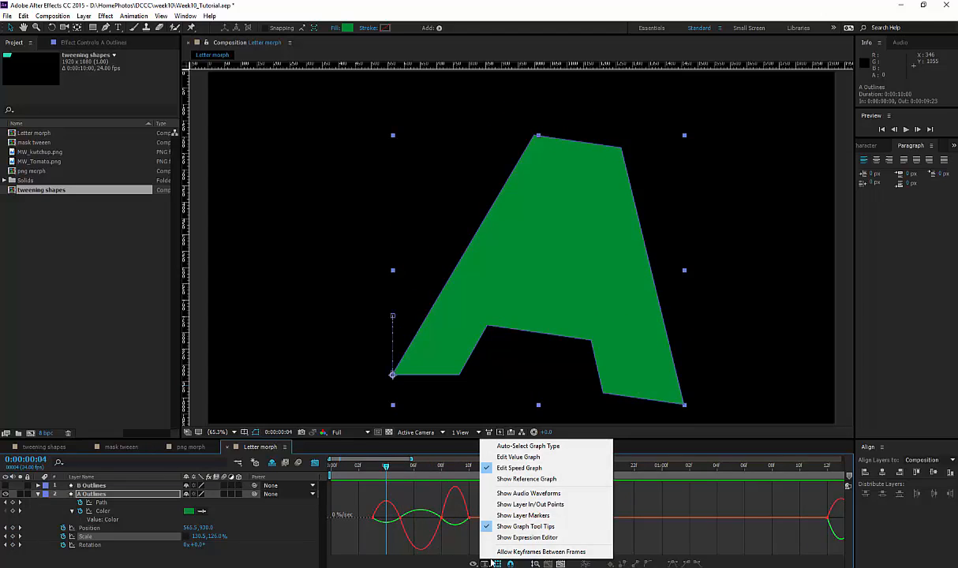
left_click(510, 468)
Lengthen the incoming ease and shorten the outgoing ease of the Scale keyframe at 0:00:00:10.
left_click_drag(375, 472, 465, 480)
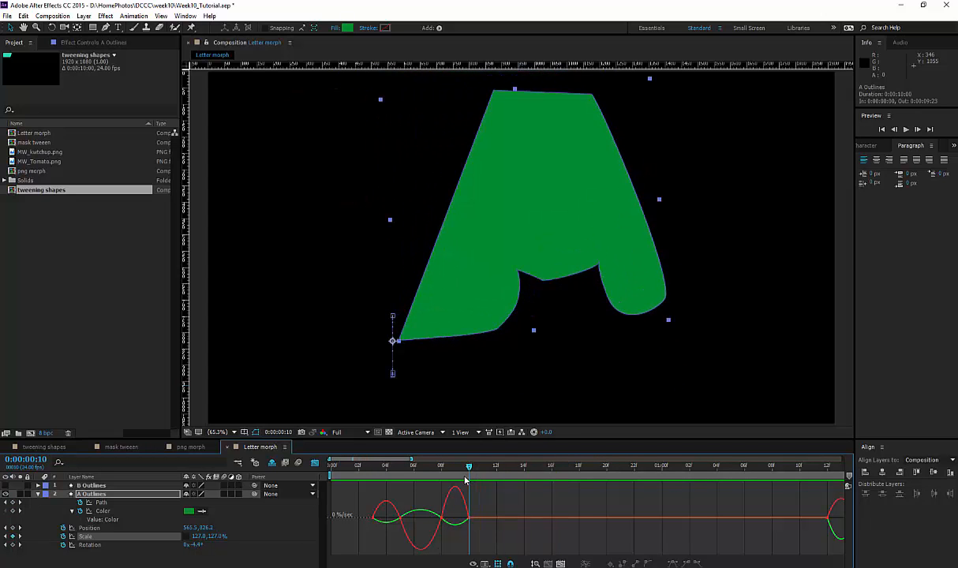
left_click(466, 518)
left_click_drag(464, 518, 453, 519)
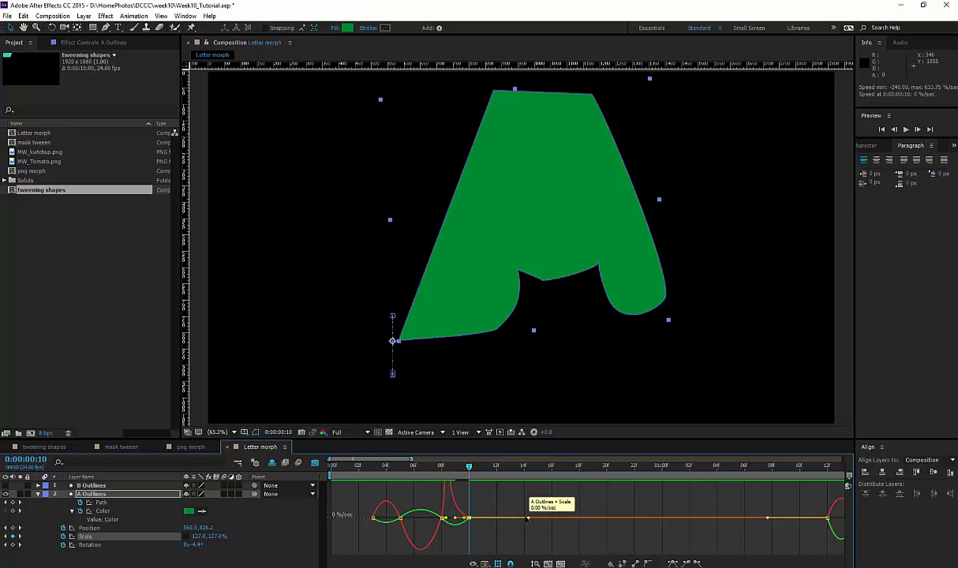
left_click_drag(528, 518, 494, 517)
Lengthen the incoming ease of the Scale keyframe at 0:00:01:12.
left_click_drag(441, 474, 717, 465)
left_click(836, 528)
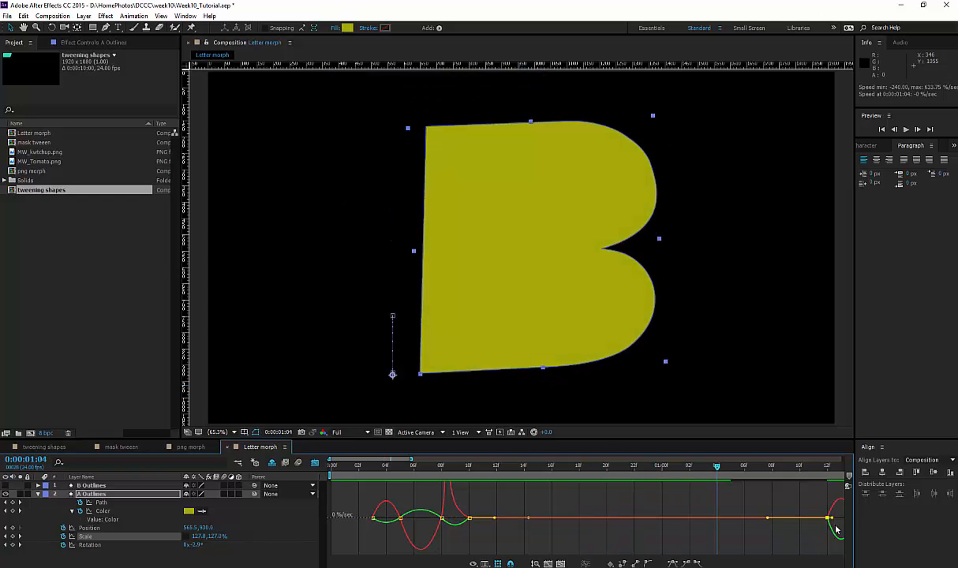
left_click_drag(767, 518, 673, 519)
Return from the graph to the layer keyframes, play the letter morph from the beginning and examine its ending.
left_click_drag(662, 470, 302, 471)
left_click(314, 464)
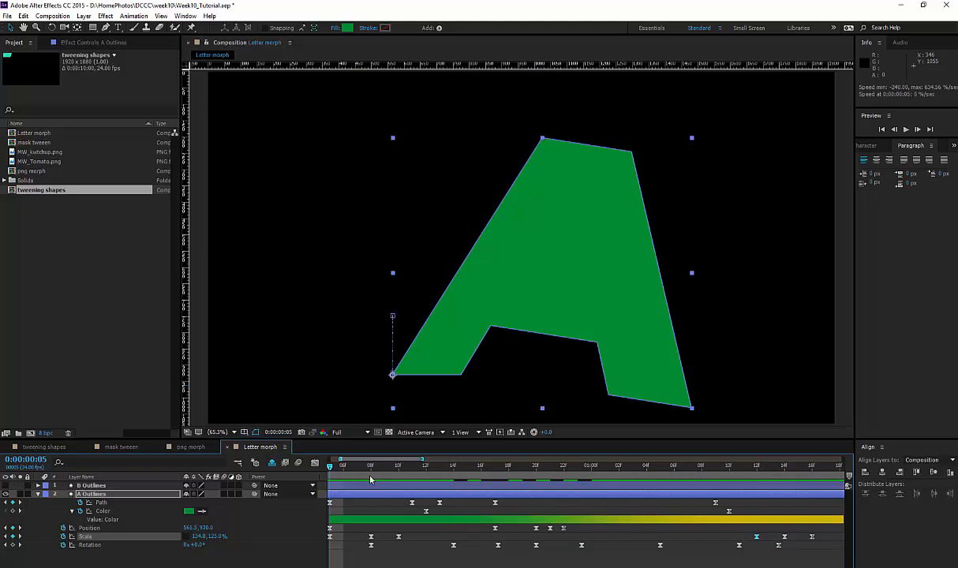
key("space")
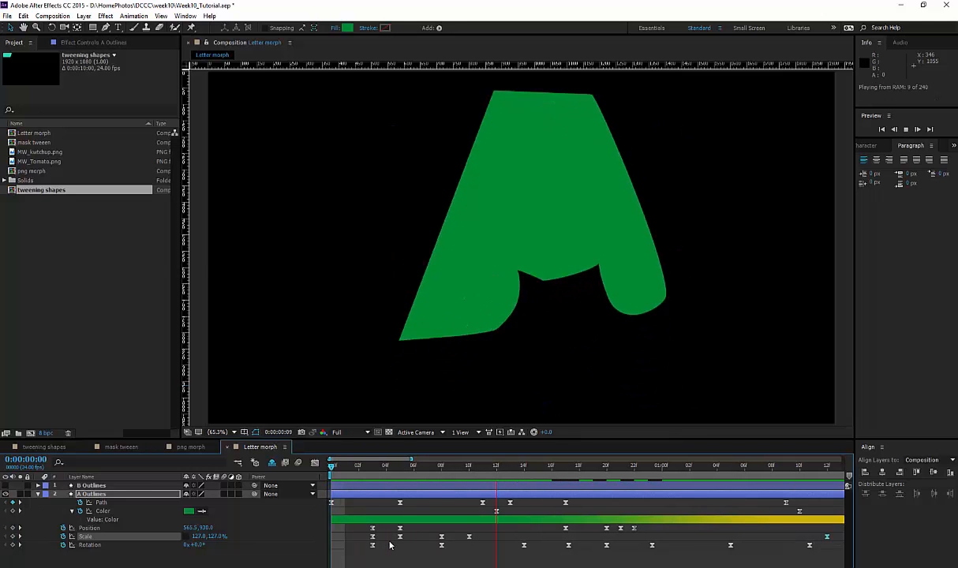
key("space")
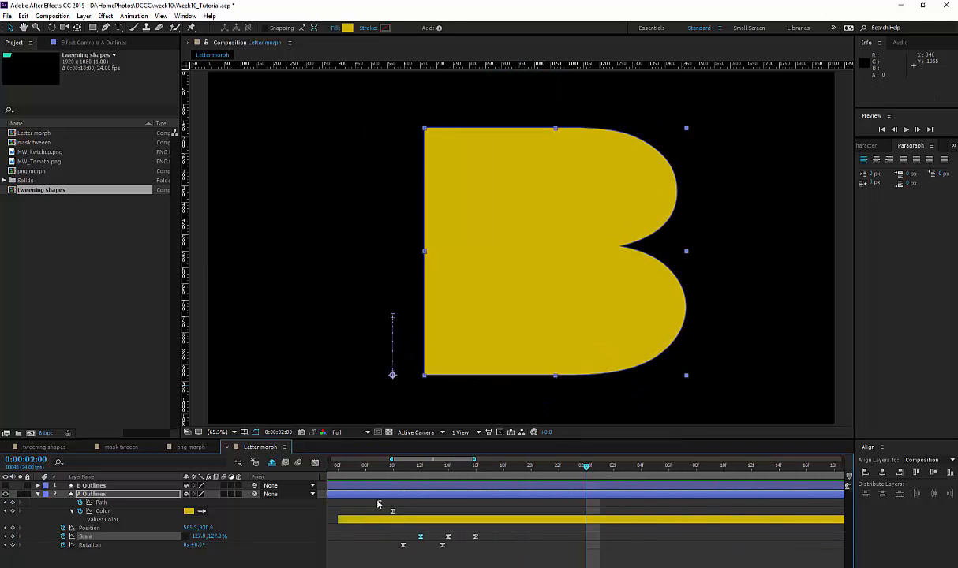
mouse_move(382, 473)
left_mouse_down()
mouse_move(339, 472)
mouse_move(483, 476)
left_mouse_up()
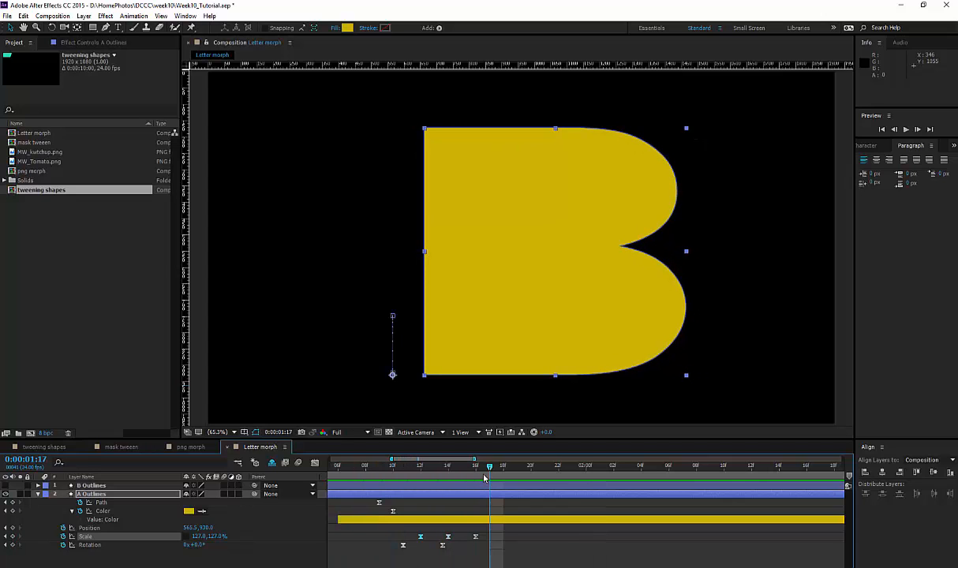
key("space")
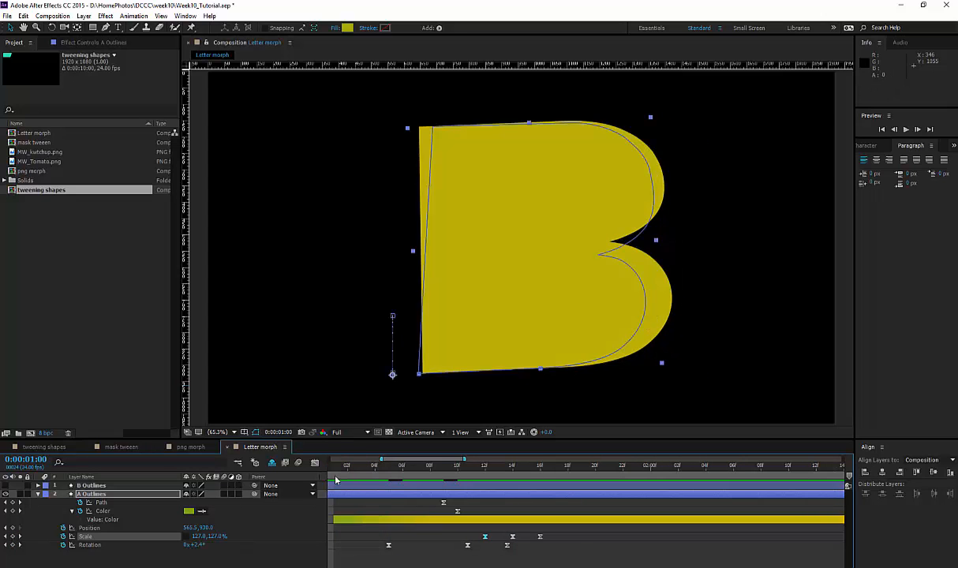
key("space")
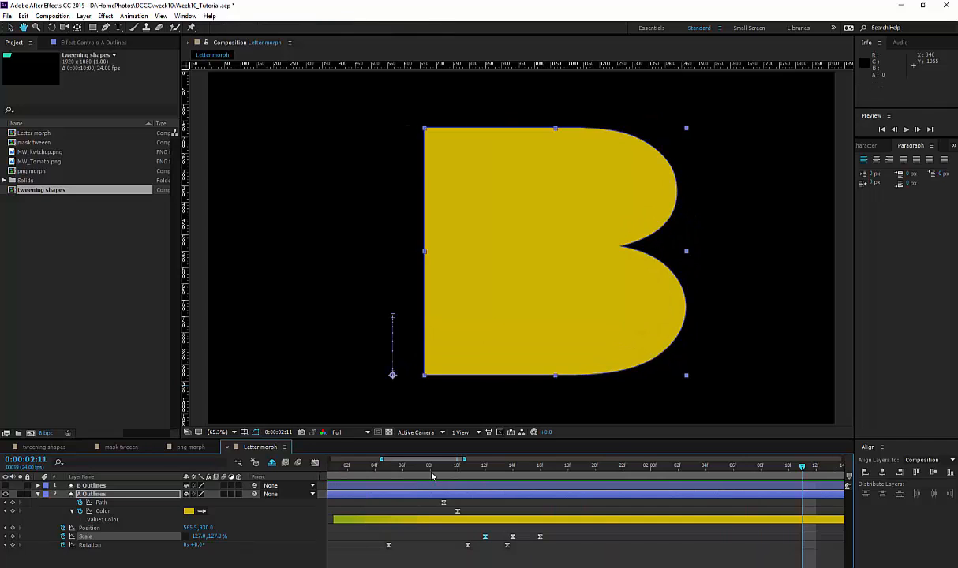
Collapse A Outlines, show the B Outlines layer and reveal the path of the second B shape in its contents.
left_click_drag(508, 484, 598, 488)
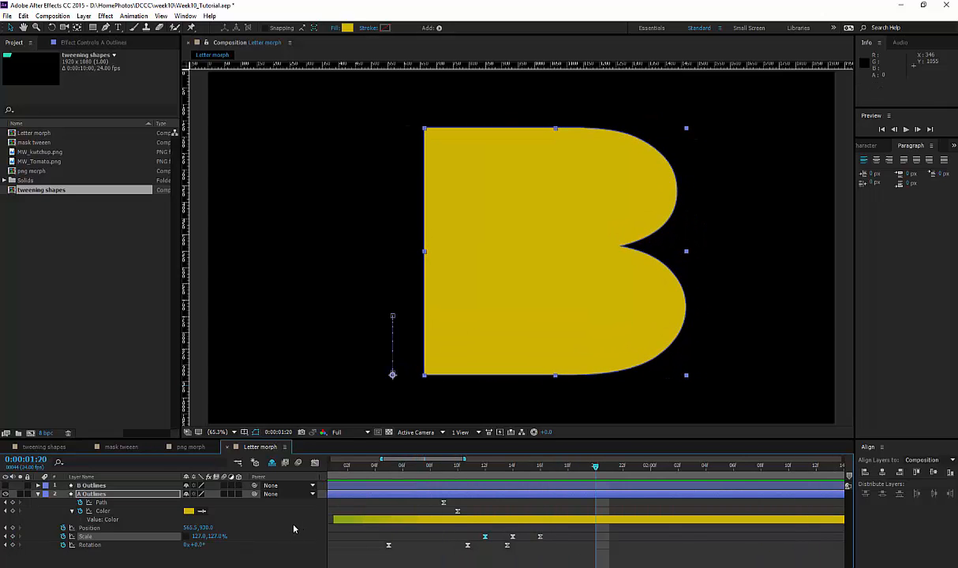
left_click(38, 494)
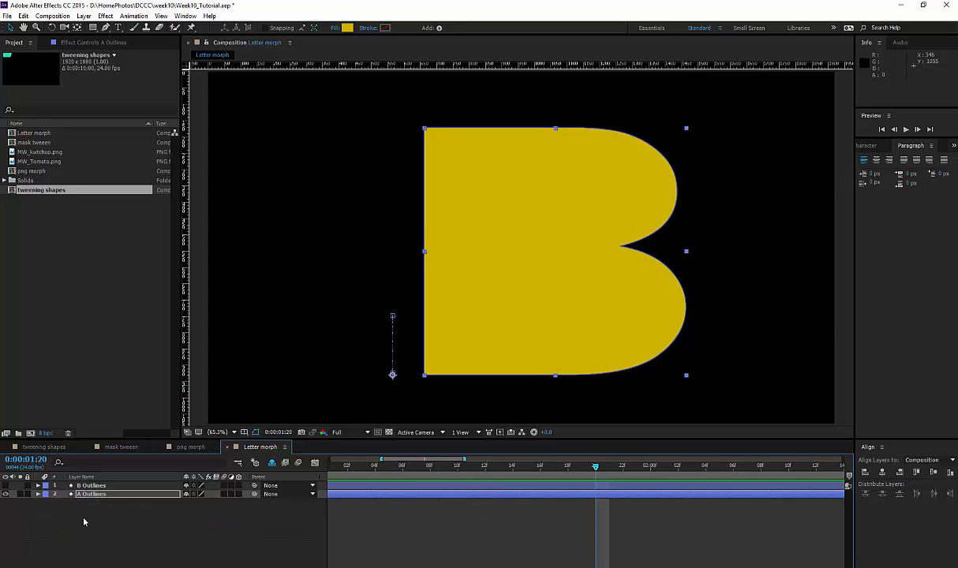
left_click(37, 485)
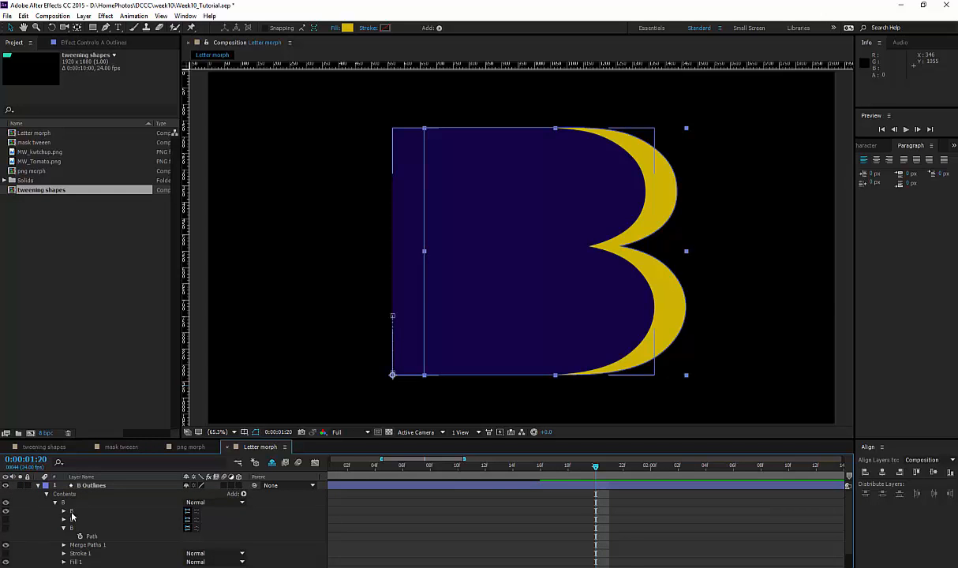
left_click(71, 519)
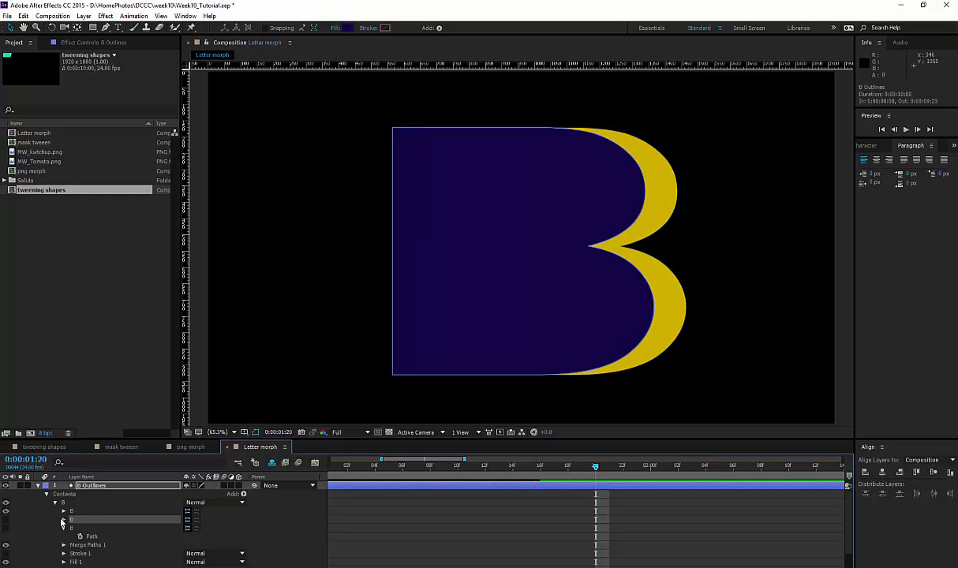
left_click(63, 520)
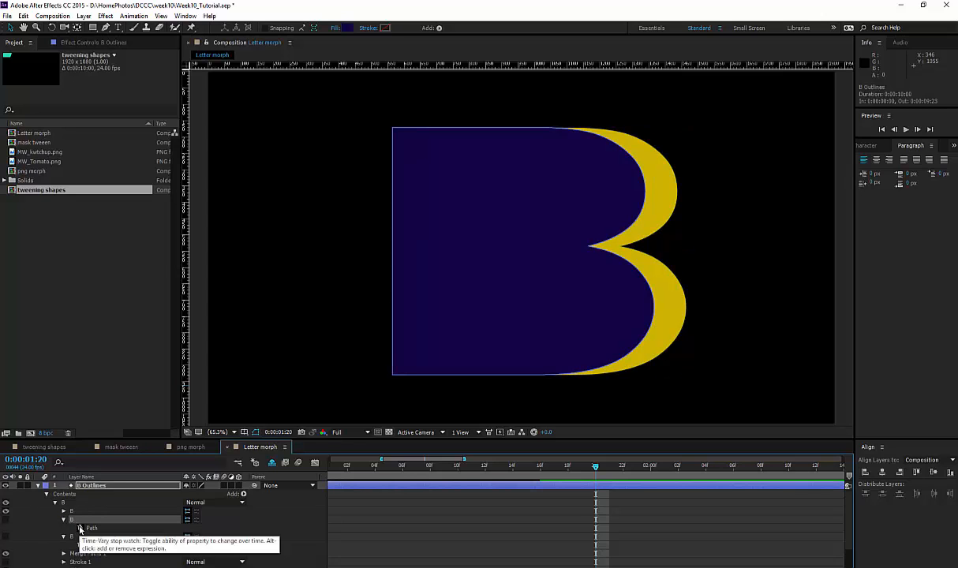
Make the second B shape, the letter's upper hole, visible and copy a keyframe of its path.
left_click(6, 520)
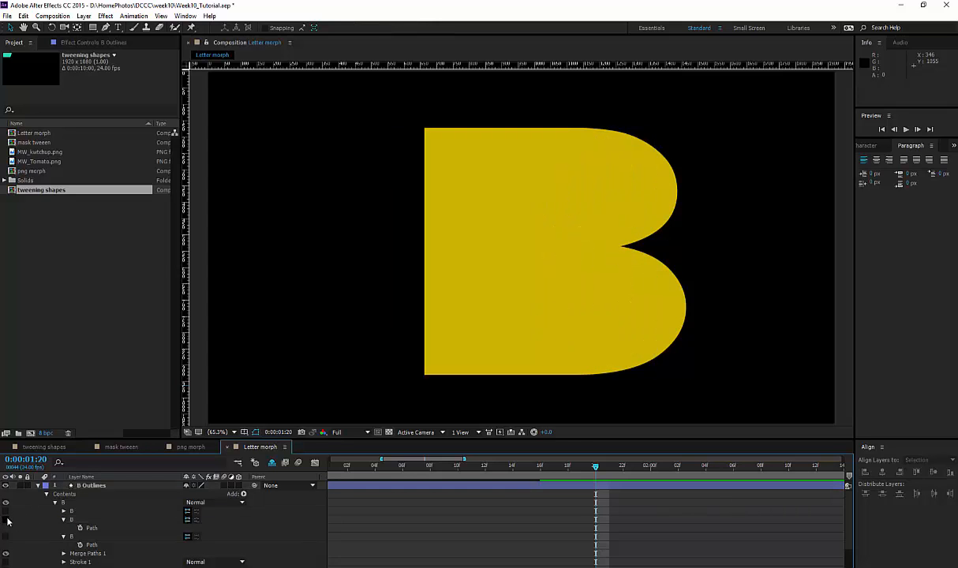
left_click(7, 517)
left_click(7, 517)
left_click(7, 517)
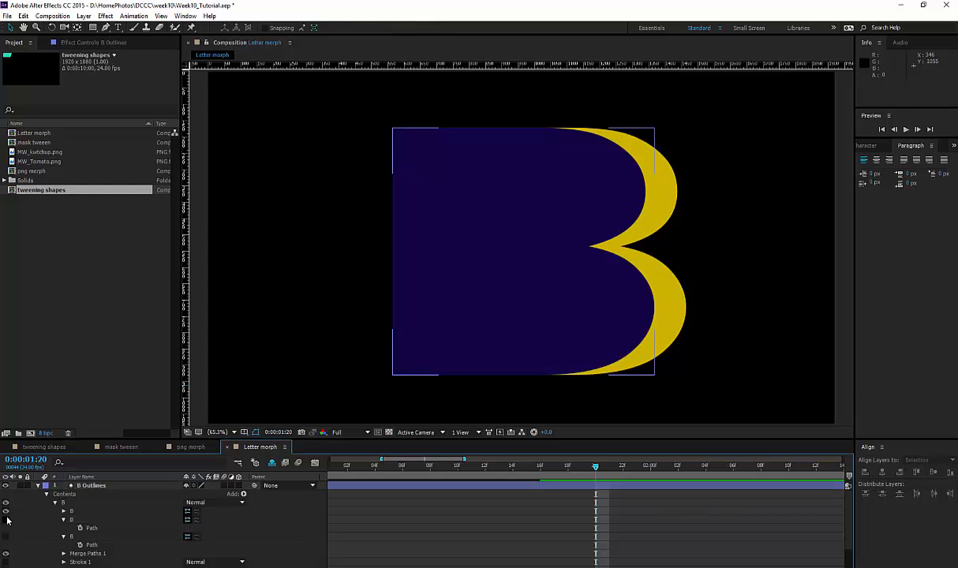
left_click(79, 527)
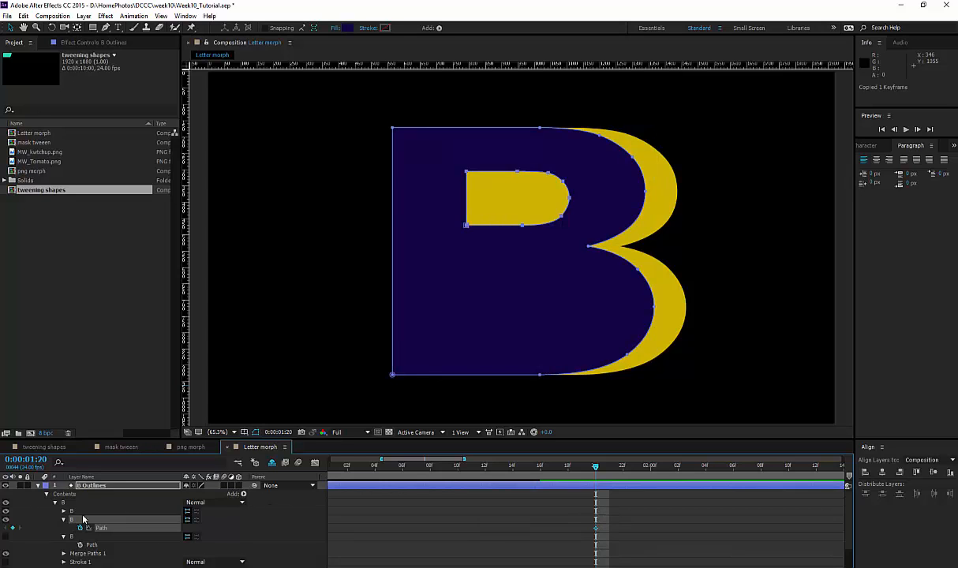
Hide B Outlines, make the inner triangle shape of A Outlines visible and reveal its path.
left_click(6, 486)
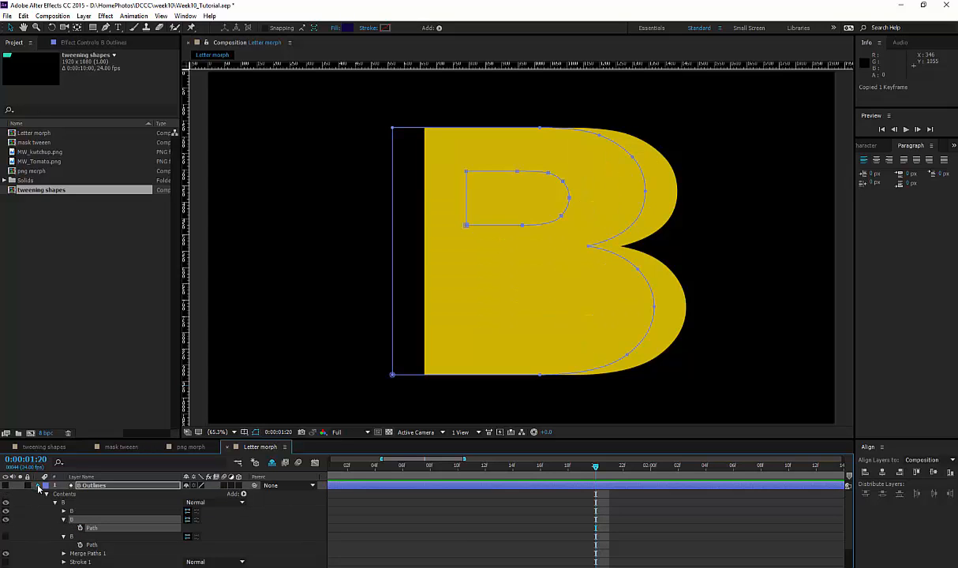
left_click(38, 486)
left_click(79, 494)
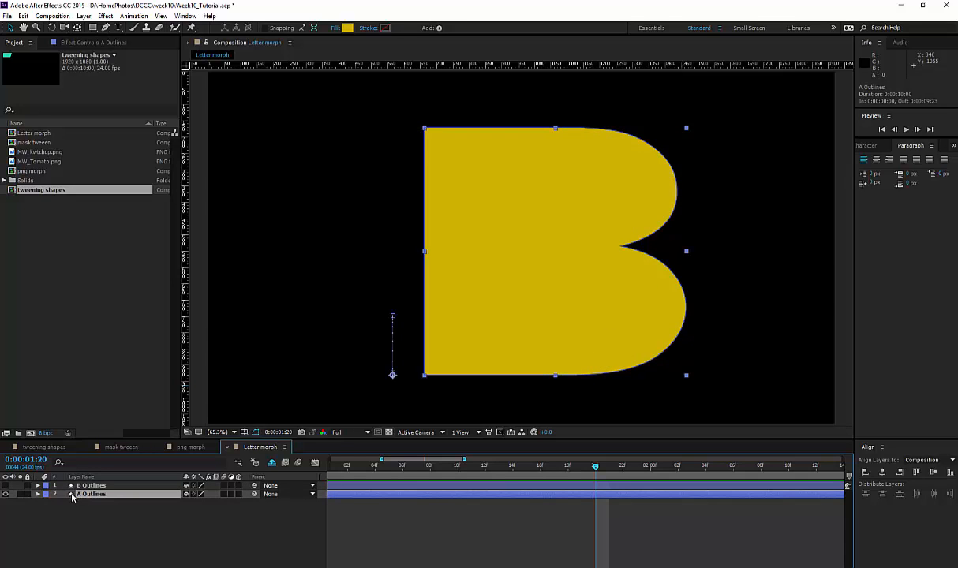
left_click(38, 494)
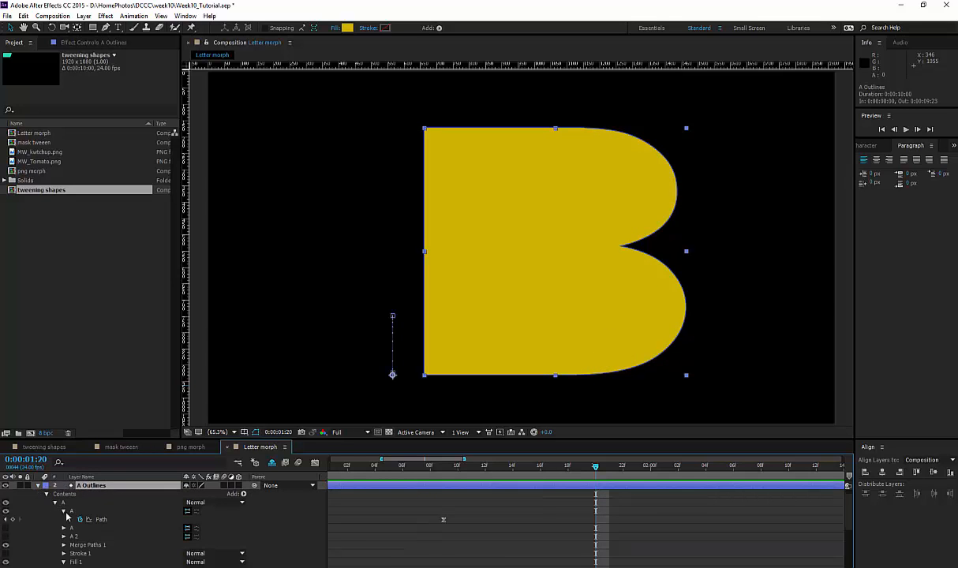
left_click(70, 512)
left_click(6, 528)
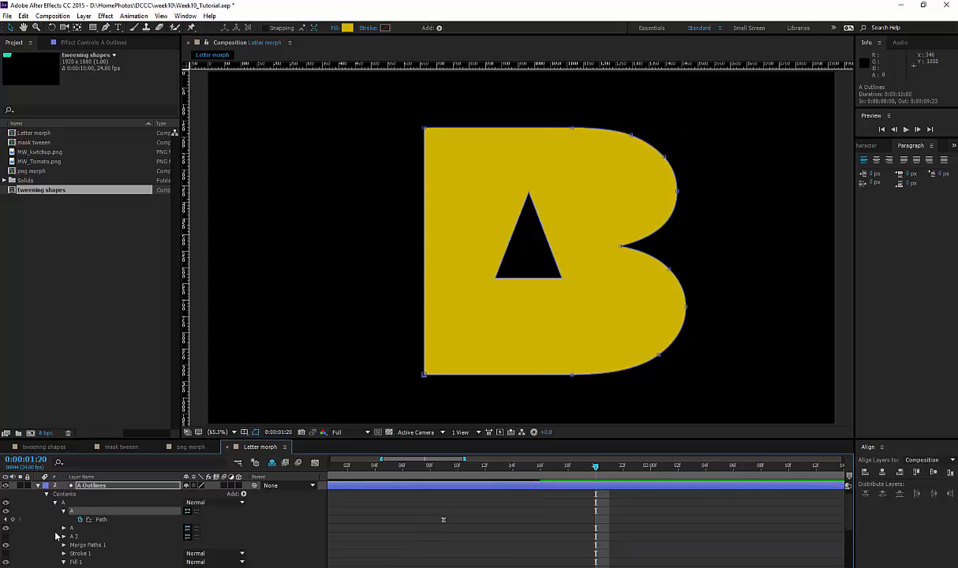
left_click(72, 529)
left_click(64, 528)
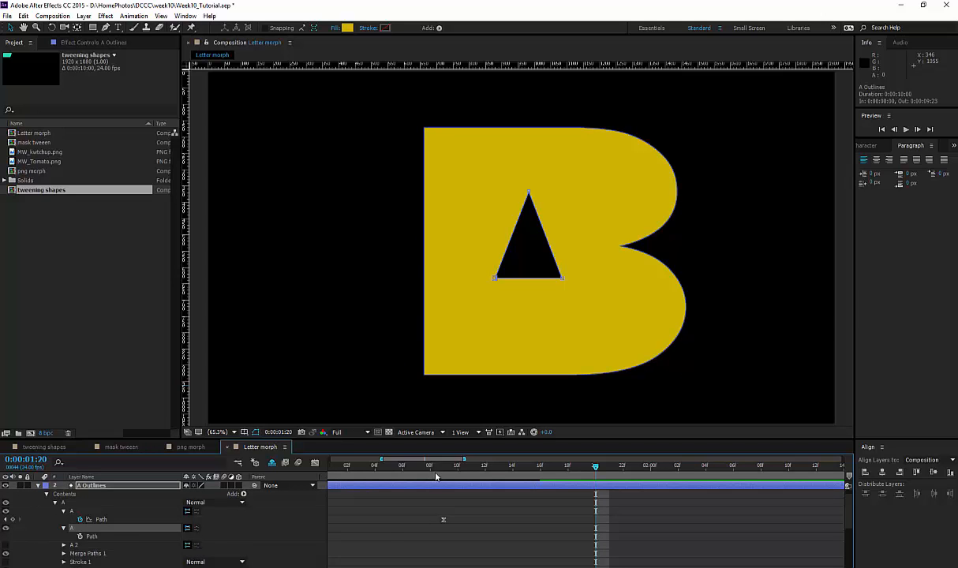
Fit the whole composition duration in the timeline and start keyframing the inner triangle's path at 0:00:00:05.
left_click_drag(431, 467, 333, 472)
left_click_drag(414, 459, 341, 472)
double_click(376, 459)
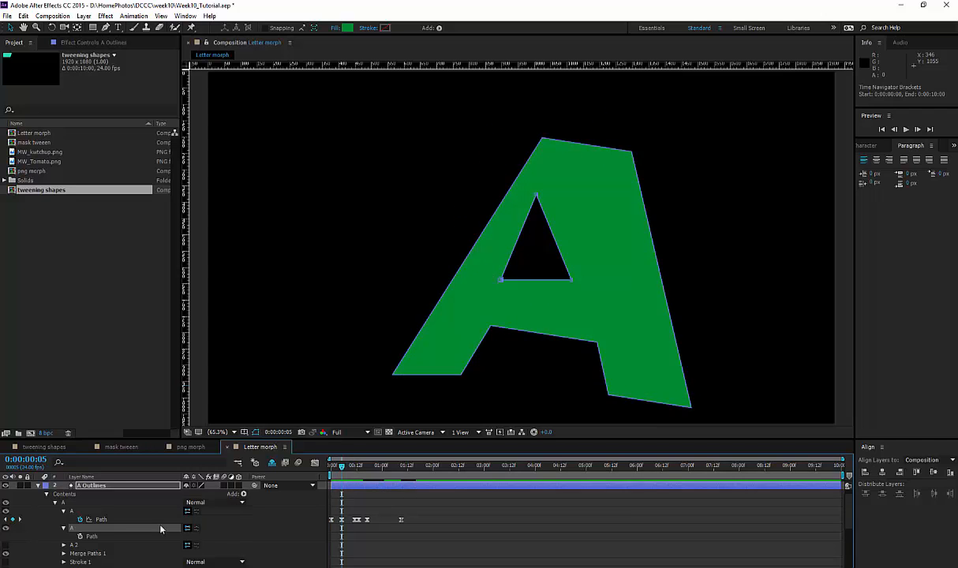
left_click(80, 535)
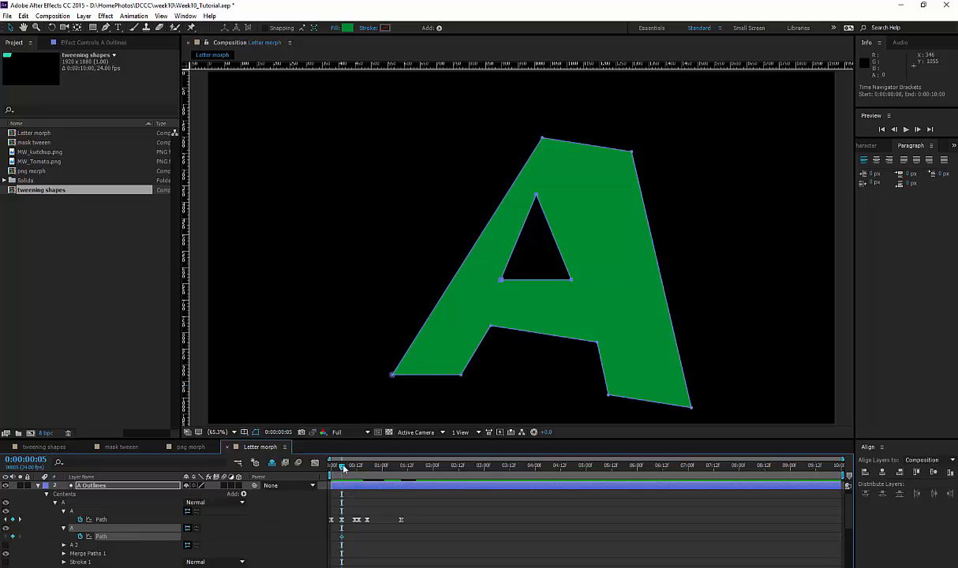
Paste the copied upper-hole path of the B onto the inner triangle's path at 0:00:01:09.
left_click_drag(342, 467, 403, 474)
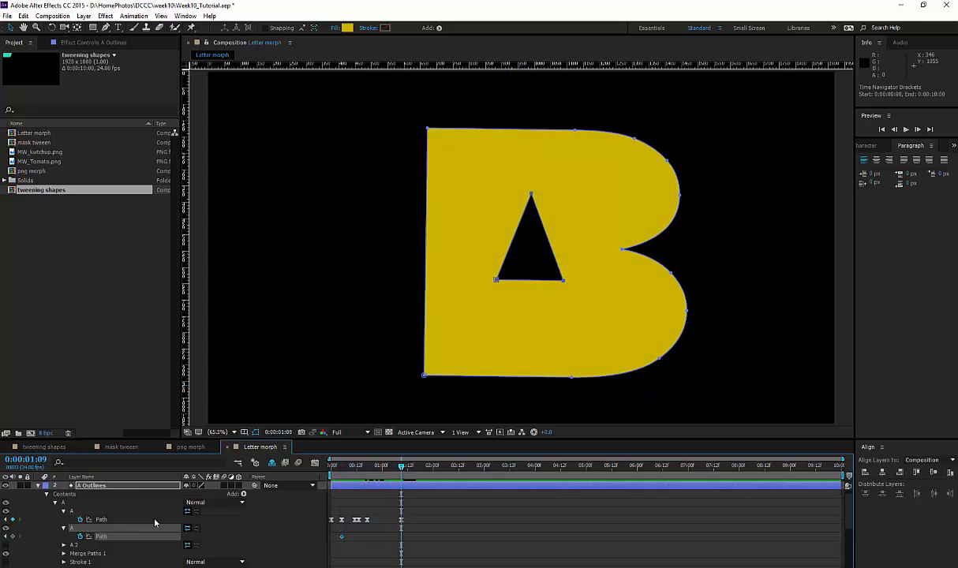
left_click_drag(412, 529, 389, 542)
key("ctrl+v")
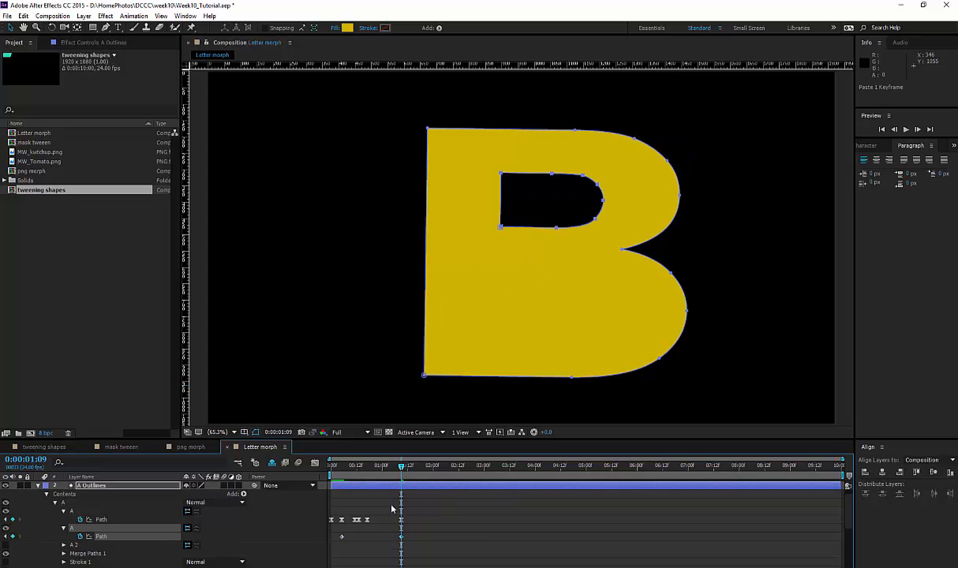
Shift the inner hole's first path keyframe to 0:00:00:00 and scrub through the hole's morph.
left_click_drag(402, 467, 333, 485)
left_click_drag(342, 537, 330, 538)
left_click_drag(330, 471, 402, 469)
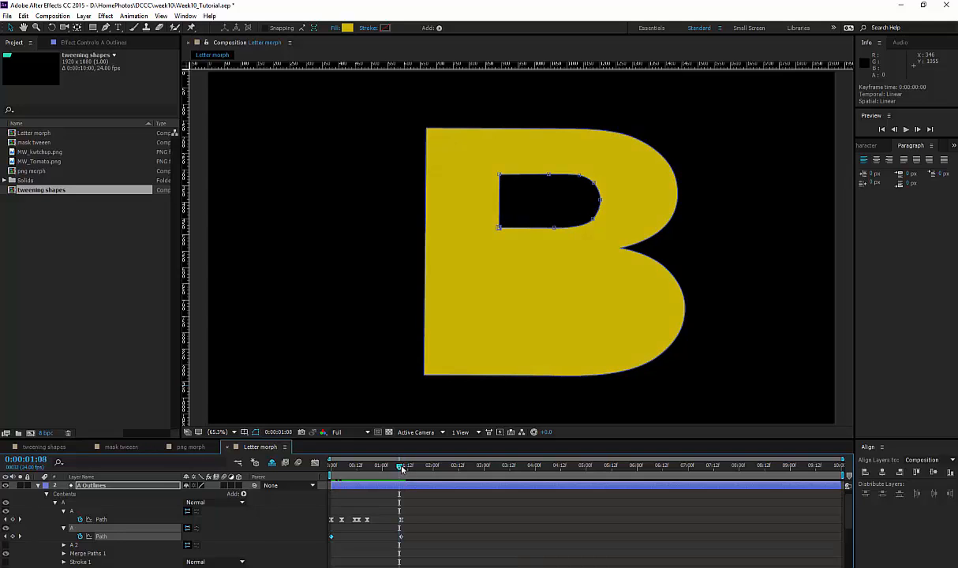
Reveal the animated properties of A Outlines, copy all Position, Scale and Rotation keyframes, and collapse the layer.
left_click(73, 512)
key("u")
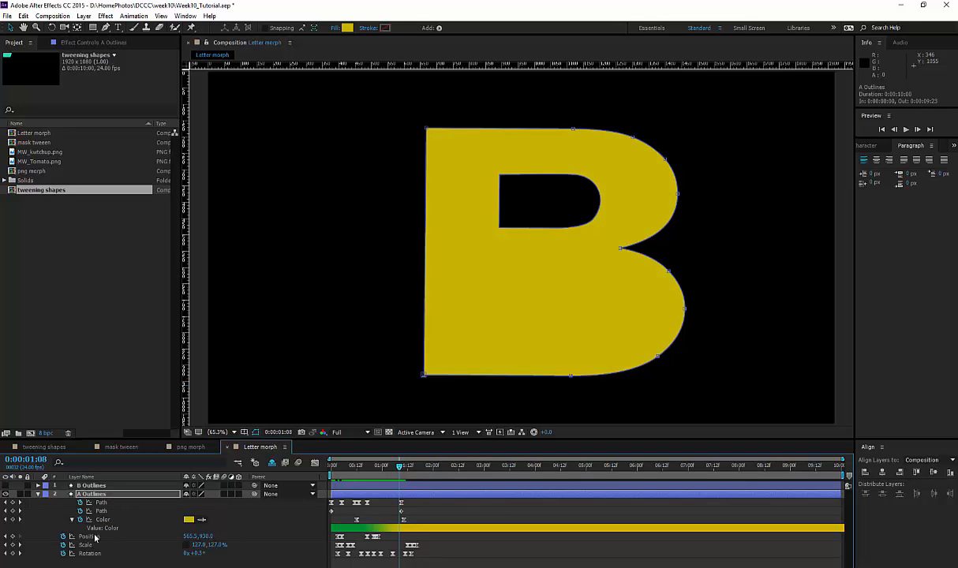
left_click_drag(400, 467, 338, 471)
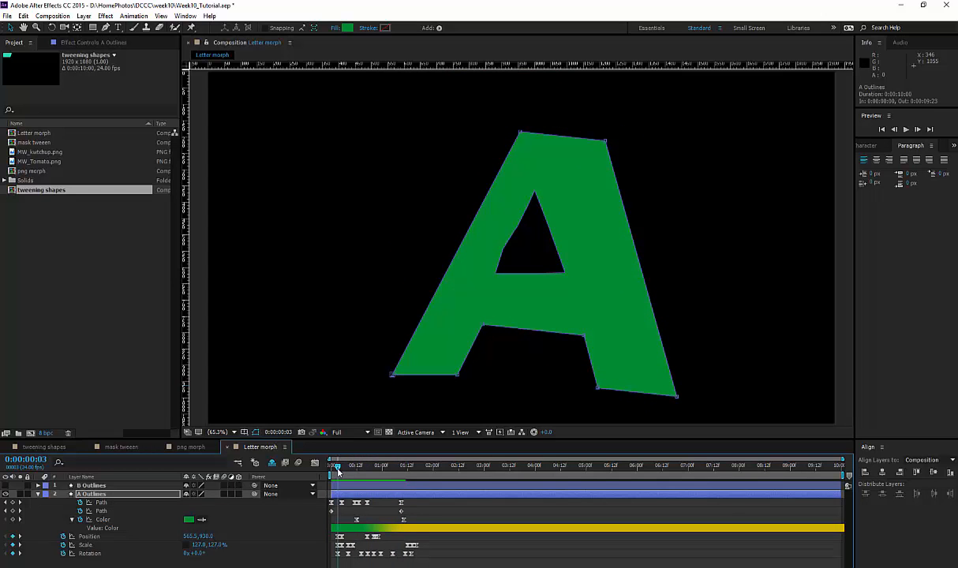
left_click_drag(428, 535, 333, 557)
key("ctrl+c")
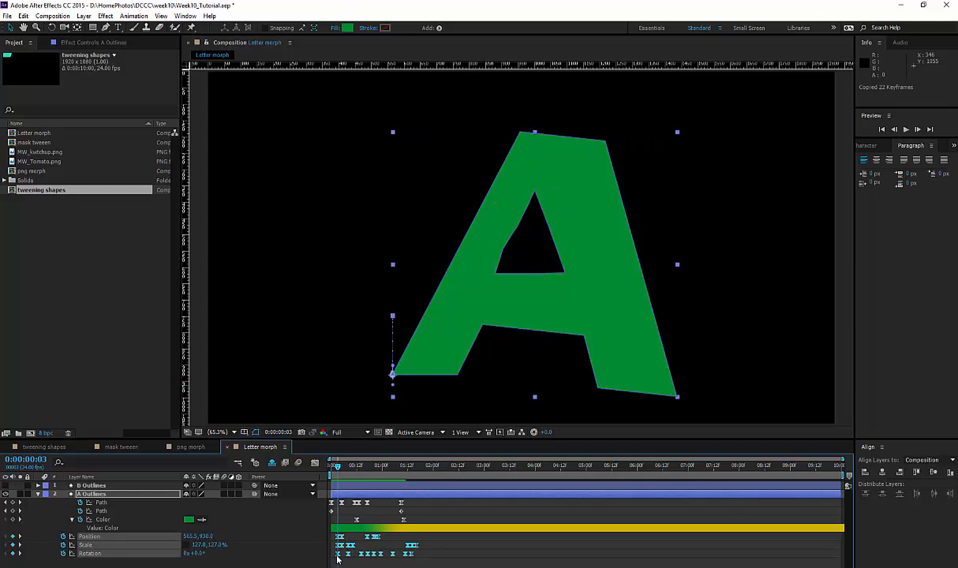
left_click(91, 494)
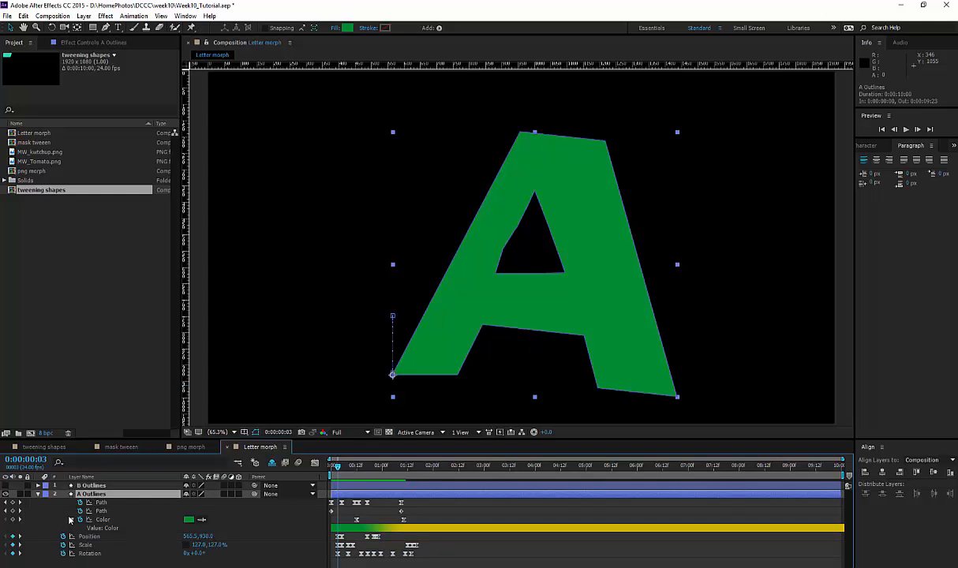
left_click(38, 494)
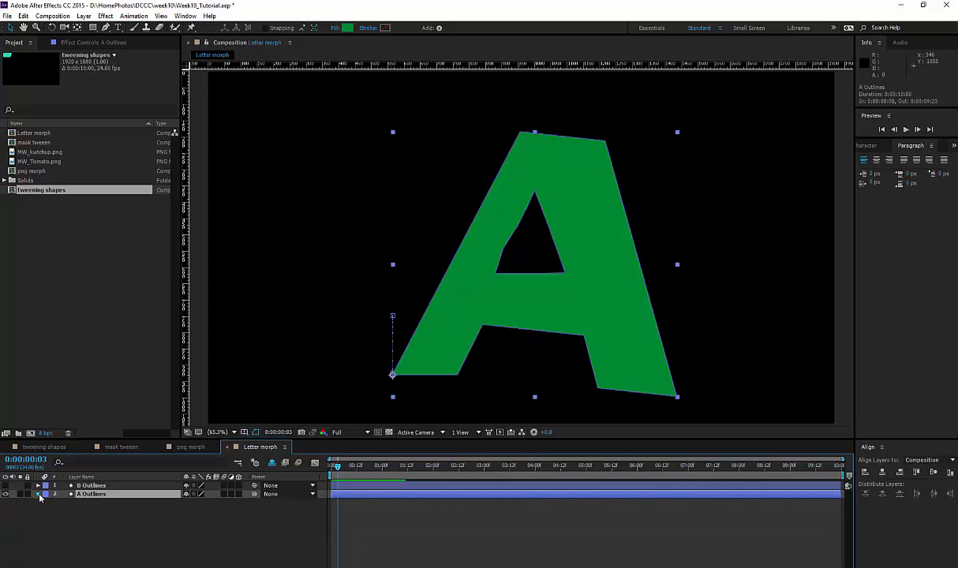
At 0:00:00:07, adjust the vertices on the left edge of the A's inner hole to straighten that edge.
left_click(38, 494, "ctrl")
left_click(99, 537)
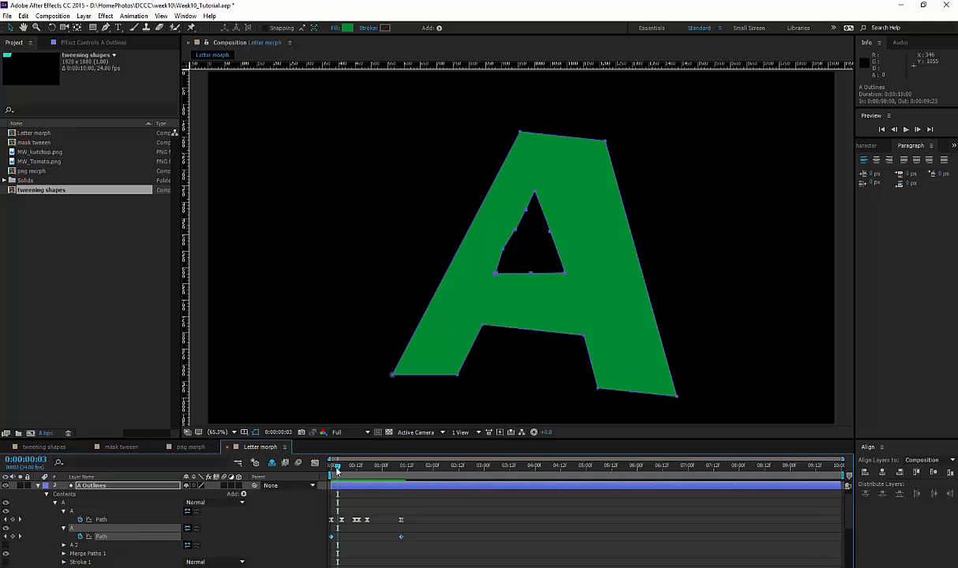
mouse_move(336, 468)
left_mouse_down()
mouse_move(399, 474)
mouse_move(345, 473)
left_mouse_up()
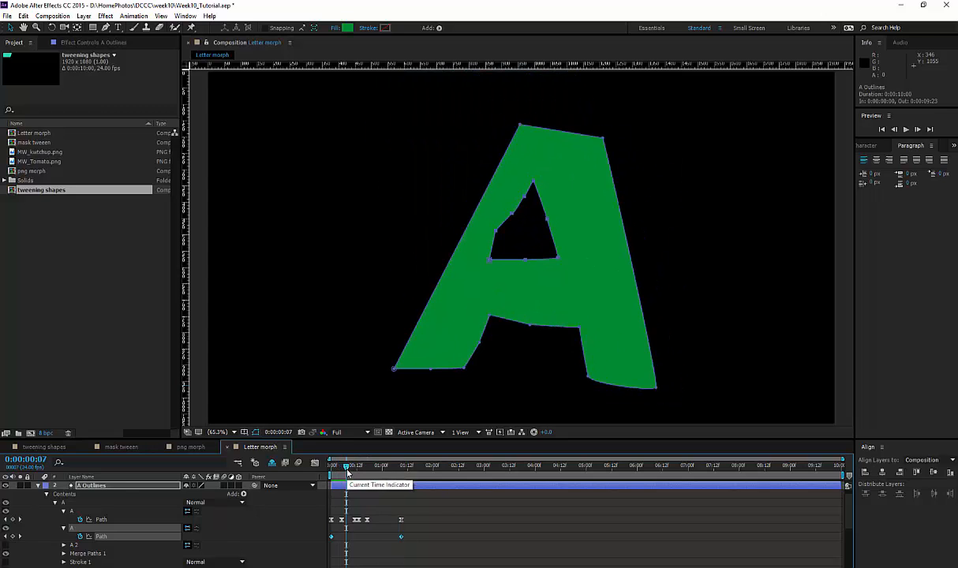
left_click(71, 512)
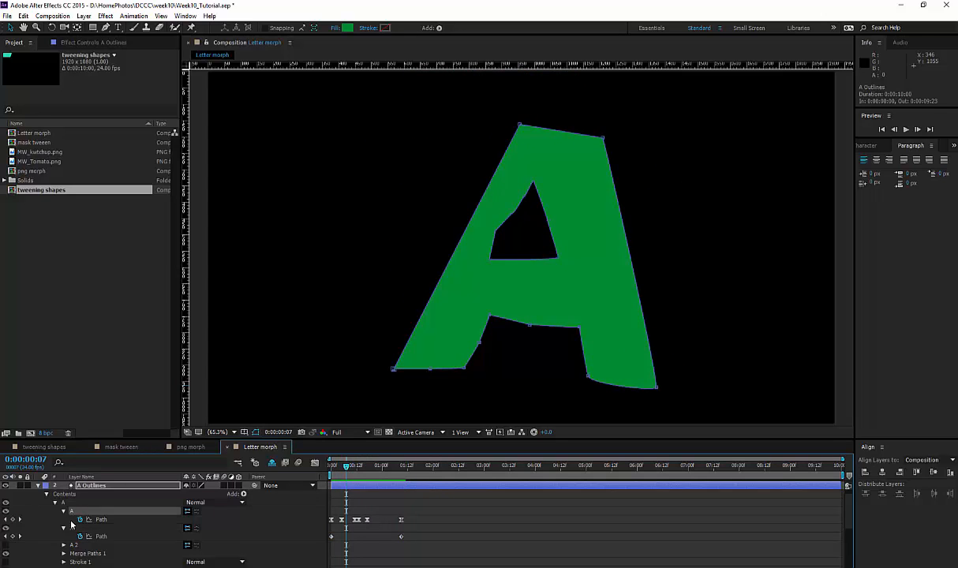
left_click(73, 529)
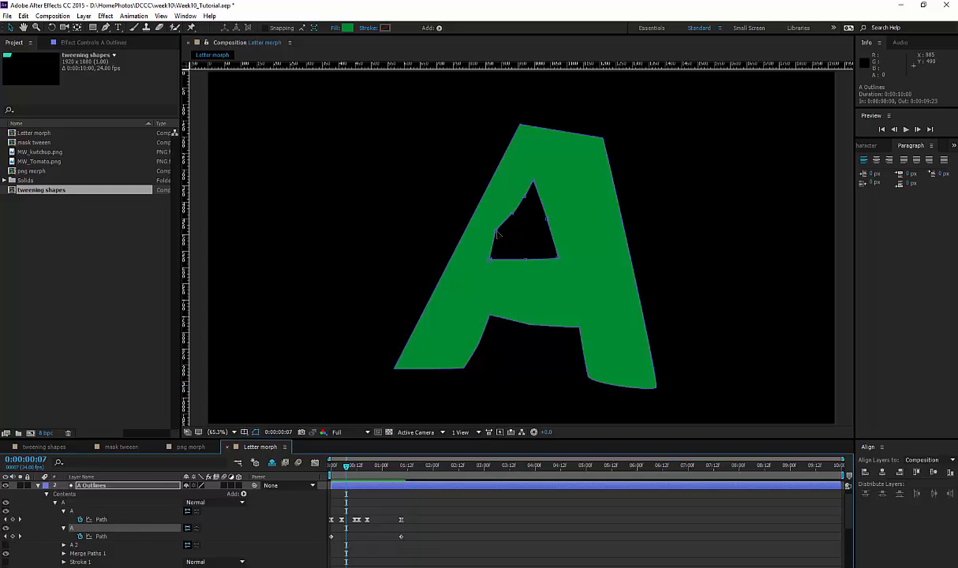
left_click_drag(497, 230, 505, 232)
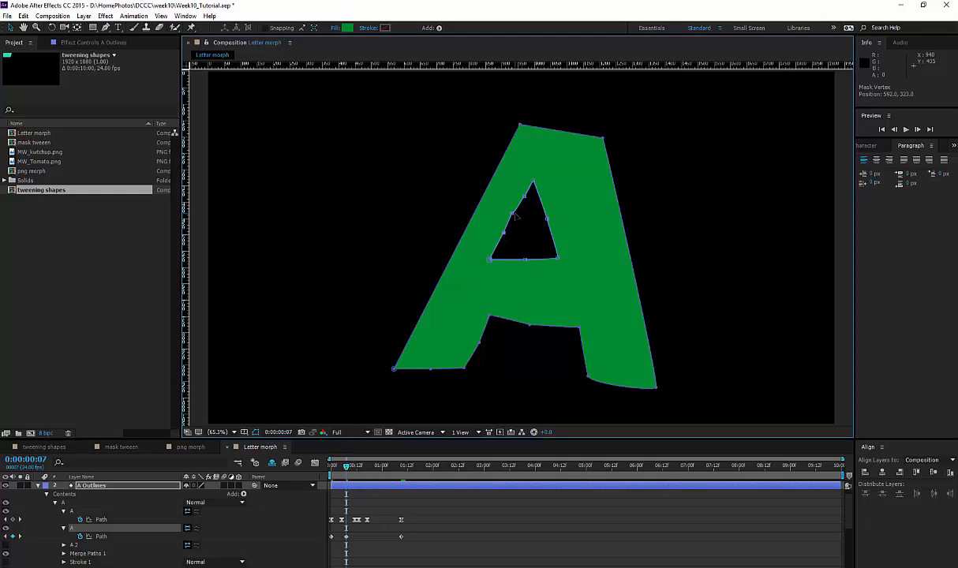
left_click(514, 213)
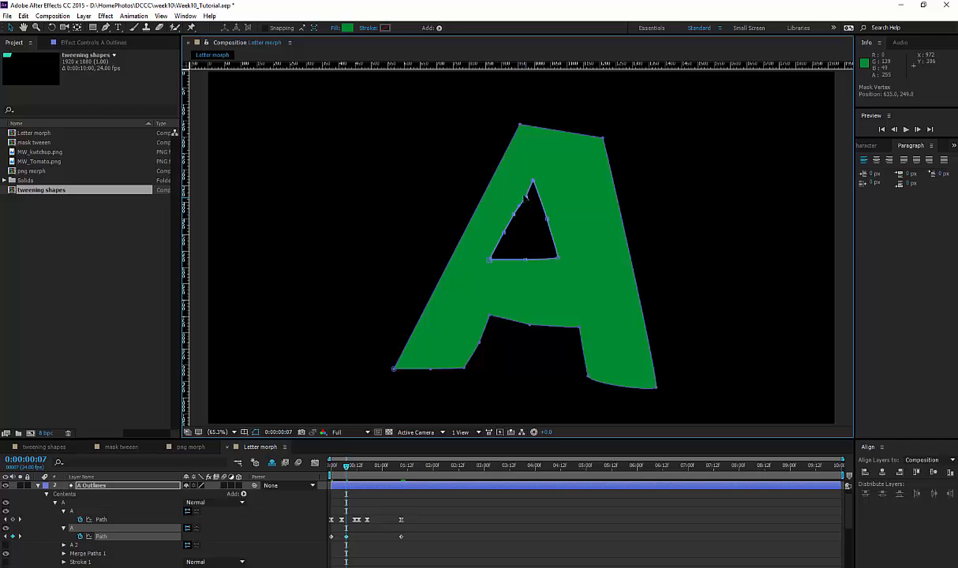
left_click_drag(524, 197, 519, 218)
key("ctrl+z")
key("ctrl+z")
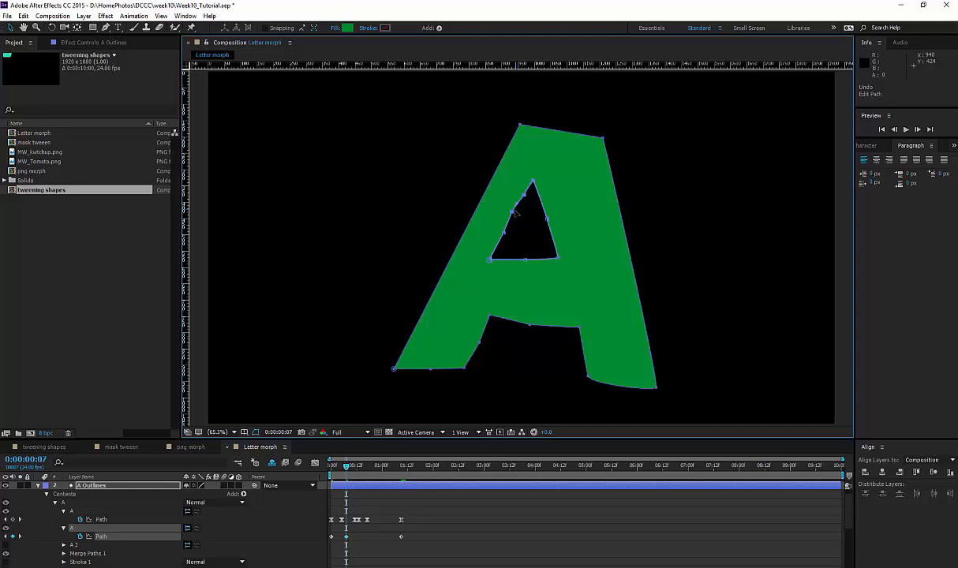
left_click(540, 217)
left_click(546, 219)
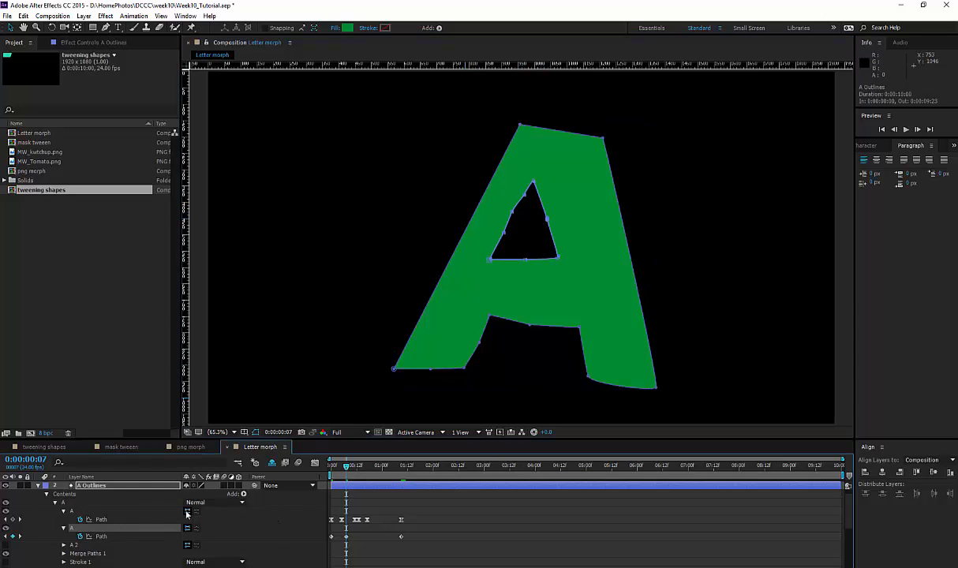
At 0:00:00:18, move the inner hole's upper and left vertices outward into a squarer shape, and scrub through the start.
left_click_drag(337, 472, 368, 478)
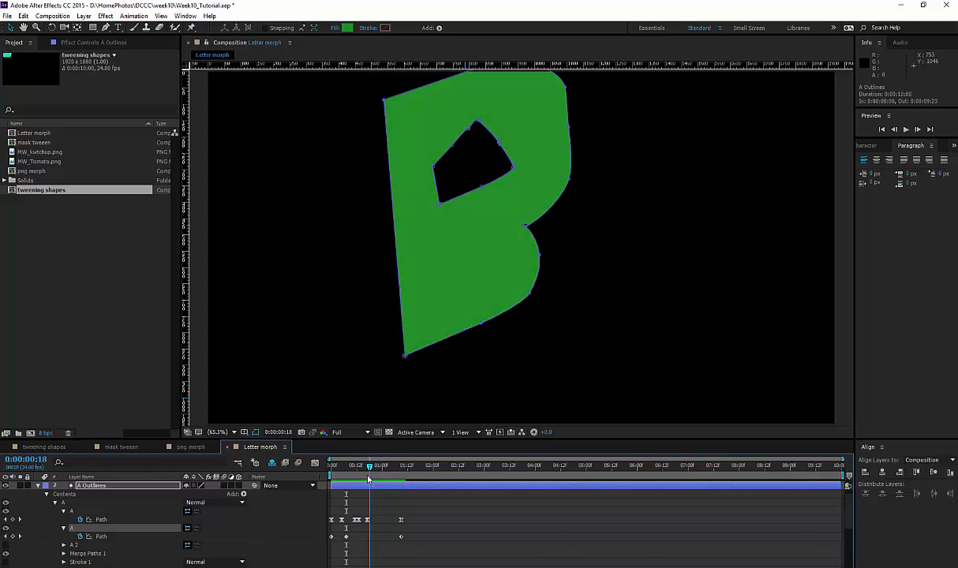
left_click_drag(452, 145, 483, 112)
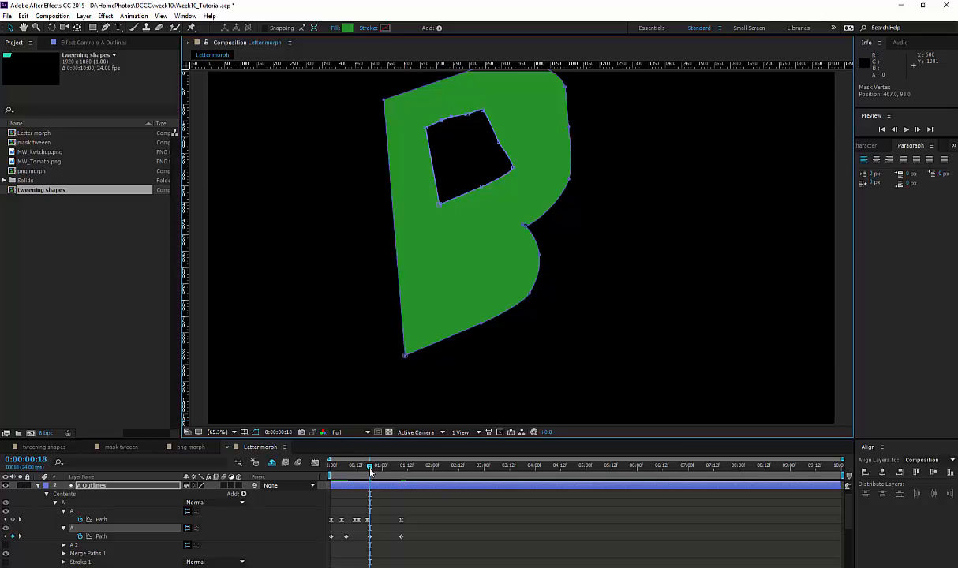
left_click_drag(370, 469, 319, 483)
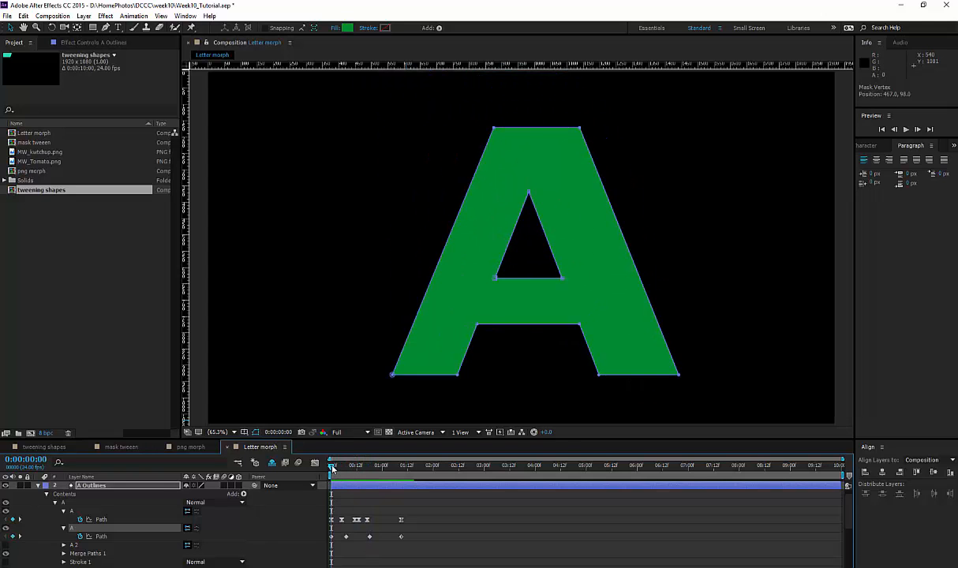
left_click_drag(332, 468, 344, 468)
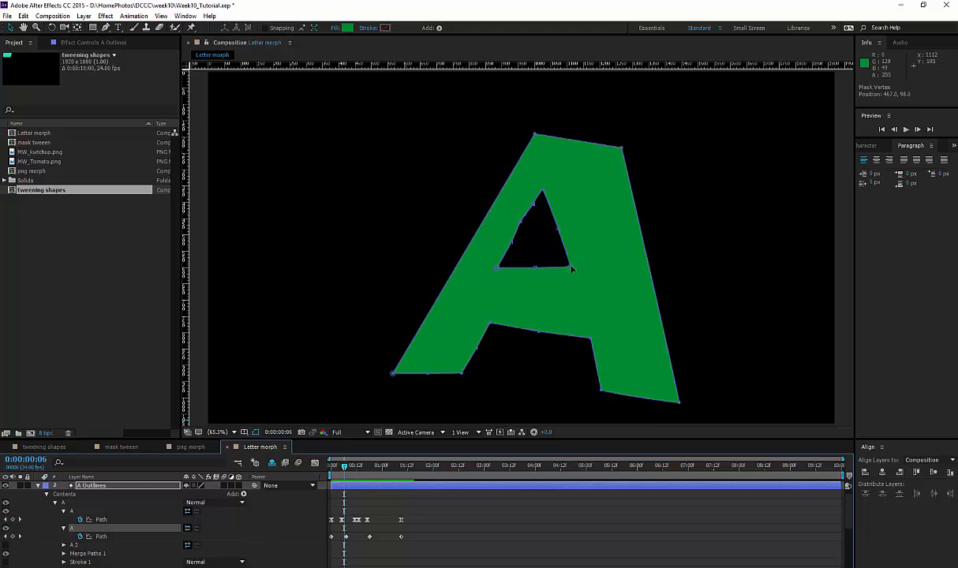
At 0:00:00:06, reshape the A's inner hole by pushing its lower-right and right-edge vertices outward and spreading the tip into a flat top.
left_click_drag(570, 269, 546, 276)
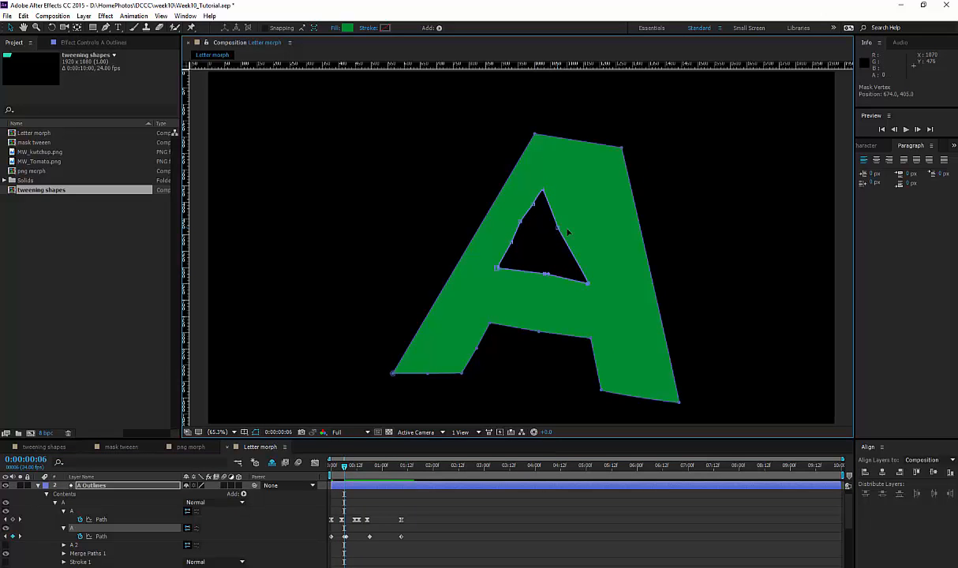
left_click_drag(559, 228, 574, 230)
mouse_move(543, 190)
left_mouse_down()
mouse_move(565, 187)
mouse_move(538, 195)
mouse_move(543, 185)
left_mouse_up()
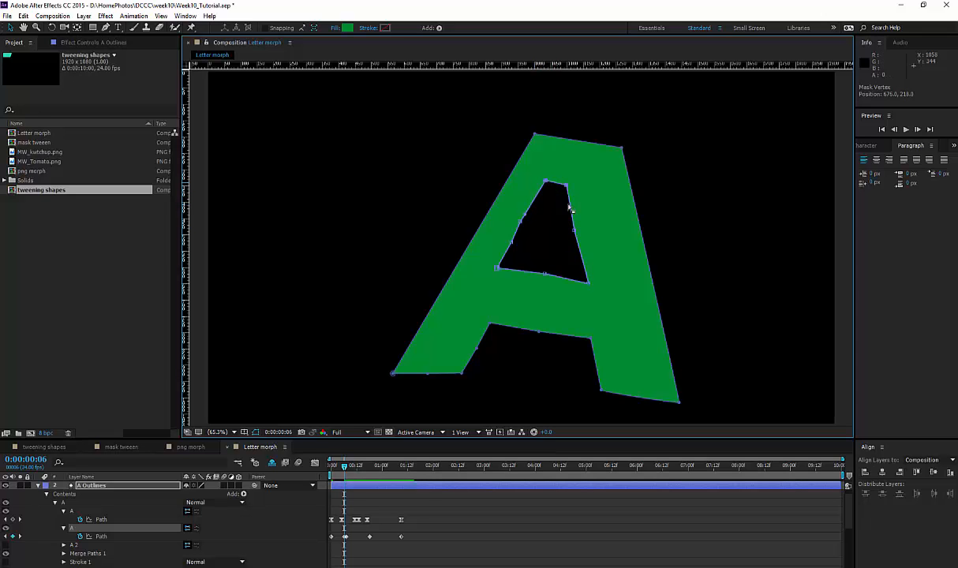
left_click(576, 230)
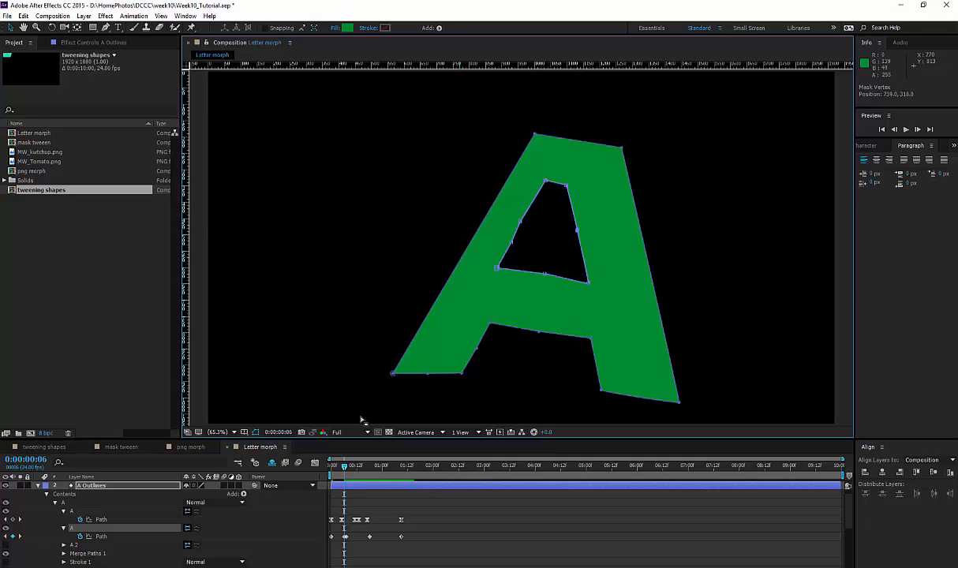
mouse_move(344, 467)
left_mouse_down()
mouse_move(322, 467)
mouse_move(343, 469)
left_mouse_up()
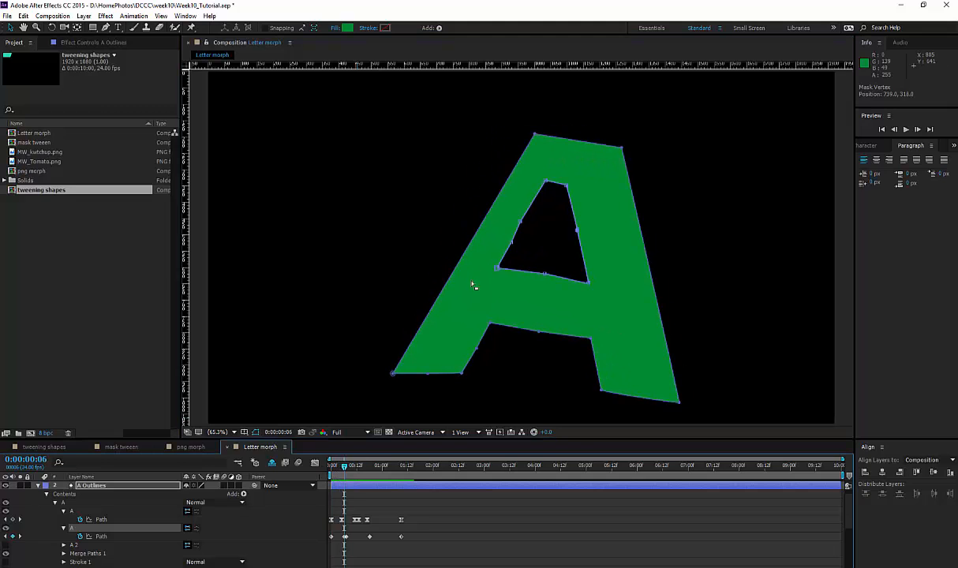
left_click_drag(496, 268, 579, 229)
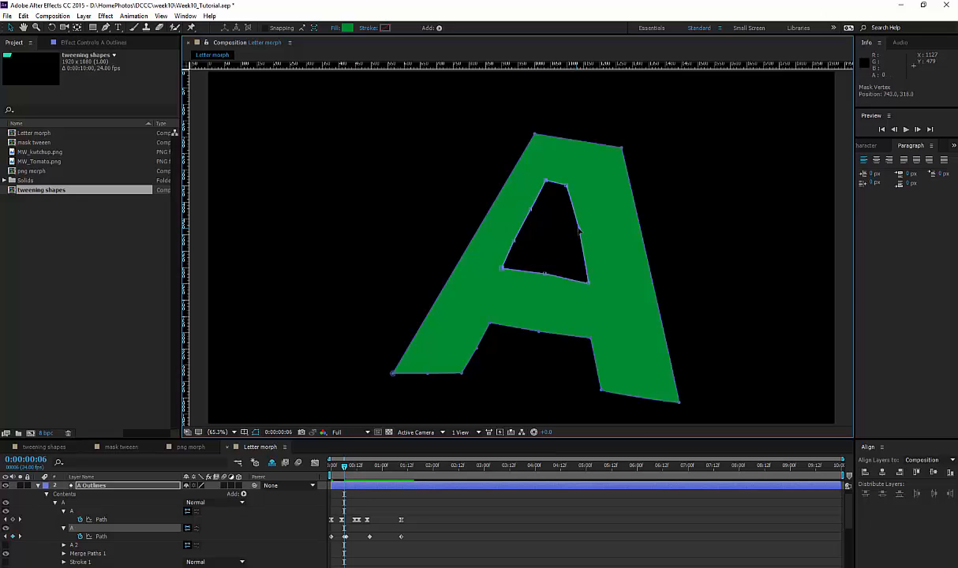
left_click_drag(566, 186, 547, 185)
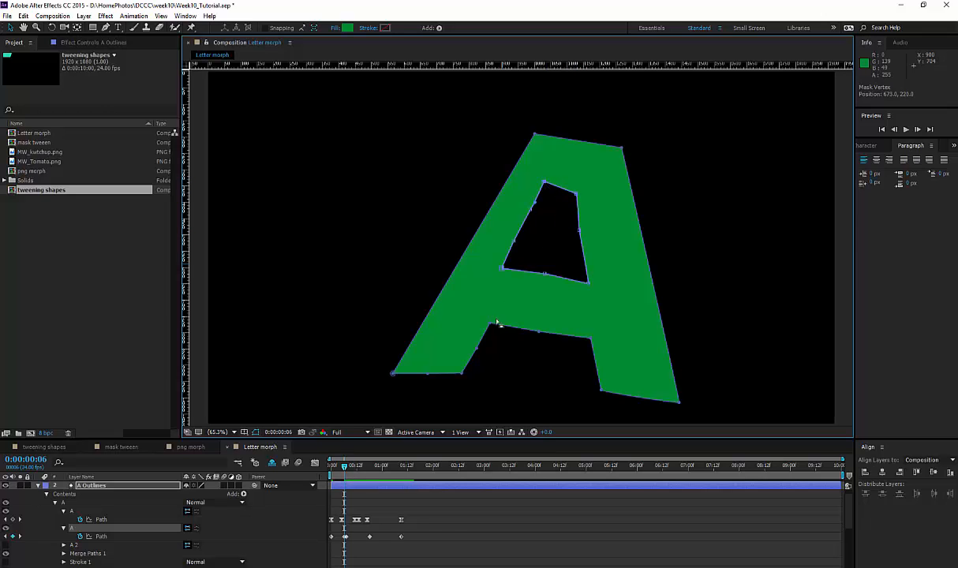
left_click_drag(543, 276, 544, 280)
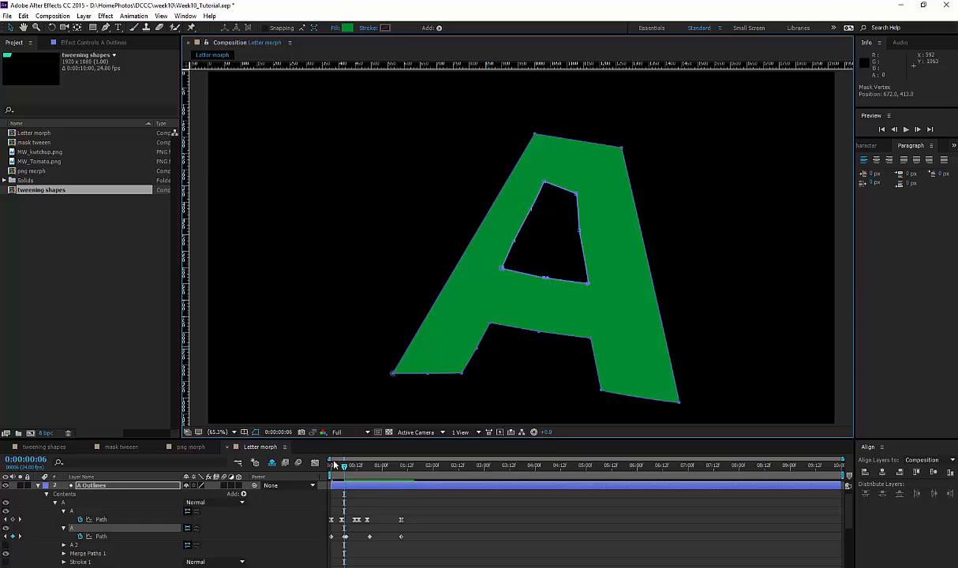
Scrub past the new pose and delete the inner hole's path keyframe directly after 0:00:00:06.
mouse_move(344, 467)
left_mouse_down()
mouse_move(329, 467)
mouse_move(348, 471)
left_mouse_up()
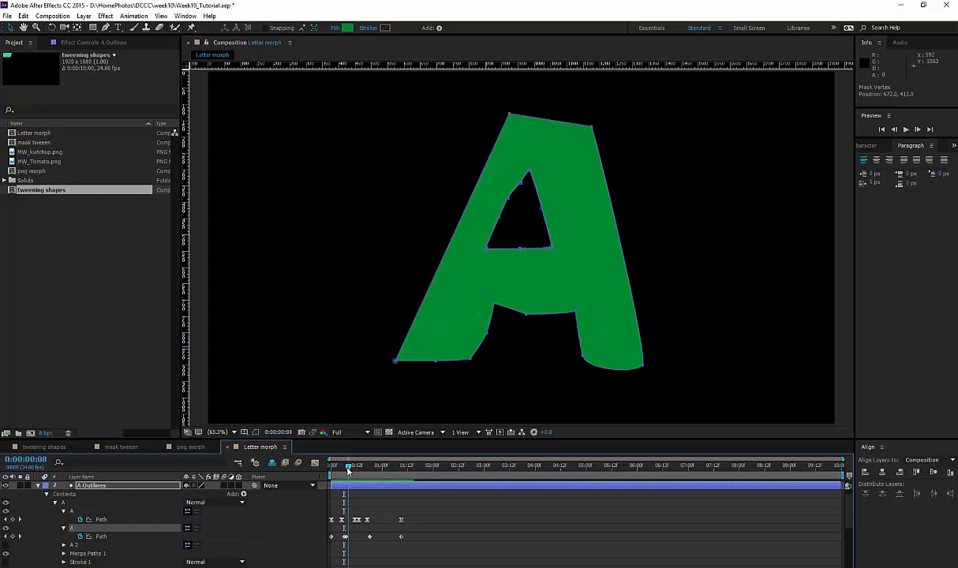
left_click(344, 537)
key("Delete")
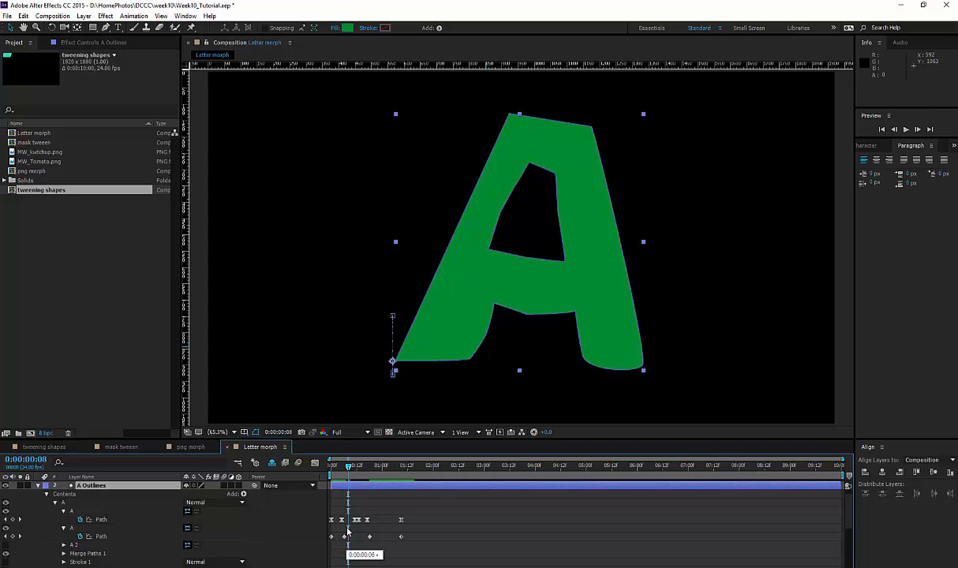
Lower the inner hole's upper vertices at 0:00:00:10, and at 0:00:00:14 raise its top edge and push its right side outward.
left_click_drag(348, 467, 354, 467)
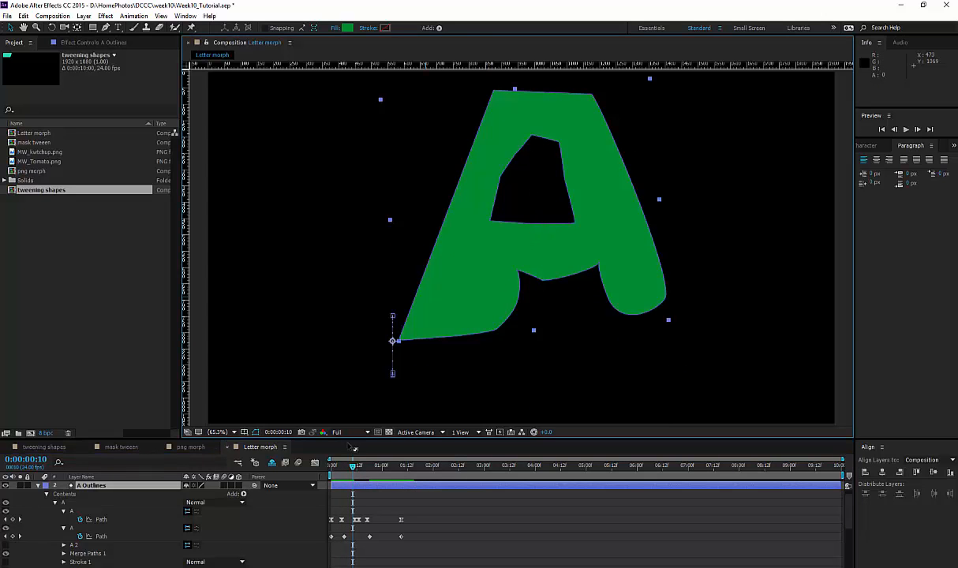
left_click(72, 528)
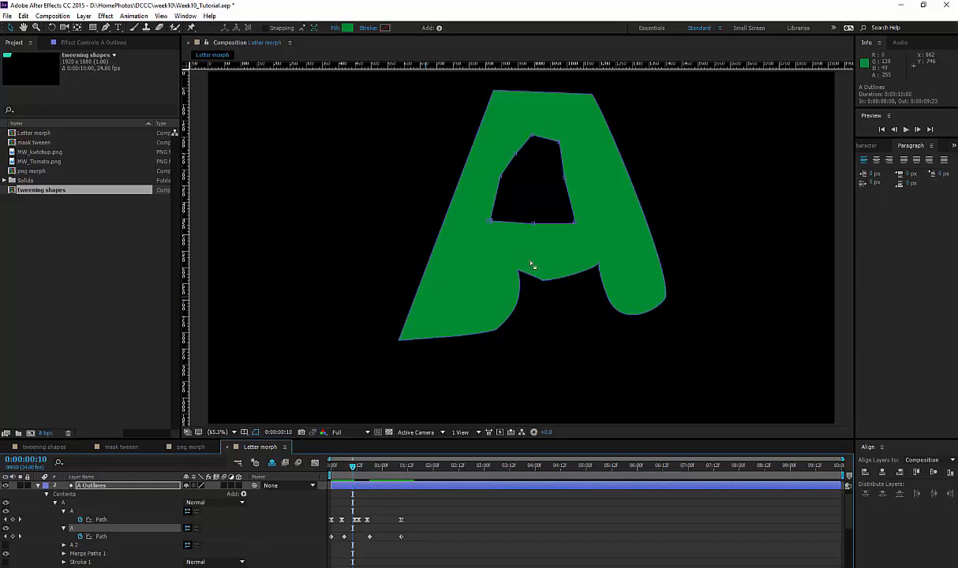
left_click_drag(534, 139, 503, 189)
left_click_drag(558, 142, 559, 196)
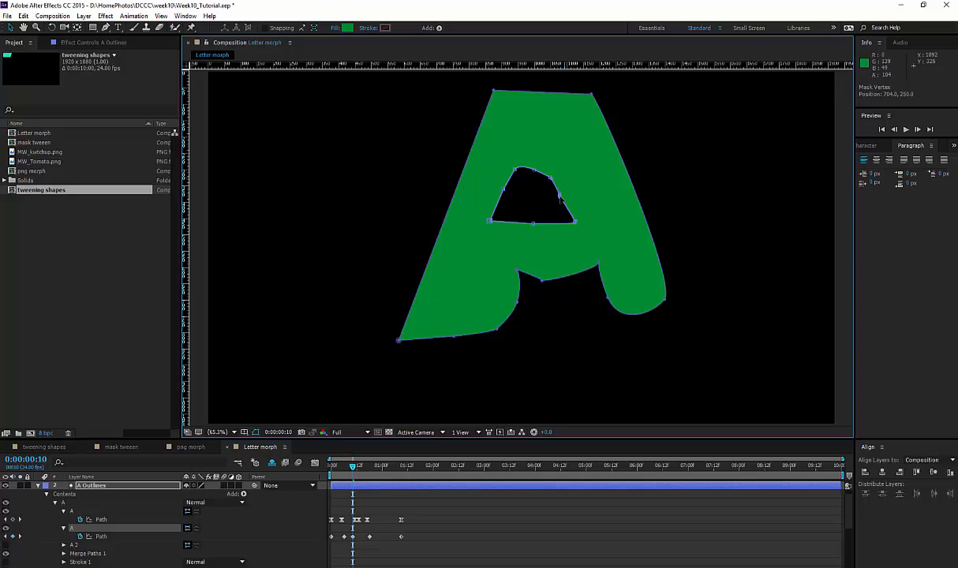
mouse_move(353, 467)
left_mouse_down()
mouse_move(333, 468)
mouse_move(362, 474)
left_mouse_up()
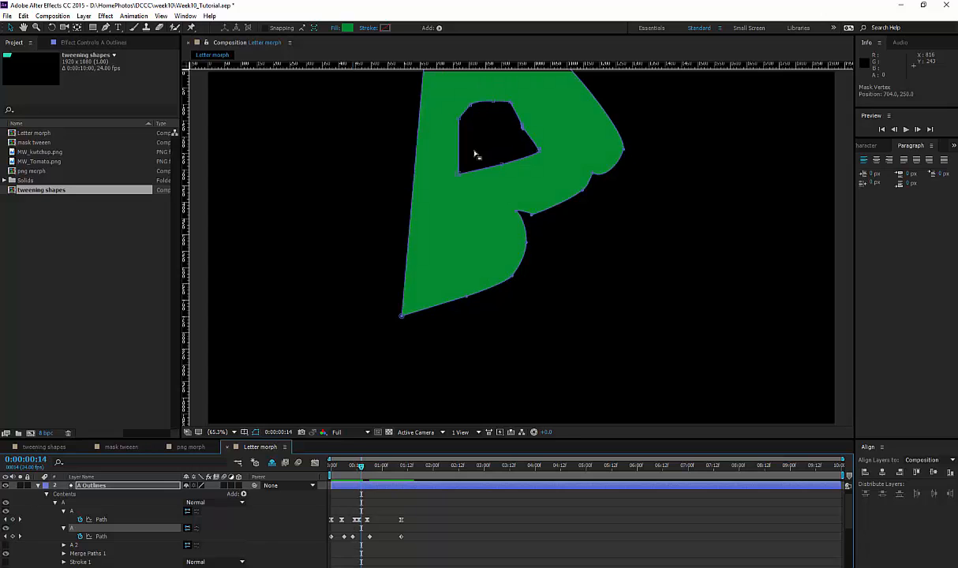
left_click_drag(461, 103, 535, 119)
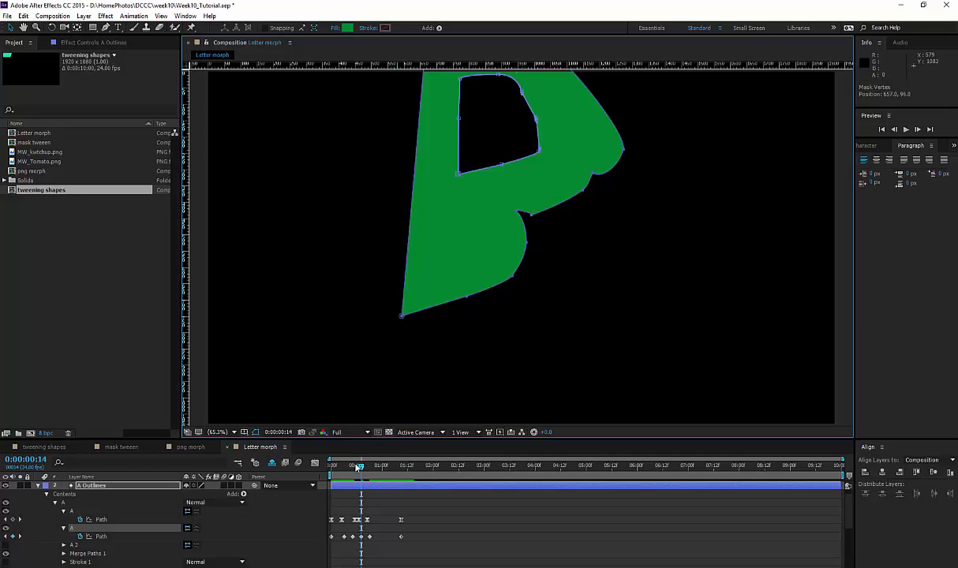
At 0:00:00:20, extend the inner hole's right-side vertices outward and lower its bottom-right corner to follow the B's upper bowl.
mouse_move(359, 467)
left_mouse_down()
mouse_move(327, 468)
mouse_move(373, 475)
left_mouse_up()
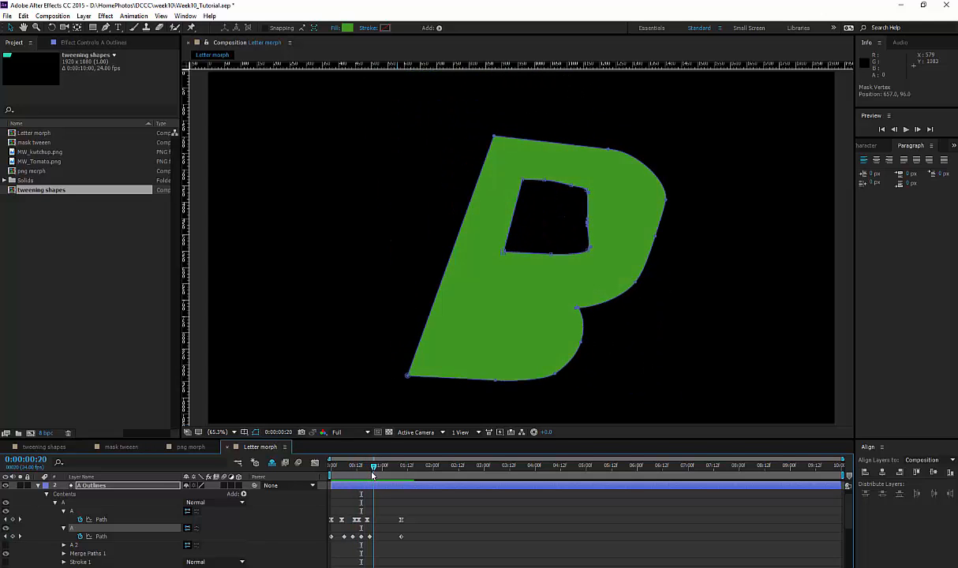
left_click_drag(586, 251, 552, 259)
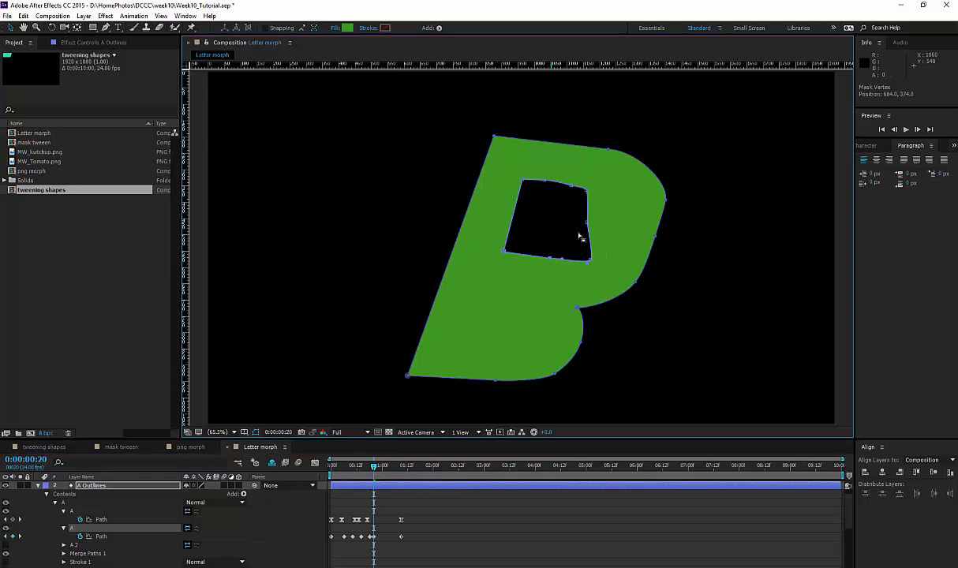
left_click_drag(586, 225, 613, 224)
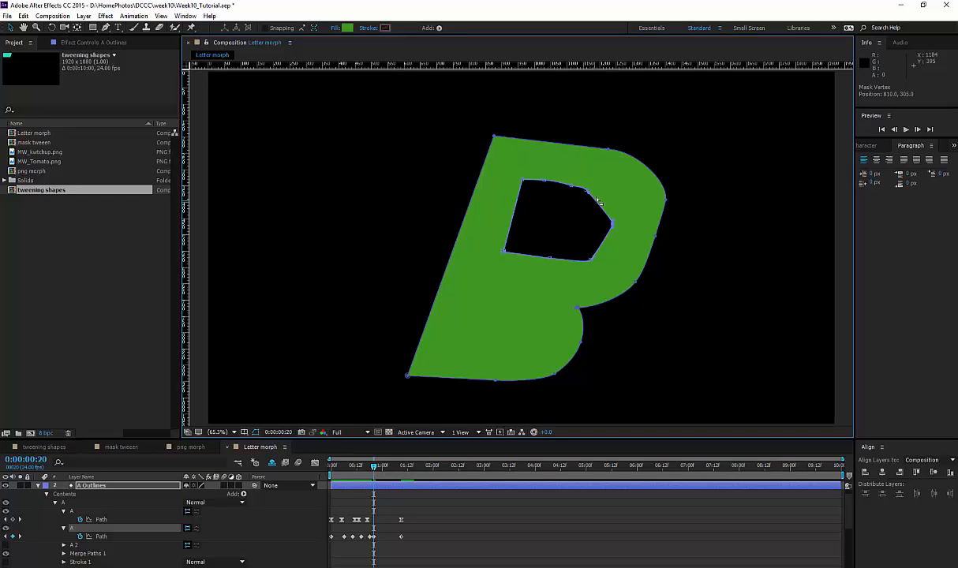
left_click_drag(586, 190, 616, 228)
left_click_drag(573, 187, 590, 188)
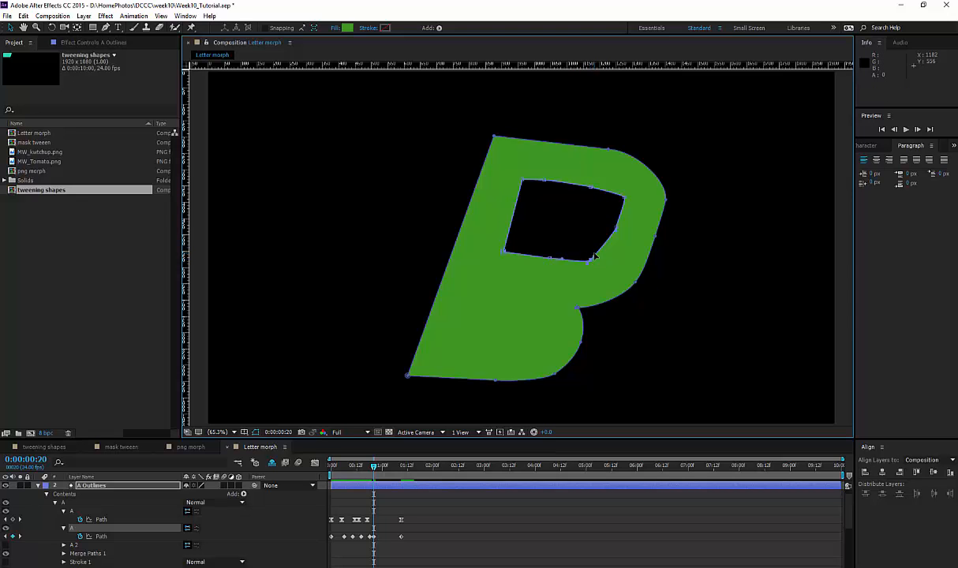
left_click_drag(595, 258, 591, 262)
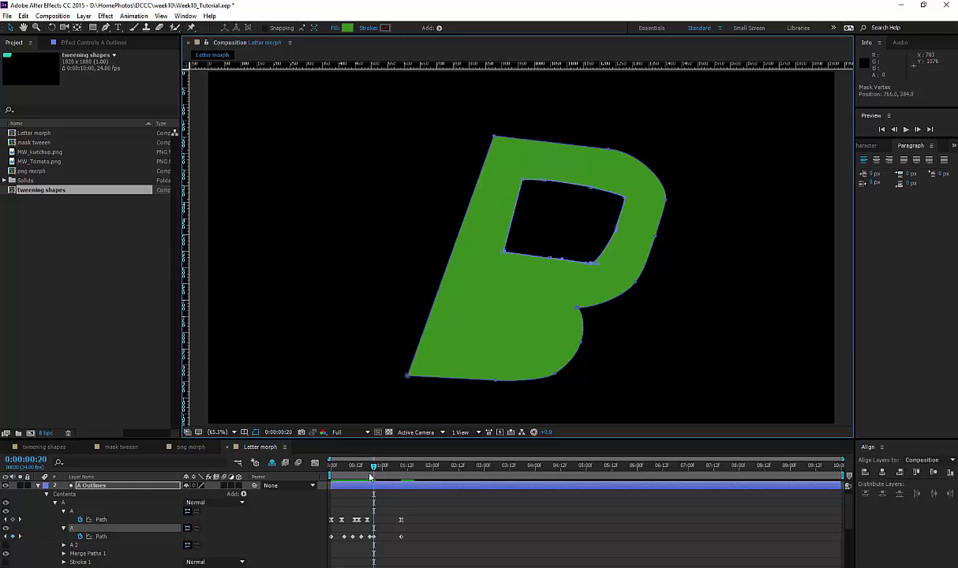
Scrub back to 0:00:00:19 and shift the whole inner hole slightly downward within the letter.
mouse_move(371, 476)
left_mouse_down()
mouse_move(338, 474)
mouse_move(365, 476)
left_mouse_up()
left_click_drag(368, 477, 373, 478)
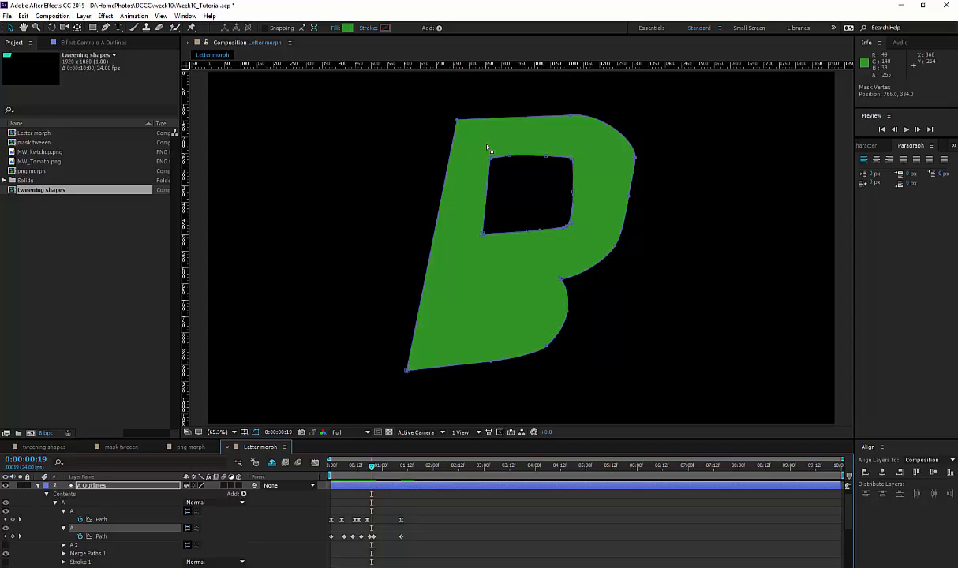
left_click_drag(460, 138, 549, 223)
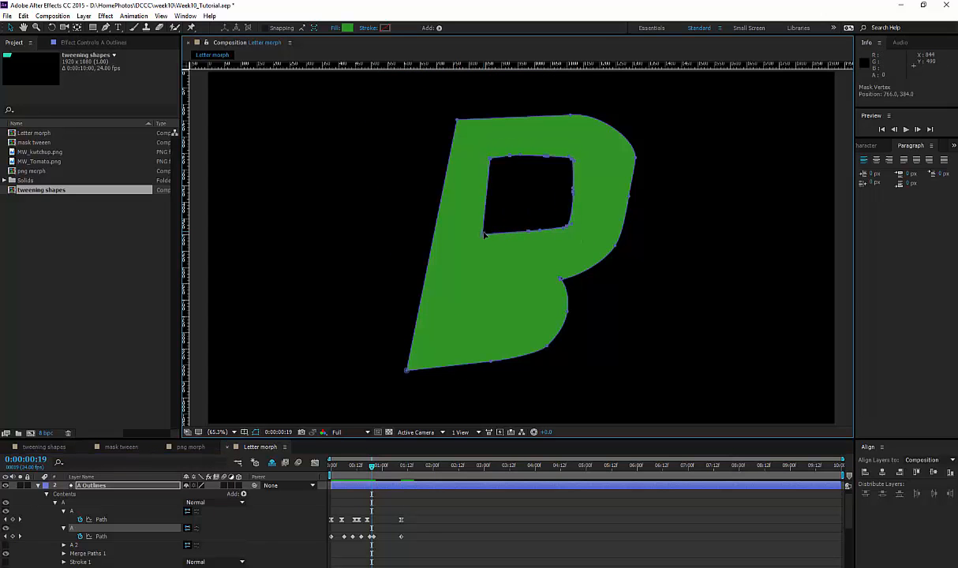
left_click_drag(484, 235, 482, 242)
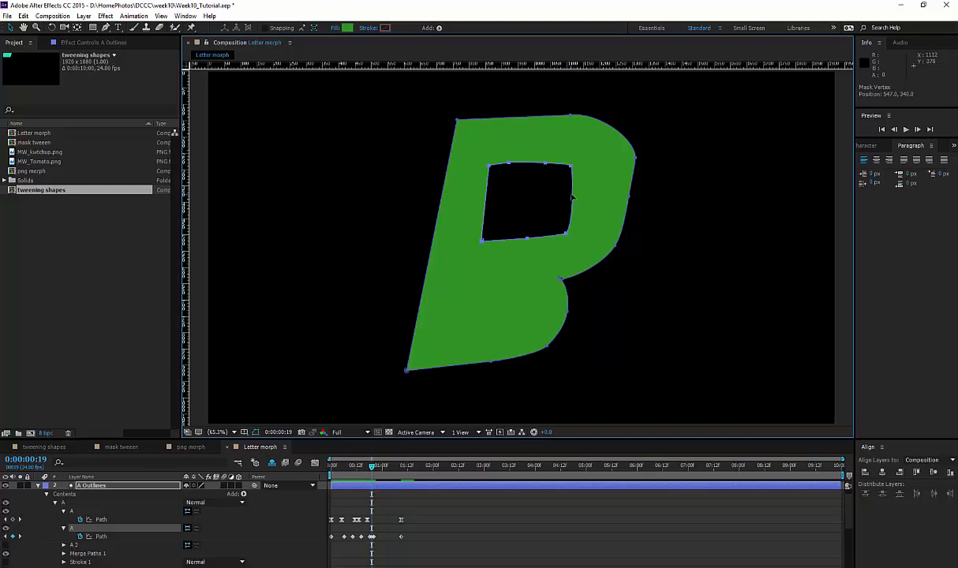
left_click_drag(586, 151, 543, 200)
key("ctrl+z")
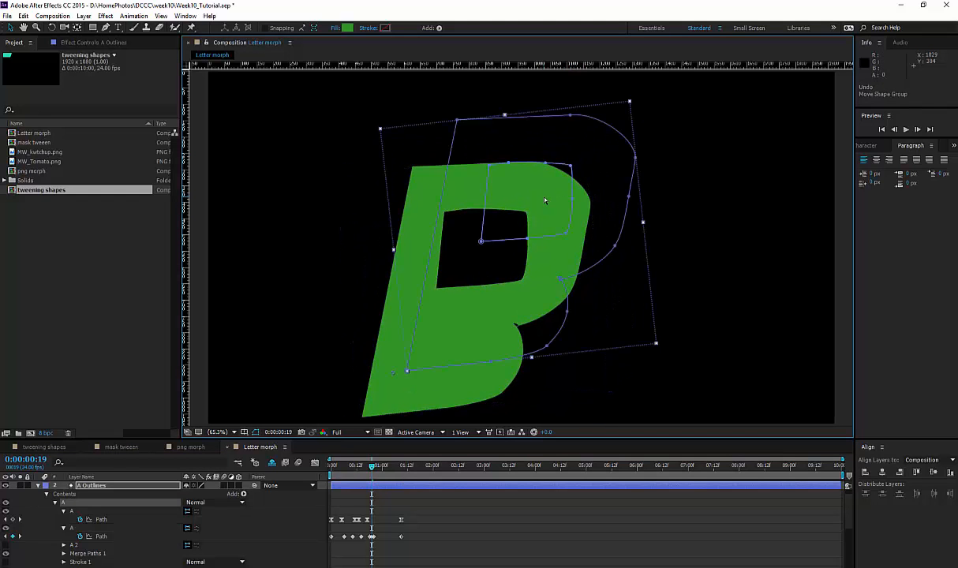
left_click(676, 200)
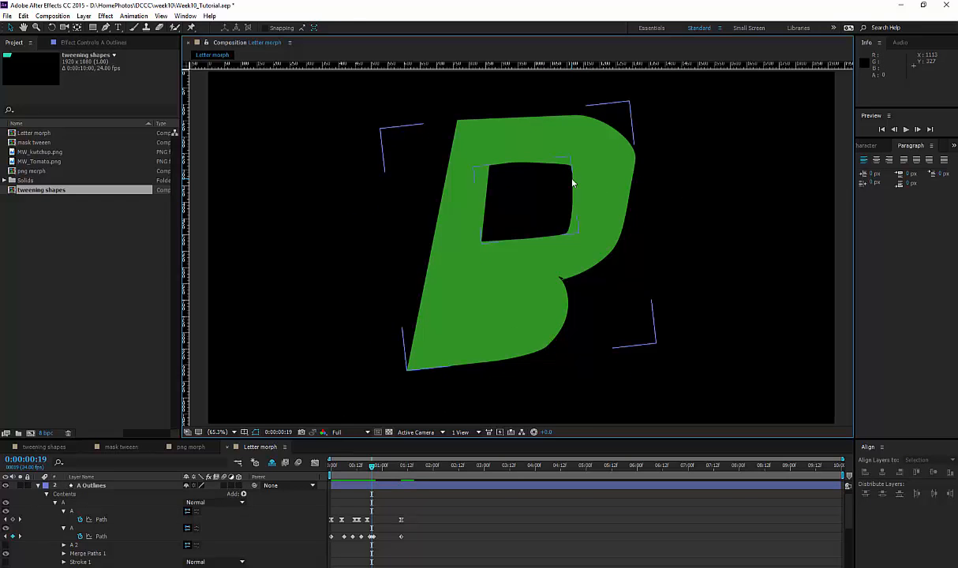
left_click(570, 179)
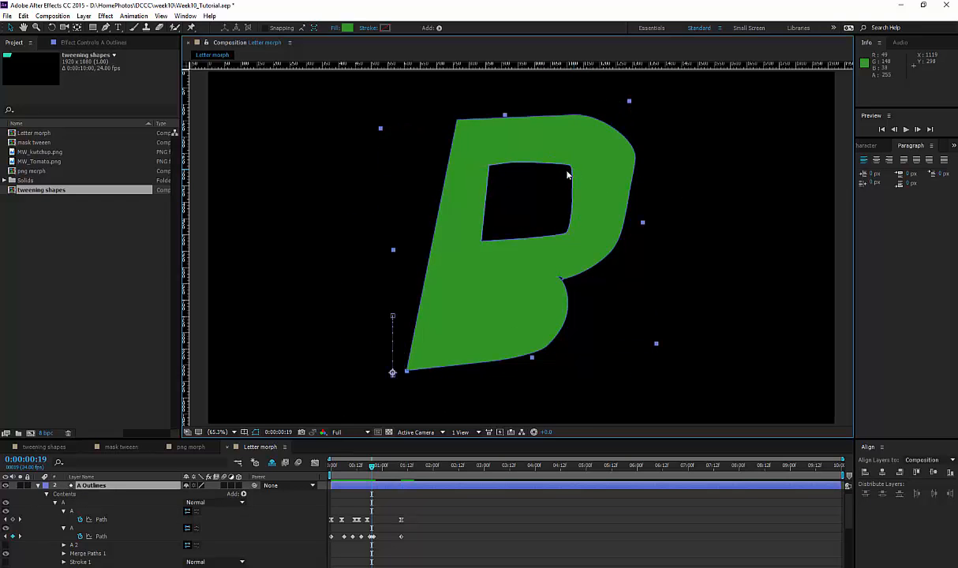
At 0:00:00:19, move the inner hole's right-side vertices outward and upward and lift its top-edge vertex.
left_click(72, 529)
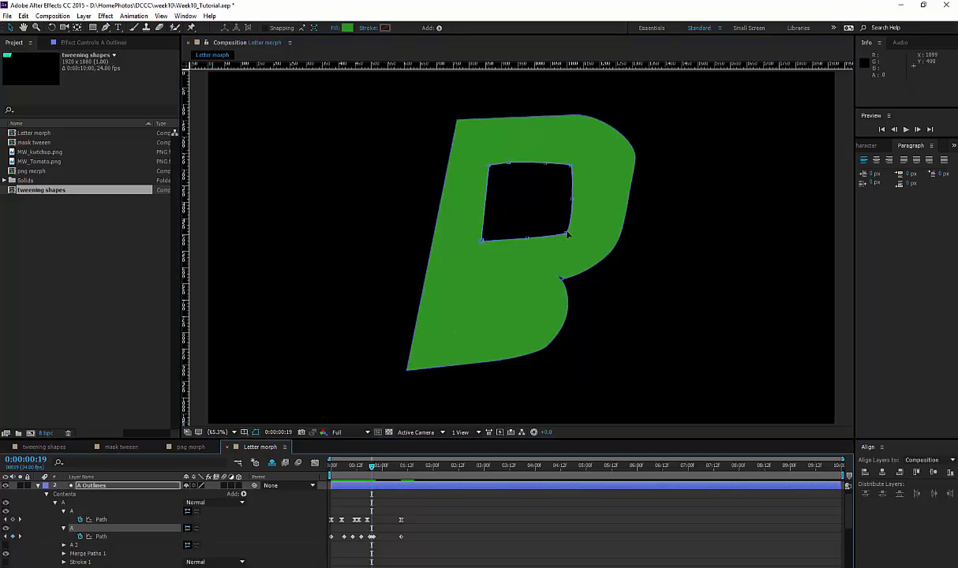
left_click(567, 233)
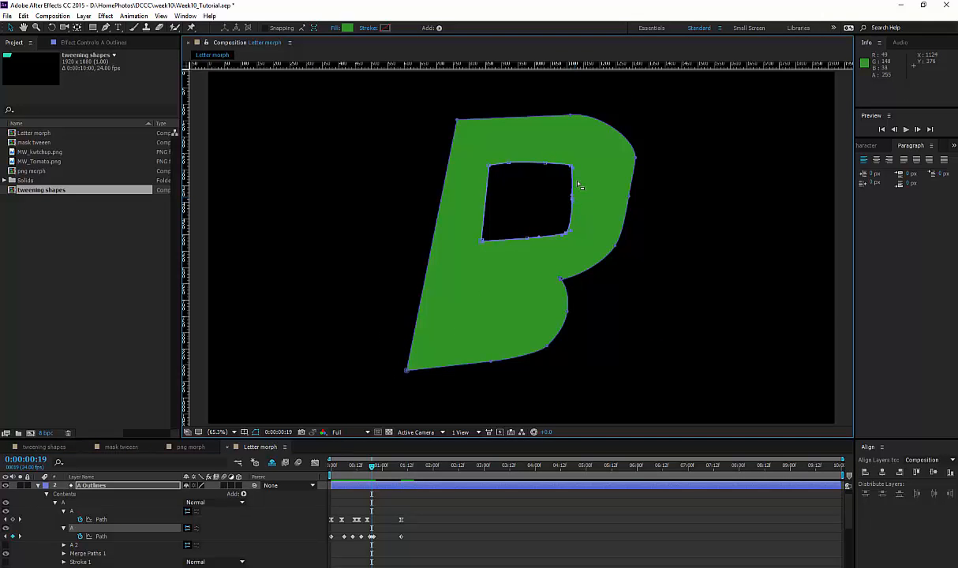
left_click_drag(572, 168, 547, 158)
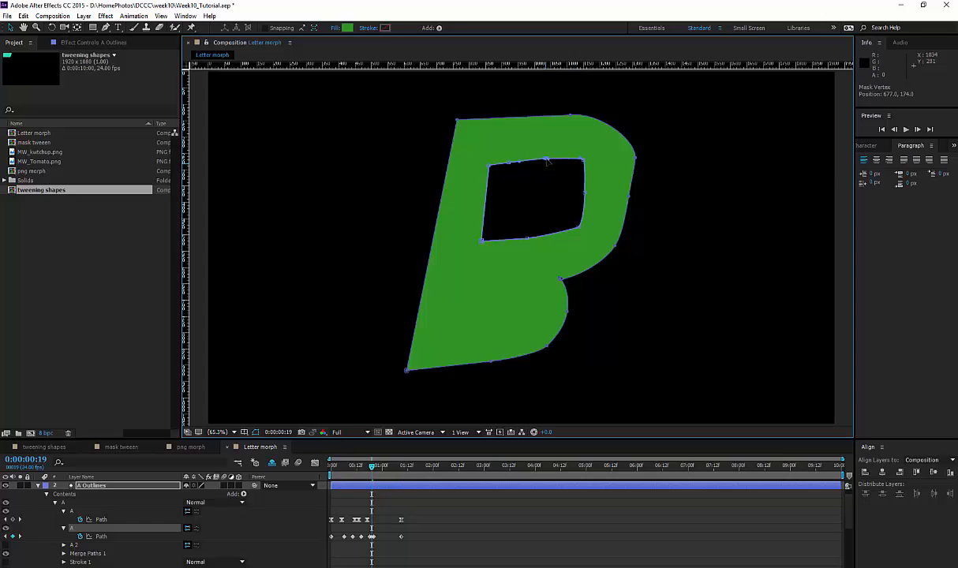
At 0:00:01:04, temporarily hide the outer letter path to select the inner hole's upper and right vertices, and raise them slightly.
mouse_move(373, 466)
left_mouse_down()
mouse_move(334, 466)
mouse_move(406, 466)
mouse_move(390, 469)
left_mouse_up()
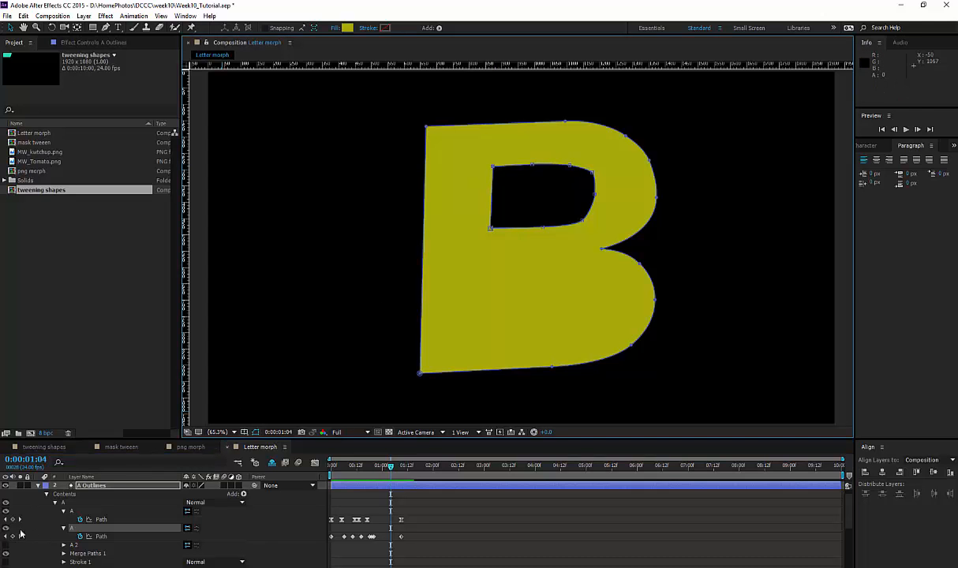
left_click(7, 512)
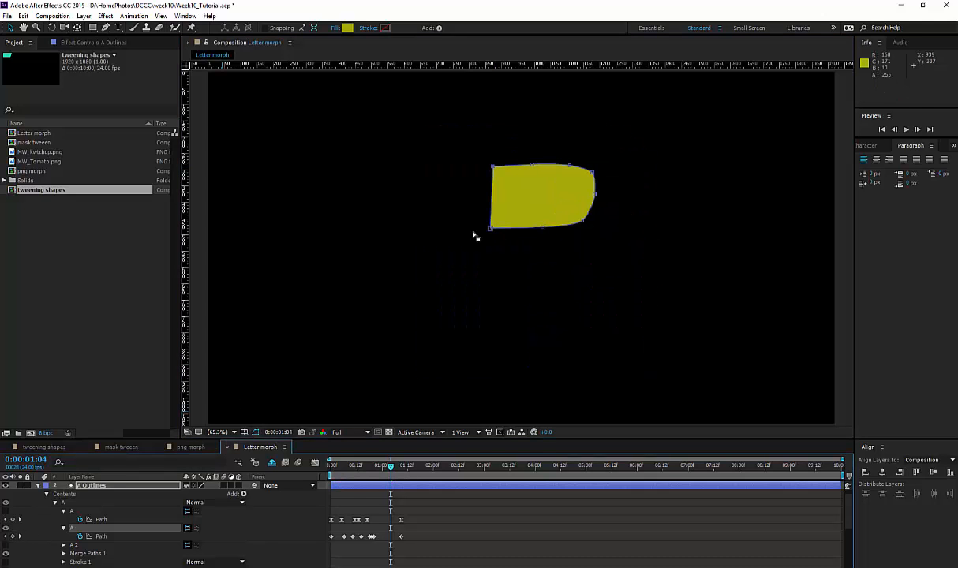
left_click_drag(466, 139, 635, 196)
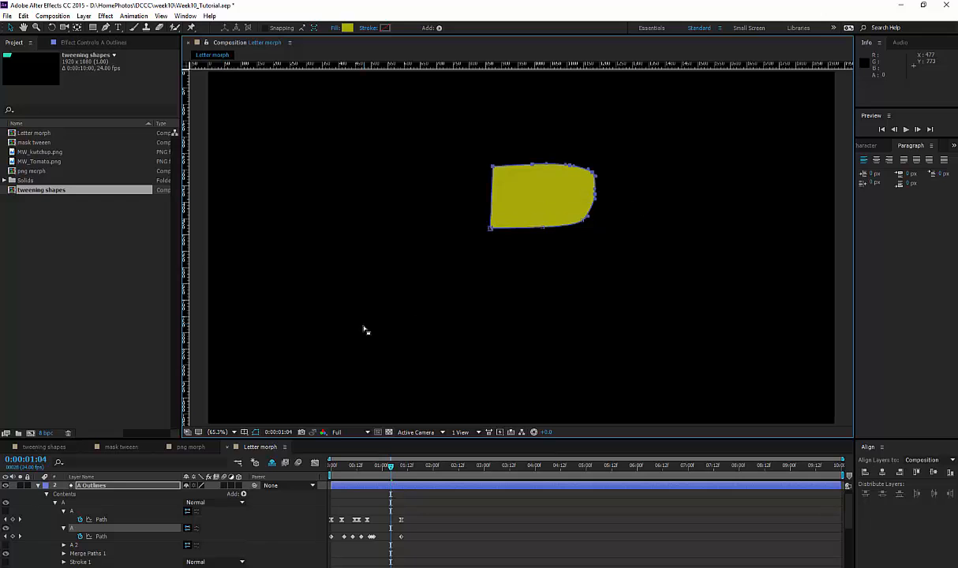
left_click(6, 511)
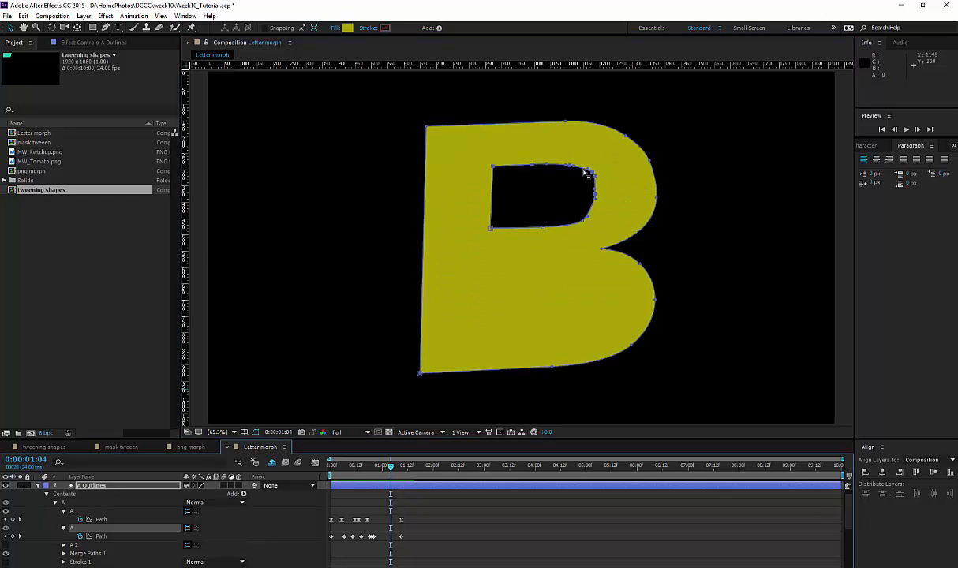
left_click_drag(568, 167, 568, 157)
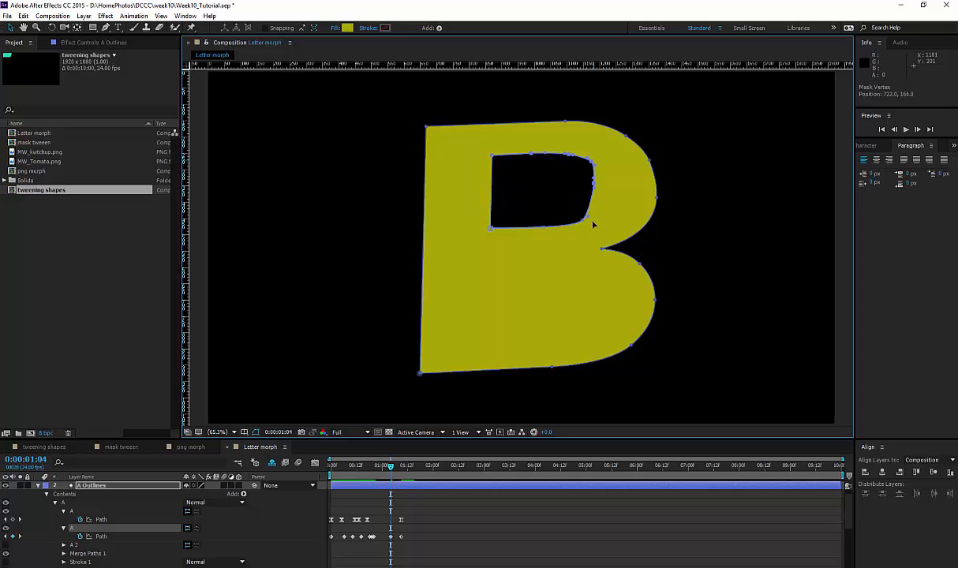
At 0:00:01:09, free-transform the upper hole's path, lowering its top edge to 90% height and stretching its width to 109.6%.
mouse_move(393, 464)
left_mouse_down()
mouse_move(384, 465)
mouse_move(401, 468)
left_mouse_up()
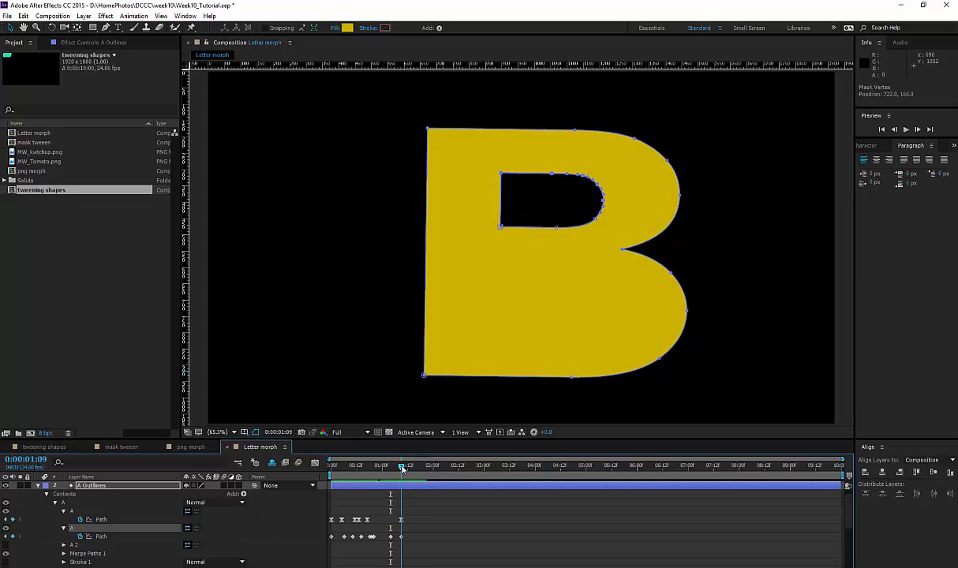
left_click(400, 537)
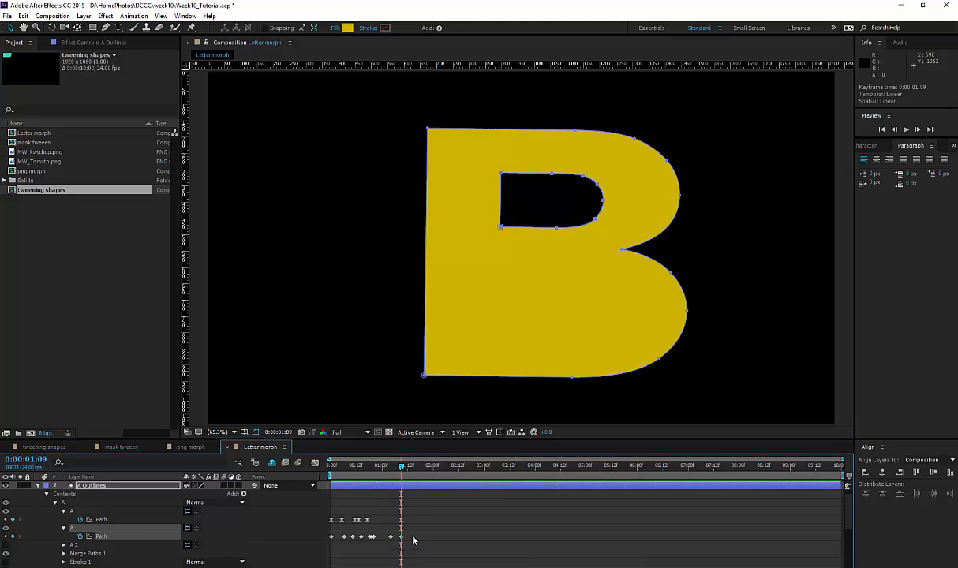
right_click(501, 175)
mouse_move(526, 191)
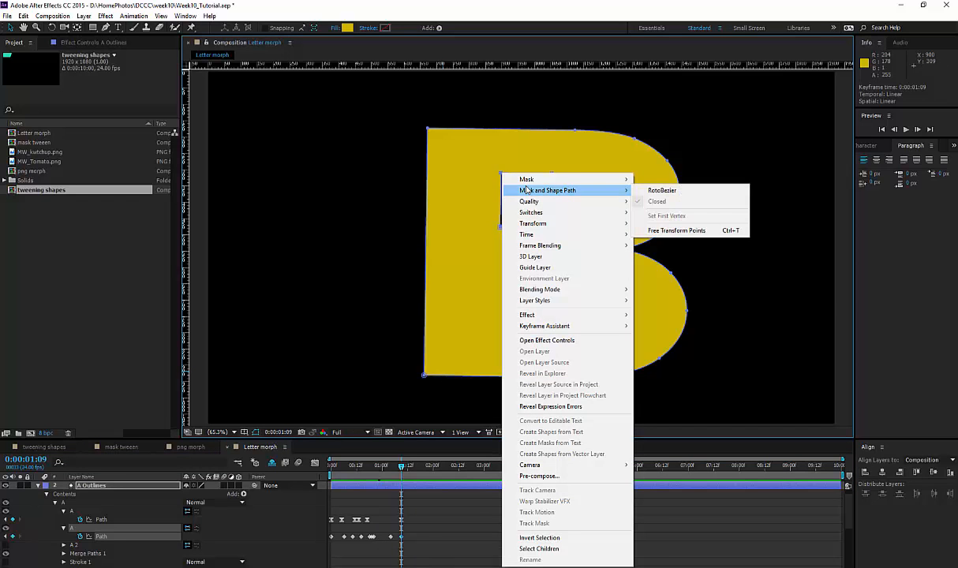
left_click(676, 230)
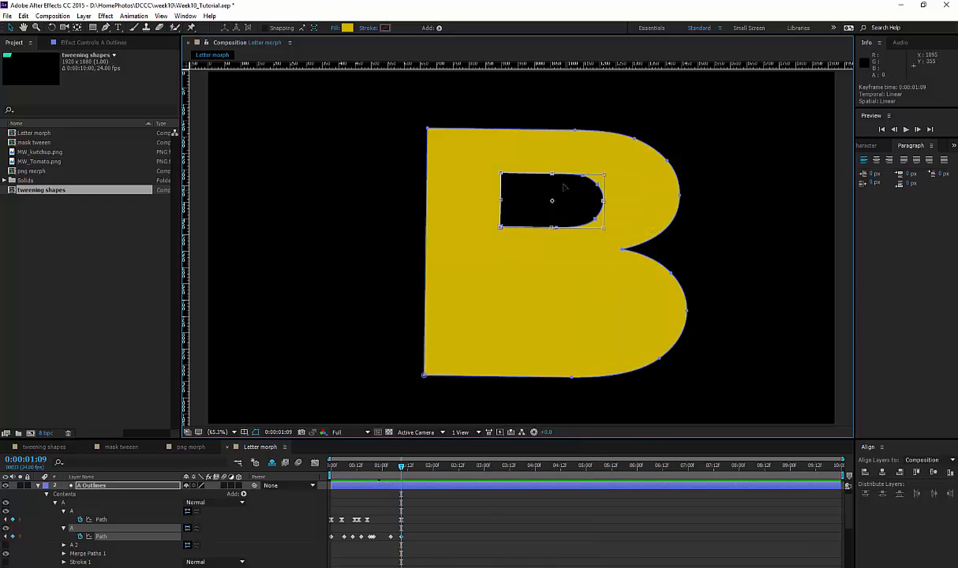
left_click_drag(552, 174, 552, 180)
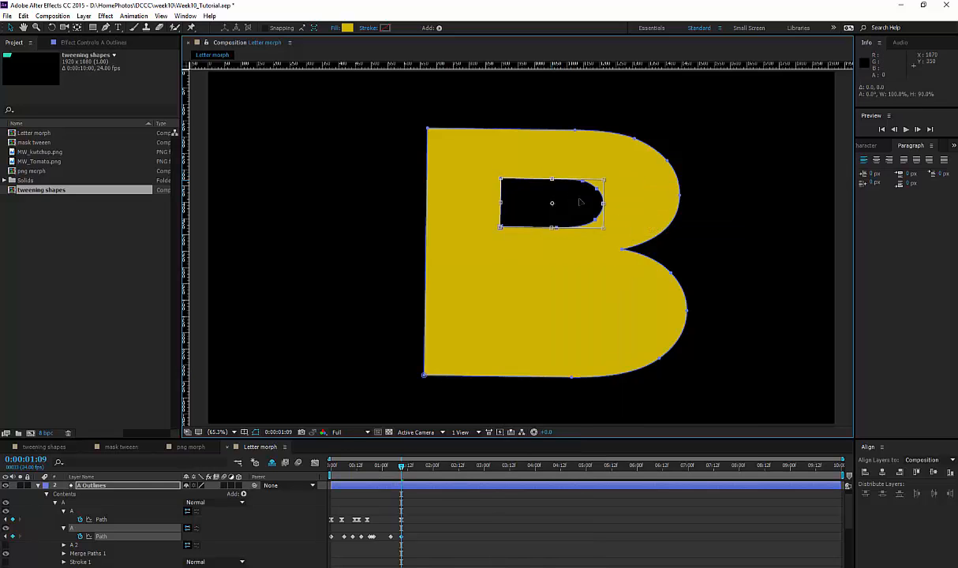
left_click_drag(606, 204, 614, 204)
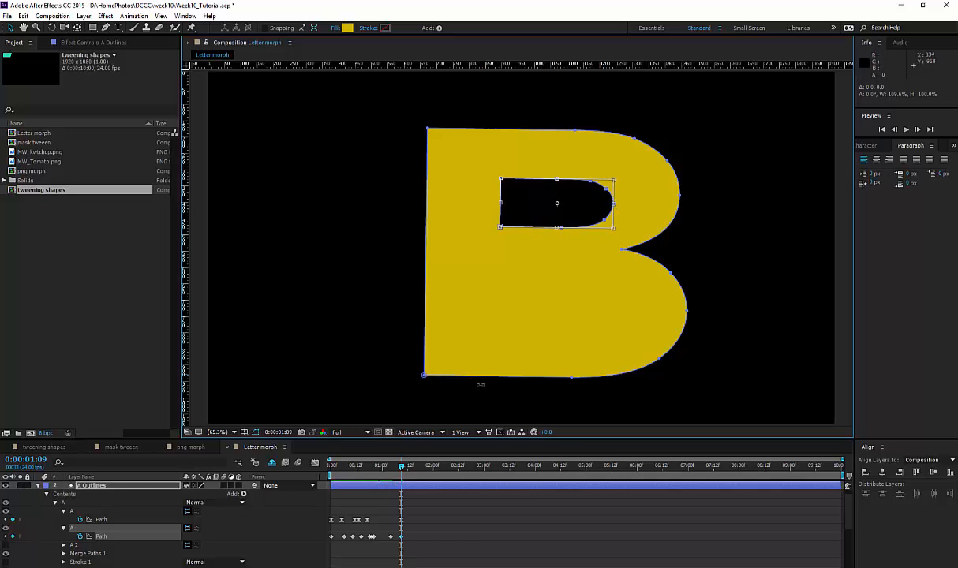
At 0:00:01:11, free-transform the upper hole's path again to 112.8% height and 95.3% width so it rebounds.
key("Page_Down")
key("Page_Down")
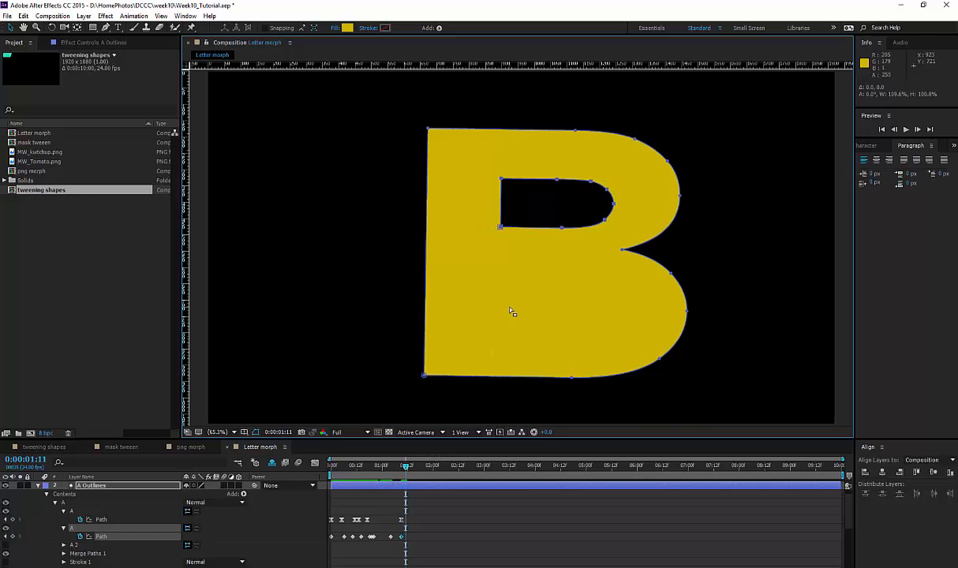
right_click(556, 182)
mouse_move(624, 199)
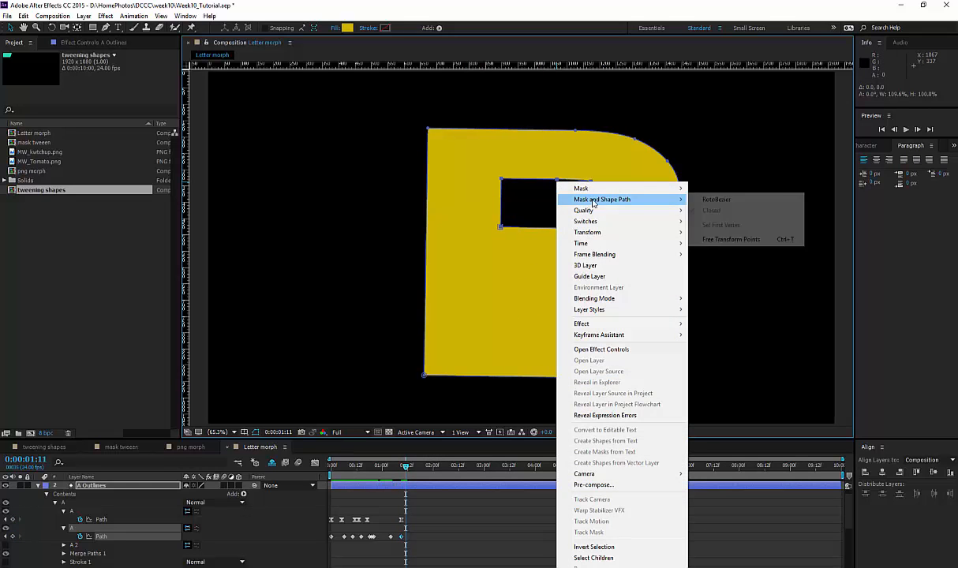
left_click(724, 240)
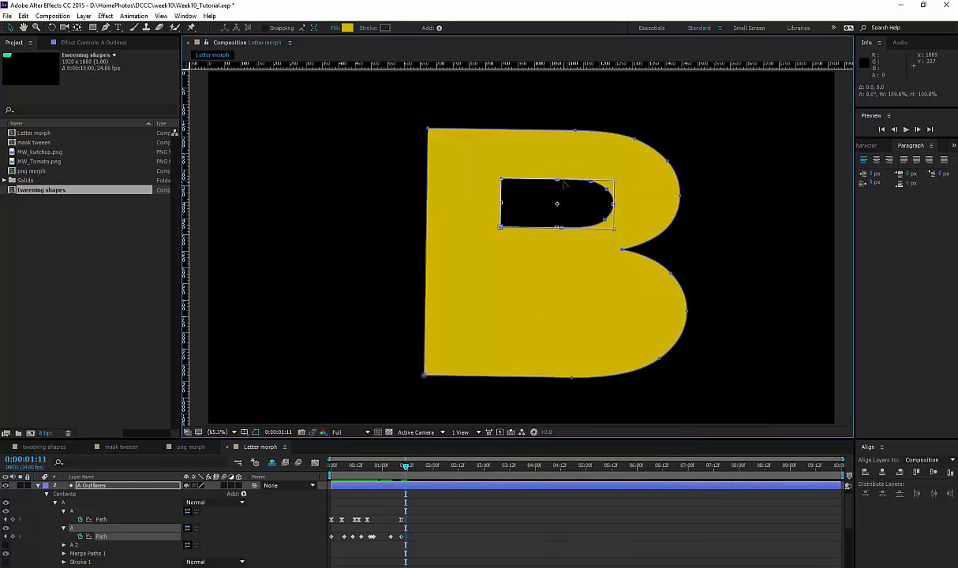
left_click_drag(556, 179, 556, 172)
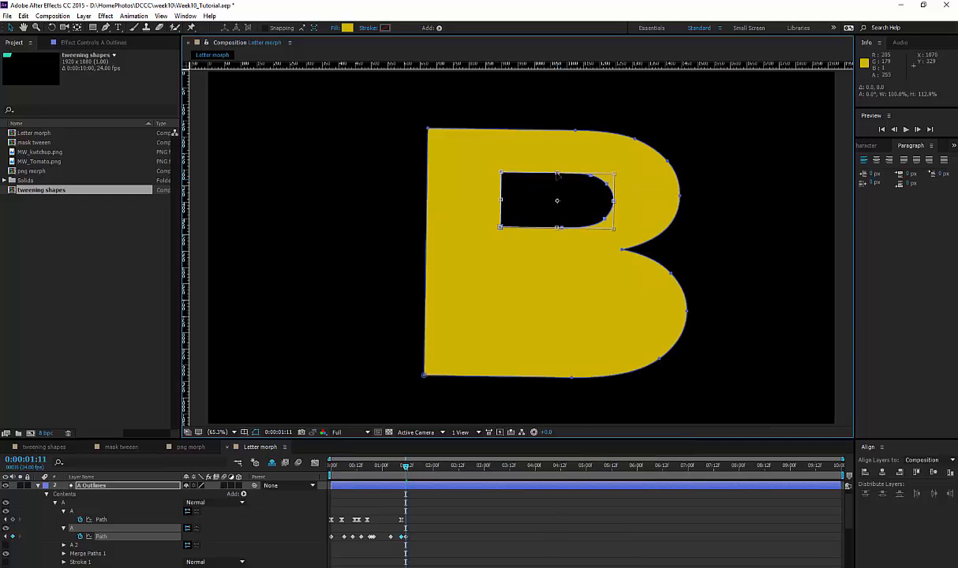
left_click_drag(614, 200, 609, 201)
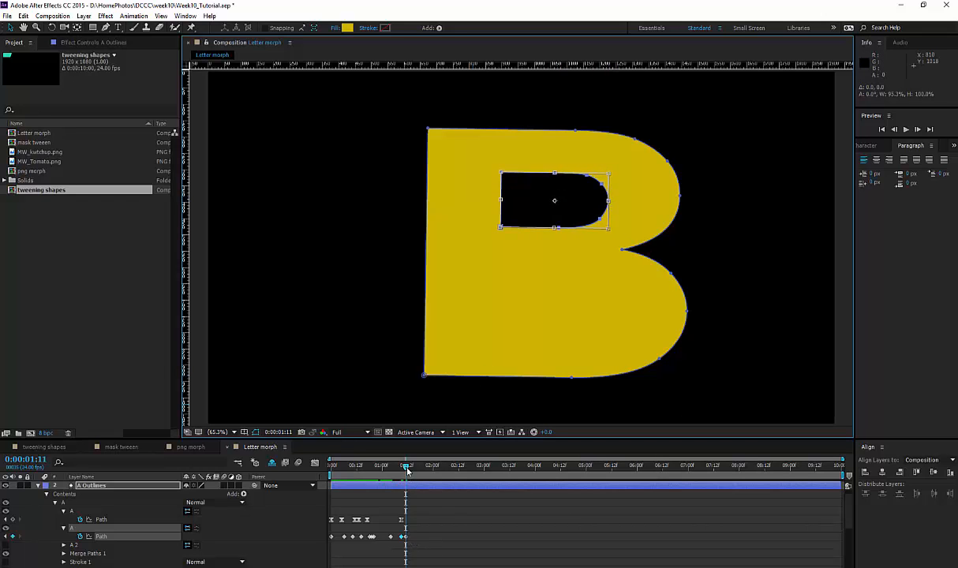
Play the letter morph from the start to check the hole's motion, and return to 0:00:00:00.
left_click_drag(406, 469, 332, 472)
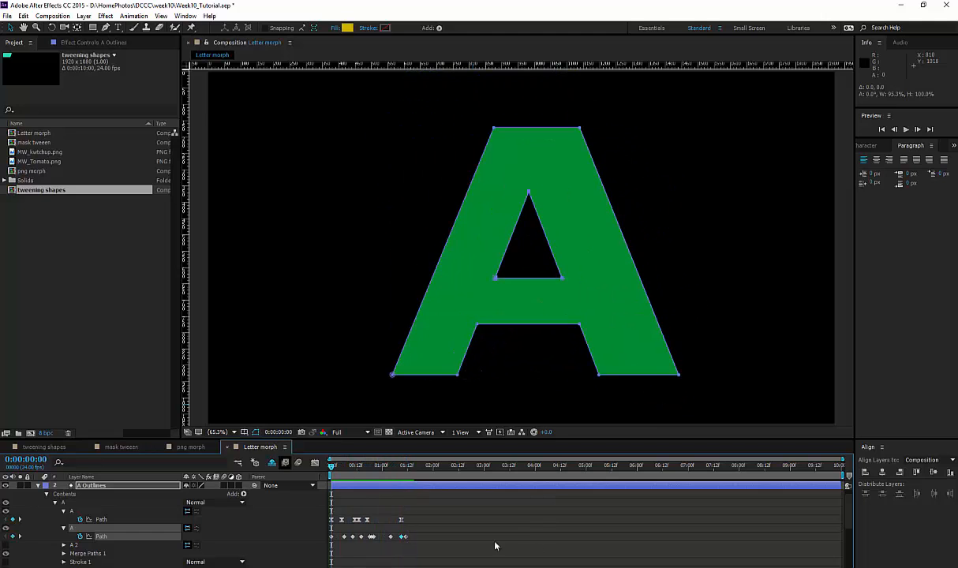
key("space")
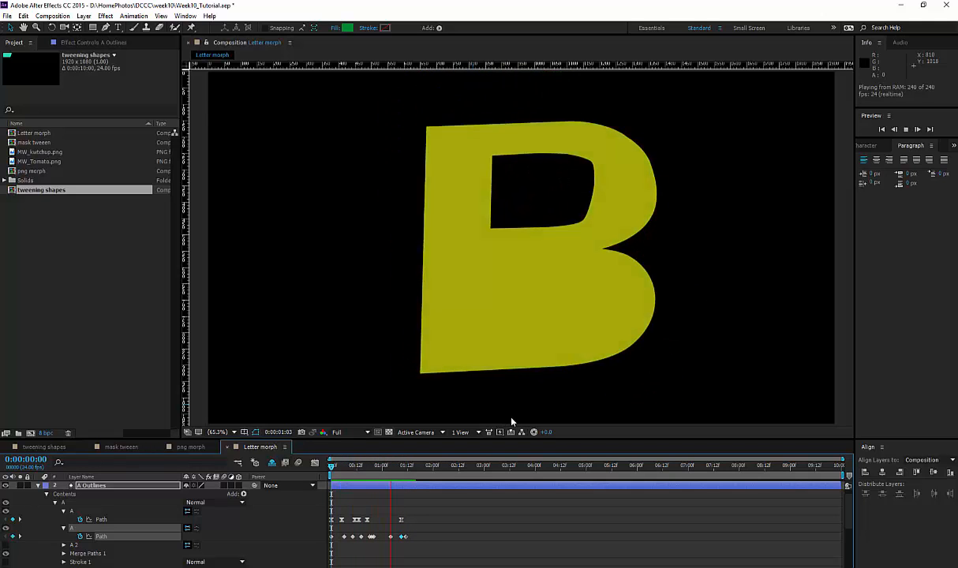
key("space")
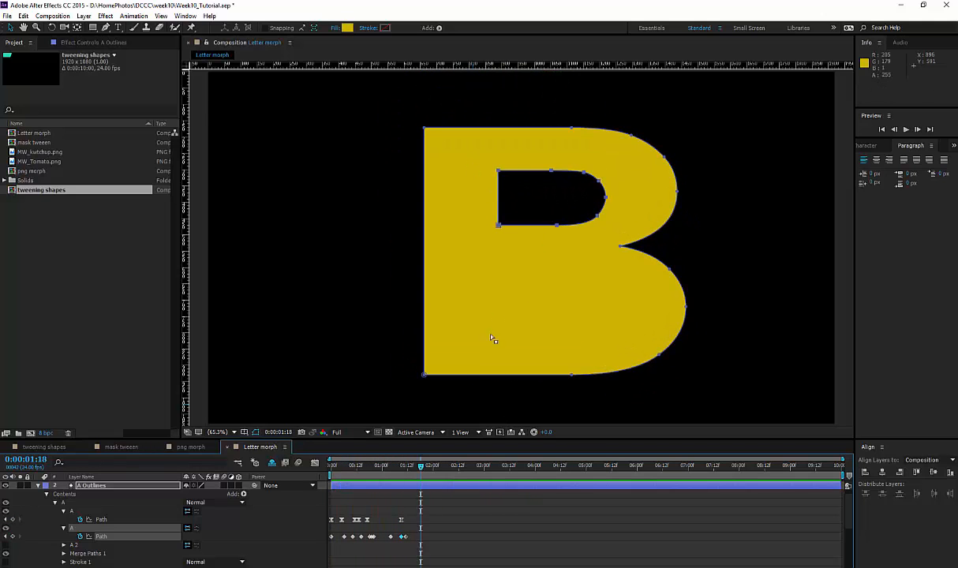
left_click_drag(422, 467, 269, 439)
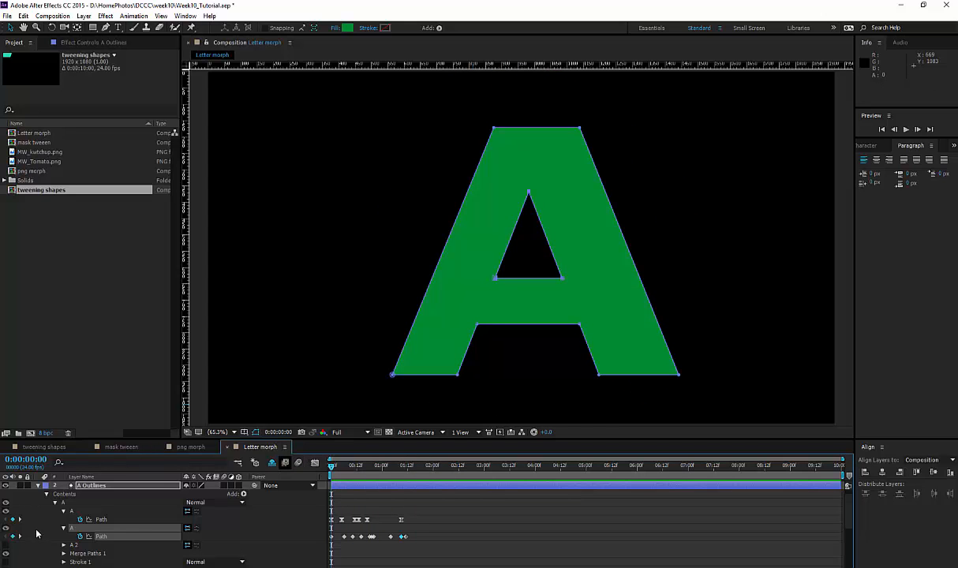
Collapse the layer's Transform group, enable path keyframing for shape A 2 at 0:00:00:00, and make that shape visible.
left_click(56, 503)
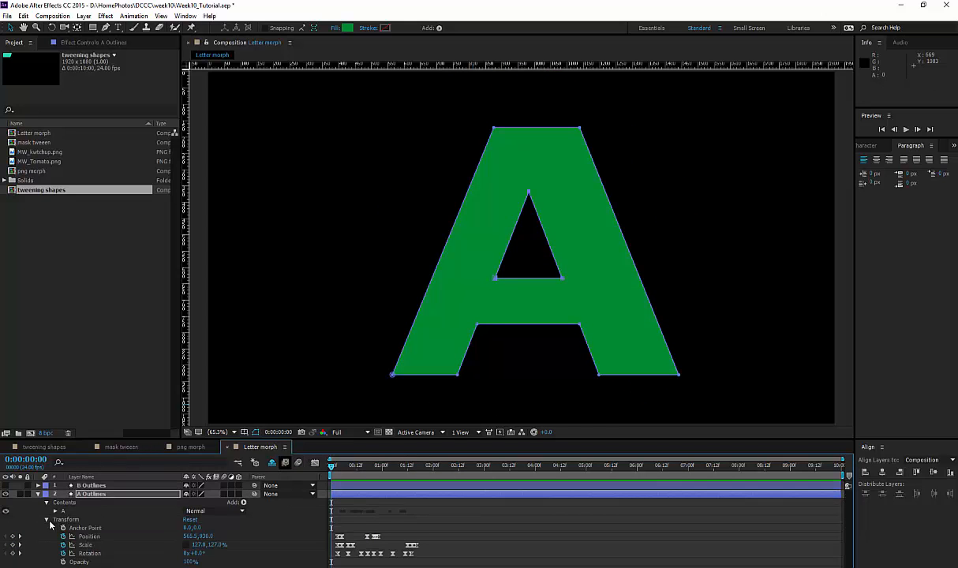
left_click(47, 520)
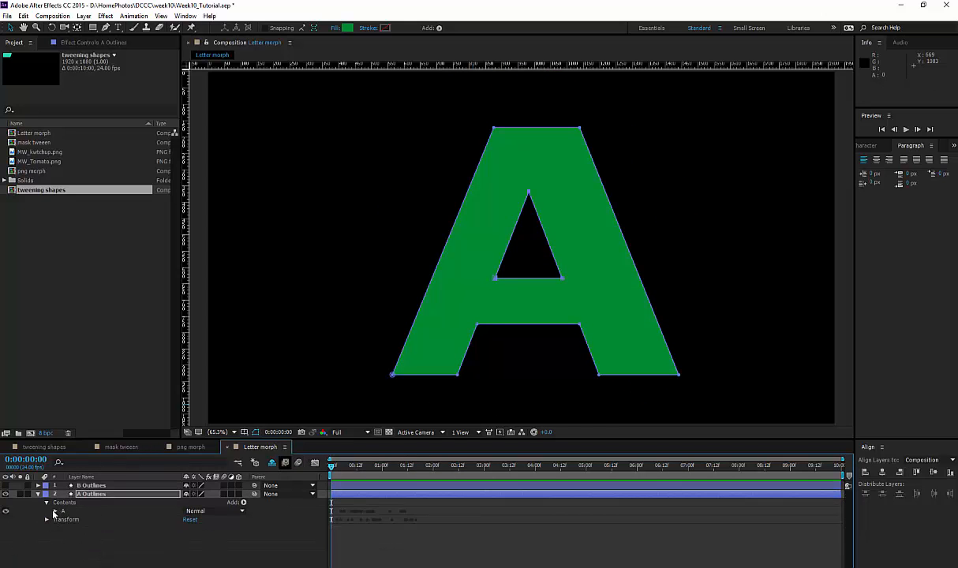
left_click(55, 511)
left_click(64, 528)
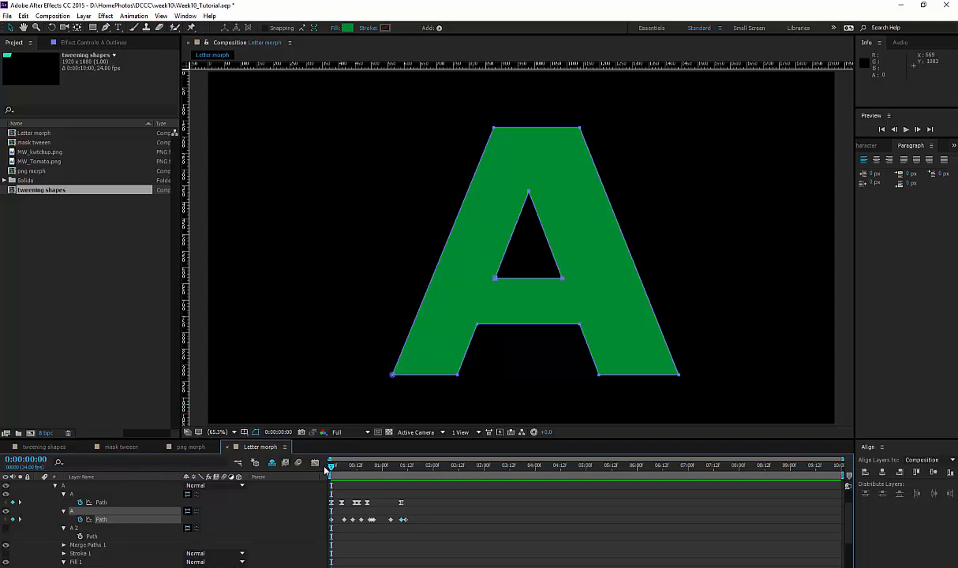
left_click(81, 536)
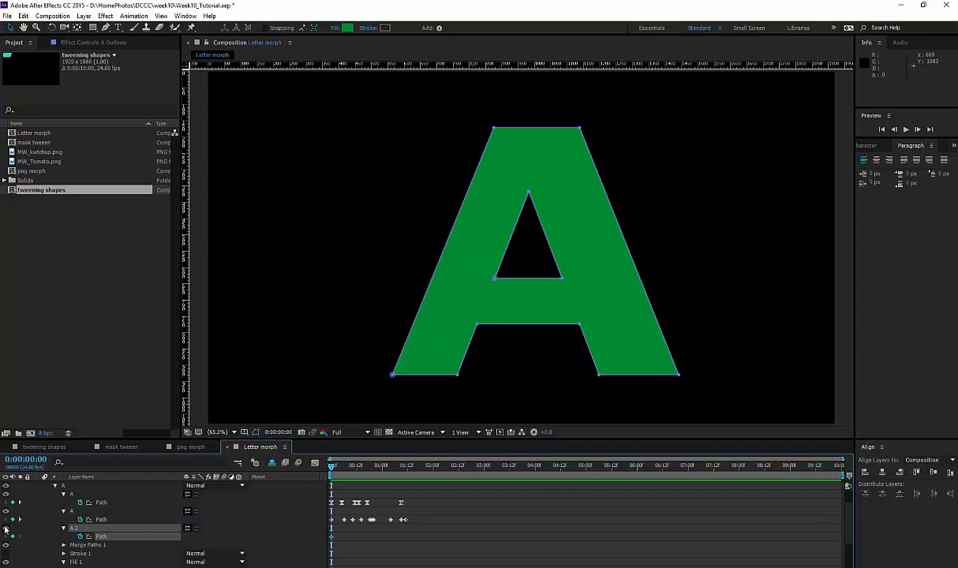
left_click(6, 528)
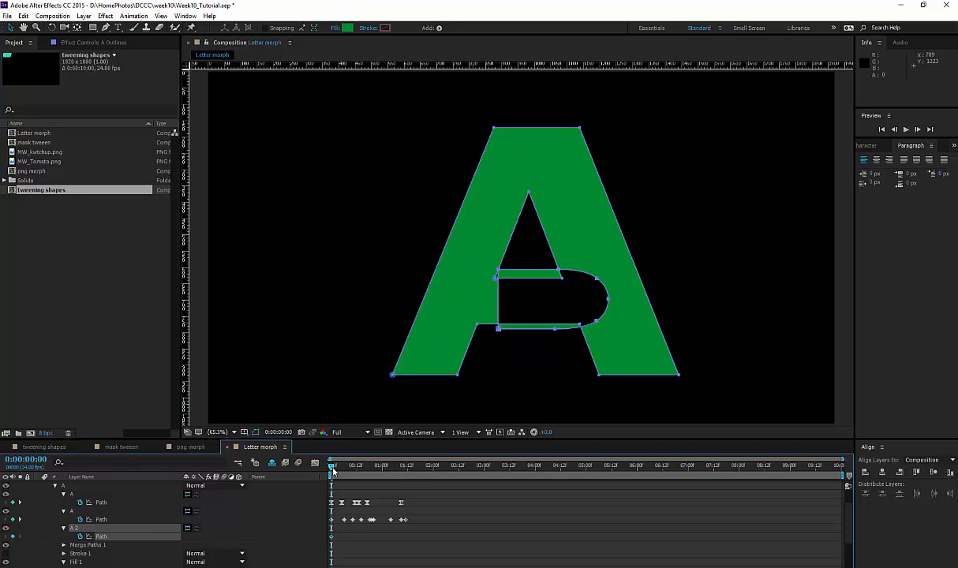
Add path keyframes for the lower hole, A 2, at 0:00:01:13 and 0:00:01:02.
left_click_drag(332, 470, 410, 476)
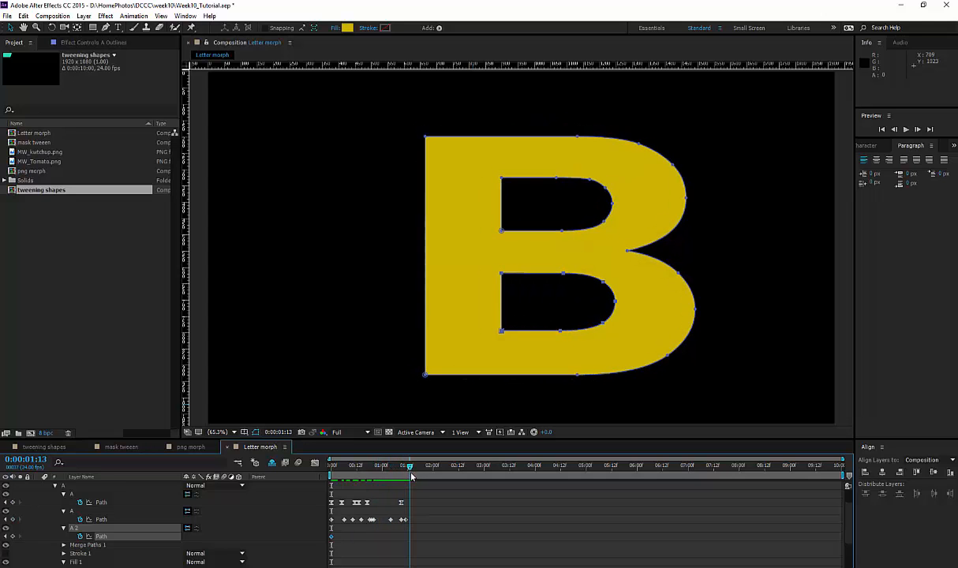
left_click(14, 537)
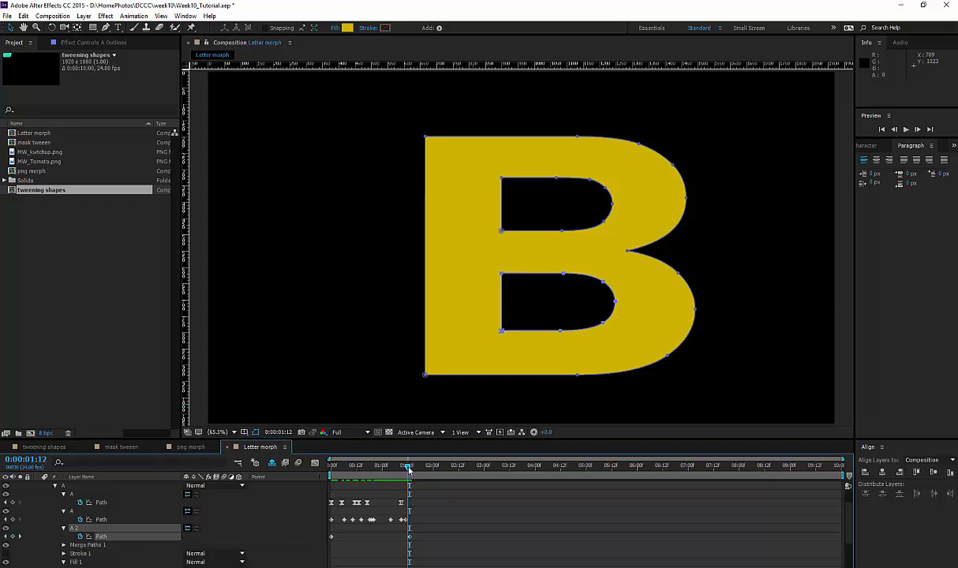
left_click_drag(406, 467, 386, 468)
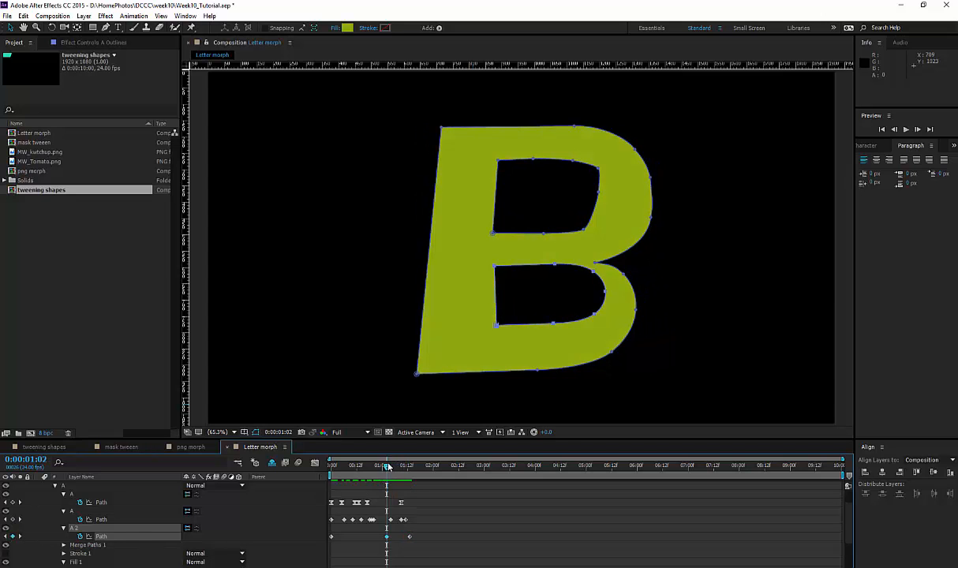
At the 0:00:00:00 keyframe, free-transform the lower hole's path down to 0.6% width and height at its lower-left corner.
left_click_drag(388, 467, 330, 470)
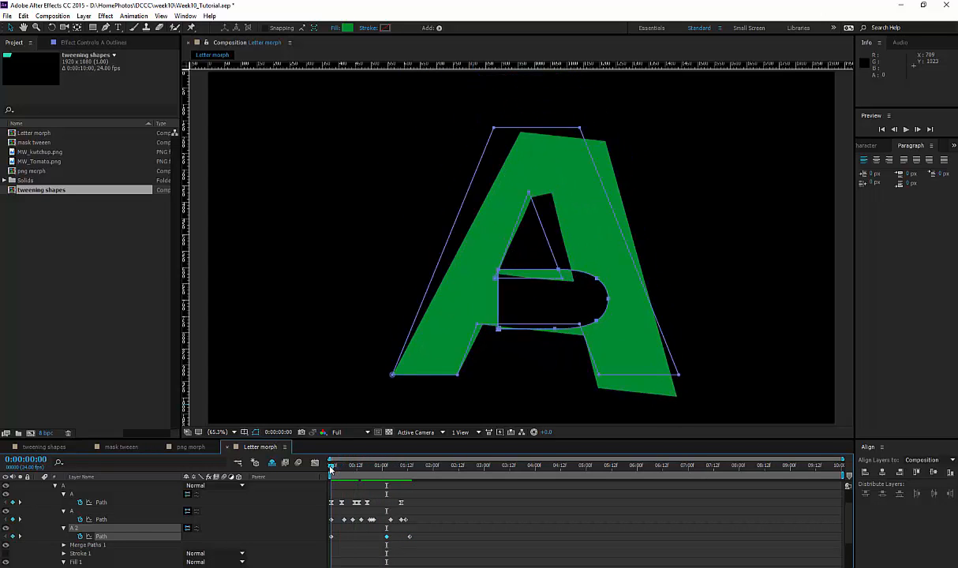
left_click(331, 536)
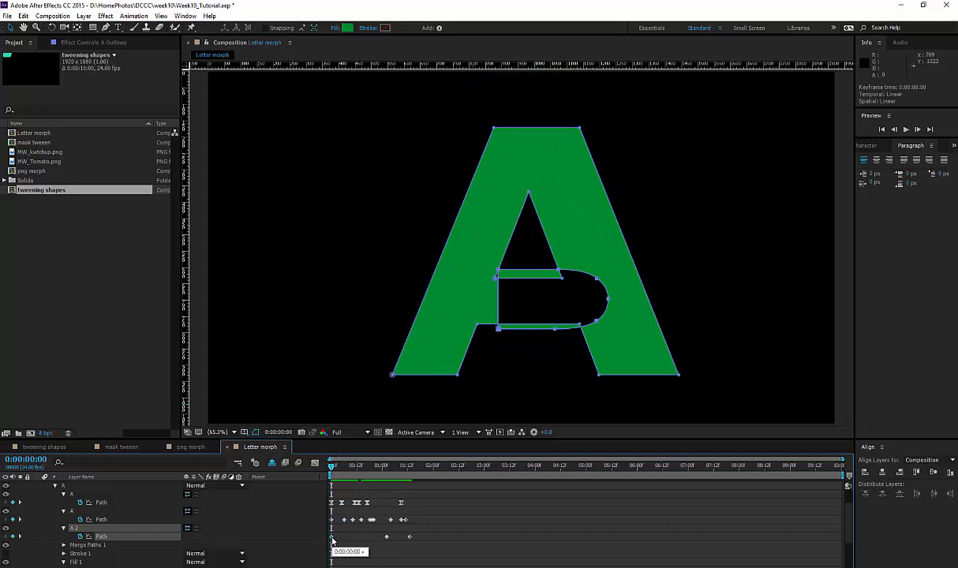
right_click(501, 333)
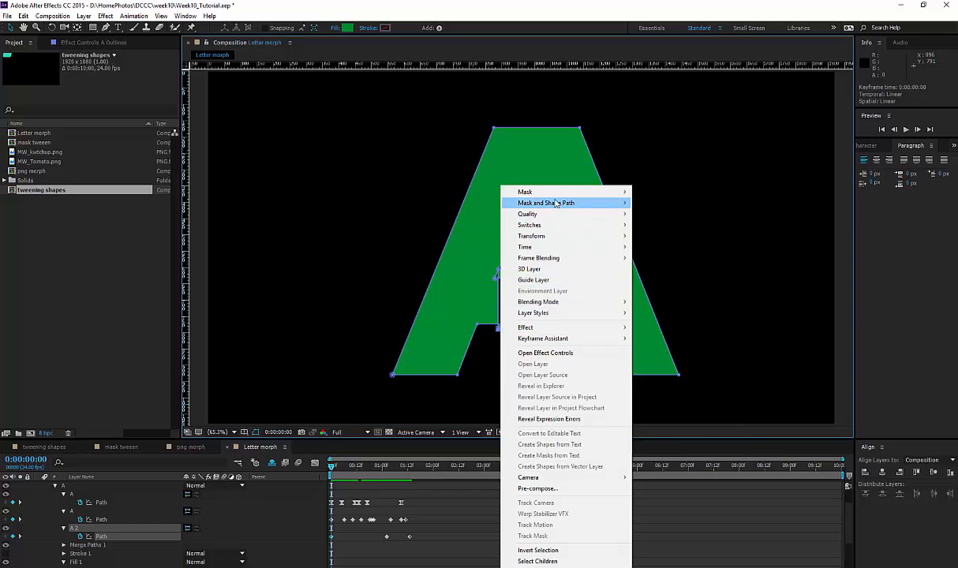
left_click(631, 230)
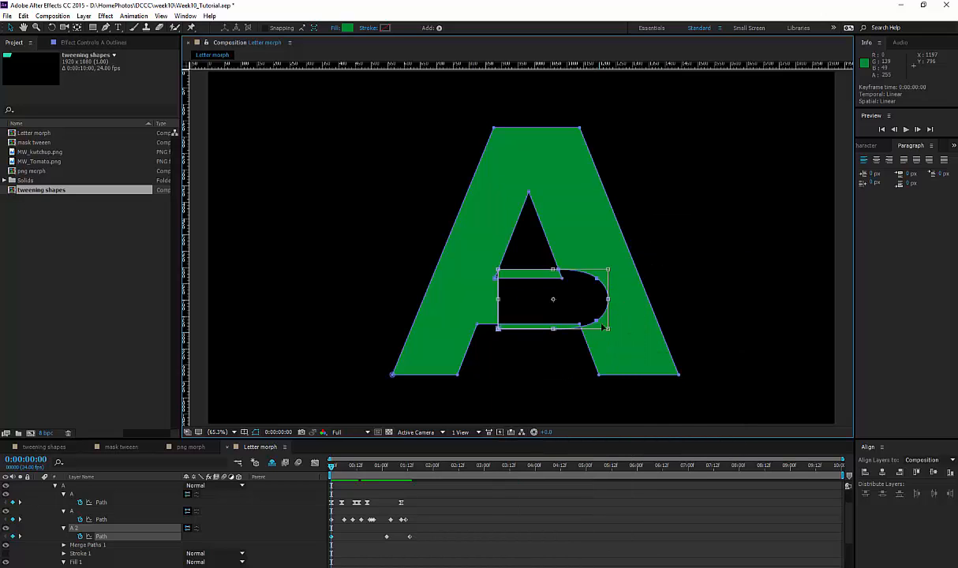
left_click_drag(607, 270, 499, 321)
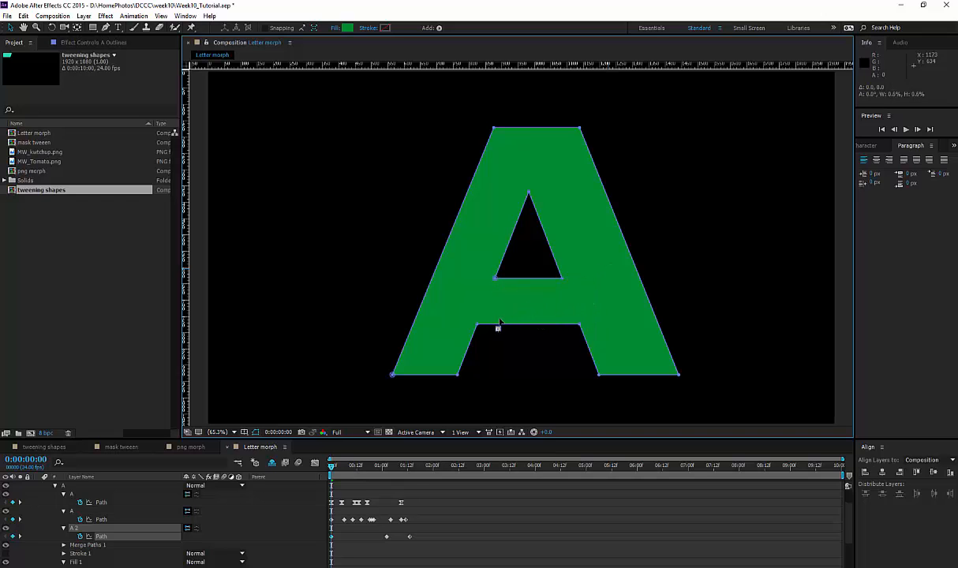
Delay the lower hole's shrunken starting keyframe to just before the upper hole's third path keyframe.
left_click_drag(332, 537, 358, 538)
left_click_drag(331, 468, 351, 538)
left_click(350, 543)
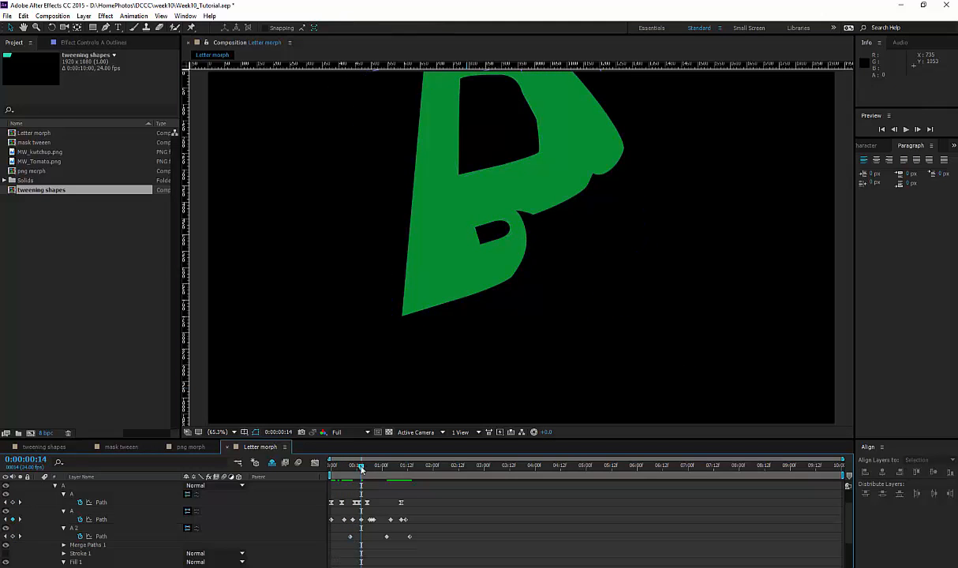
Add a path keyframe for the lower hole, A 2, at 0:00:00:21 and free-transform the hole to rotate it about 7.8° clockwise.
mouse_move(361, 468)
left_mouse_down()
mouse_move(331, 469)
mouse_move(377, 471)
left_mouse_up()
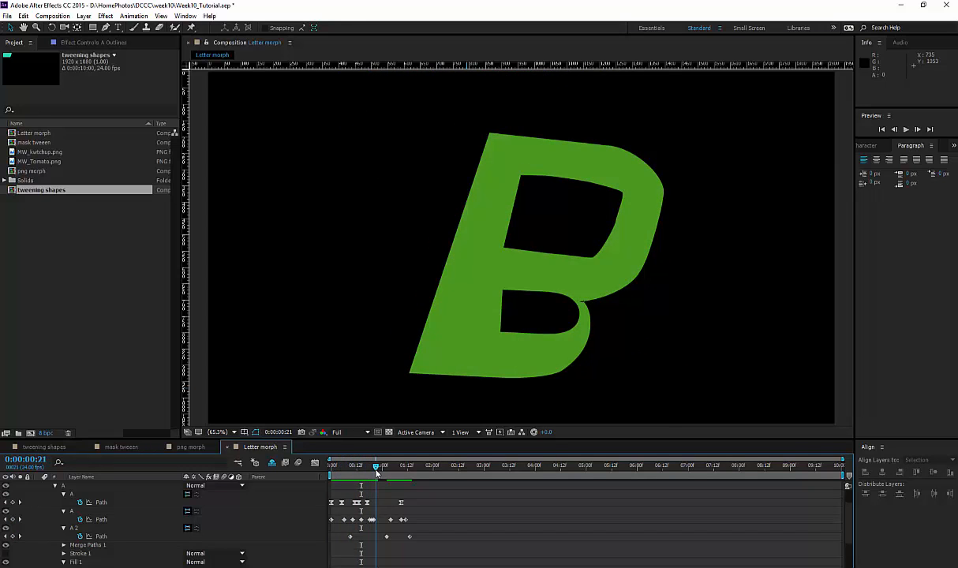
left_click(393, 539)
left_click(386, 539)
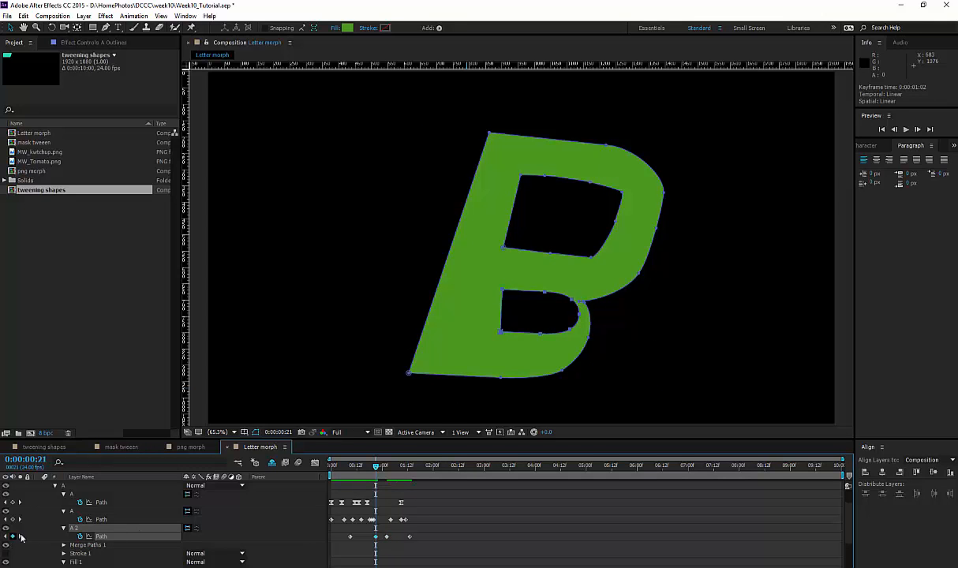
right_click(505, 333)
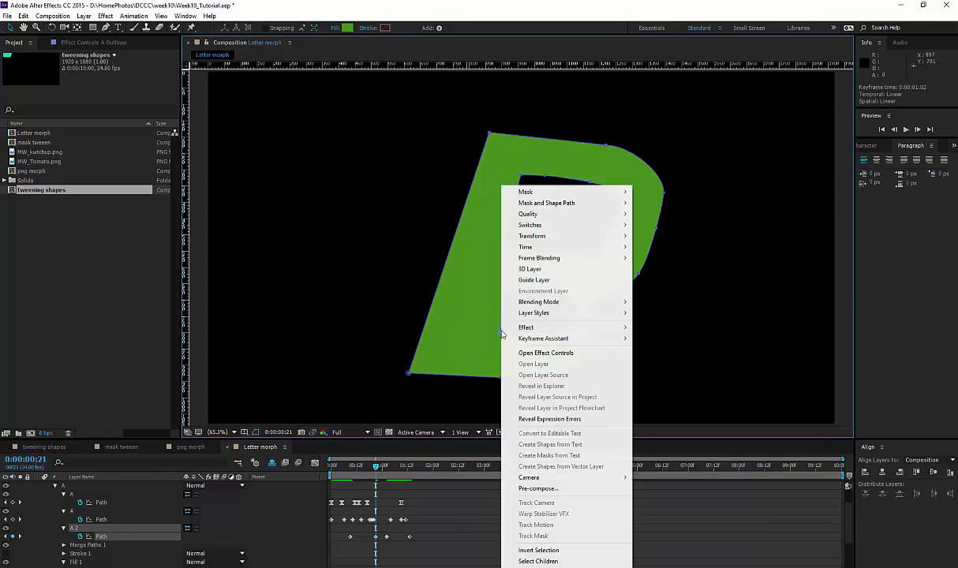
mouse_move(550, 240)
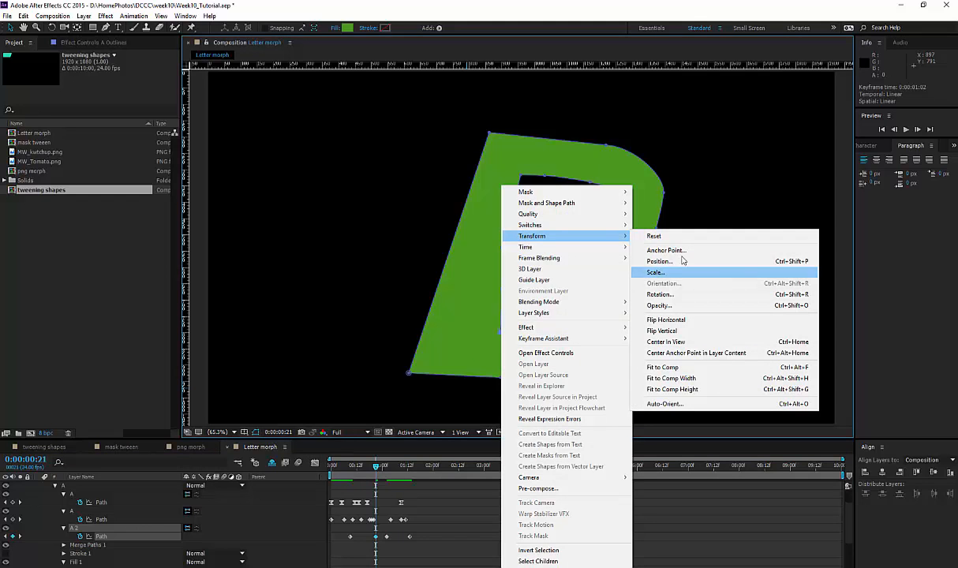
mouse_move(575, 203)
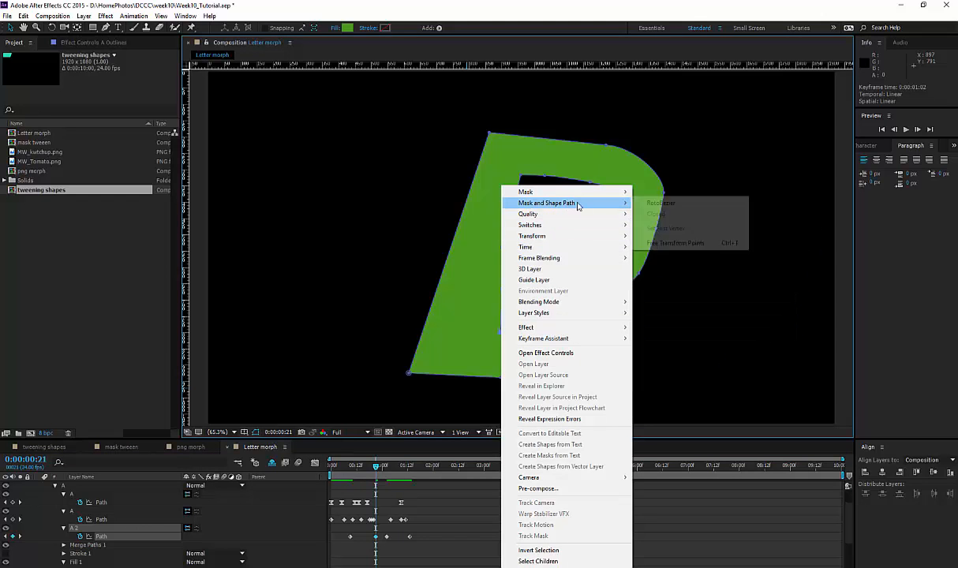
left_click(673, 243)
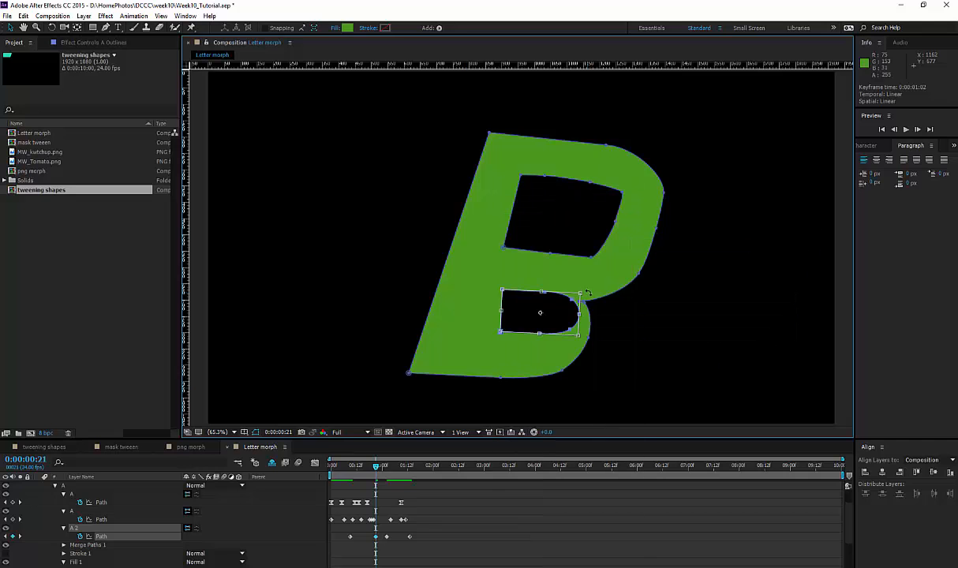
left_click_drag(589, 294, 591, 300)
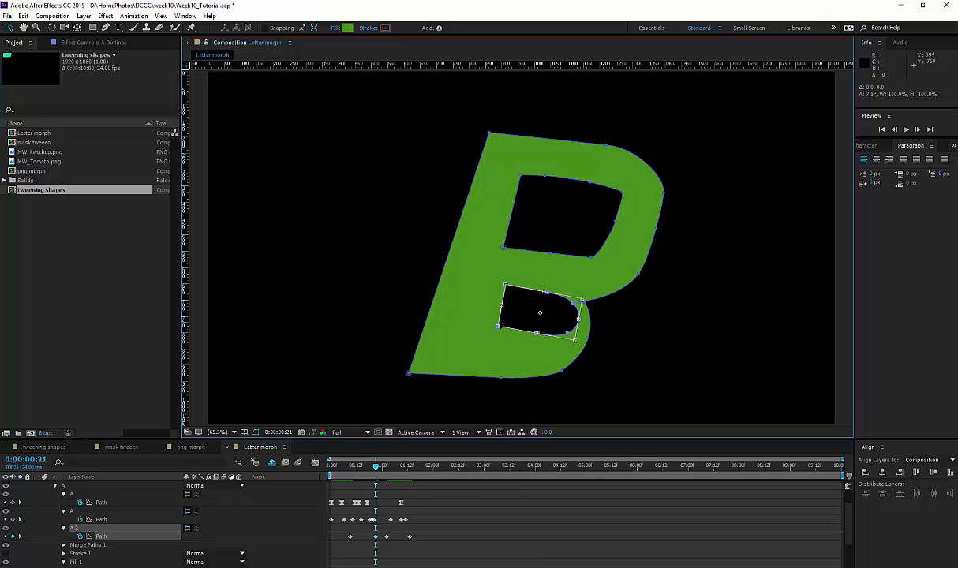
Enlarge the lower hole toward the B's lower-left corner, slightly lower its upper edge, and reduce its rotation to about 5.3°.
left_click_drag(497, 325, 475, 349)
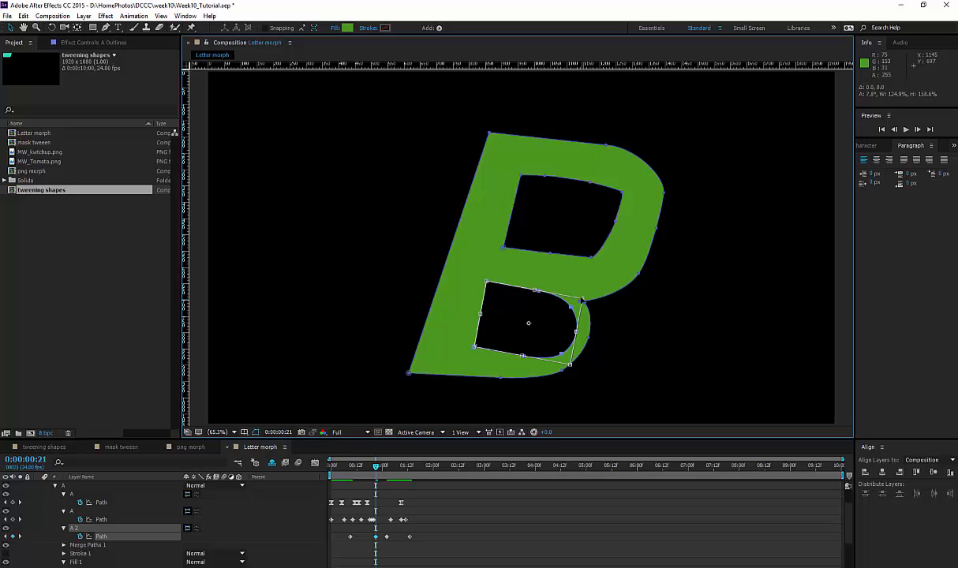
left_click_drag(581, 301, 580, 313)
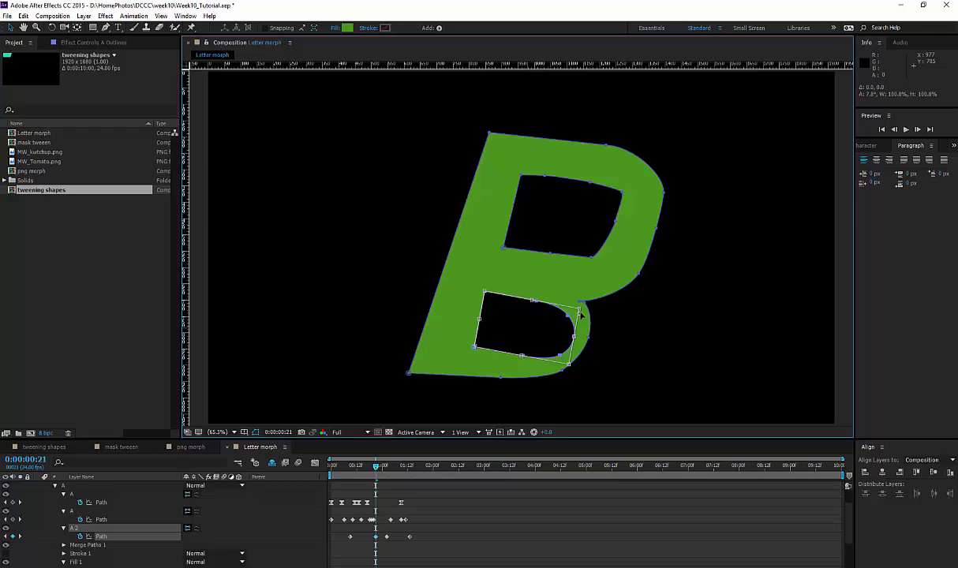
left_click_drag(580, 312, 580, 310)
left_click_drag(462, 352, 466, 357)
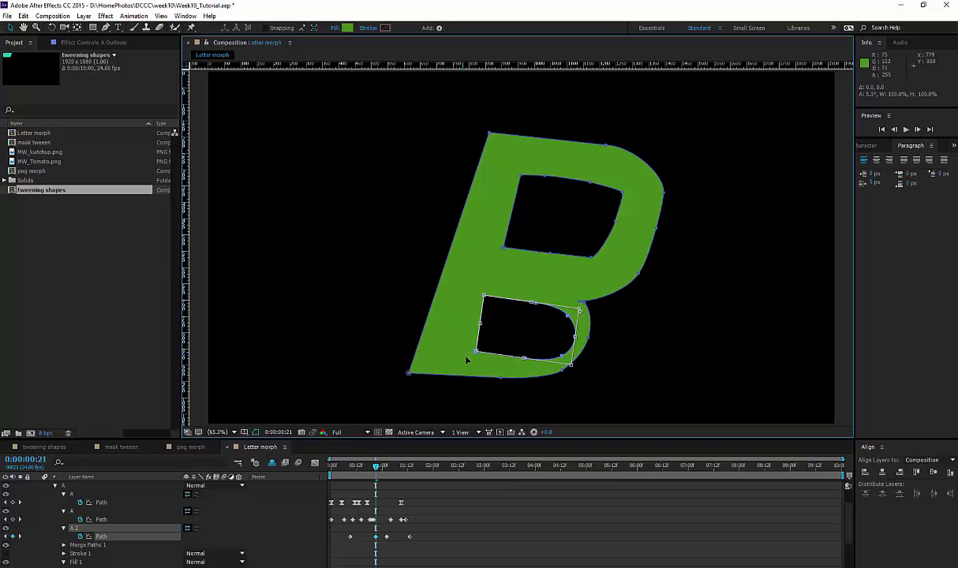
Move the lower hole's first path keyframe slightly earlier, to 0:00:00:08.
mouse_move(378, 467)
left_mouse_down()
mouse_move(319, 472)
mouse_move(365, 473)
left_mouse_up()
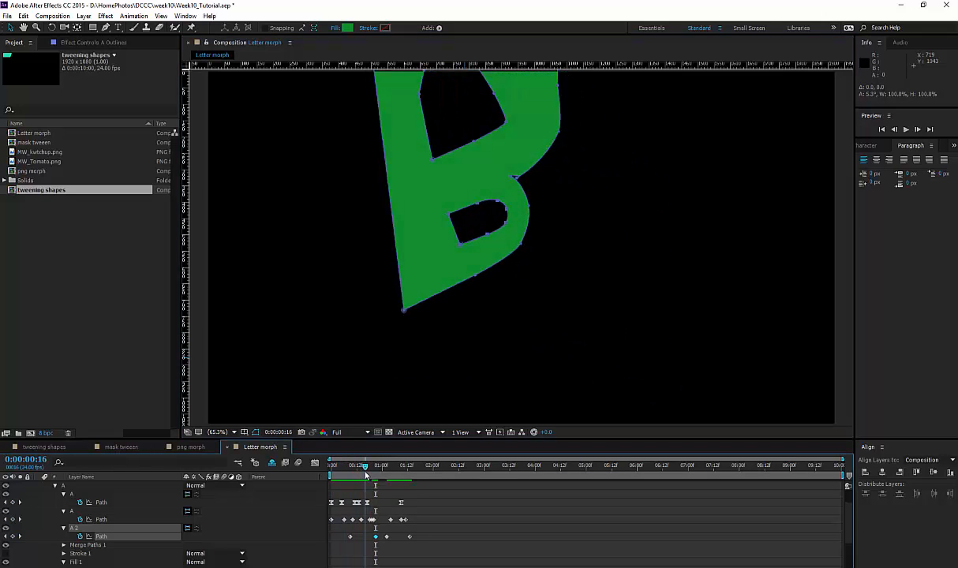
left_click_drag(351, 538, 349, 540)
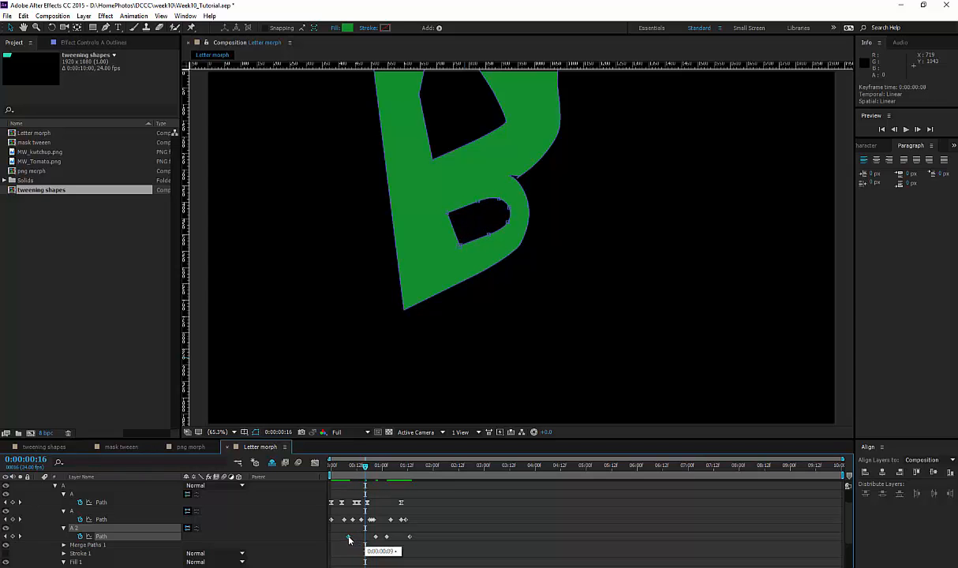
Add a path keyframe for the lower hole at 0:00:01:04 and shift the hole slightly down and left.
left_click_drag(367, 467, 389, 475)
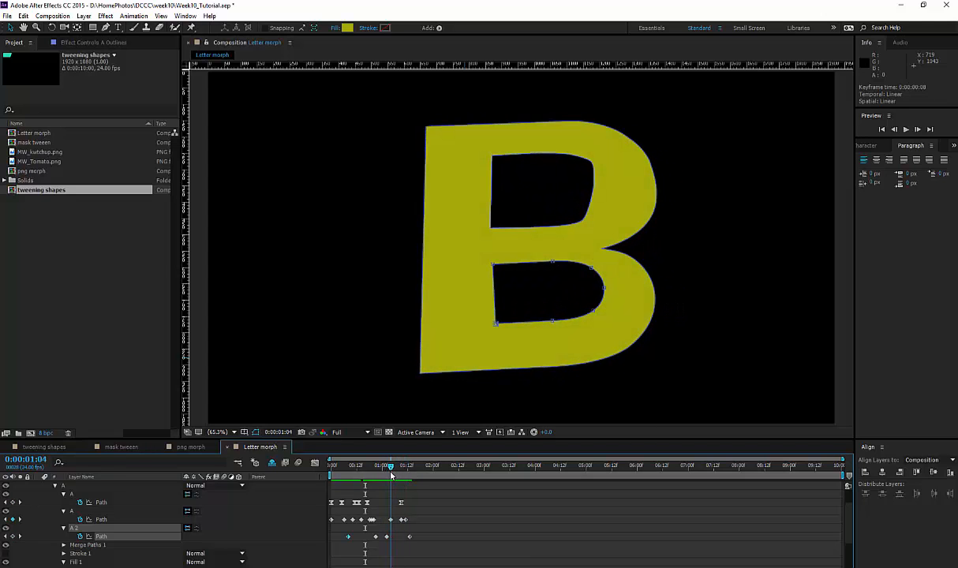
left_click(12, 537)
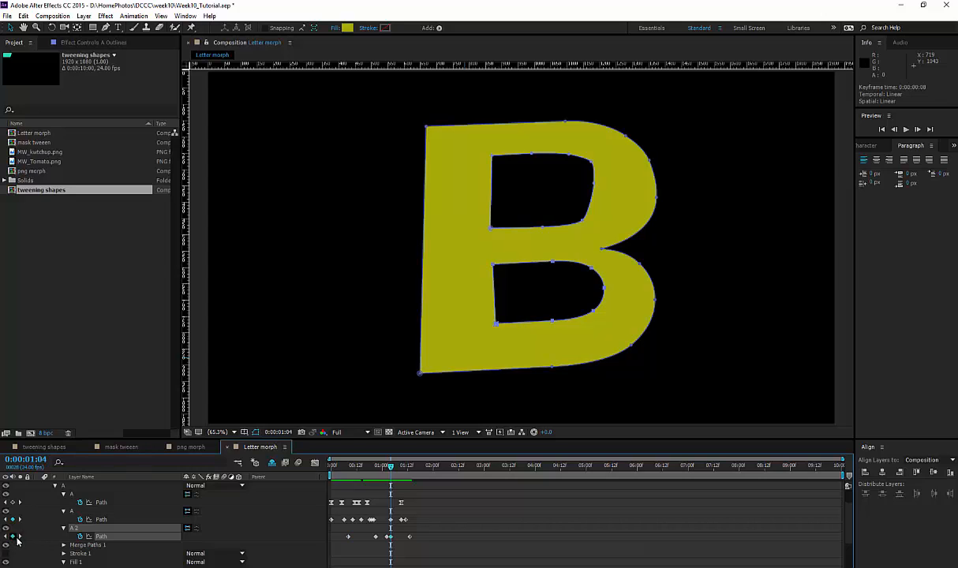
left_click_drag(555, 324, 550, 337)
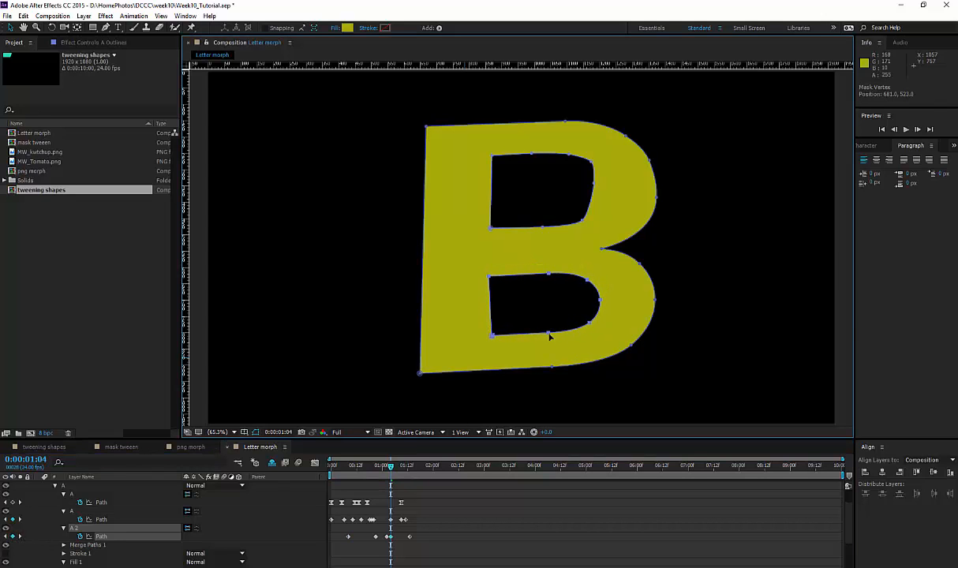
Free-transform the lower hole at 0:00:01:04, stretching it rightward to about 118.8% width and downward to about 117.6% height.
right_click(590, 326)
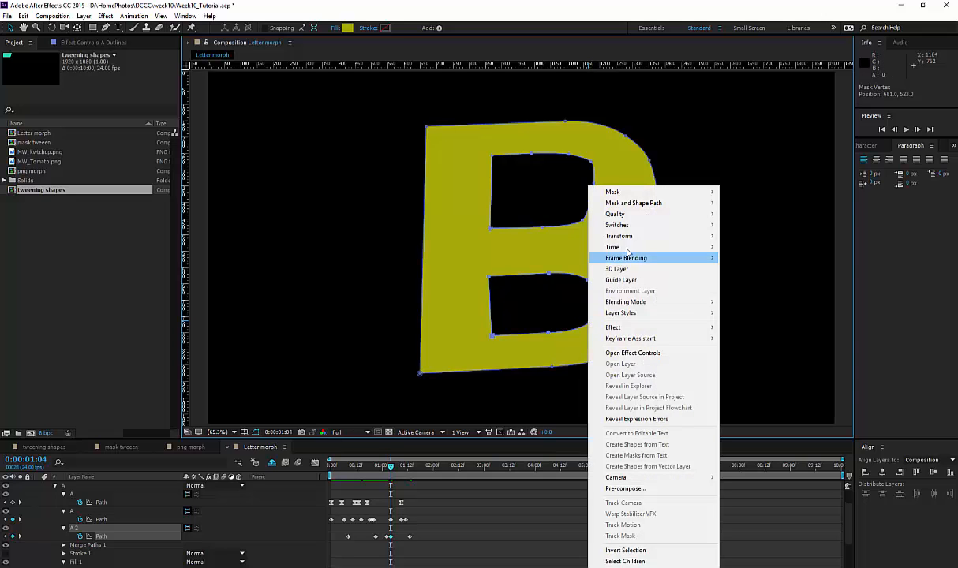
mouse_move(629, 235)
mouse_move(631, 203)
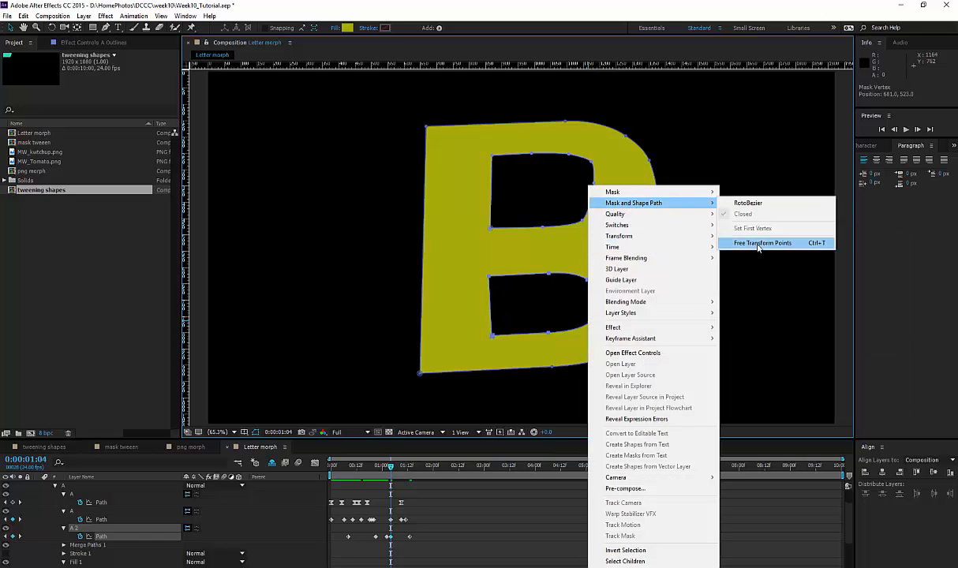
left_click(738, 233)
left_click_drag(601, 301, 621, 300)
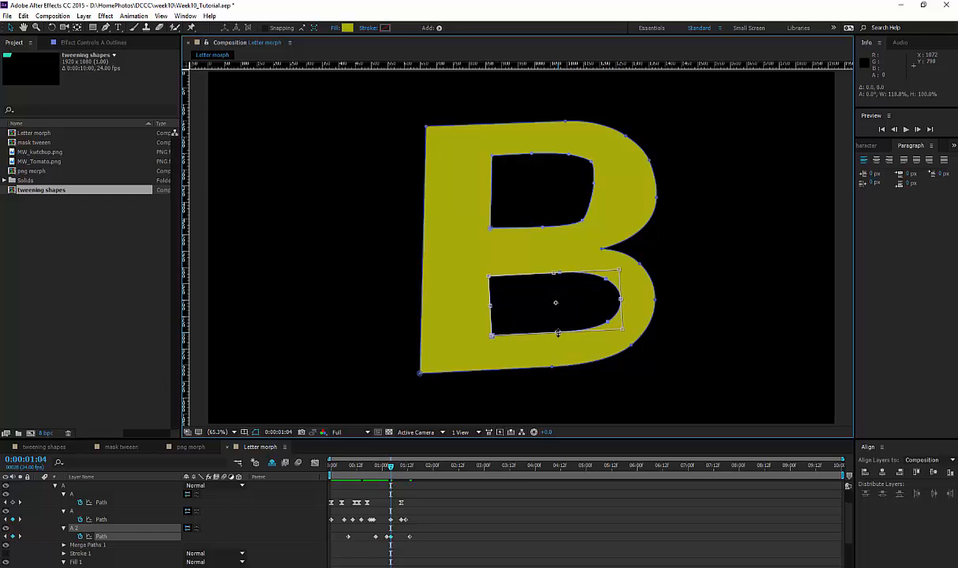
left_click_drag(557, 333, 558, 344)
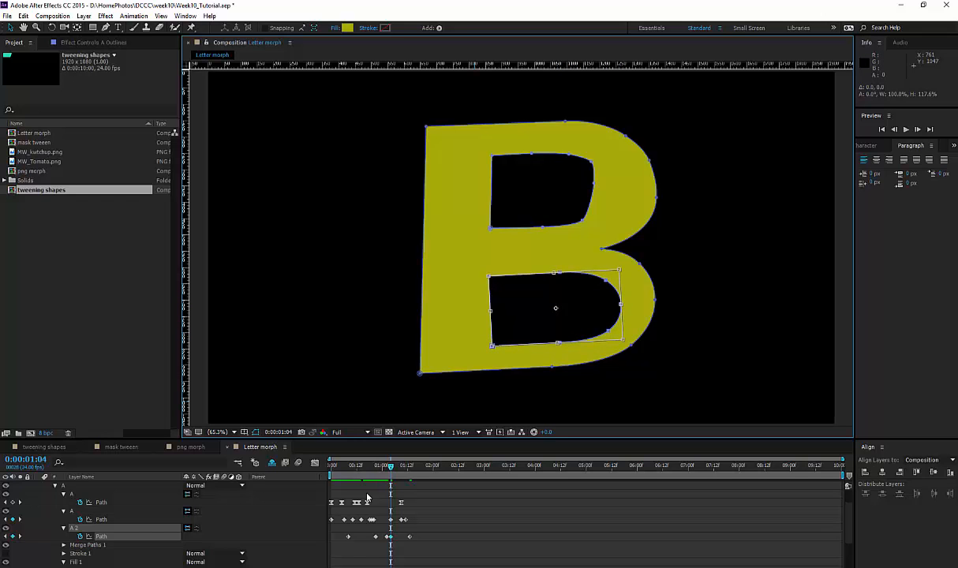
Retime the lower hole's last path keyframe to 0:00:01:12.
left_click_drag(379, 471, 399, 471)
left_click(399, 538)
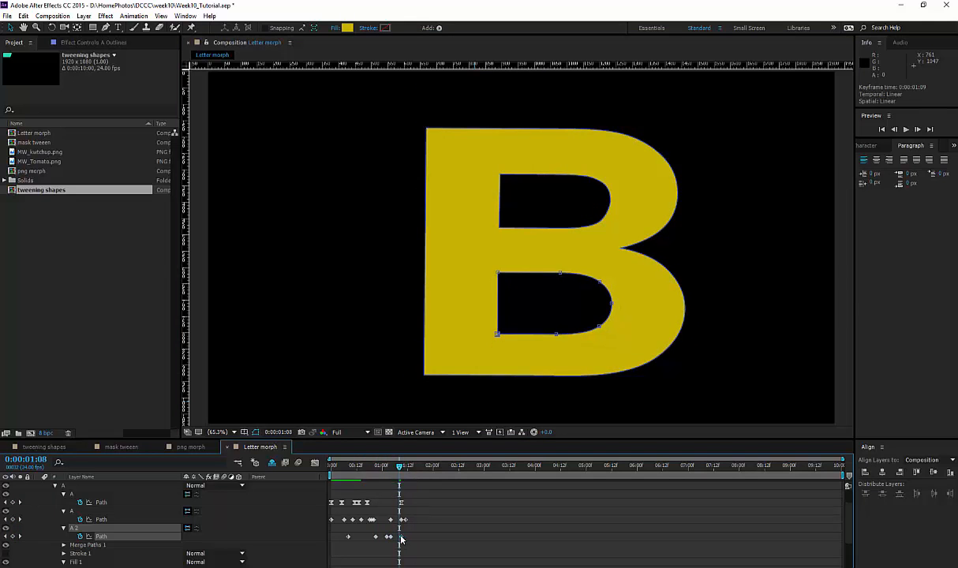
left_click_drag(399, 537, 407, 539)
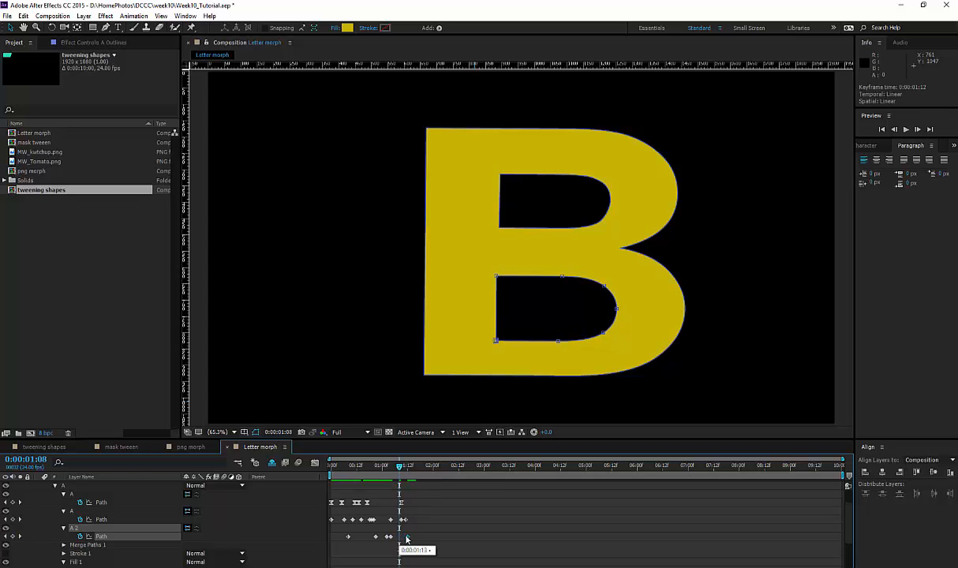
Add path keyframes for the lower hole at 0:00:01:14 and just after 0:00:01:17.
left_click_drag(400, 467, 411, 468)
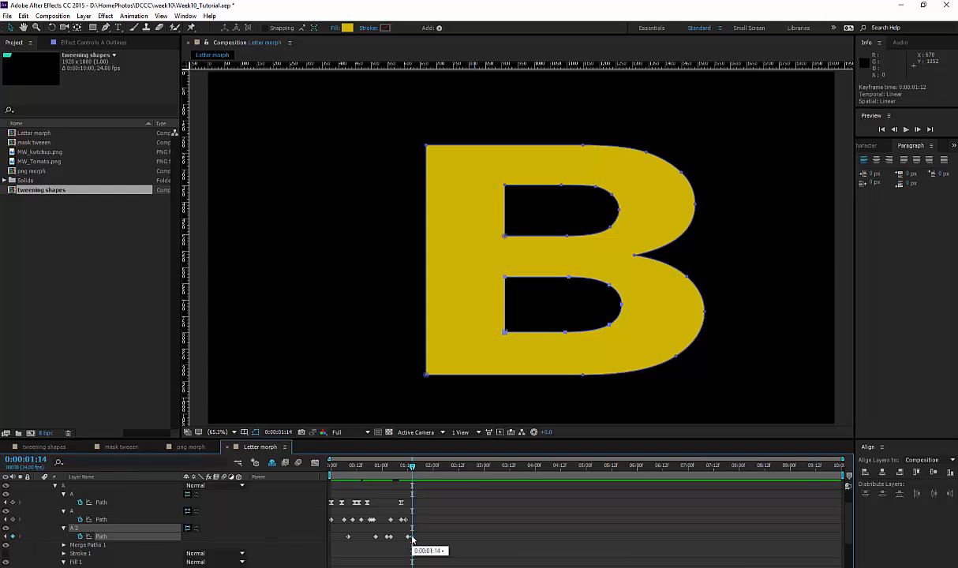
left_click(418, 467)
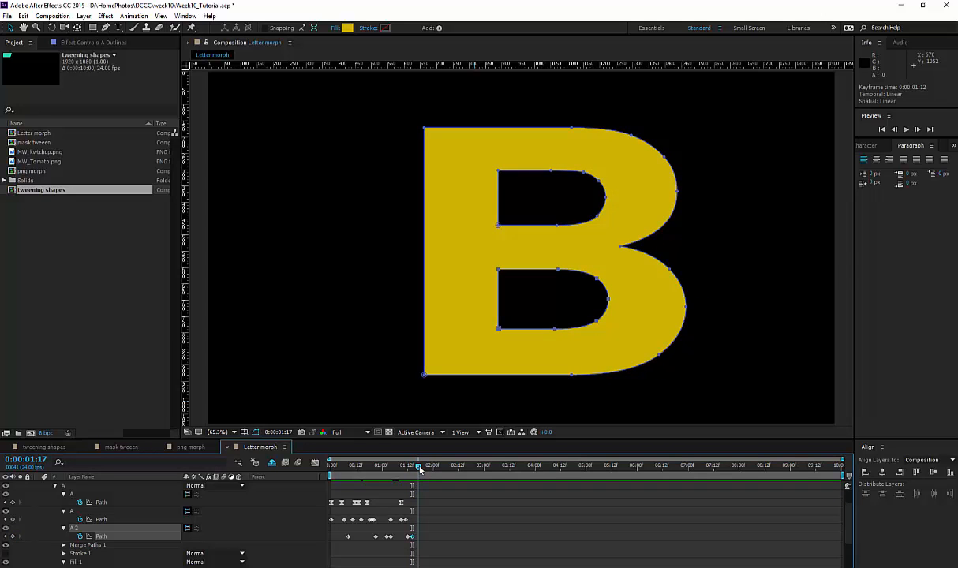
left_click_drag(420, 468, 330, 468)
left_click(13, 536)
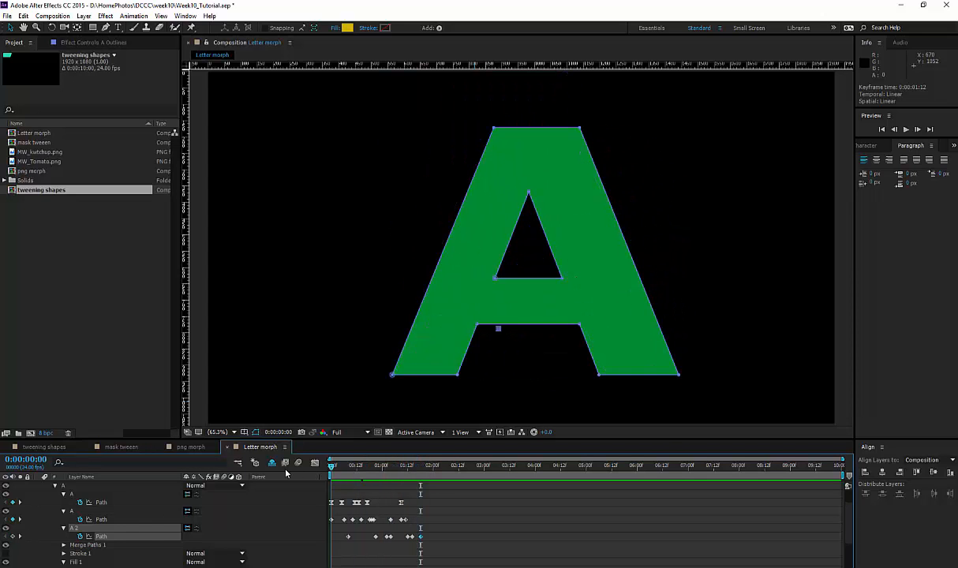
Preview the complete A-to-B letter morph from the start of the composition.
key("space")
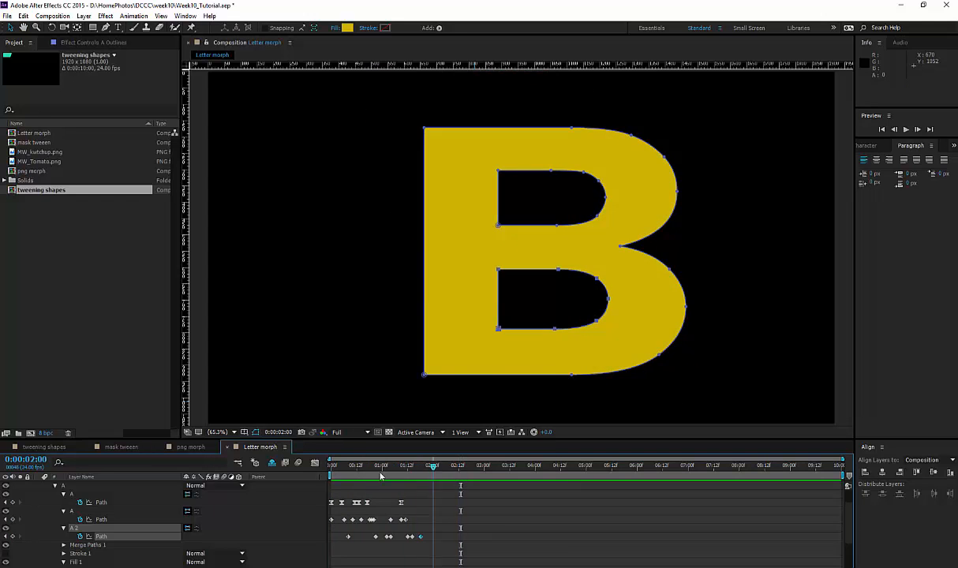
key("space")
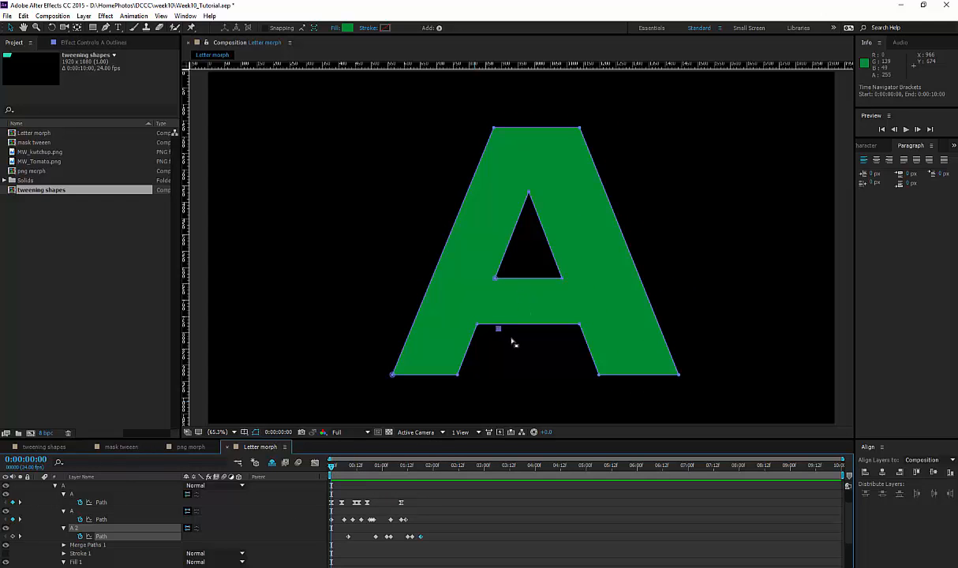
mouse_move(334, 467)
left_mouse_down()
mouse_move(424, 478)
mouse_move(404, 467)
mouse_move(365, 468)
mouse_move(422, 471)
mouse_move(330, 469)
left_mouse_up()
key("space")
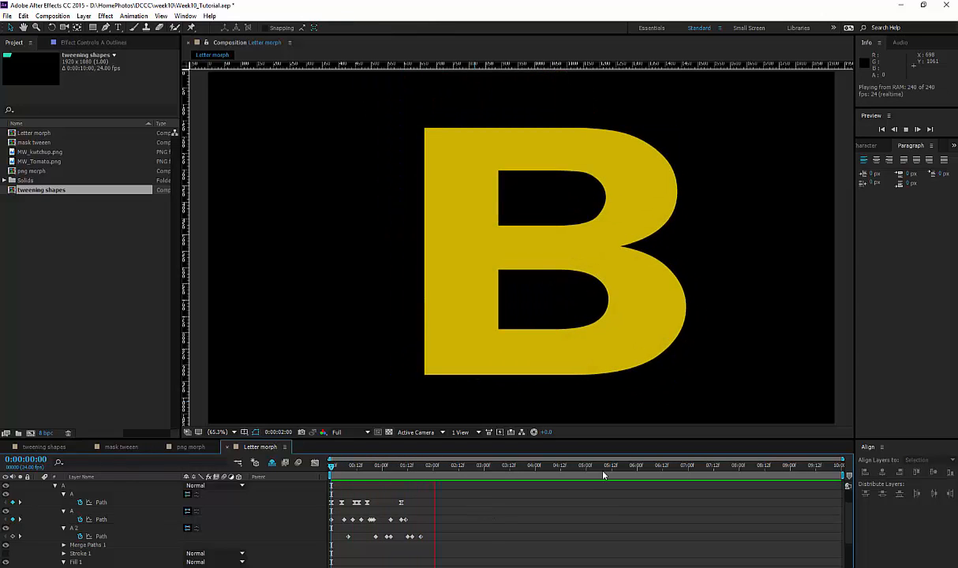
Shorten the work area to end at 0:00:02:12 and play the morph within it.
key("space")
left_click_drag(843, 475, 458, 475)
key("space")
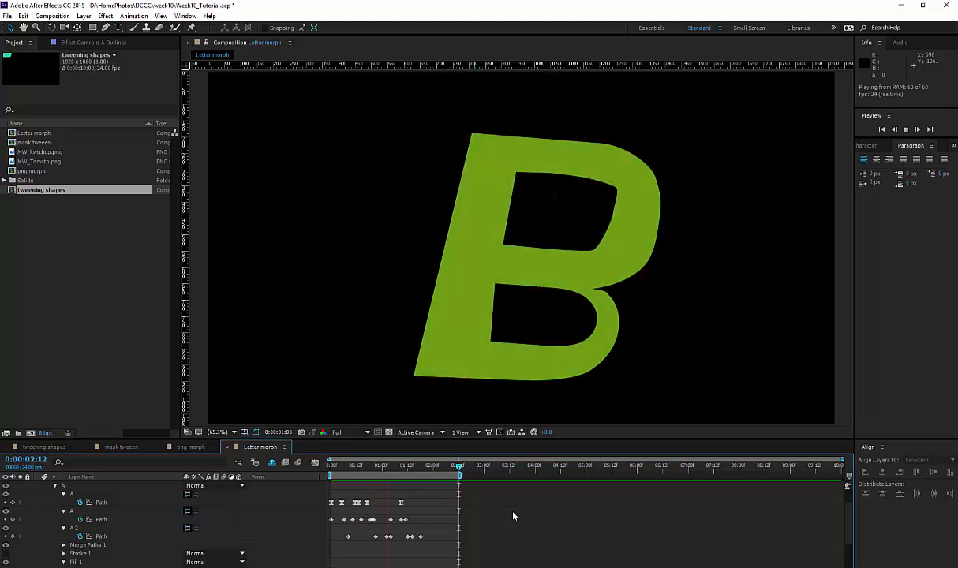
key("space")
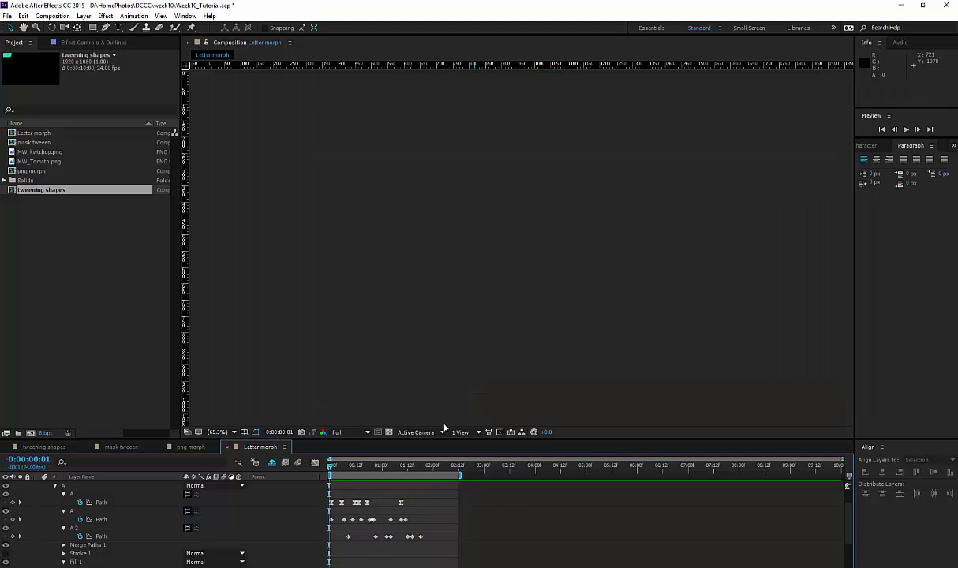
left_click_drag(384, 466, 386, 466)
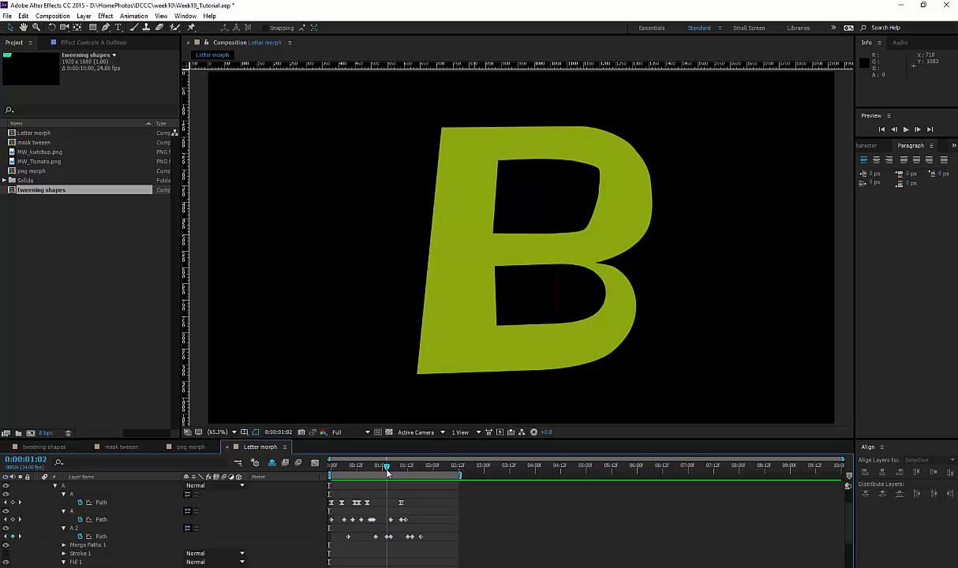
left_click(71, 495)
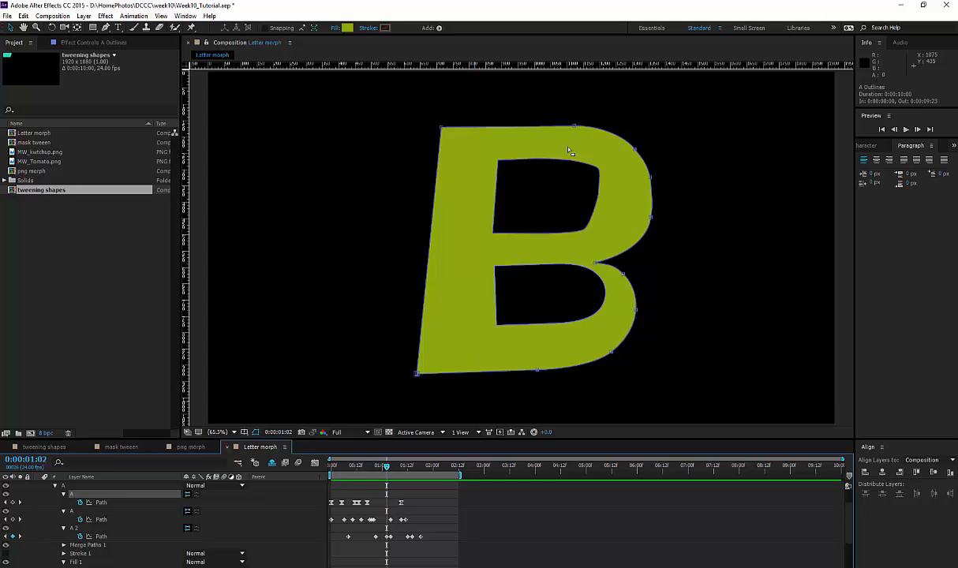
left_click_drag(425, 116, 668, 167)
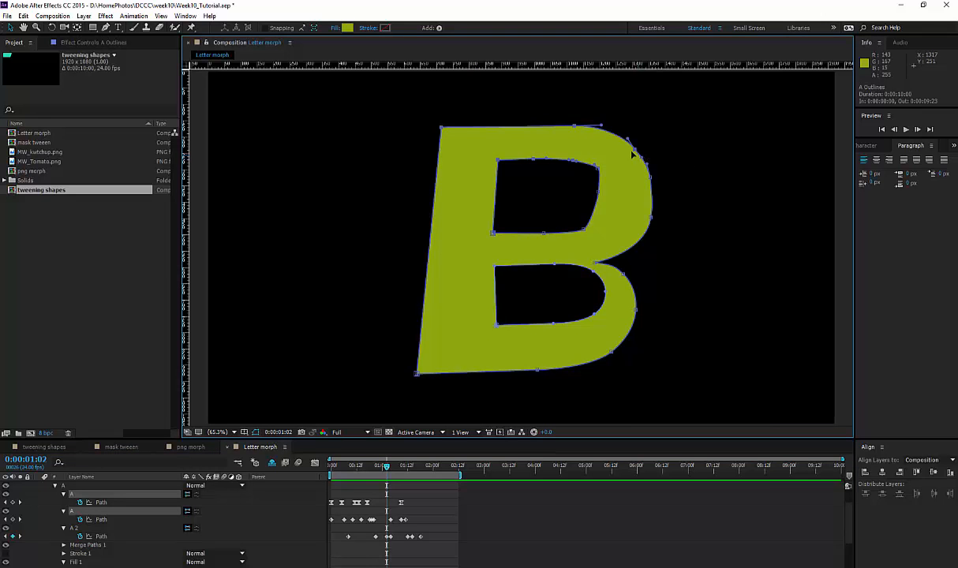
right_click(635, 150)
mouse_move(710, 167)
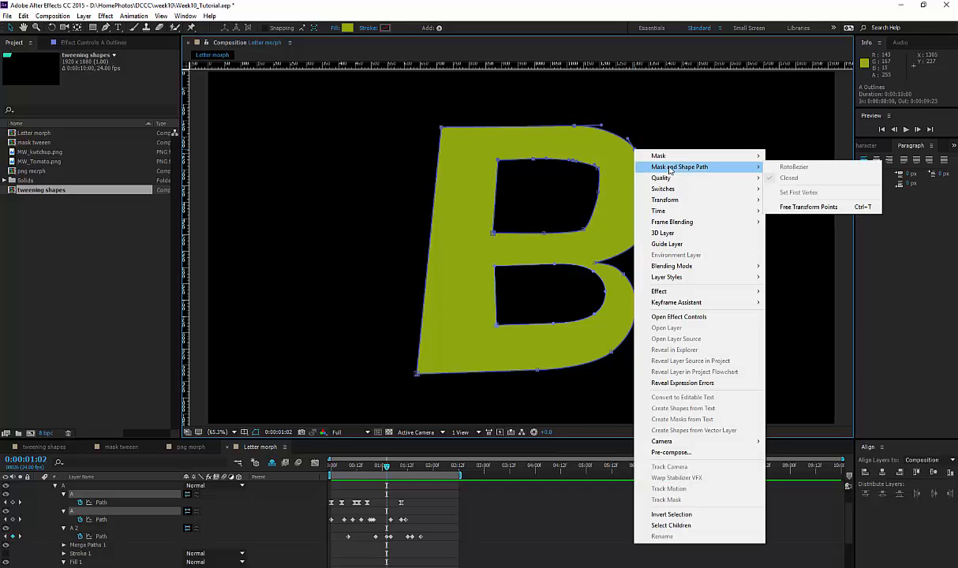
left_click(808, 207)
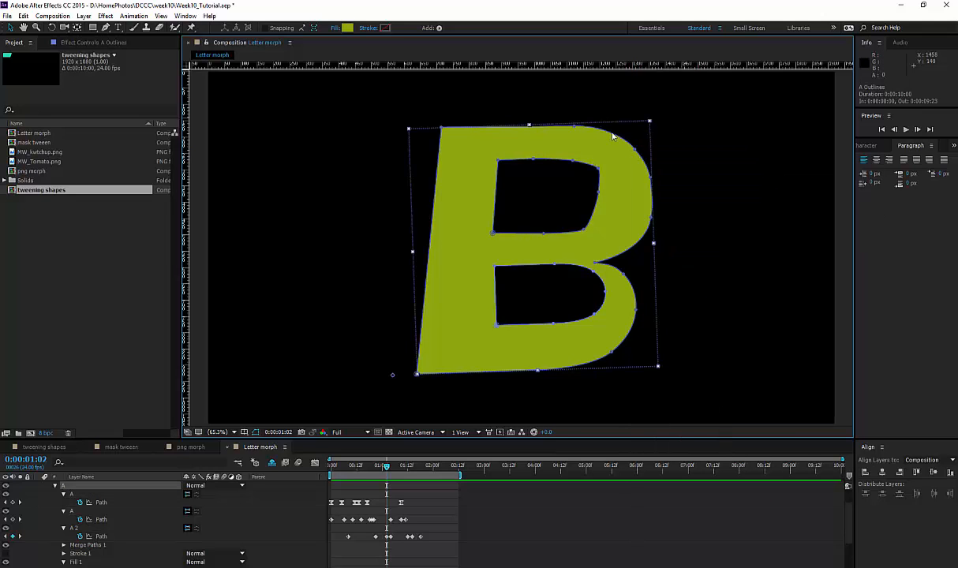
left_click(552, 524)
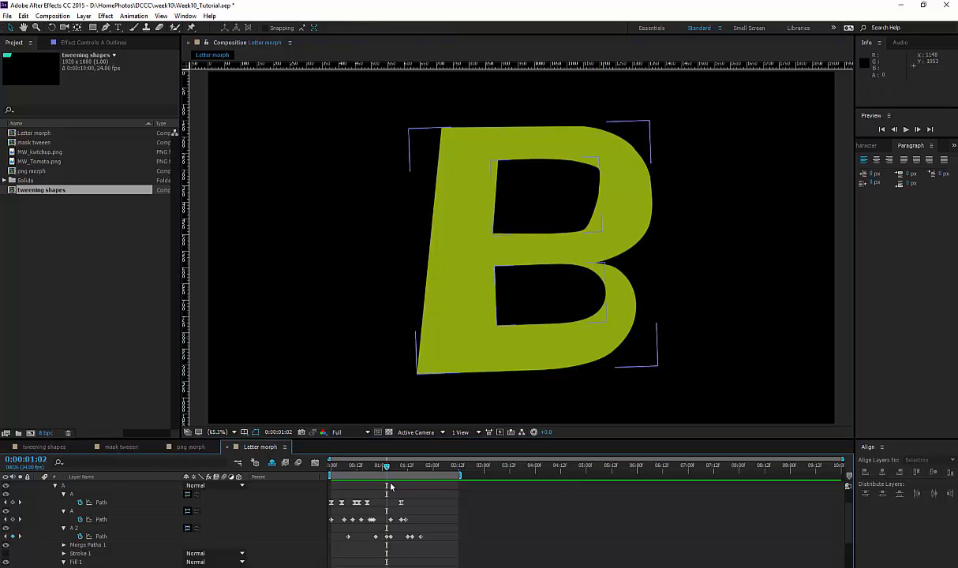
left_click(588, 531)
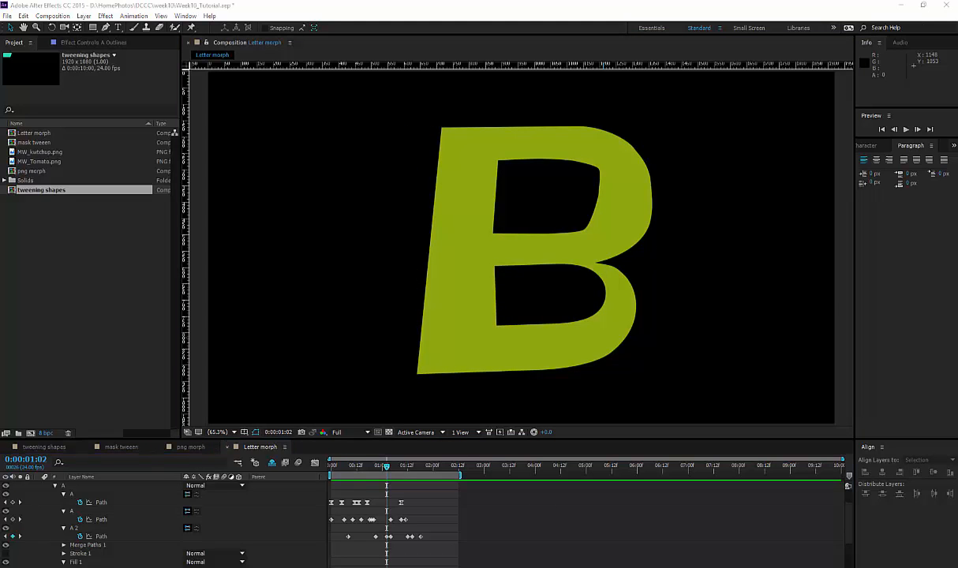